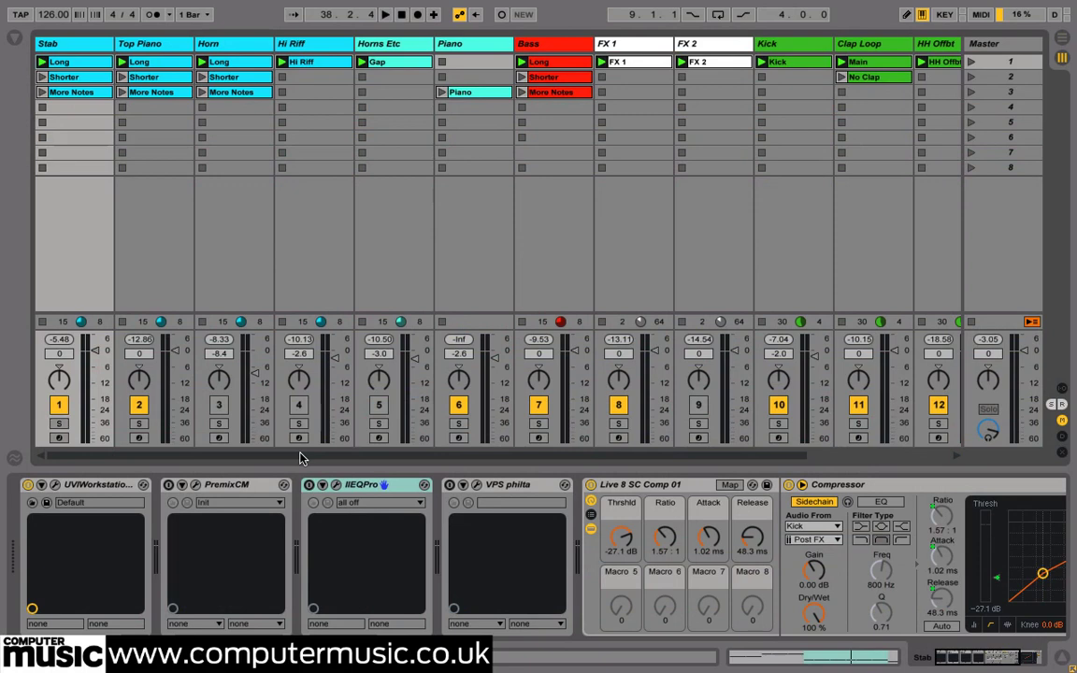
Solo the Stab track.
{"action": "mouse_move", "coordinate": [301, 459]}
{"action": "left_mouse_down"}
{"action": "mouse_move", "coordinate": [412, 462]}
{"action": "mouse_move", "coordinate": [299, 461]}
{"action": "left_mouse_up"}
{"action": "left_click", "coordinate": [66, 45]}
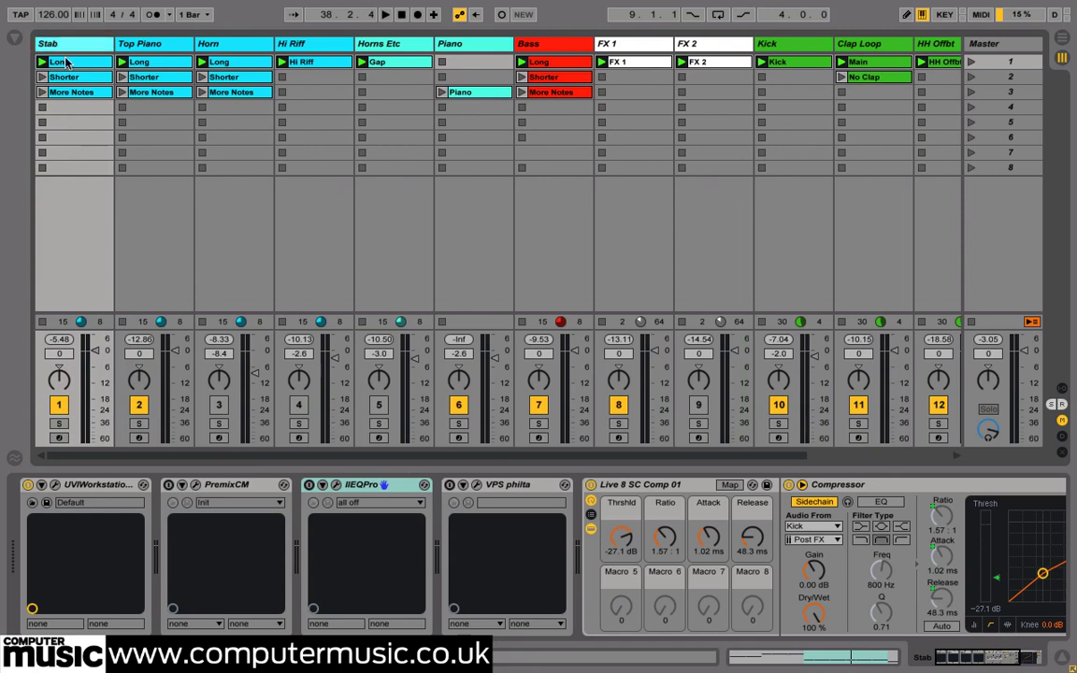
{"action": "left_click", "coordinate": [50, 20]}
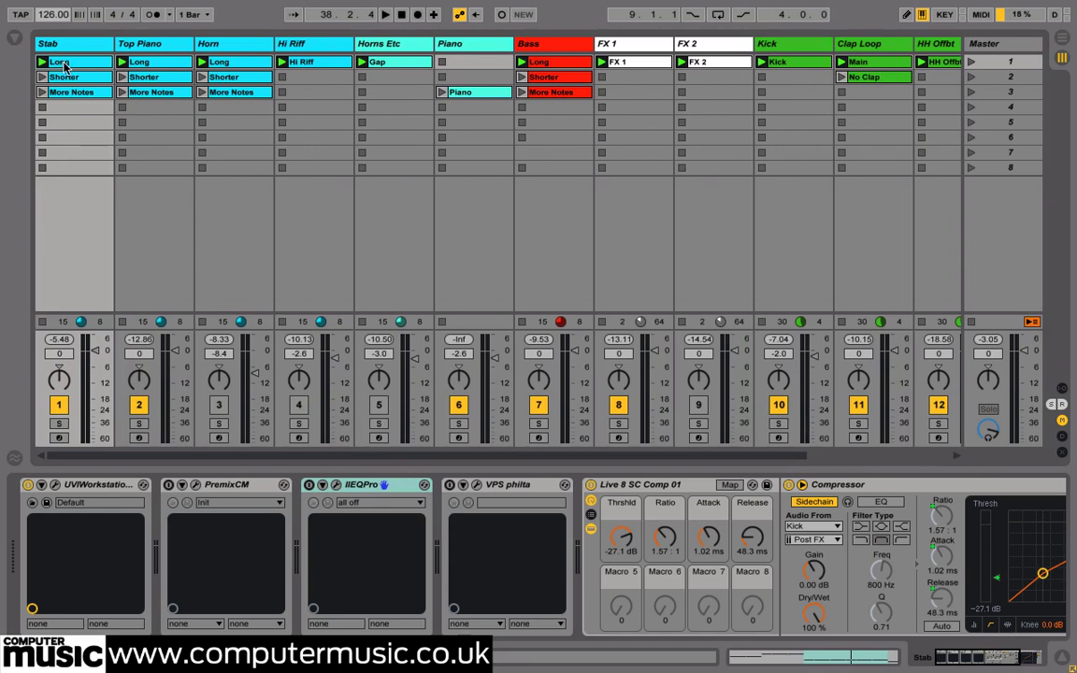
{"action": "left_click", "coordinate": [60, 423]}
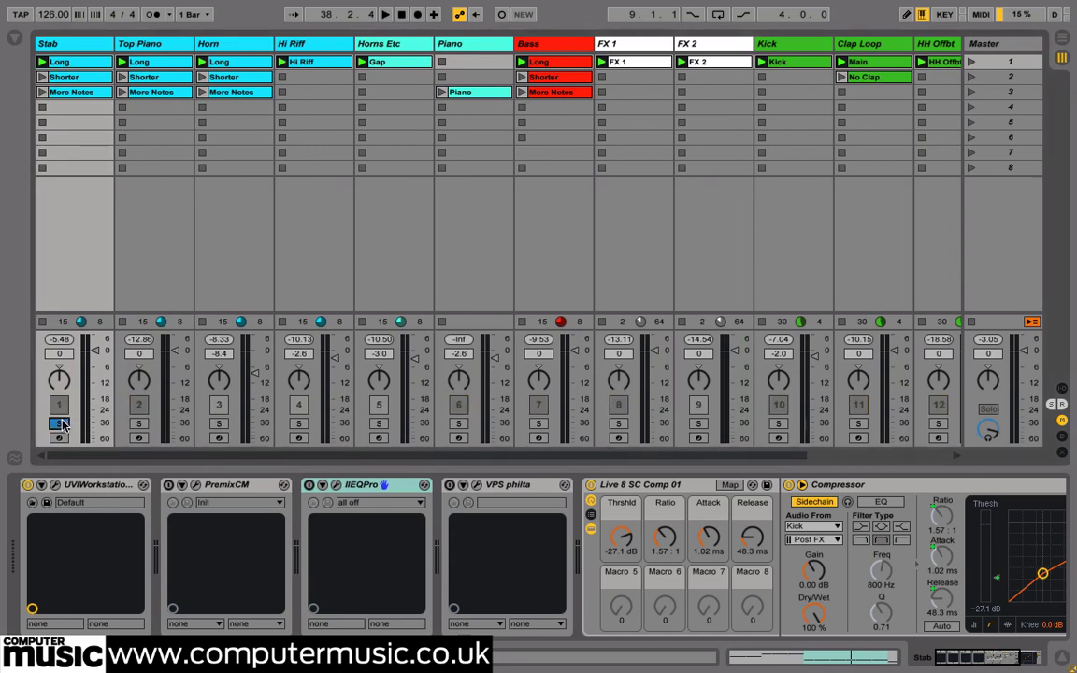
Open the Stab track's Long clip and examine its notes in the piano roll during playback.
{"action": "double_click", "coordinate": [78, 64]}
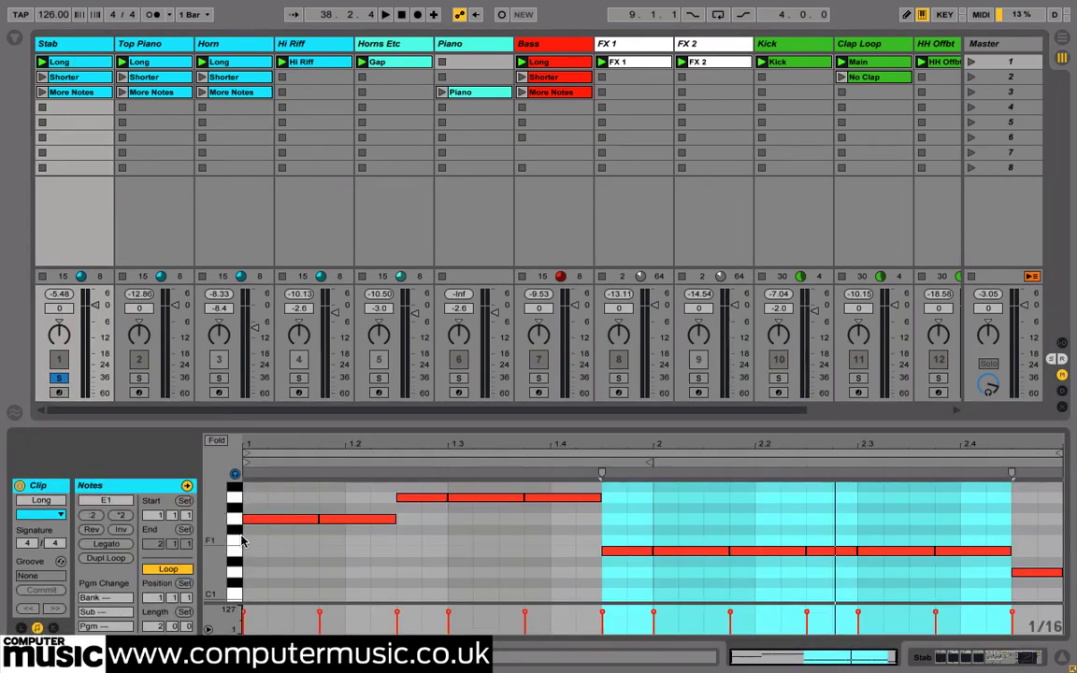
{"action": "key", "text": "space"}
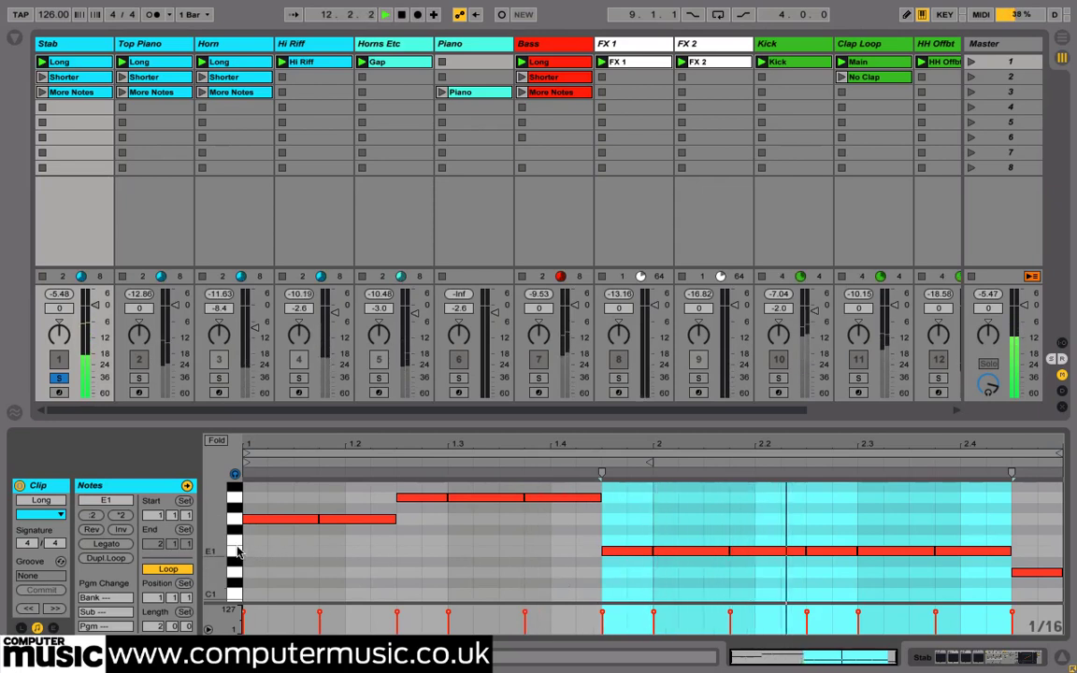
{"action": "left_click_drag", "start_coordinate": [235, 551], "coordinate": [242, 550]}
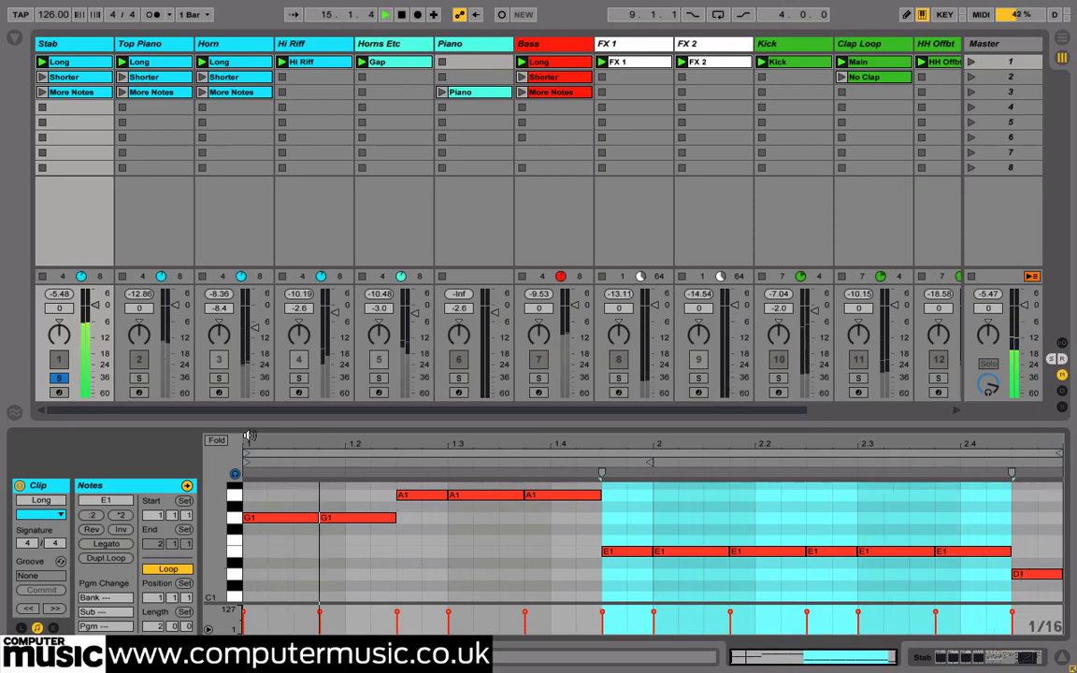
Open the Stab track's UVIWorkstation, audition its two layered DEFCON parts with their solos, and inspect Part 1's DEFCON settings.
{"action": "left_click", "coordinate": [89, 43]}
{"action": "left_click", "coordinate": [55, 486]}
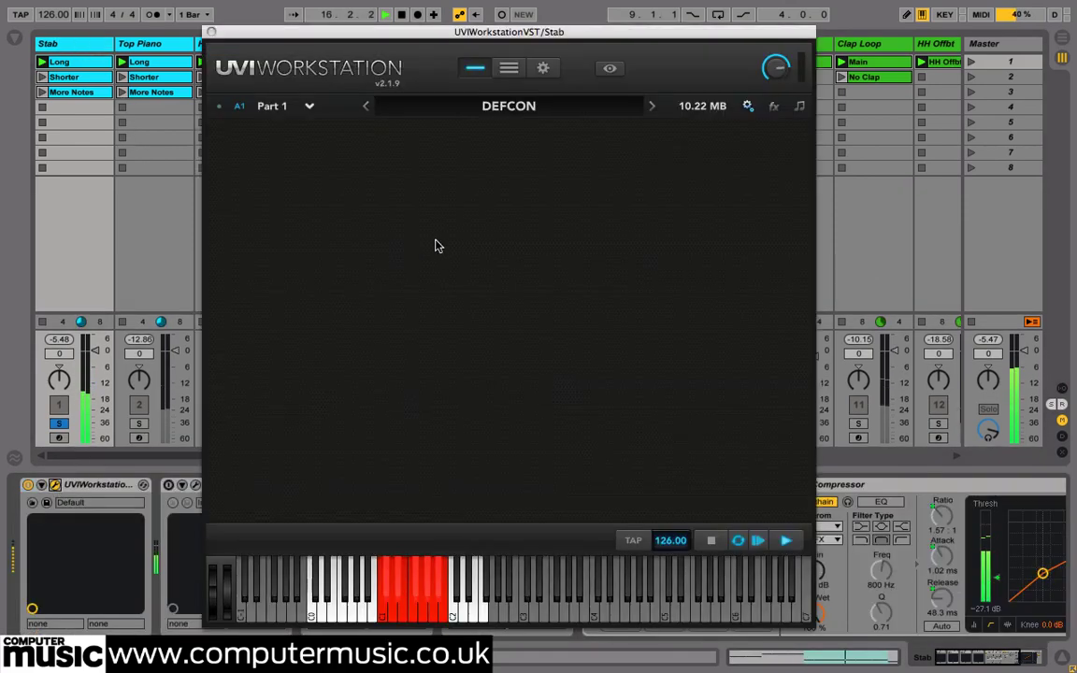
{"action": "left_click", "coordinate": [509, 69]}
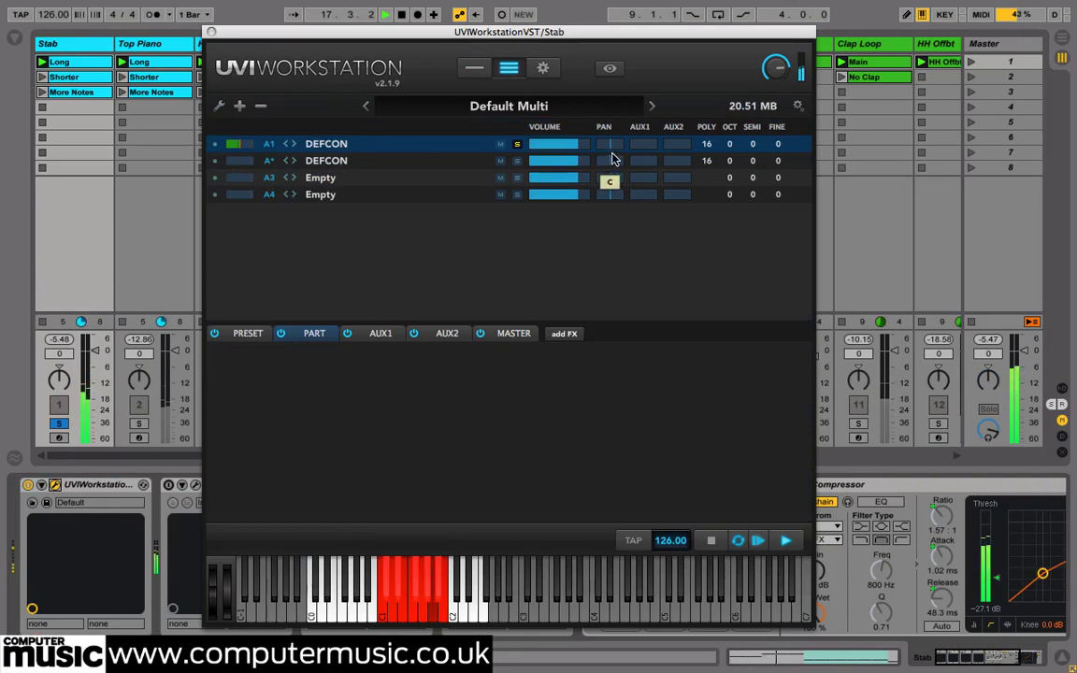
{"action": "mouse_move", "coordinate": [552, 153]}
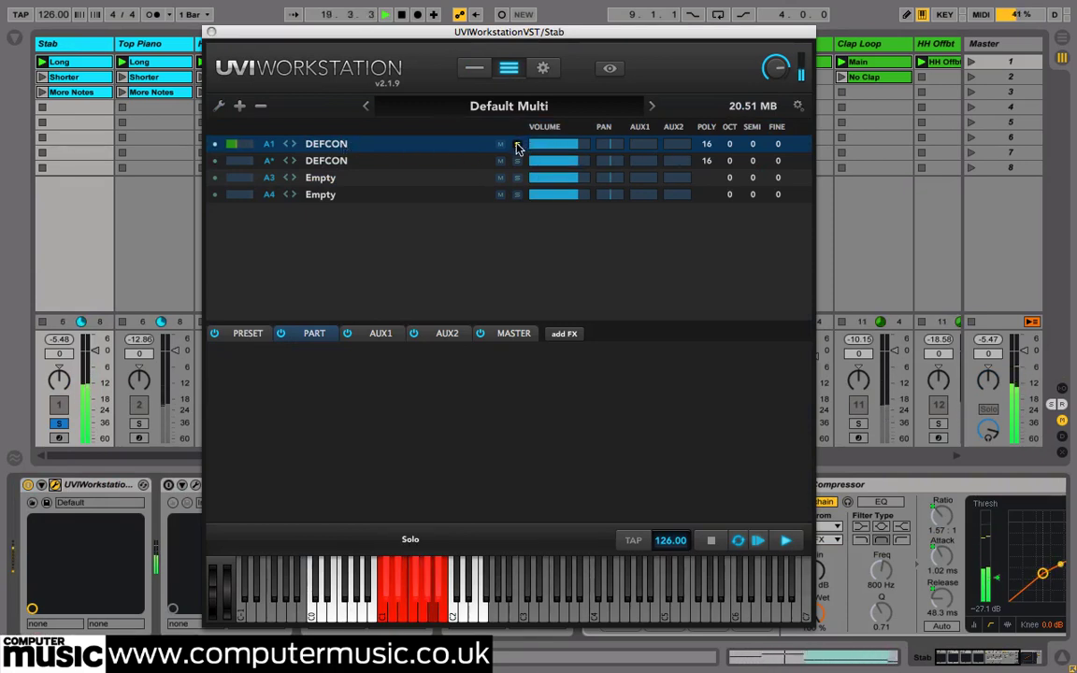
{"action": "left_click", "coordinate": [517, 145]}
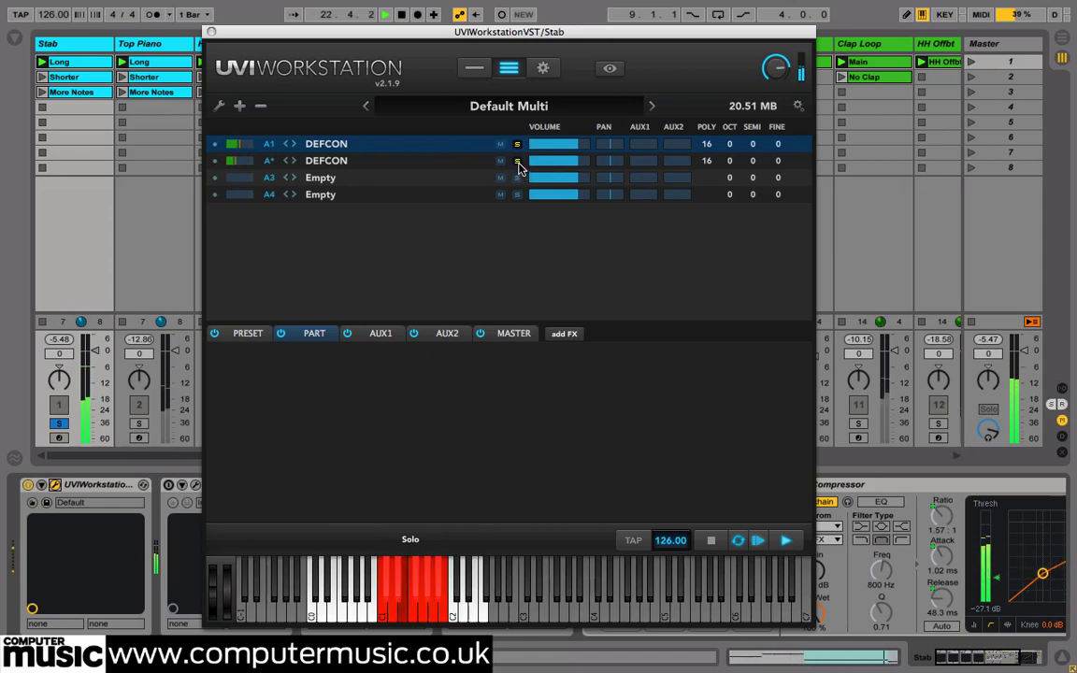
{"action": "left_click", "coordinate": [474, 69]}
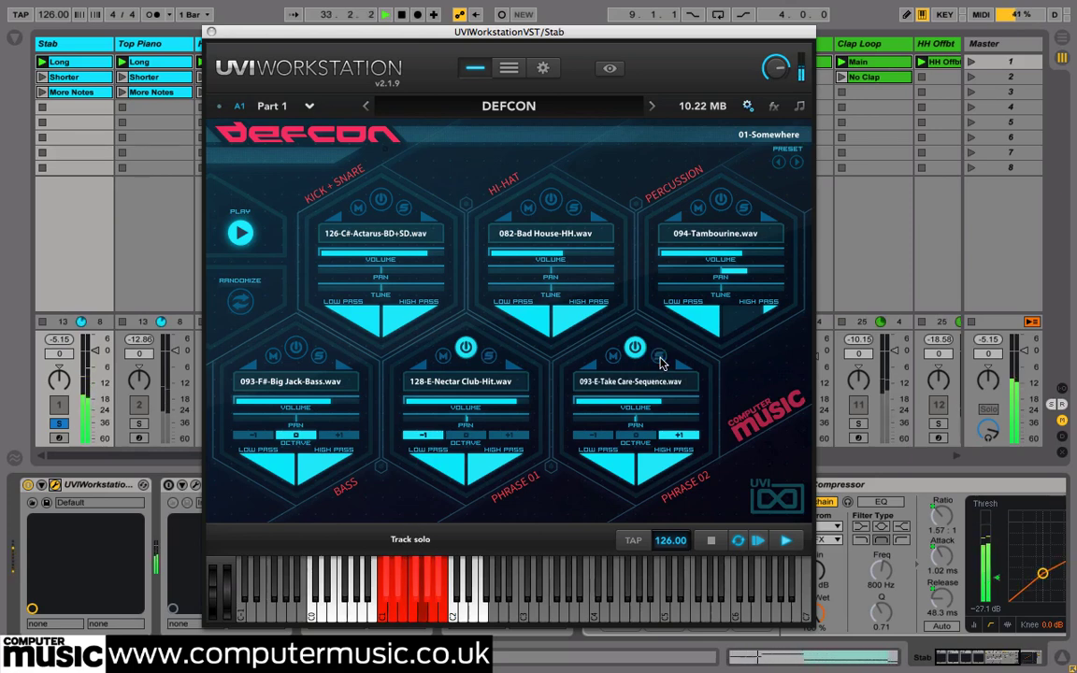
Solo the second DEFCON part in the multi and inspect its Part 2 settings.
{"action": "left_click", "coordinate": [509, 69]}
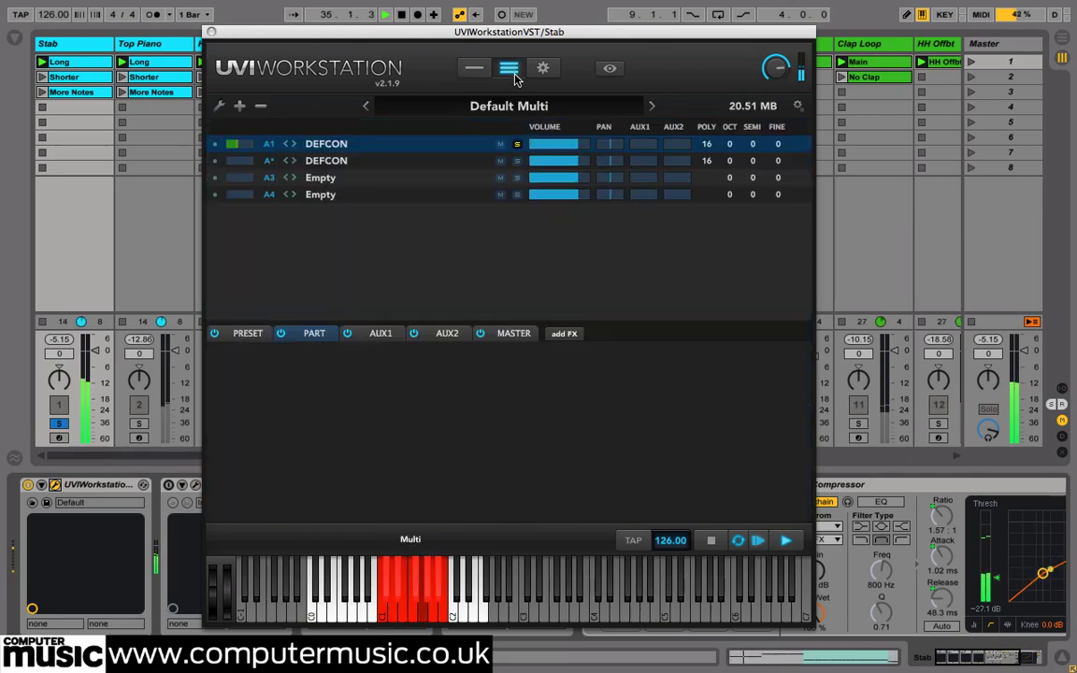
{"action": "left_click", "coordinate": [517, 160]}
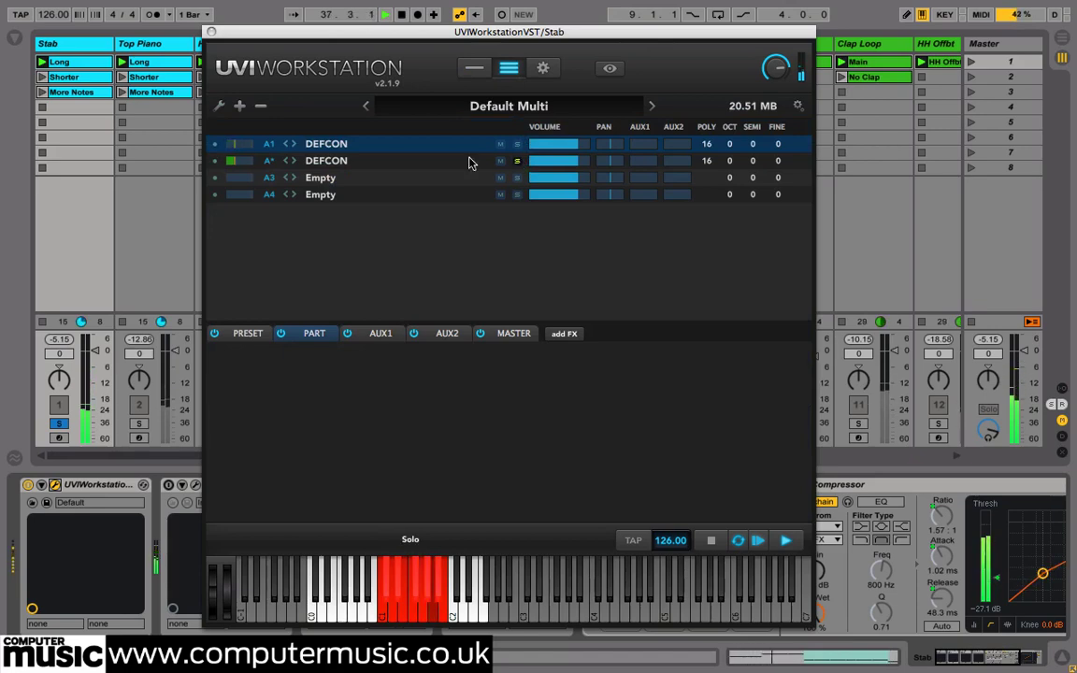
{"action": "left_click", "coordinate": [367, 166]}
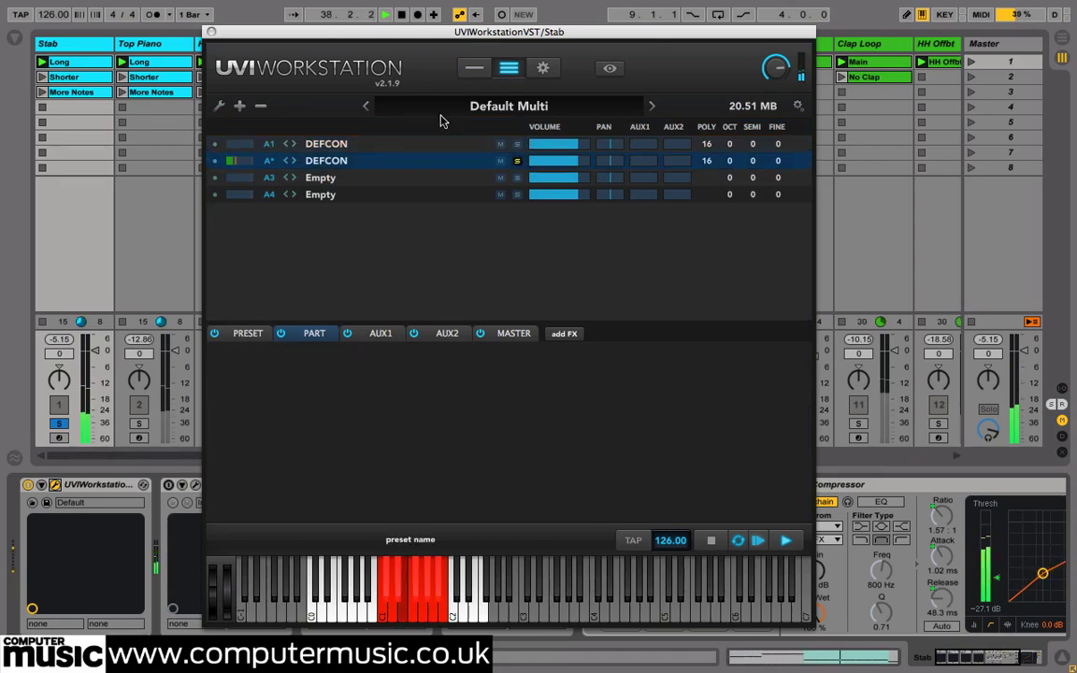
{"action": "left_click", "coordinate": [474, 67]}
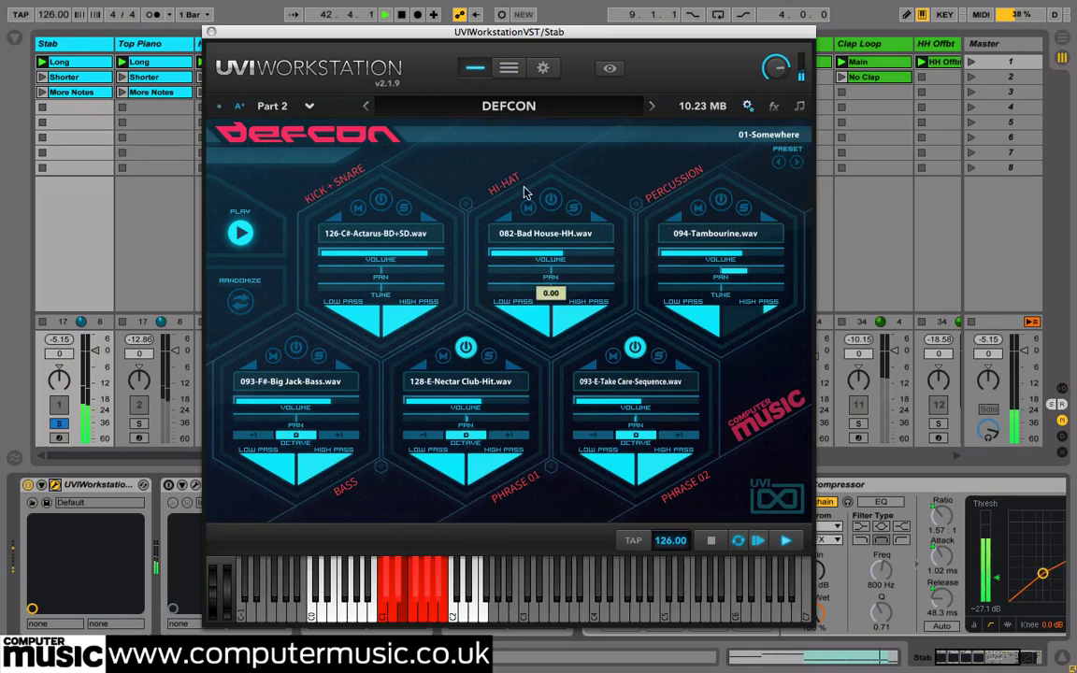
Clear the part solos in the multi so both DEFCON parts play, select the first part, and close UVIWorkstation.
{"action": "left_click", "coordinate": [509, 69]}
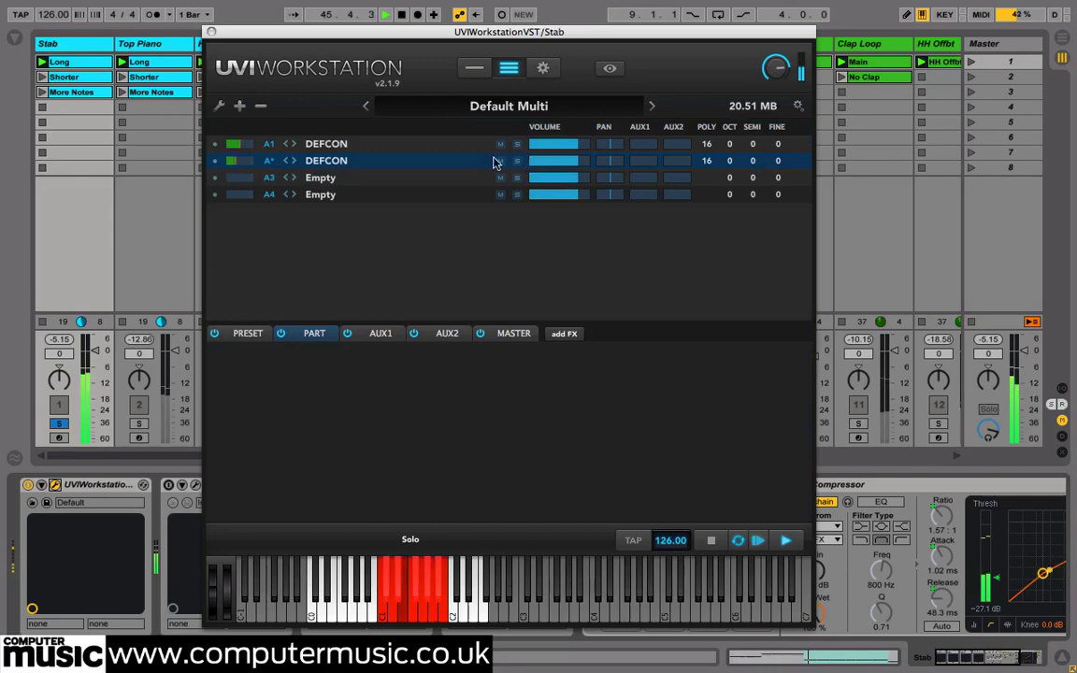
{"action": "left_click", "coordinate": [375, 148]}
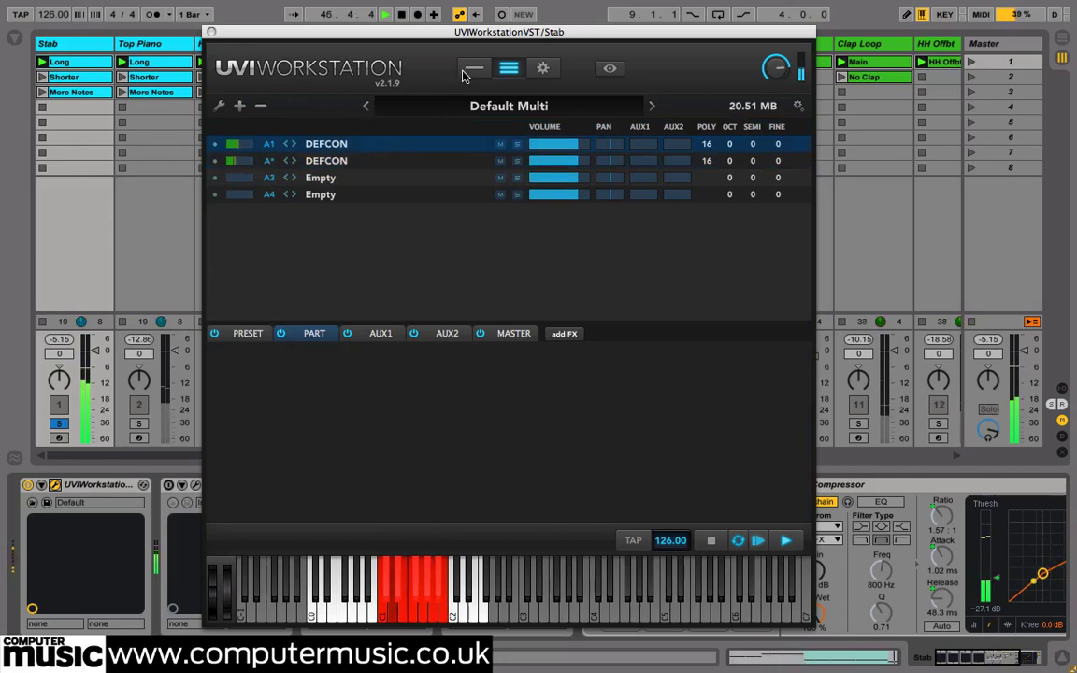
{"action": "left_click", "coordinate": [212, 32]}
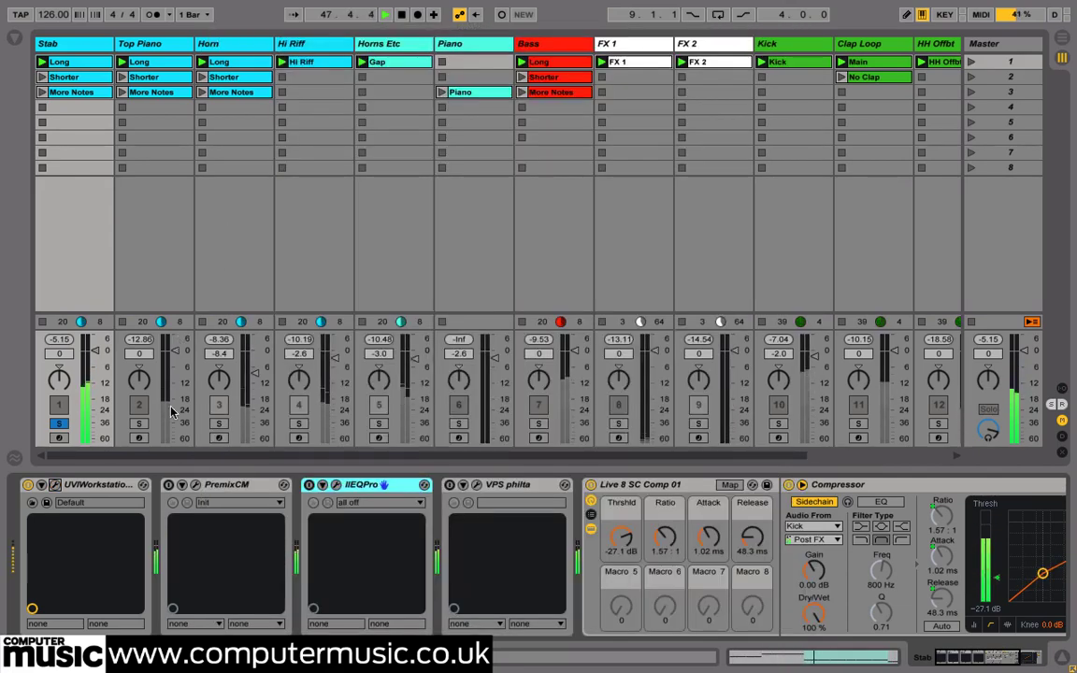
Enable PremixCM and IIEQPro on the Stab track and inspect each plug-in's settings.
{"action": "left_click", "coordinate": [196, 484]}
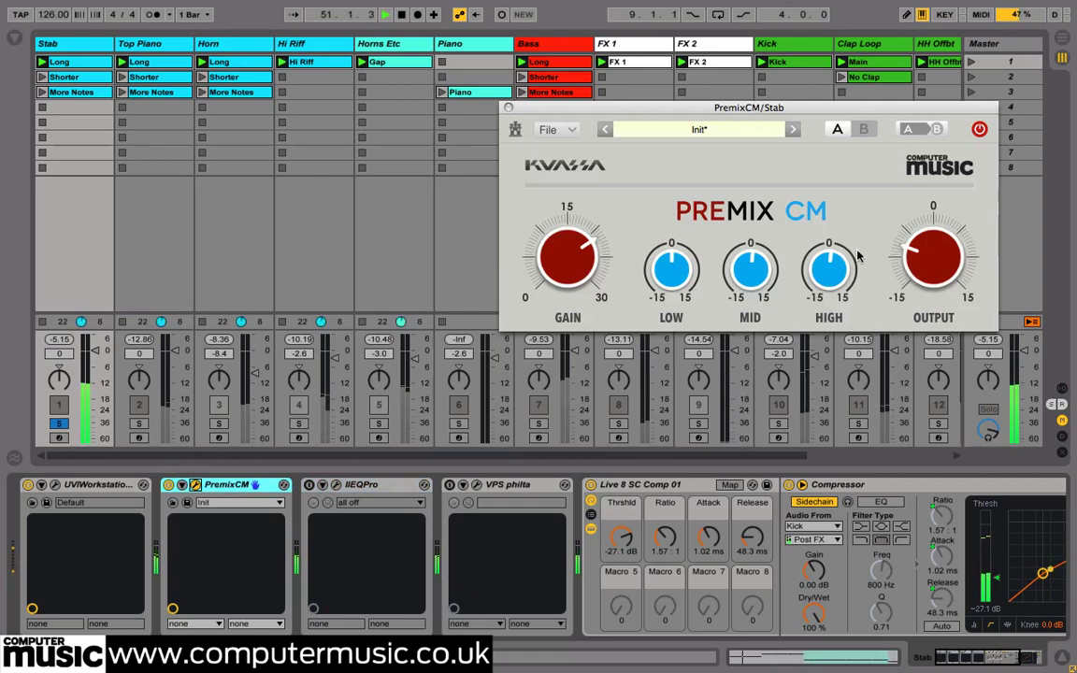
{"action": "left_click", "coordinate": [509, 108]}
{"action": "left_click", "coordinate": [309, 486]}
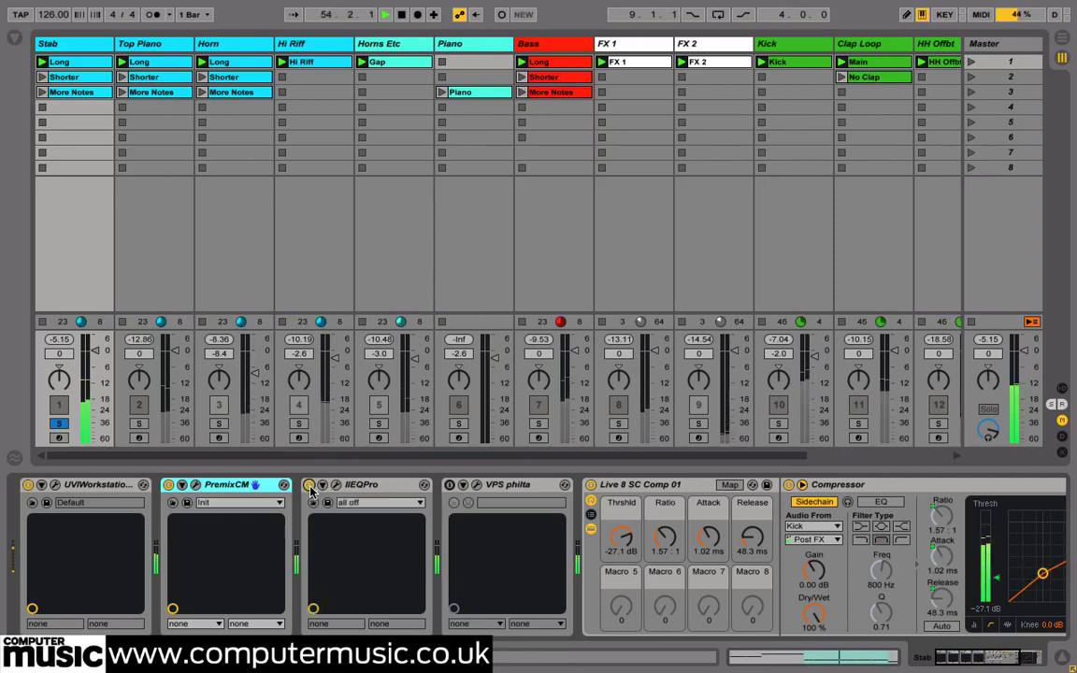
{"action": "left_click", "coordinate": [337, 485]}
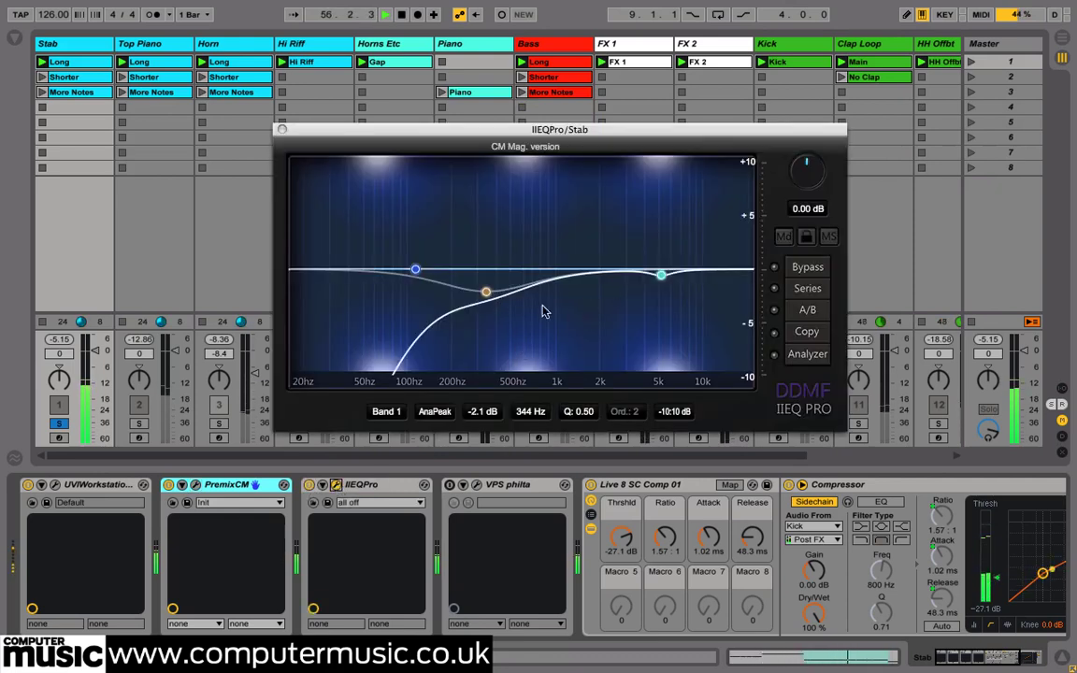
{"action": "left_click", "coordinate": [282, 130]}
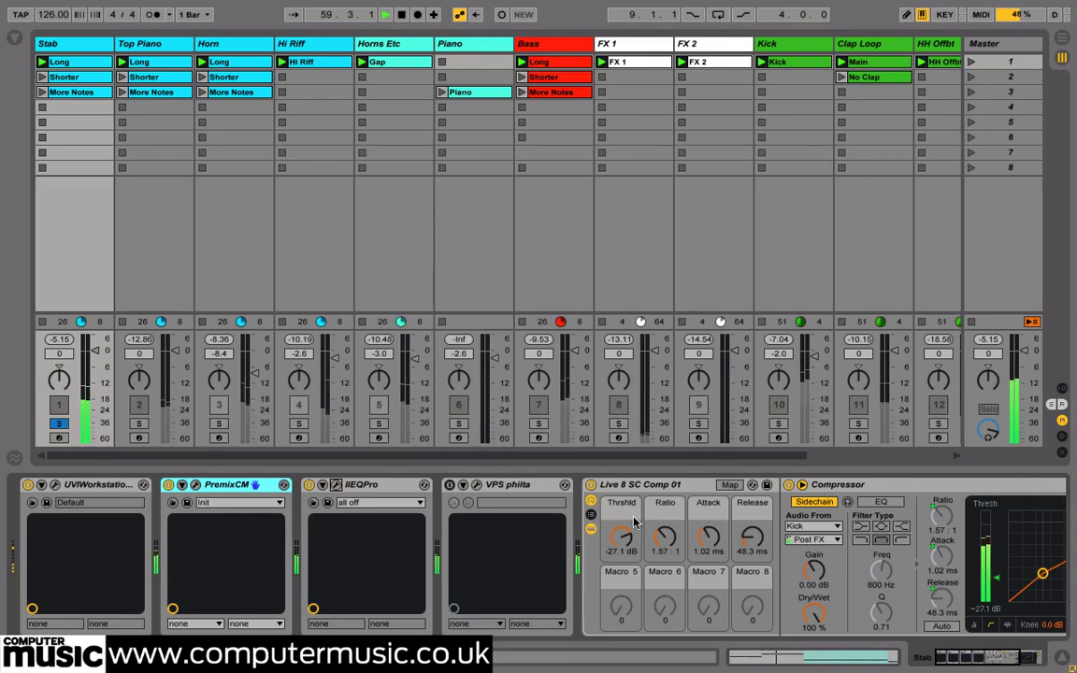
Examine the sidechain Compressor at the end of the Stab track's device chain, and stop playback.
{"action": "left_click_drag", "start_coordinate": [947, 658], "coordinate": [969, 658]}
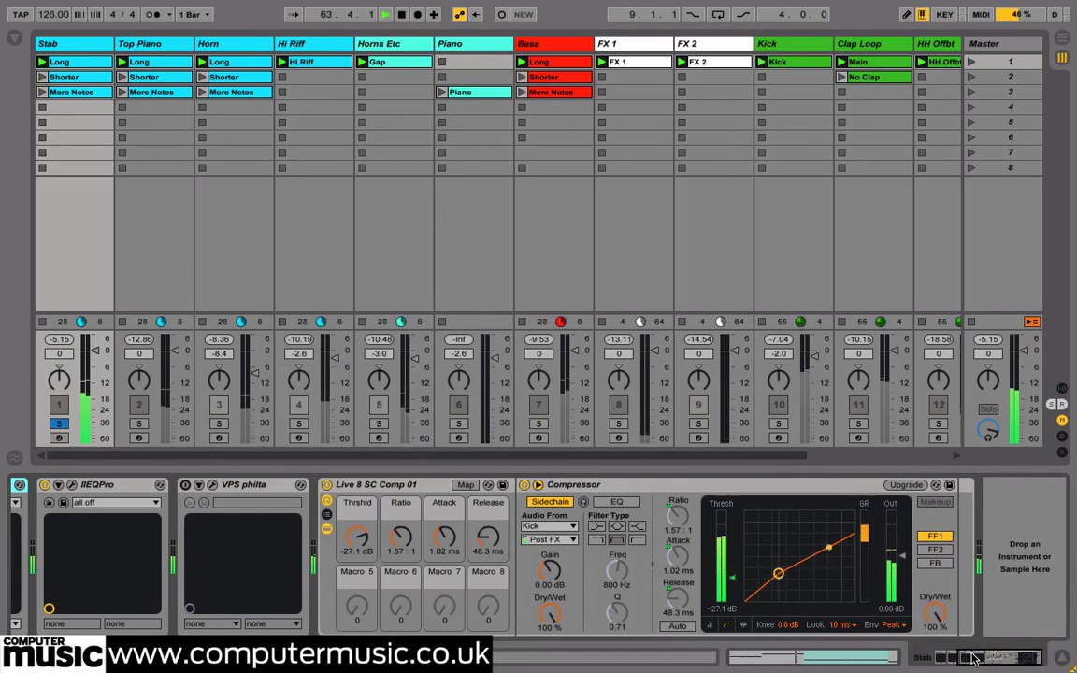
{"action": "scroll", "coordinate": [963, 658], "scroll_direction": "left", "scroll_amount": 5}
{"action": "scroll", "coordinate": [952, 658], "scroll_direction": "left", "scroll_amount": 1}
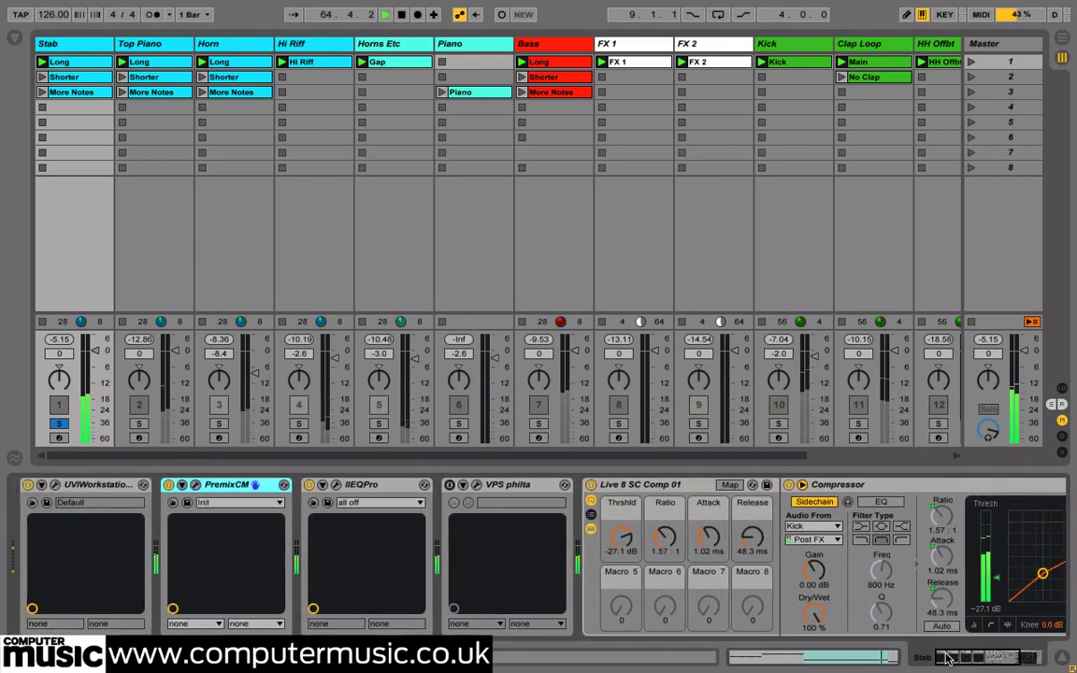
{"action": "key", "text": "space"}
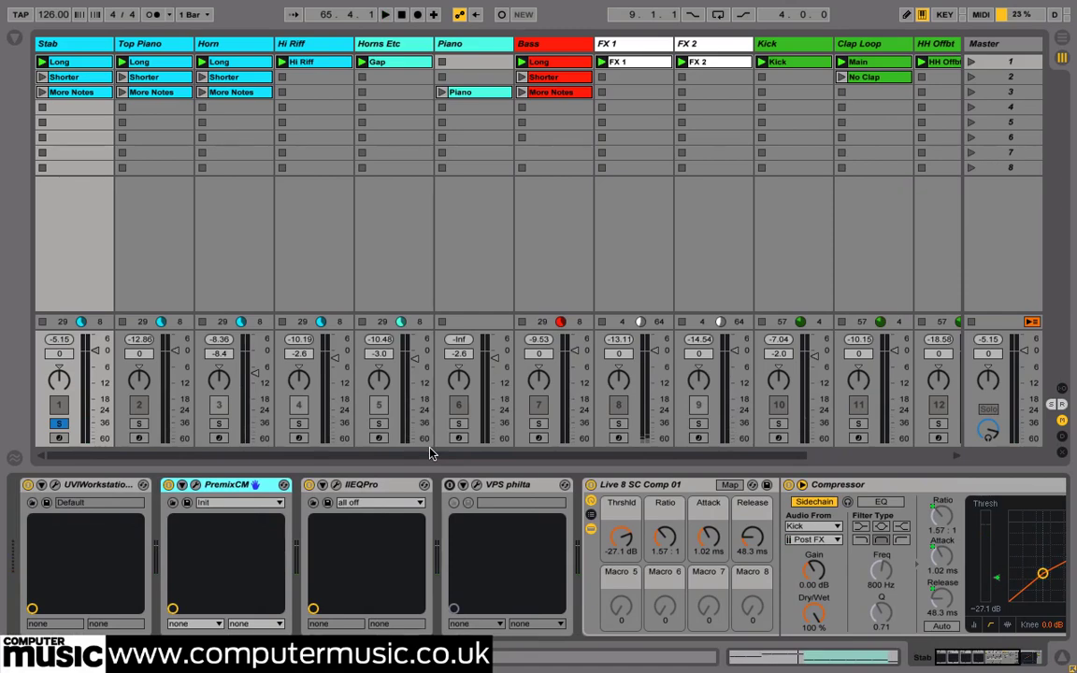
Solo only the Top Piano track and start playback.
{"action": "left_click", "coordinate": [141, 45]}
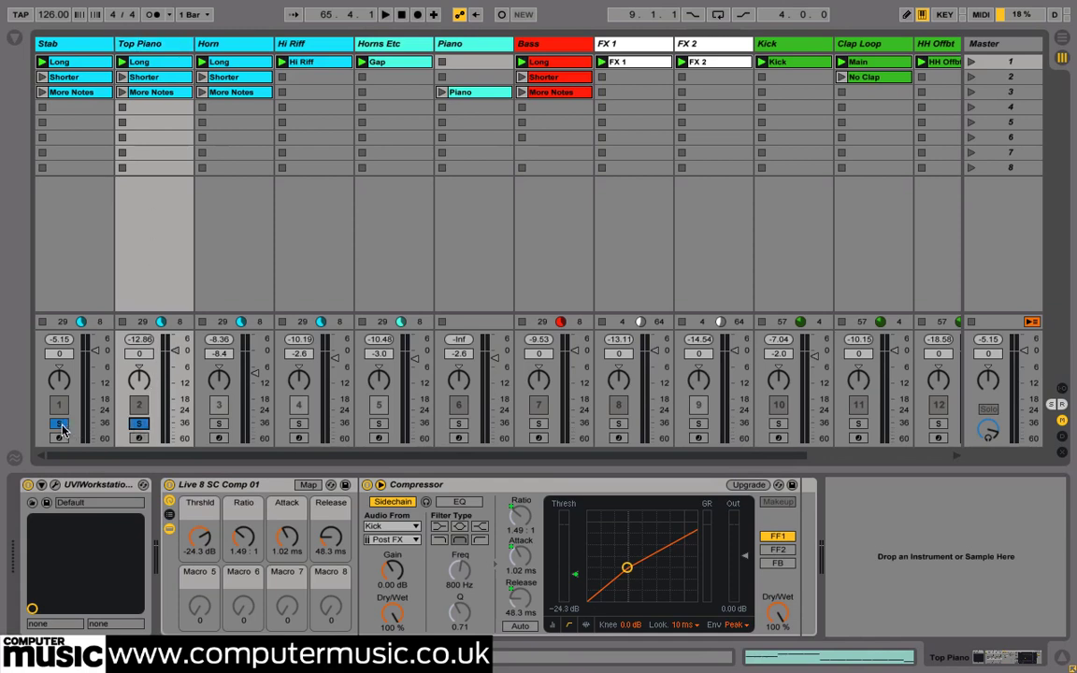
{"action": "left_click", "coordinate": [151, 49]}
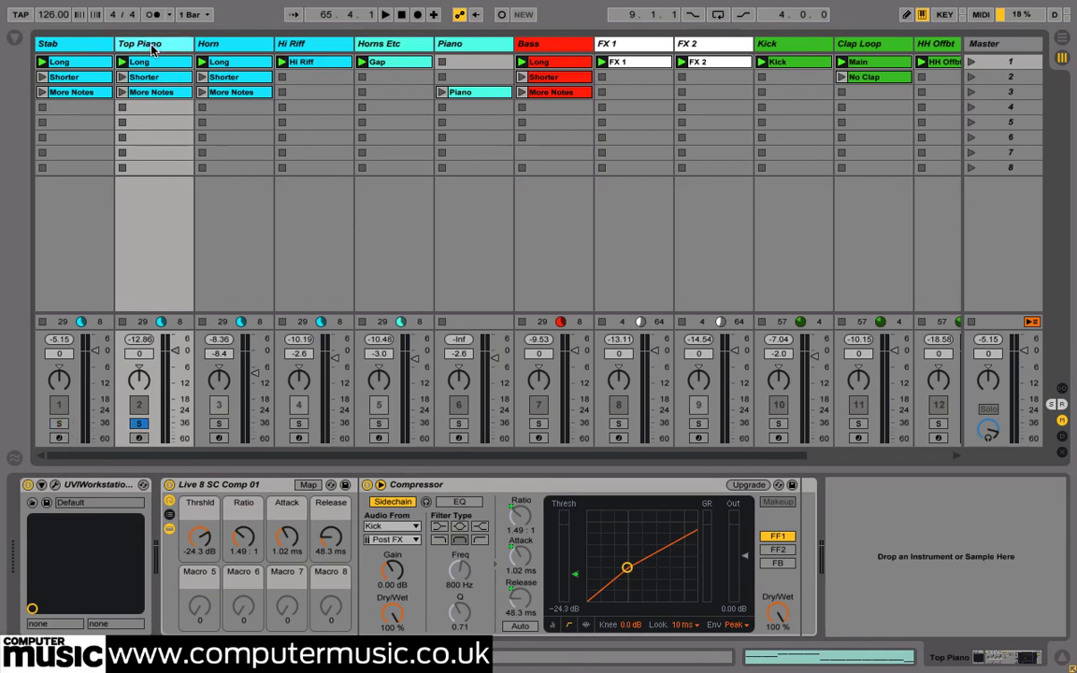
{"action": "key", "text": "space"}
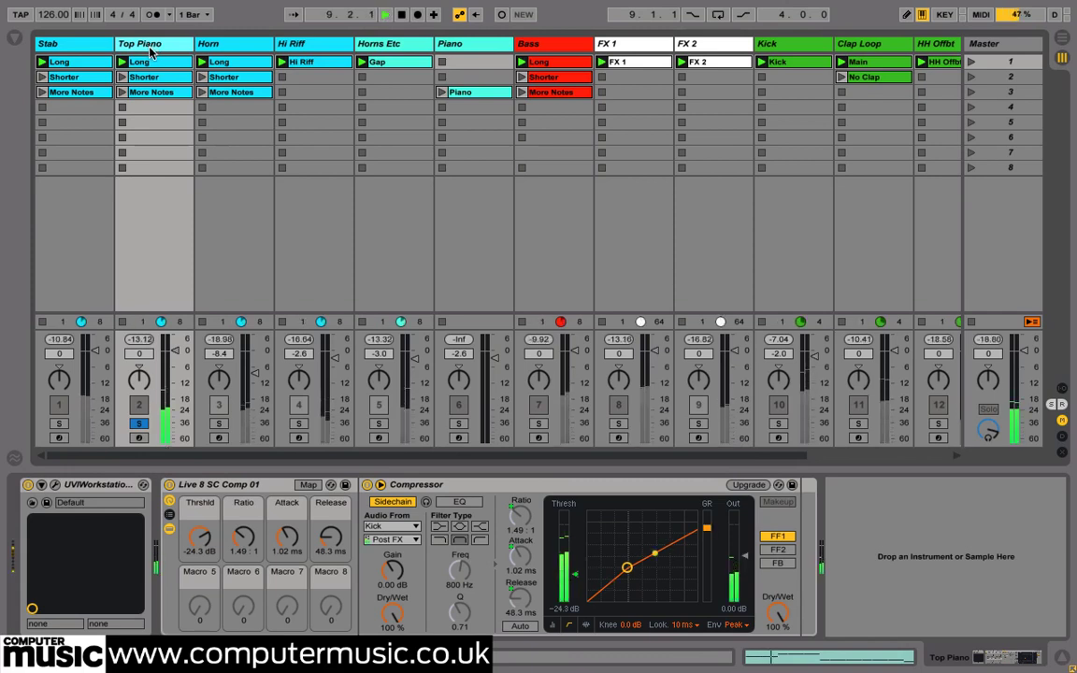
Compare Top Piano on its own with Stab and Top Piano together by toggling the Stab track's solo.
{"action": "left_click", "coordinate": [61, 426]}
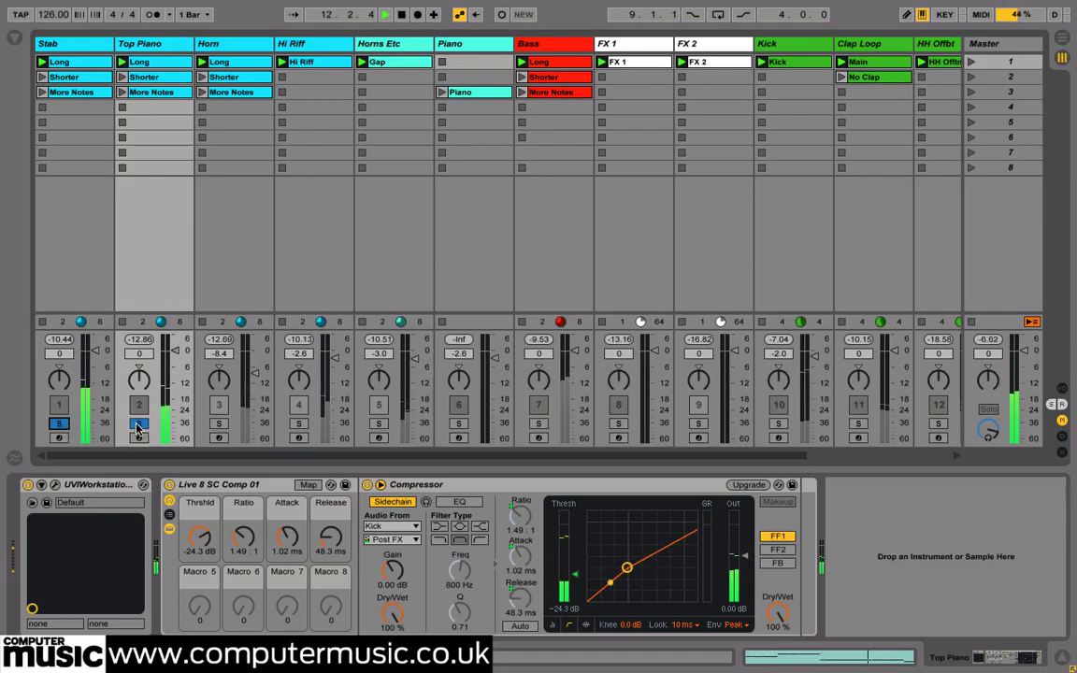
{"action": "left_click", "coordinate": [59, 424]}
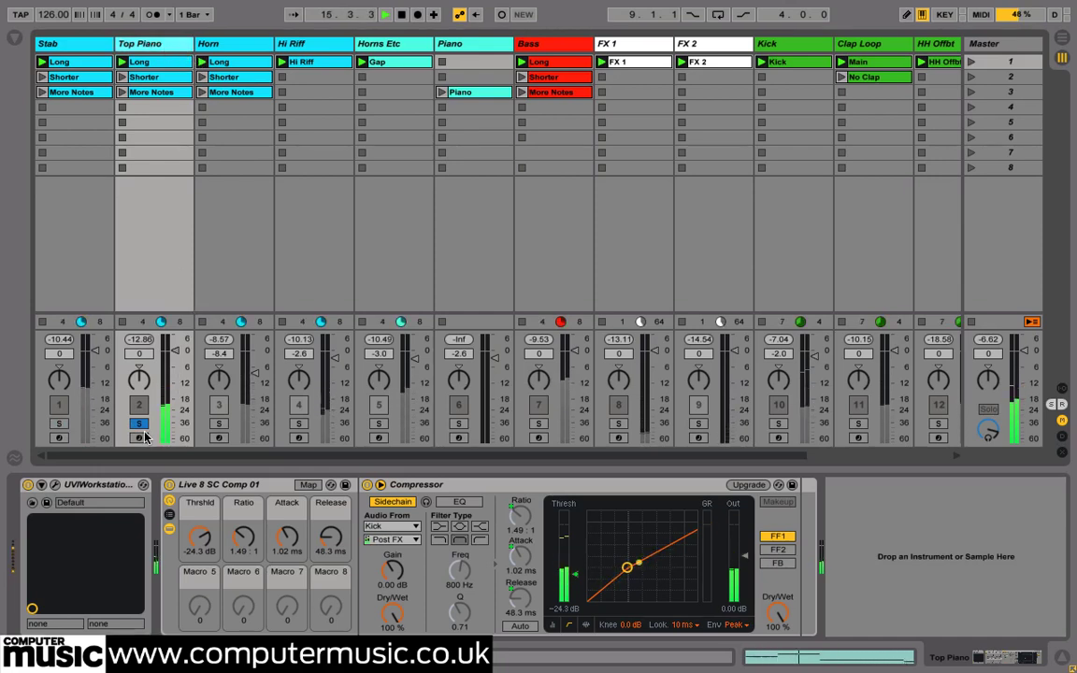
{"action": "left_click", "coordinate": [59, 424]}
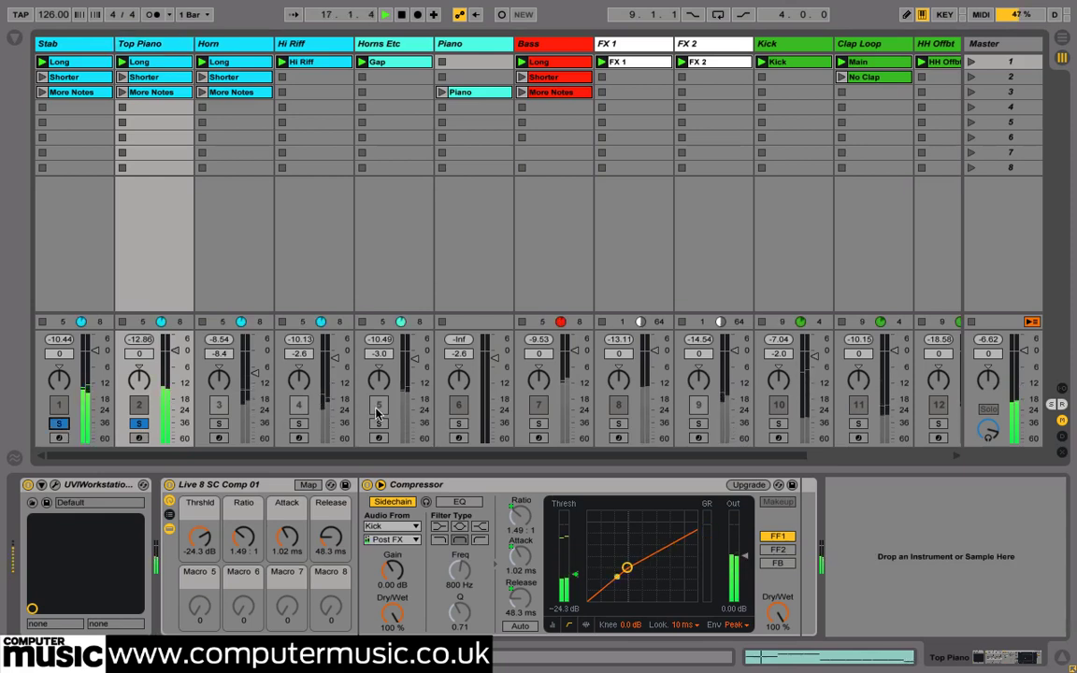
Add the Bass track to the solo, and unsolo Top Piano and Stab to hear the bass alone.
{"action": "left_click", "coordinate": [540, 424]}
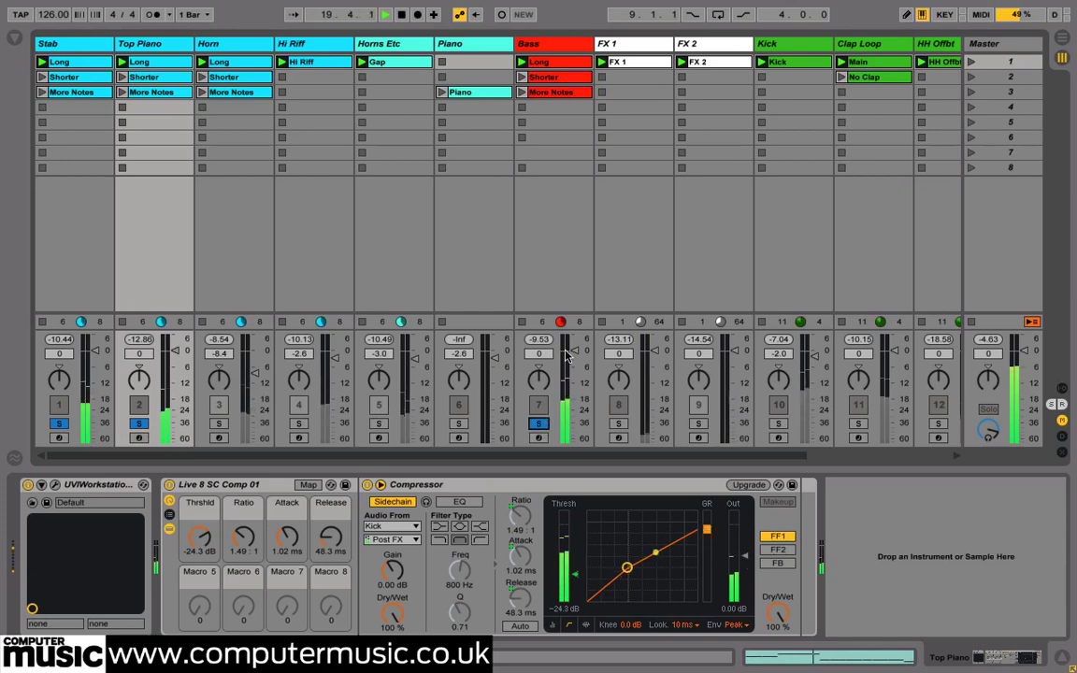
{"action": "left_click", "coordinate": [139, 423]}
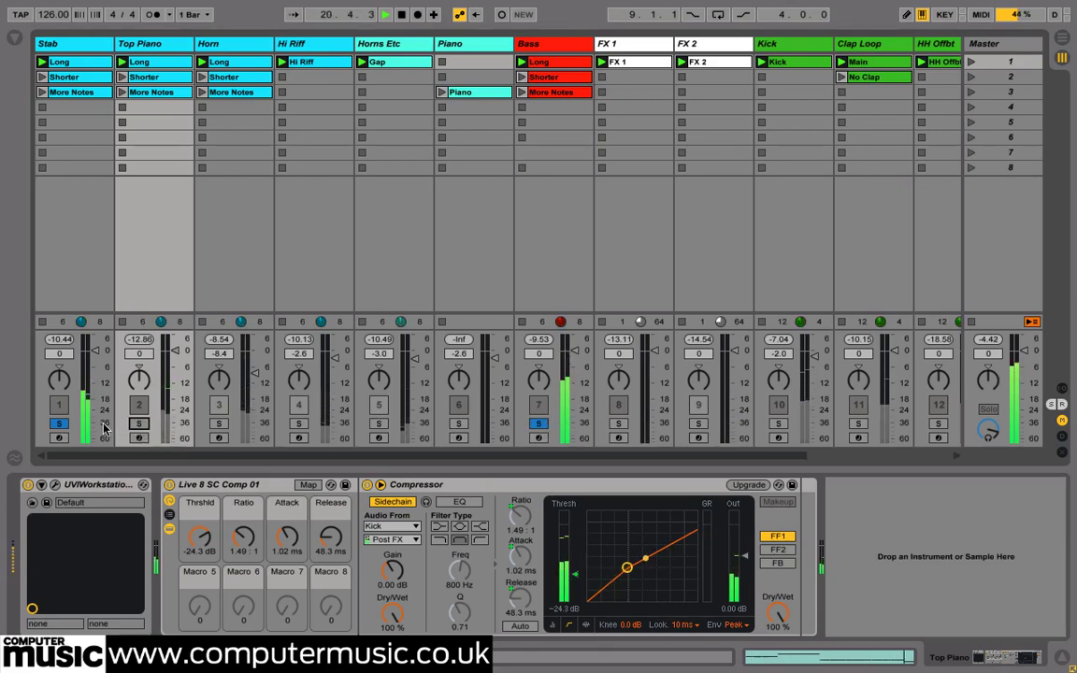
{"action": "left_click", "coordinate": [59, 424]}
Display the Bass track's devices and bypass its PremixCM.
{"action": "left_click", "coordinate": [545, 45]}
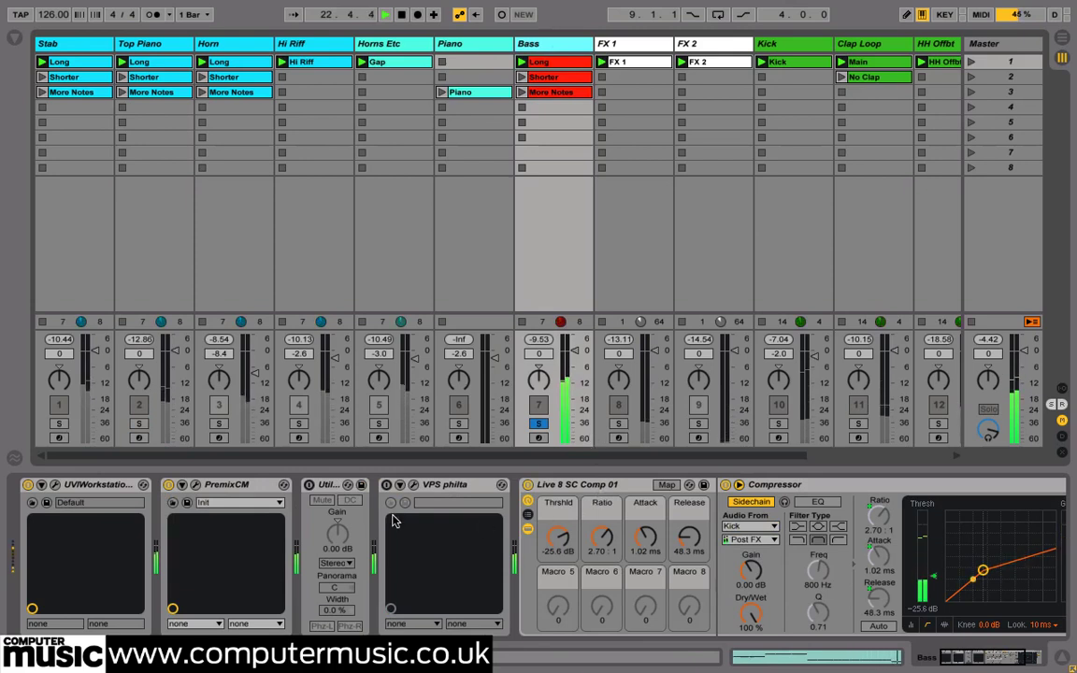
{"action": "left_click", "coordinate": [168, 486]}
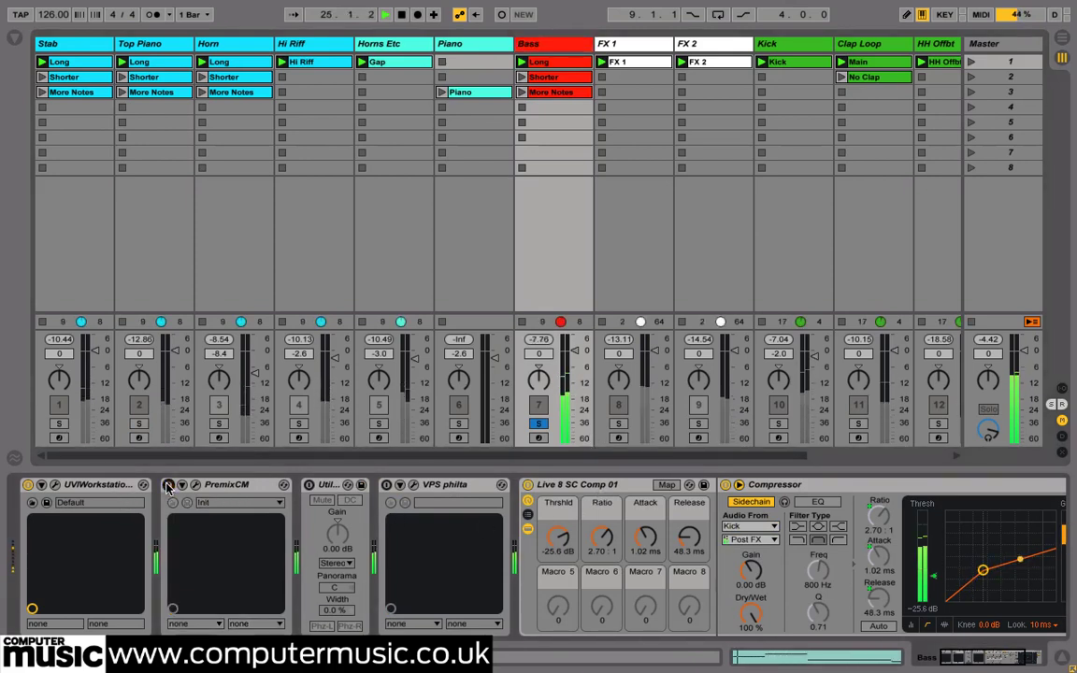
Re-enable PremixCM on the Bass track and view its gain, EQ and output settings in its plug-in window.
{"action": "left_click", "coordinate": [169, 485]}
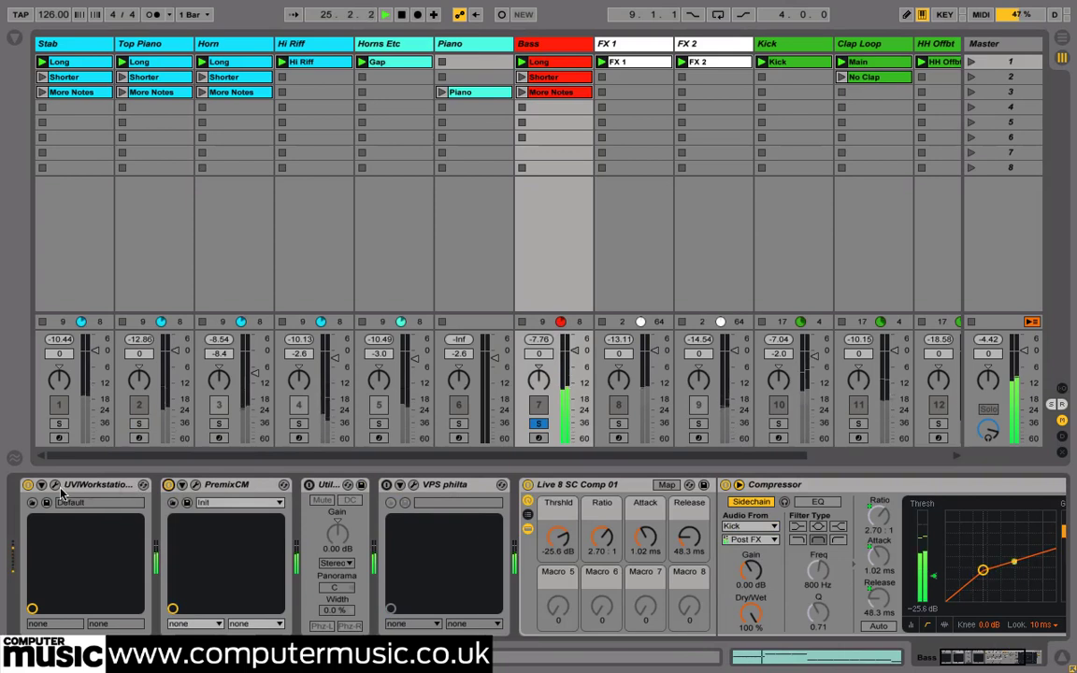
{"action": "left_click", "coordinate": [195, 484]}
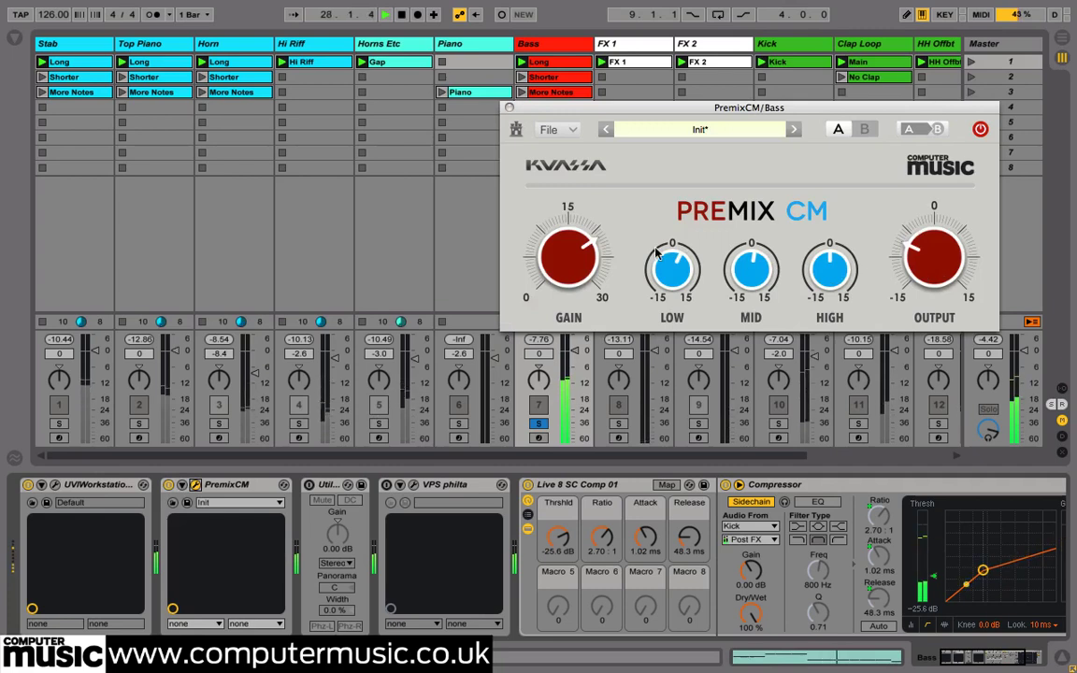
{"action": "left_click", "coordinate": [981, 130]}
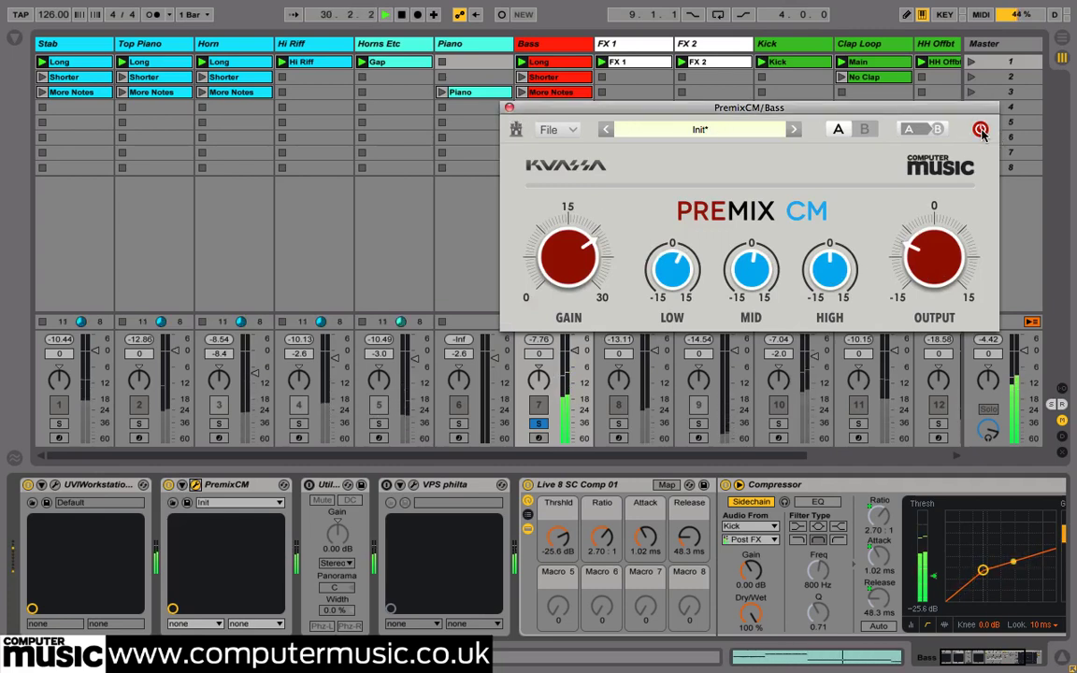
{"action": "left_click", "coordinate": [510, 108]}
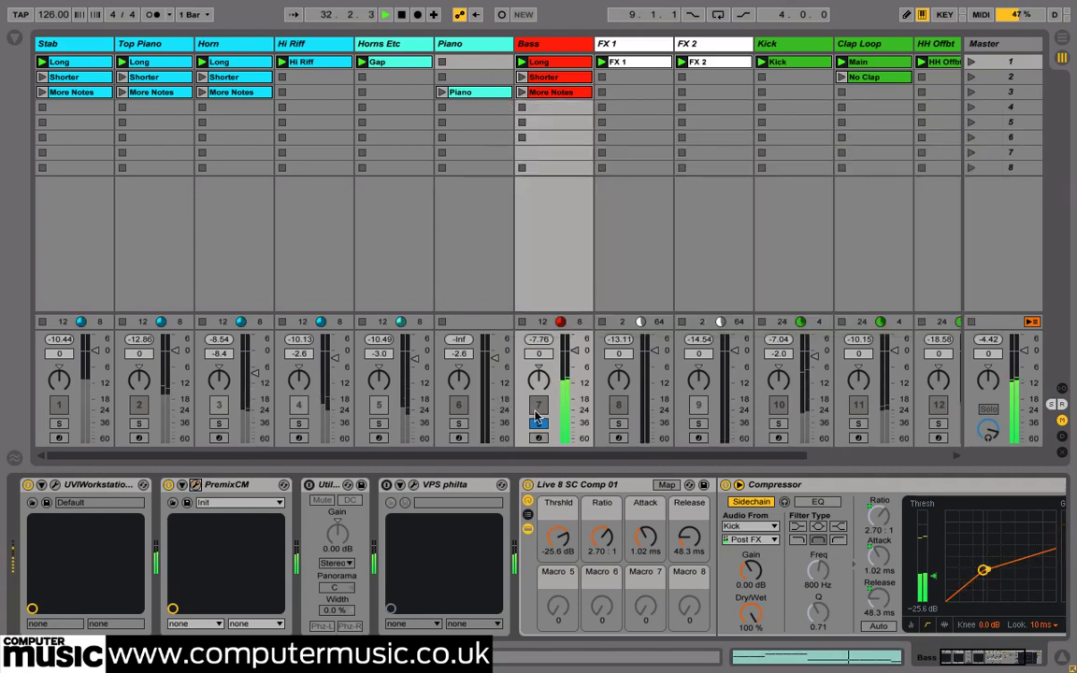
Display the notes of the Bass track's Long clip in the piano roll.
{"action": "left_click", "coordinate": [546, 47]}
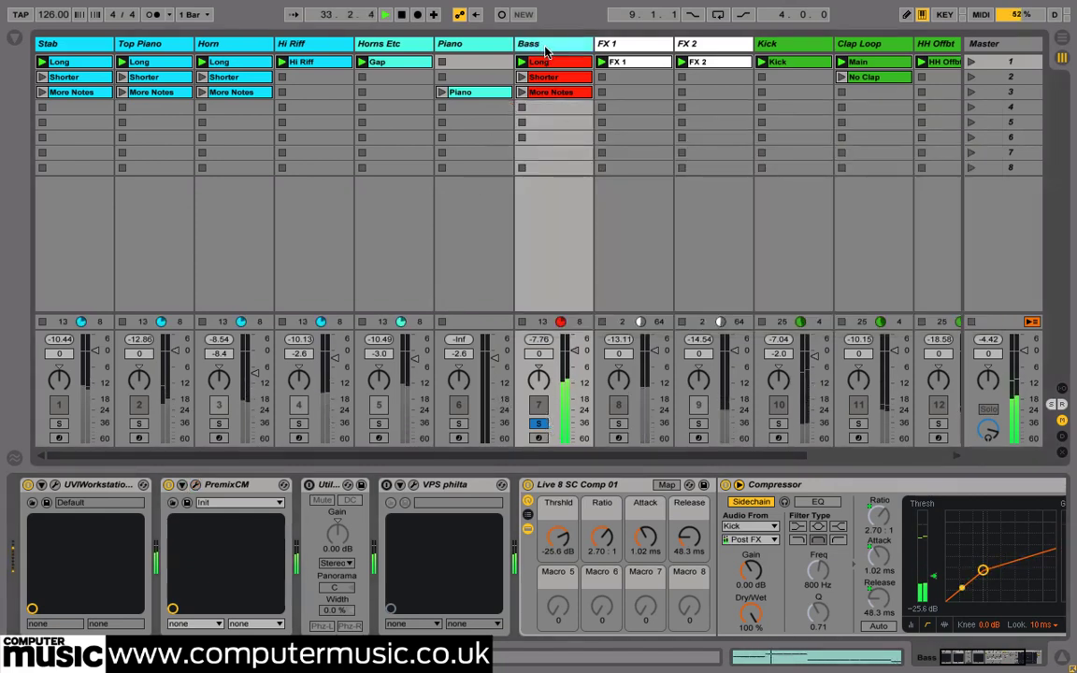
{"action": "key", "text": "shift+Tab"}
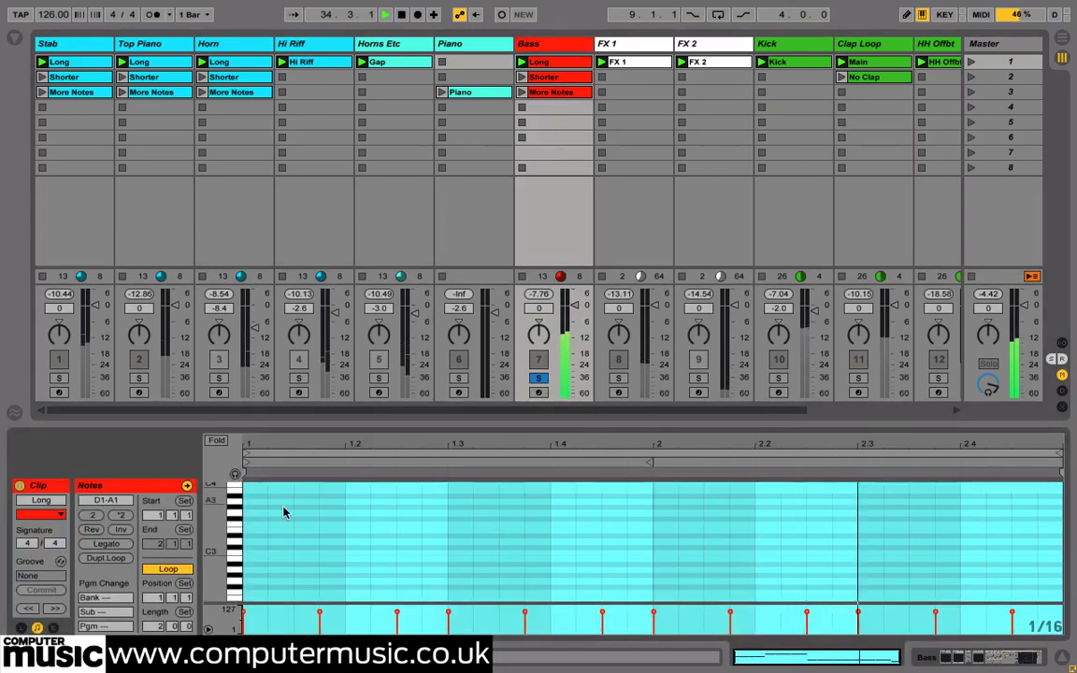
{"action": "left_click_drag", "start_coordinate": [227, 534], "coordinate": [239, 534]}
{"action": "scroll", "coordinate": [375, 529], "scroll_direction": "down", "scroll_amount": 6}
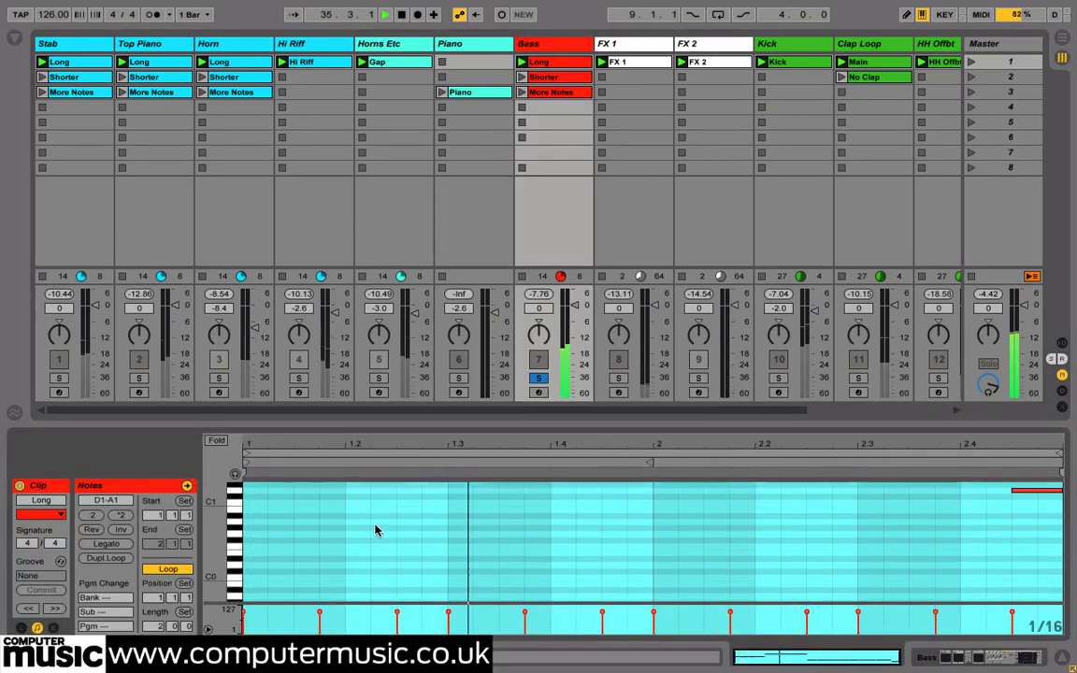
{"action": "scroll", "coordinate": [376, 530], "scroll_direction": "up", "scroll_amount": 2}
{"action": "scroll", "coordinate": [377, 532], "scroll_direction": "up", "scroll_amount": 1}
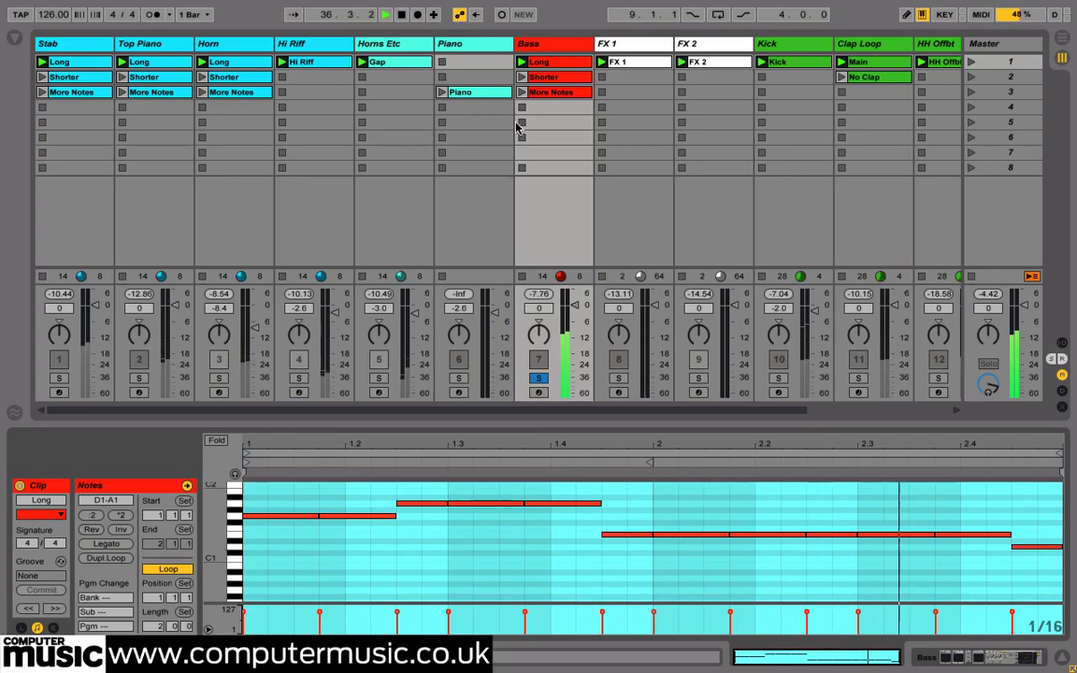
Add Stab and Top Piano to the solo alongside Bass, and view the Bass track's DEFCON instrument in UVIWorkstation.
{"action": "left_click", "coordinate": [58, 378], "text": "ctrl"}
{"action": "left_click", "coordinate": [139, 378], "text": "ctrl"}
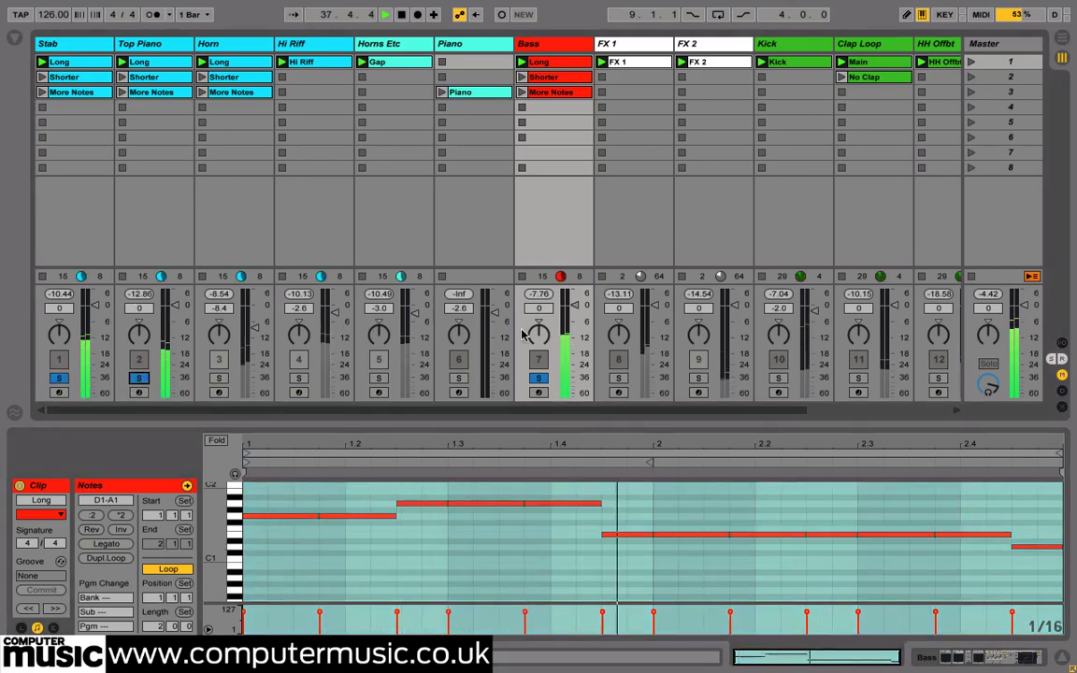
{"action": "left_click", "coordinate": [529, 44]}
{"action": "left_click", "coordinate": [55, 485]}
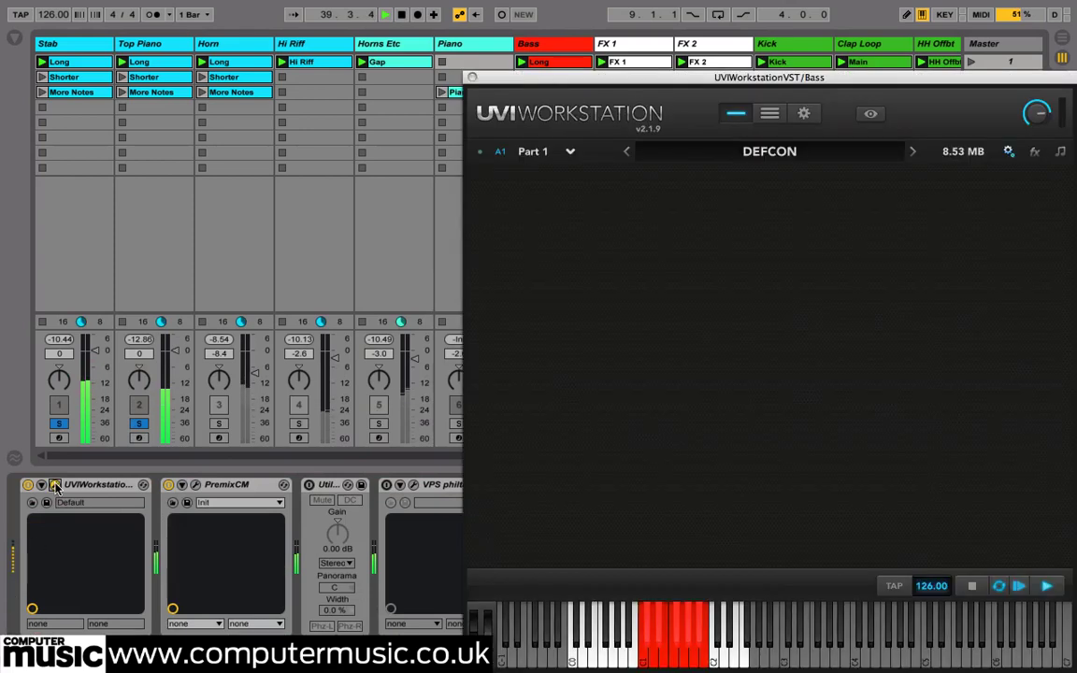
{"action": "left_click_drag", "start_coordinate": [597, 82], "coordinate": [425, 62]}
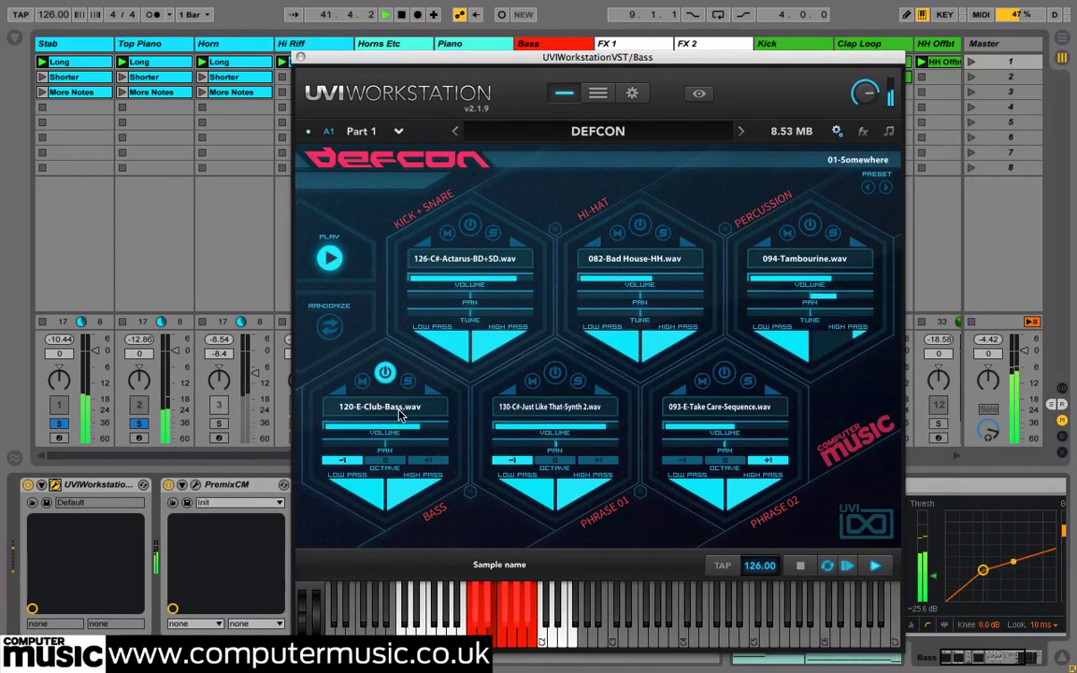
{"action": "left_click", "coordinate": [300, 58]}
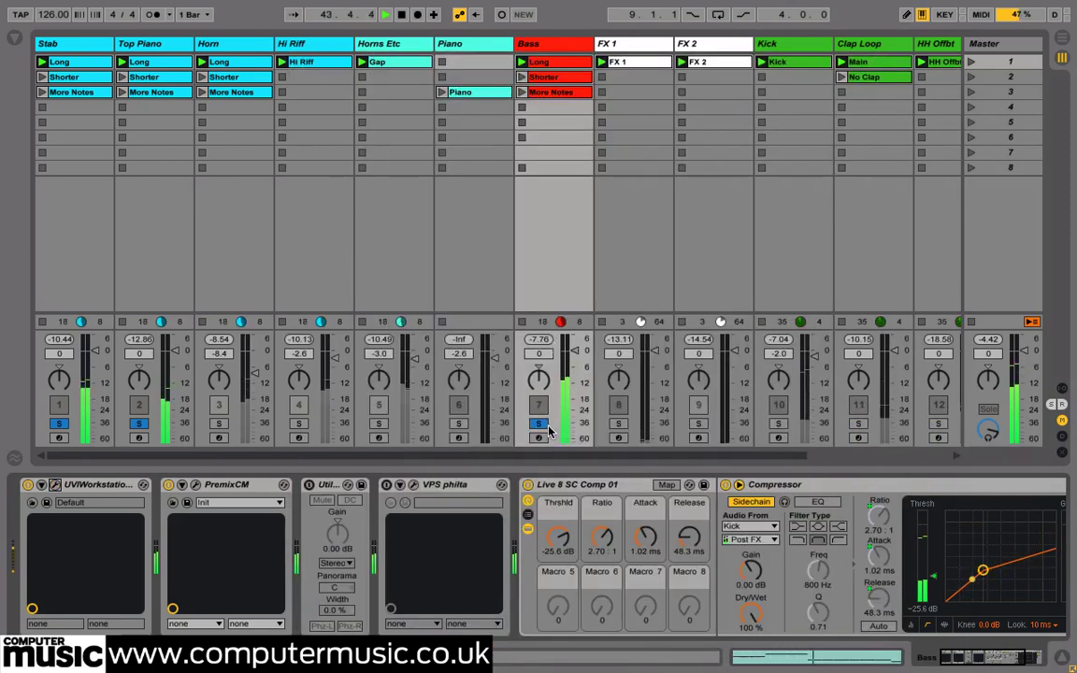
Solo the Horn track, unsolo Top Piano, Stab and Bass, and display the Horn track's devices.
{"action": "left_click", "coordinate": [217, 426]}
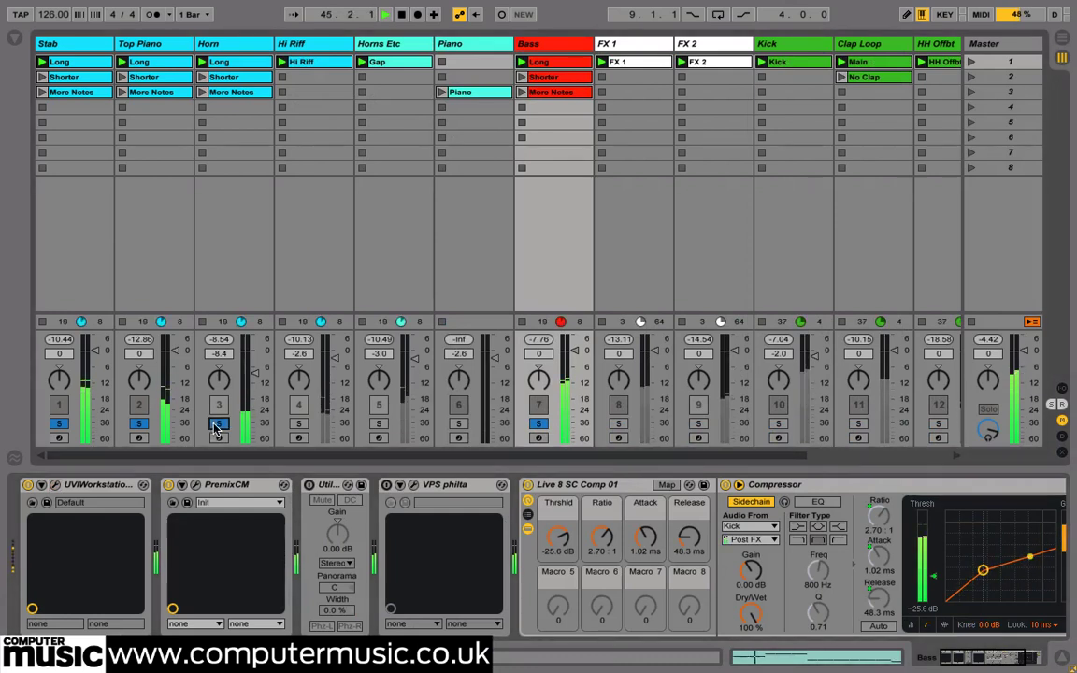
{"action": "left_click", "coordinate": [139, 423]}
{"action": "left_click", "coordinate": [58, 424]}
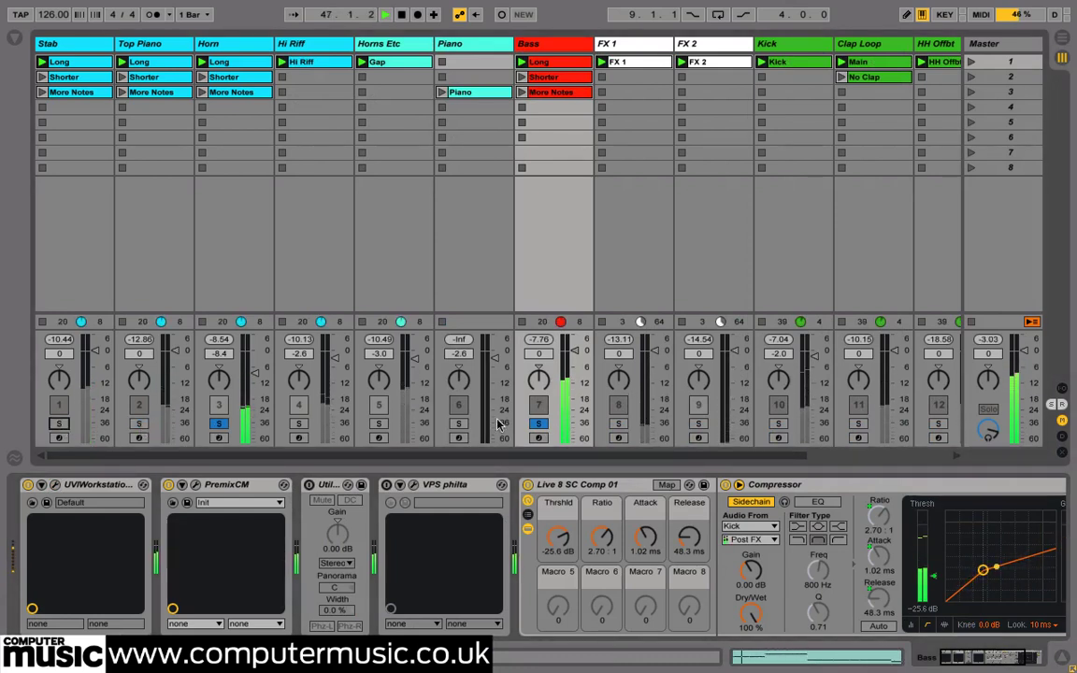
{"action": "left_click", "coordinate": [233, 349]}
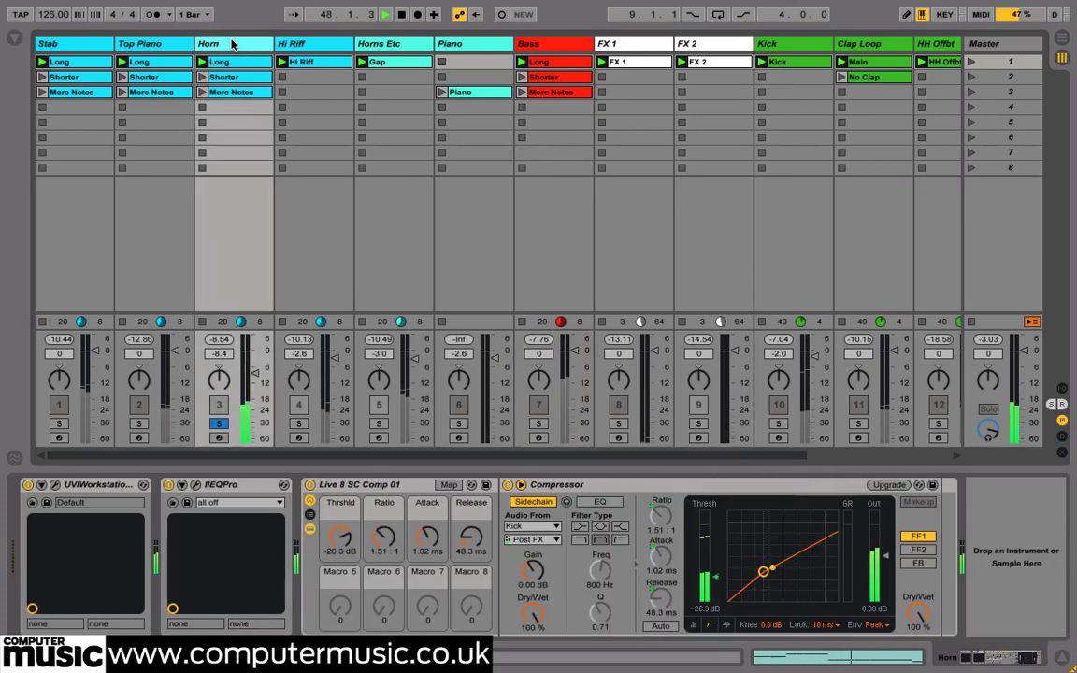
Open the Horn track's UVIWorkstation and show the effects on its DEFCON instrument.
{"action": "left_click", "coordinate": [55, 484]}
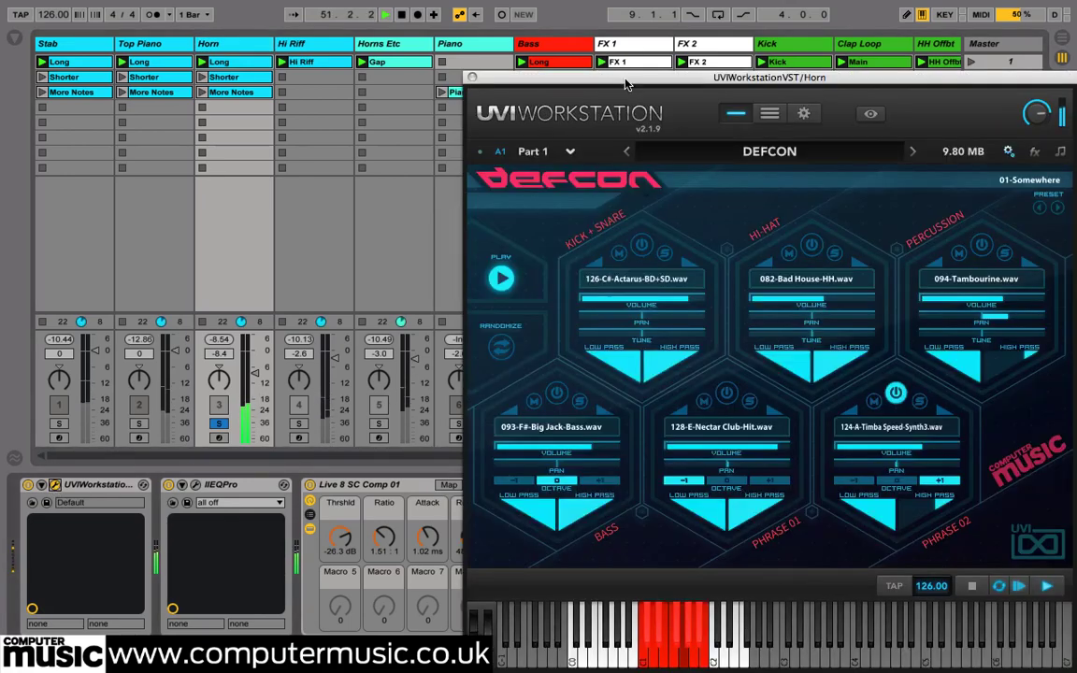
{"action": "left_click_drag", "start_coordinate": [626, 84], "coordinate": [442, 47]}
{"action": "left_click", "coordinate": [853, 116]}
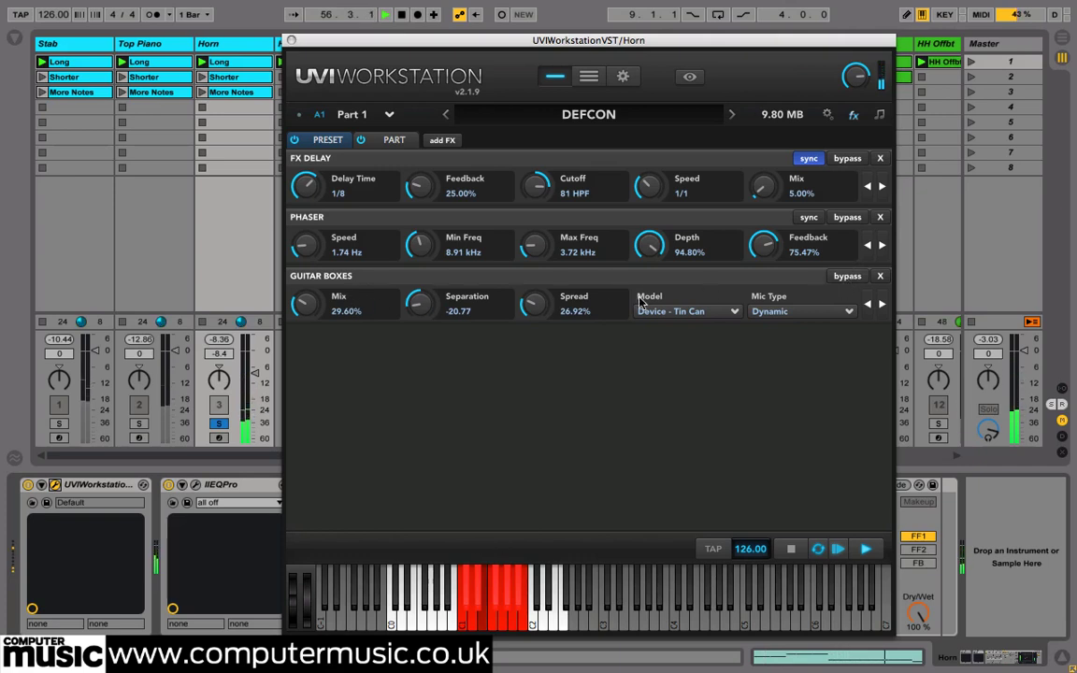
Compare the Horn sound with and without Guitar Boxes, Phaser and FX Delay by bypassing and re-enabling them.
{"action": "left_click", "coordinate": [843, 278]}
{"action": "left_click", "coordinate": [846, 218]}
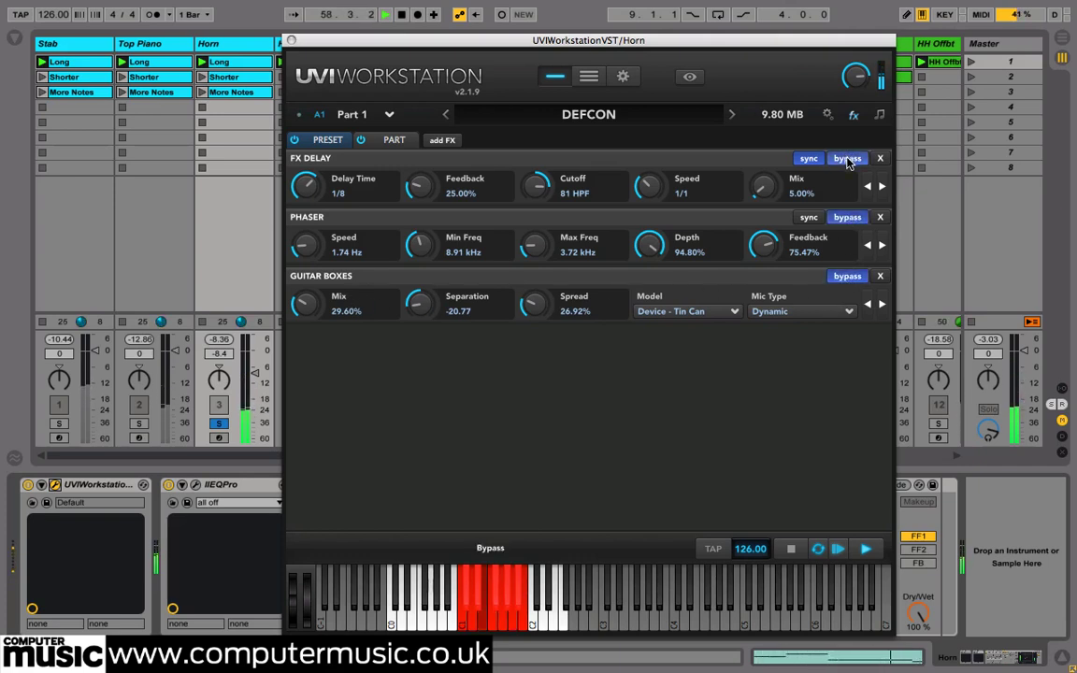
{"action": "left_click", "coordinate": [847, 160]}
{"action": "left_click", "coordinate": [849, 219]}
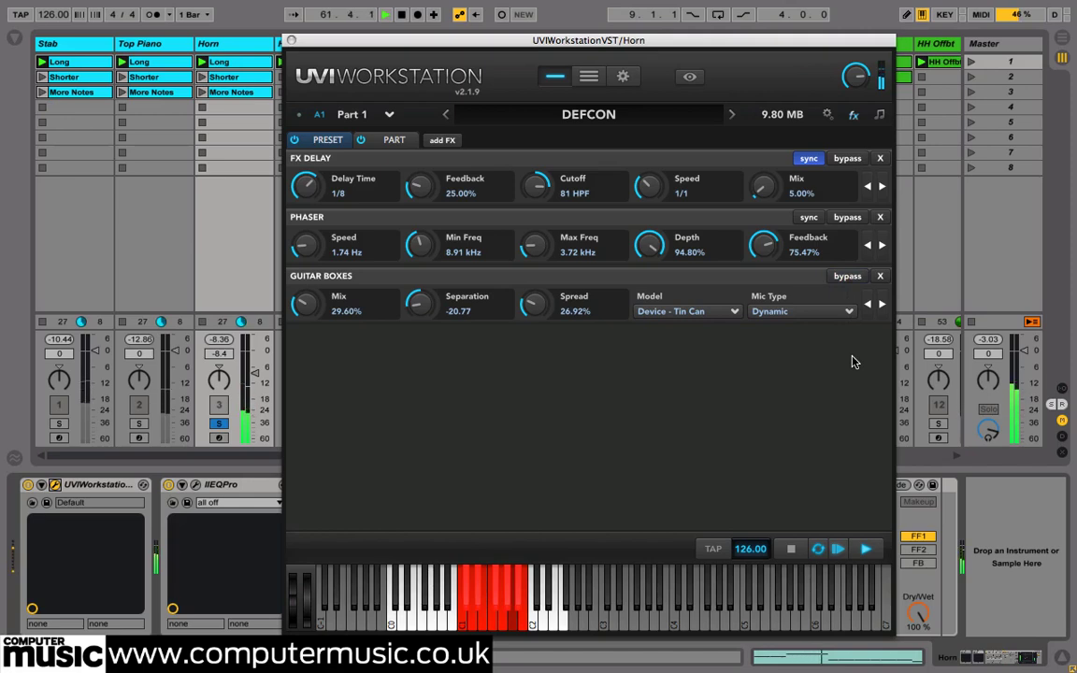
{"action": "left_click", "coordinate": [292, 40]}
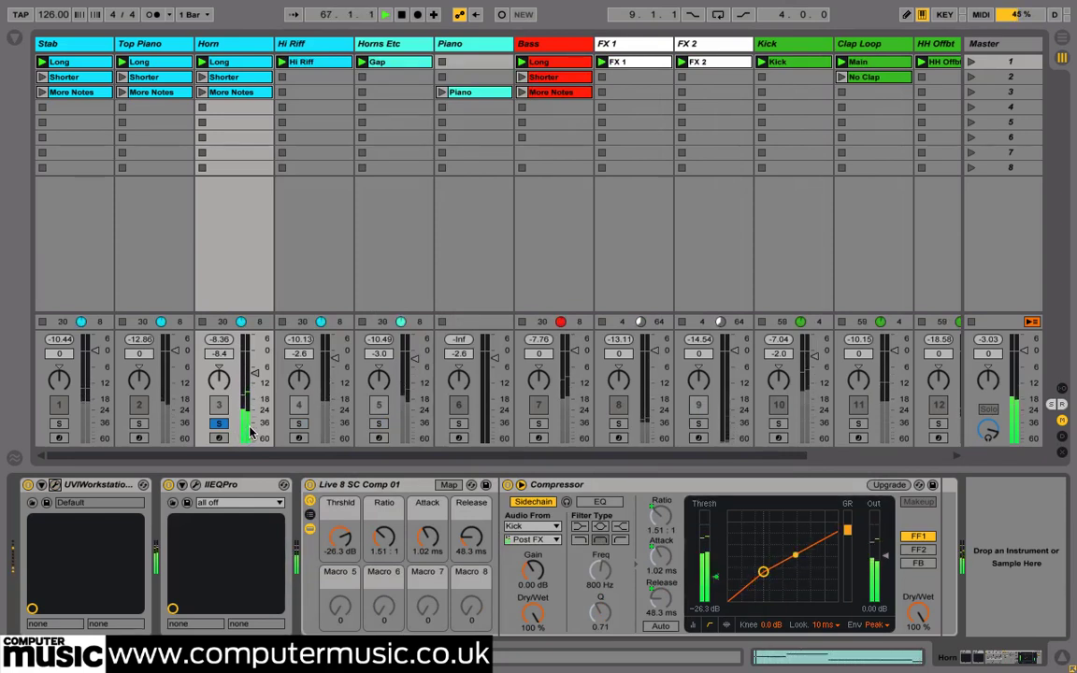
Solo the Hi Riff track, unsolo Horn, and display the Hi Riff track's devices.
{"action": "left_click", "coordinate": [298, 423], "text": "ctrl"}
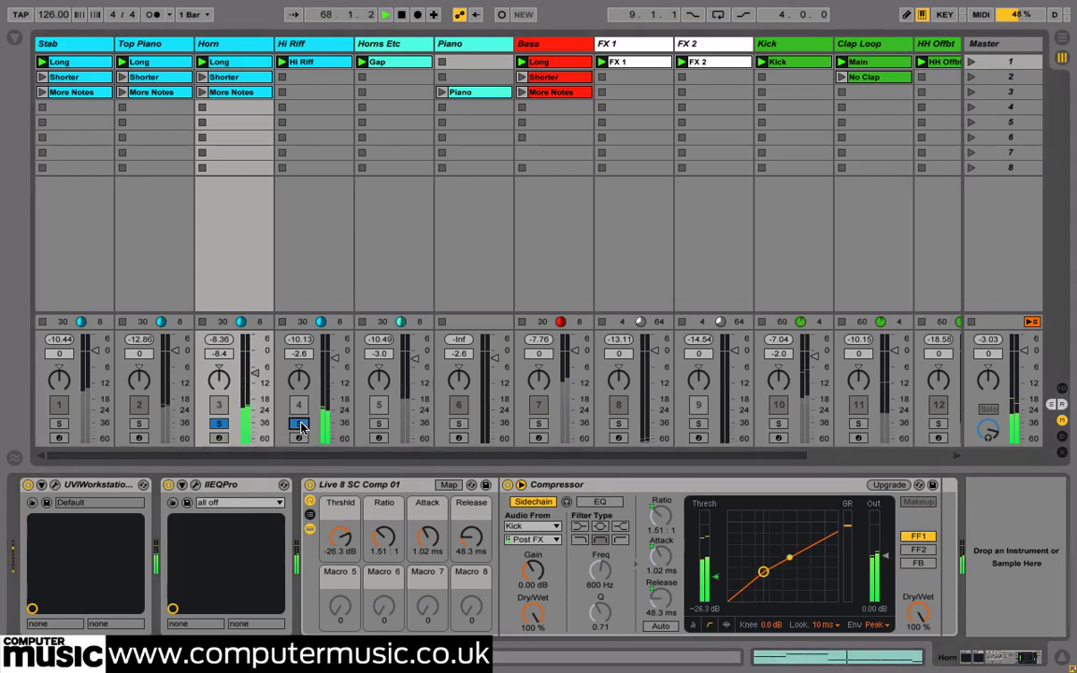
{"action": "left_click", "coordinate": [216, 424]}
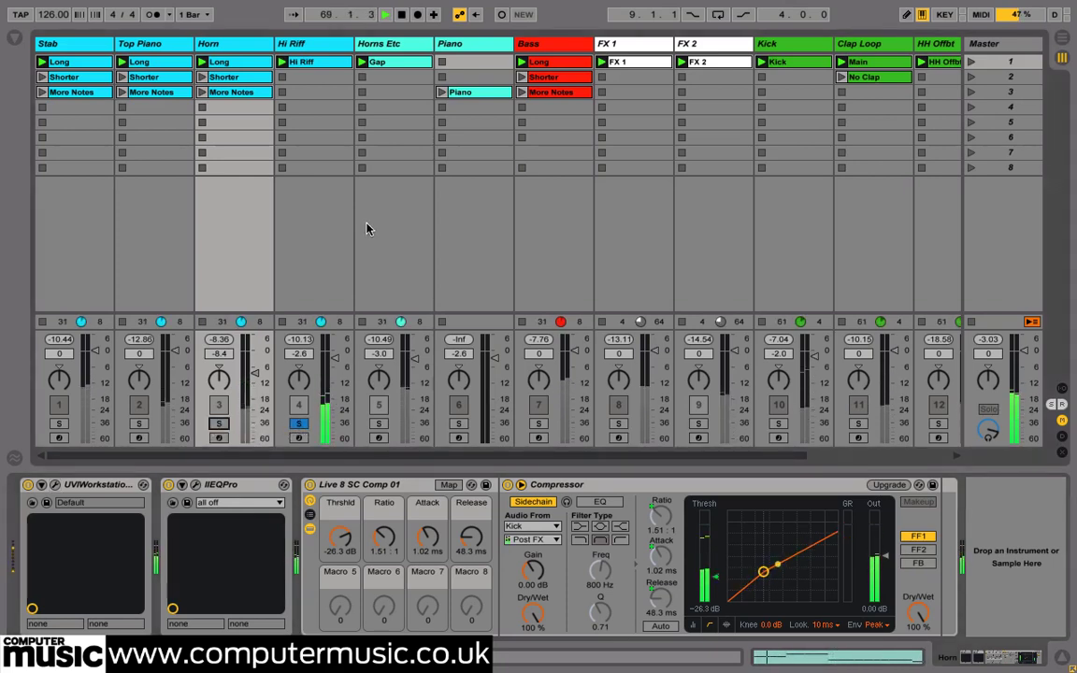
{"action": "left_click", "coordinate": [323, 51]}
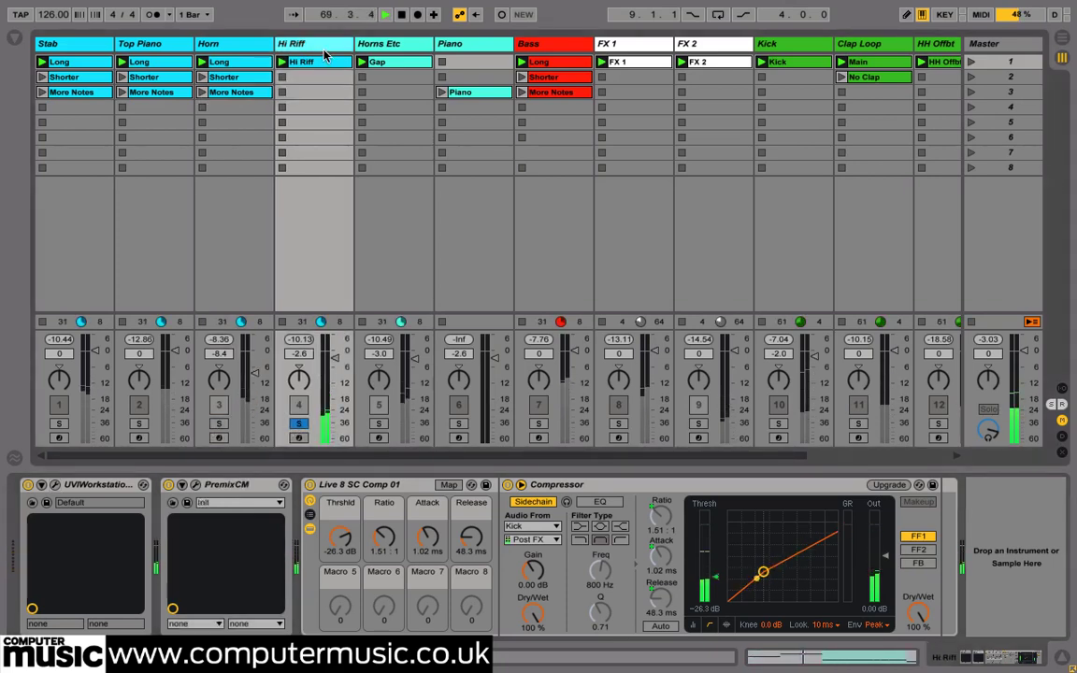
Open the Hi Riff track's UVIWorkstation and show the effects on its DEFCON instrument.
{"action": "left_click", "coordinate": [55, 485]}
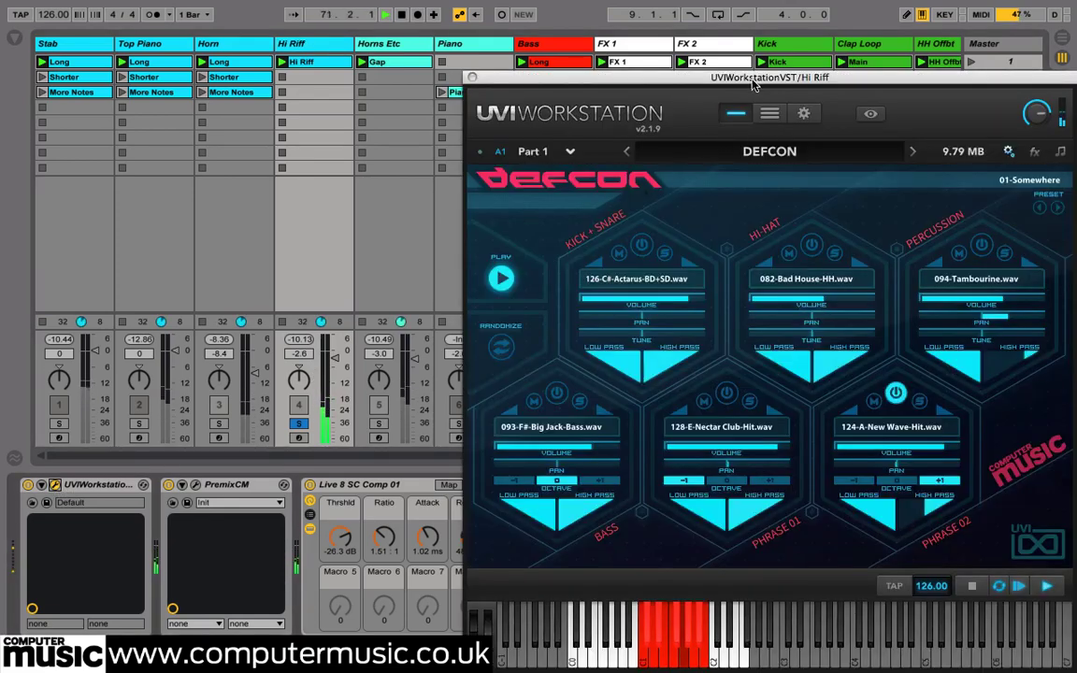
{"action": "left_click_drag", "start_coordinate": [757, 81], "coordinate": [525, 44]}
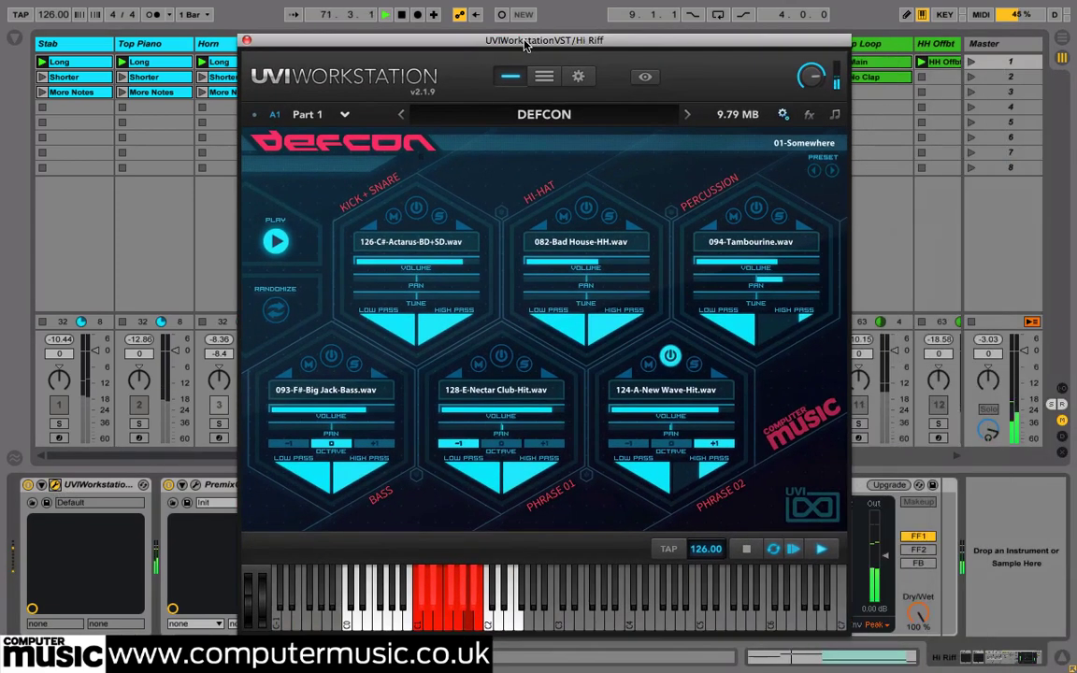
{"action": "left_click", "coordinate": [809, 115]}
Compare Hi Riff with and without its Exciter, FX Delay and UVI Filter, and with and without PremixCM, restoring each one.
{"action": "left_click", "coordinate": [802, 158]}
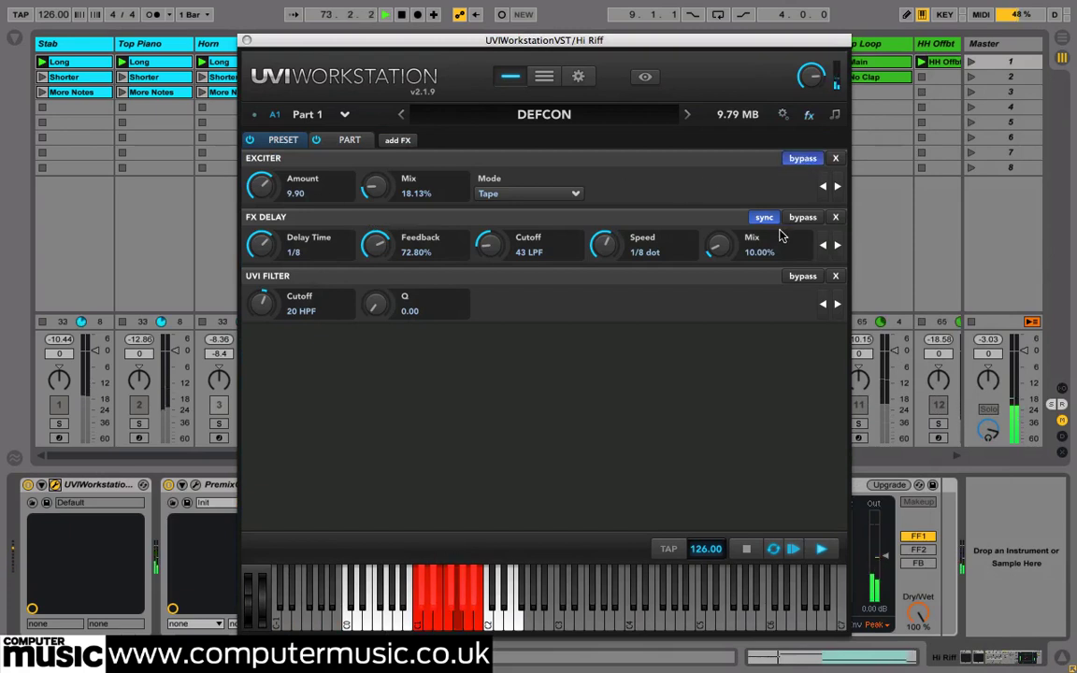
{"action": "left_click", "coordinate": [802, 217]}
{"action": "left_click", "coordinate": [801, 276]}
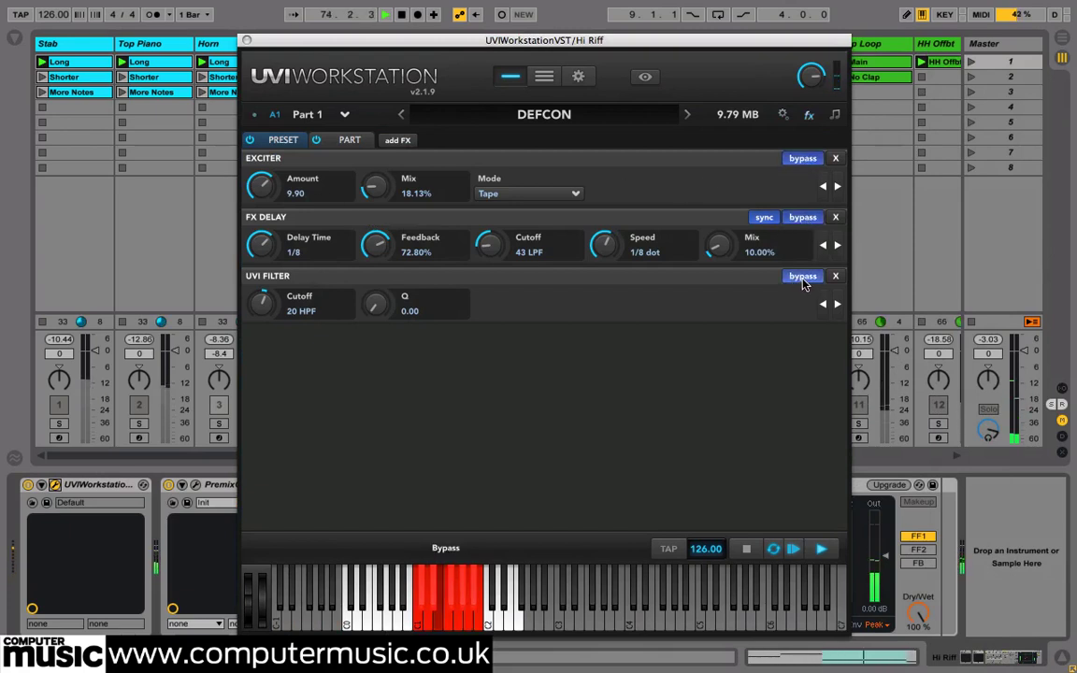
{"action": "left_click", "coordinate": [803, 217]}
{"action": "left_click", "coordinate": [802, 158]}
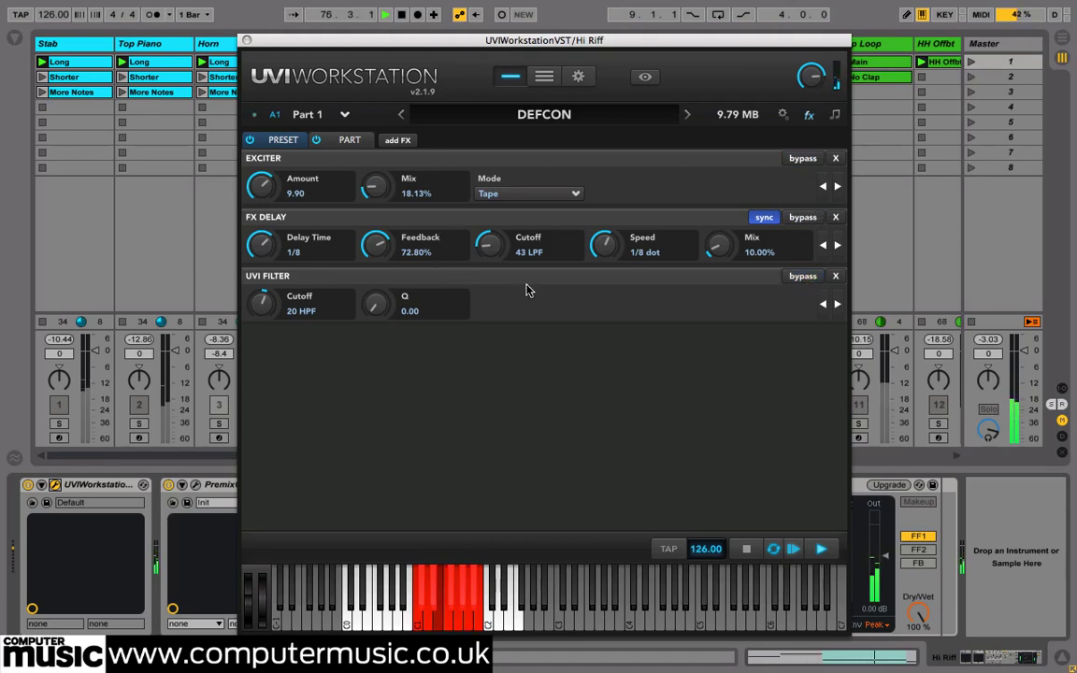
{"action": "left_click", "coordinate": [247, 41]}
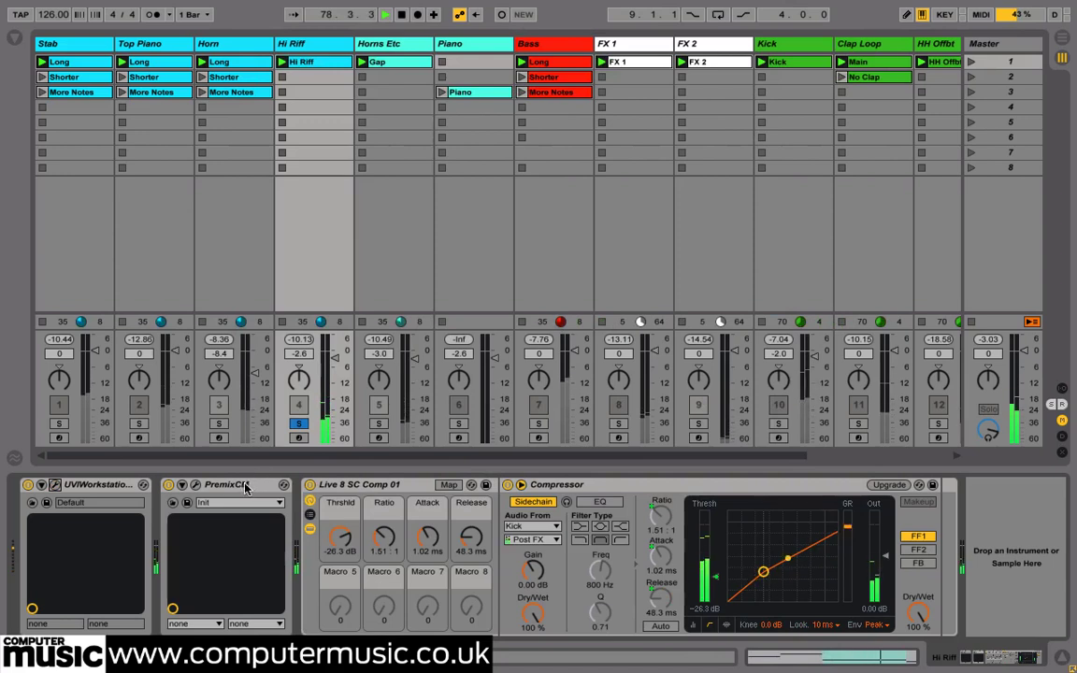
{"action": "left_click", "coordinate": [169, 485]}
{"action": "left_click", "coordinate": [168, 485]}
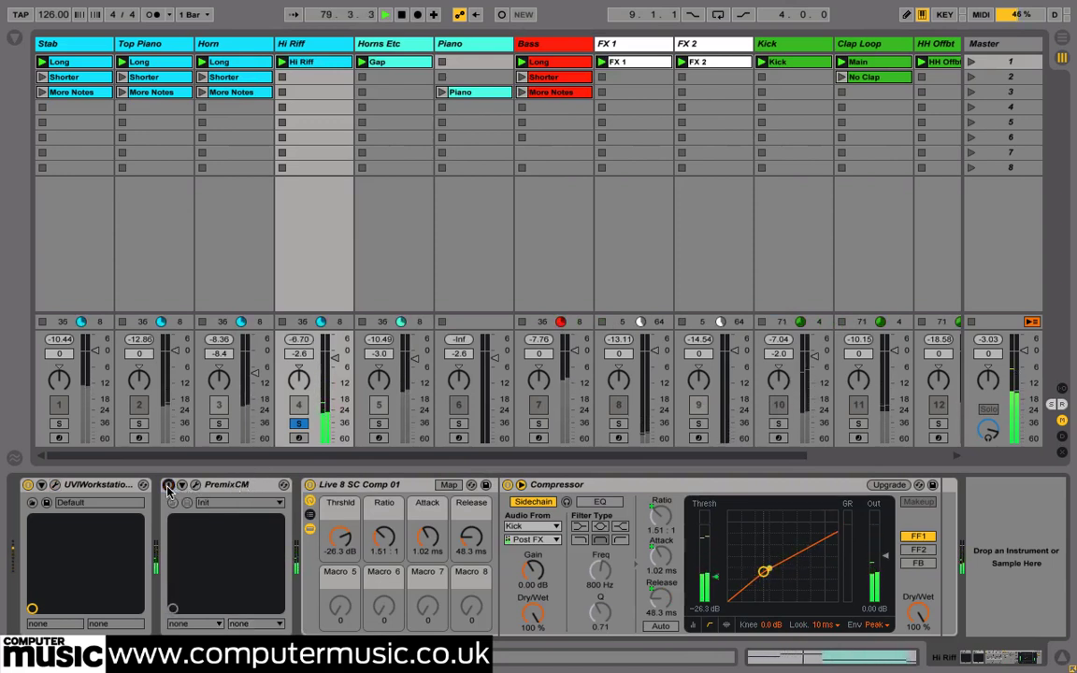
Solo the Horns Etc track, unsolo Hi Riff, and display the Horns Etc track's devices.
{"action": "left_click", "coordinate": [379, 423]}
{"action": "left_click", "coordinate": [297, 425]}
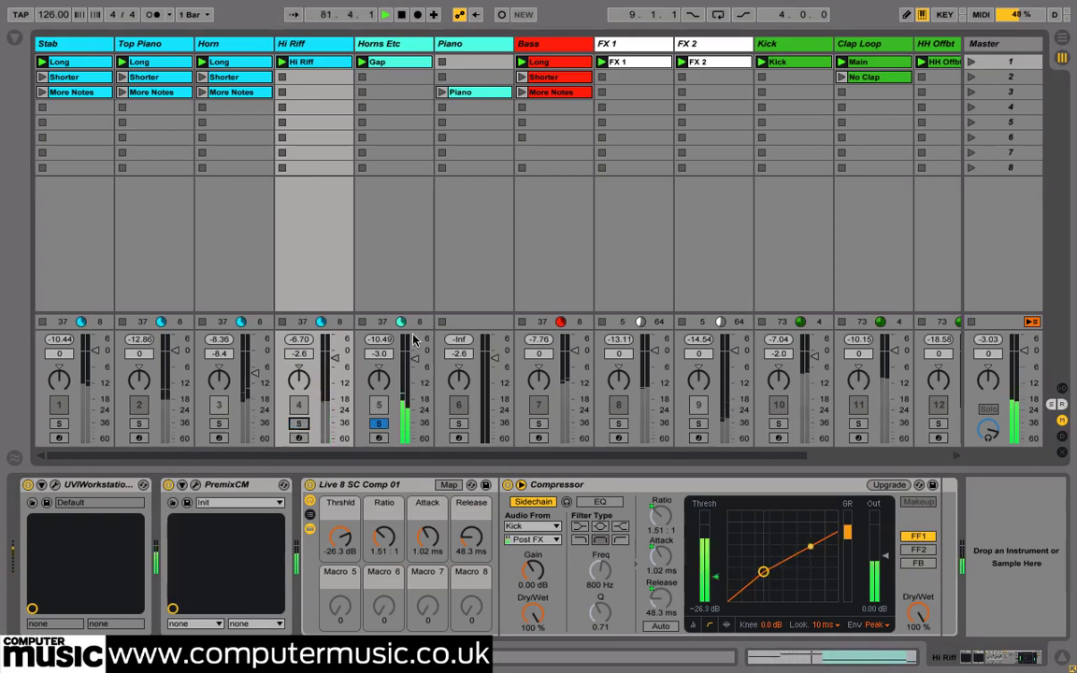
{"action": "left_click", "coordinate": [411, 47]}
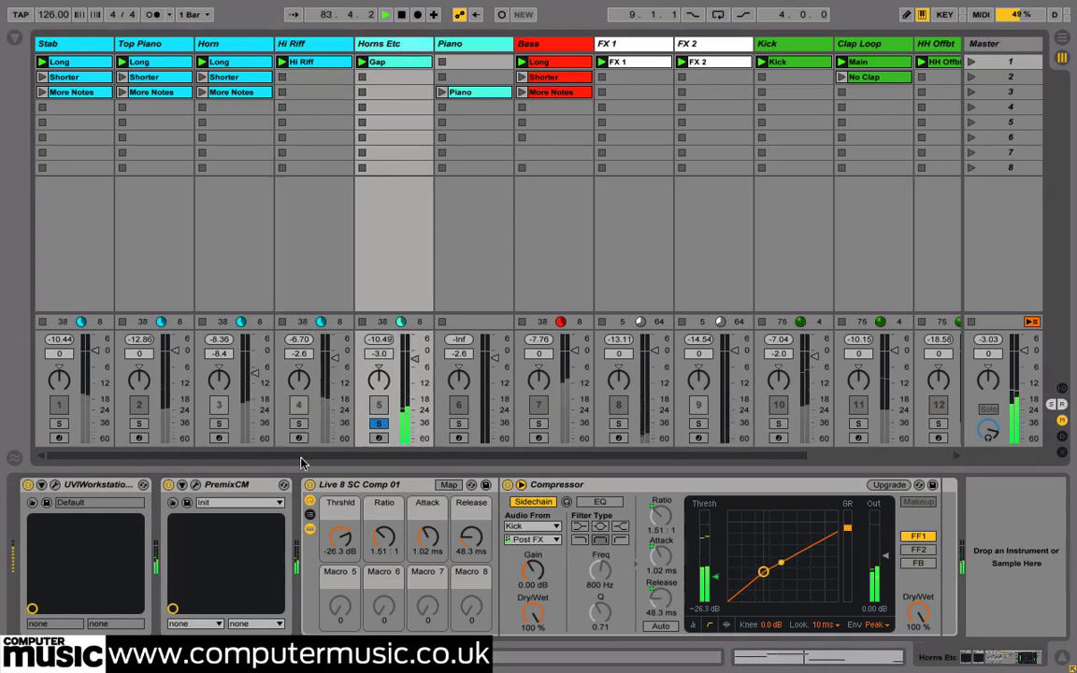
Open the Horns Etc track's UVIWorkstation and show the effects on its DEFCON instrument.
{"action": "left_click", "coordinate": [55, 484]}
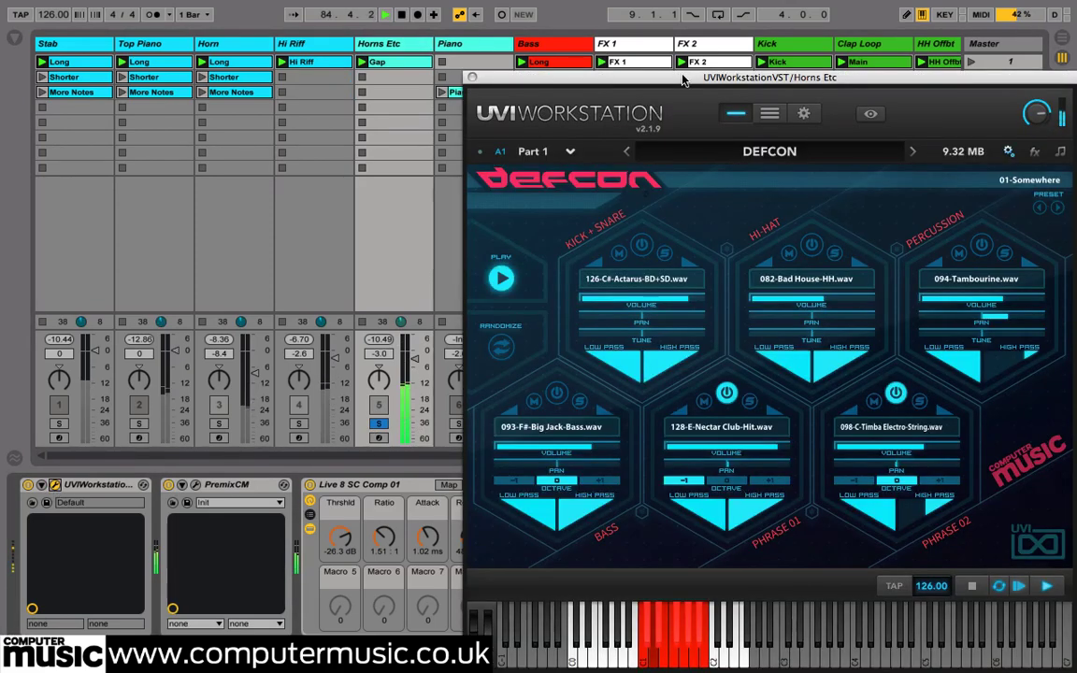
{"action": "left_click_drag", "start_coordinate": [622, 77], "coordinate": [404, 35]}
{"action": "left_click", "coordinate": [817, 110]}
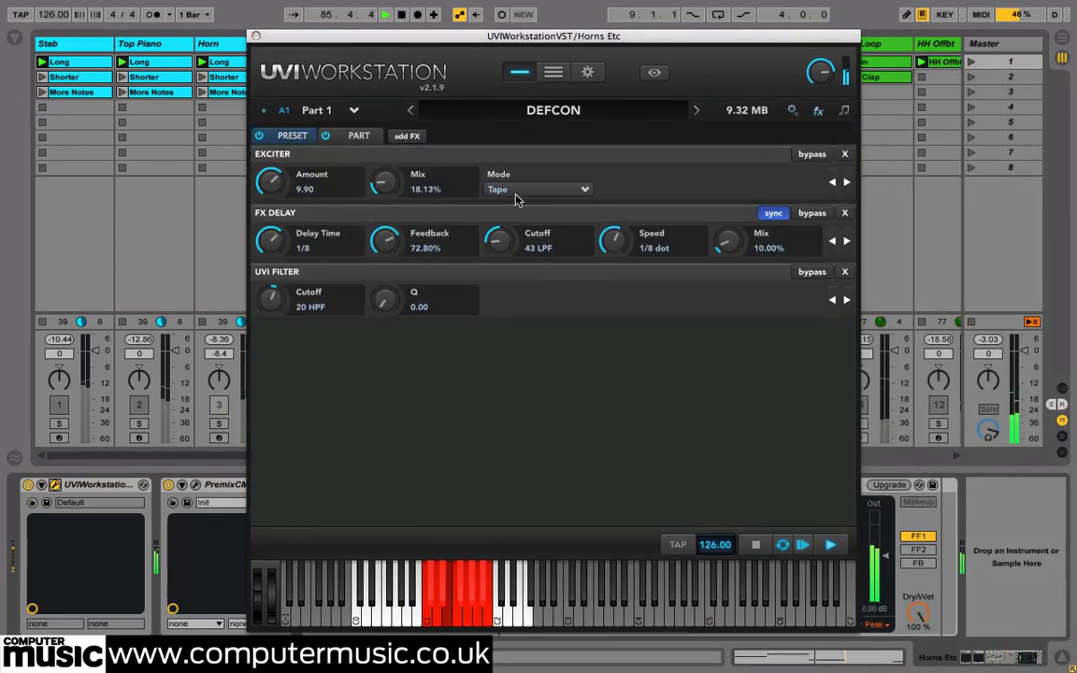
Compare Horns Etc with and without its UVI Filter, FX Delay and Exciter, restoring all three effects.
{"action": "left_click", "coordinate": [812, 273]}
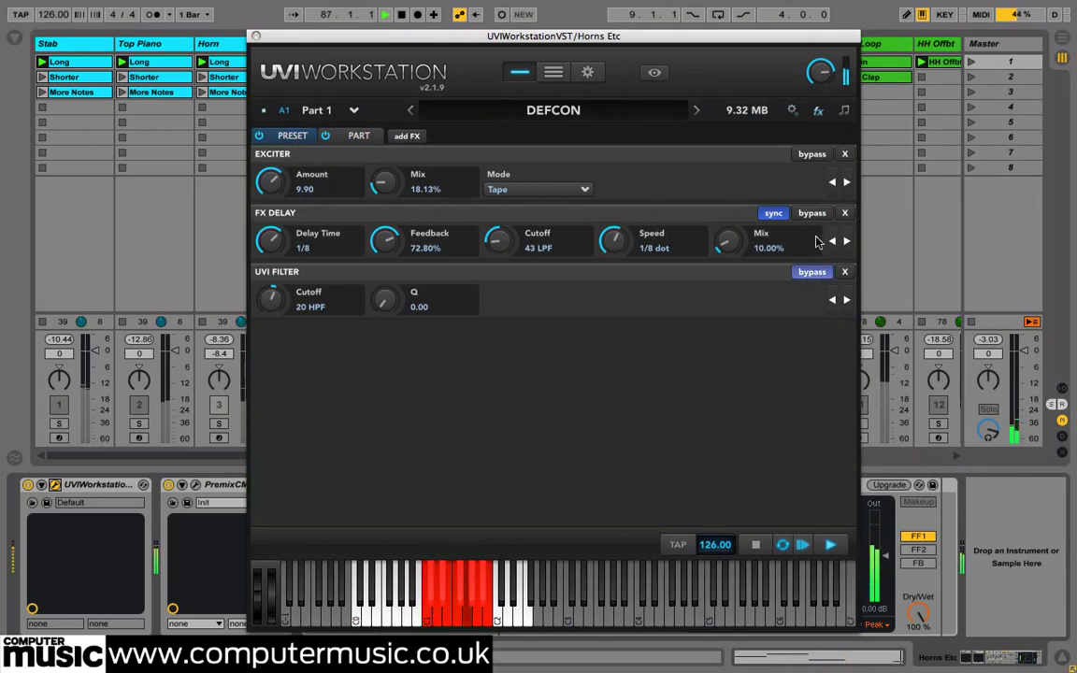
{"action": "left_click", "coordinate": [811, 213]}
{"action": "left_click", "coordinate": [812, 154]}
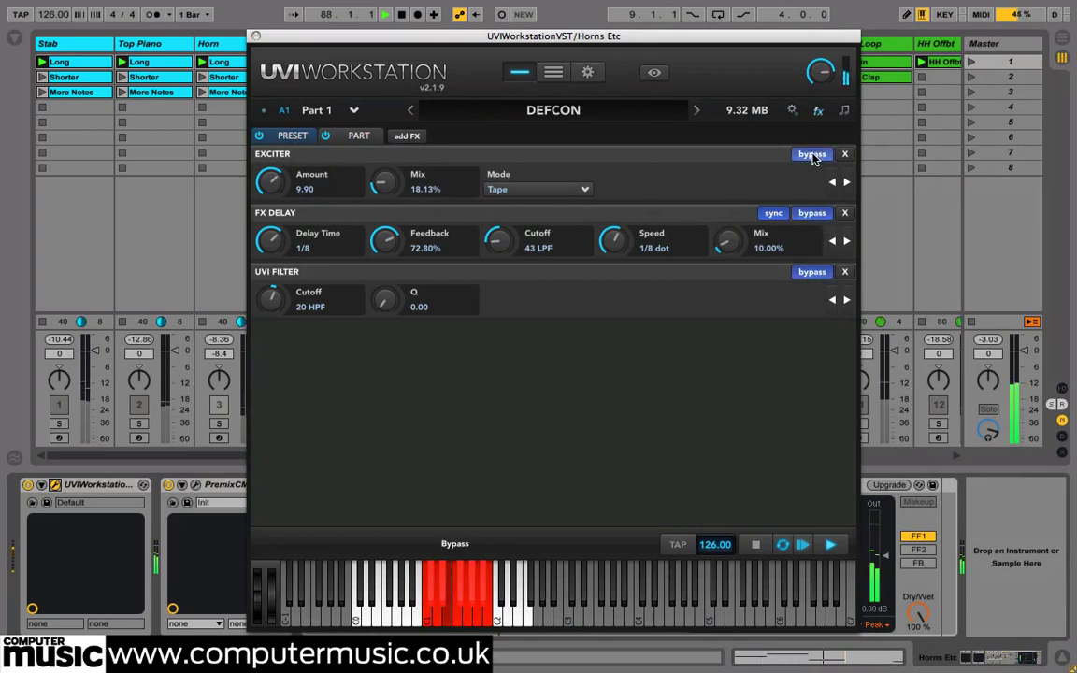
{"action": "left_click", "coordinate": [812, 155]}
{"action": "left_click", "coordinate": [811, 213]}
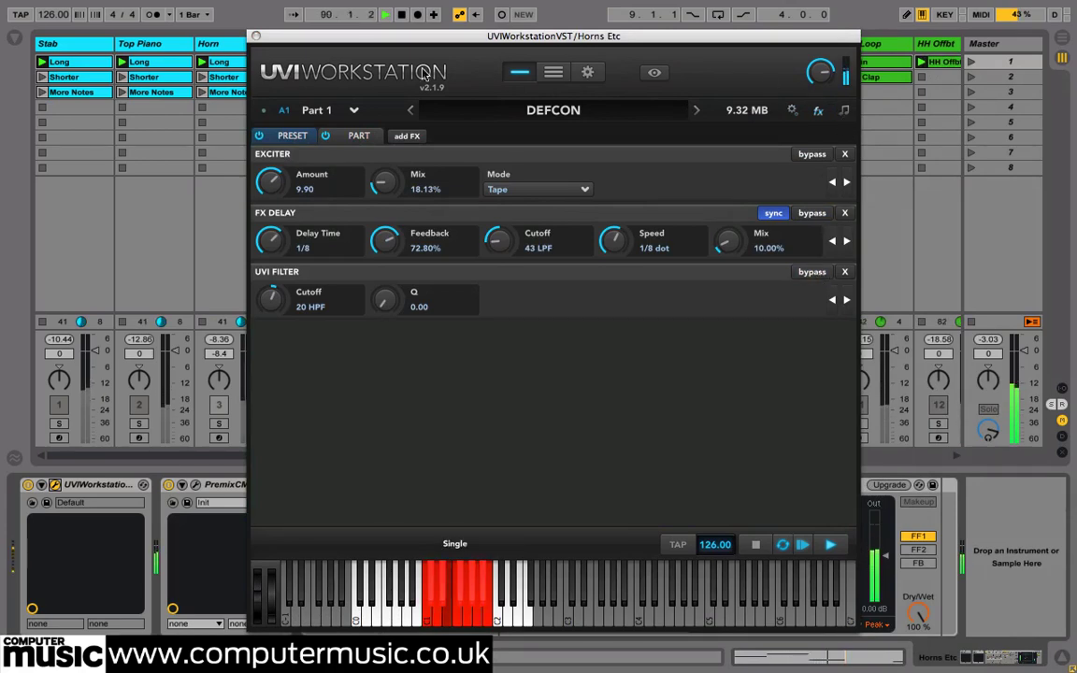
Close the Horns Etc instrument window and briefly audition Stab soloed together with Horns Etc.
{"action": "left_click", "coordinate": [255, 36]}
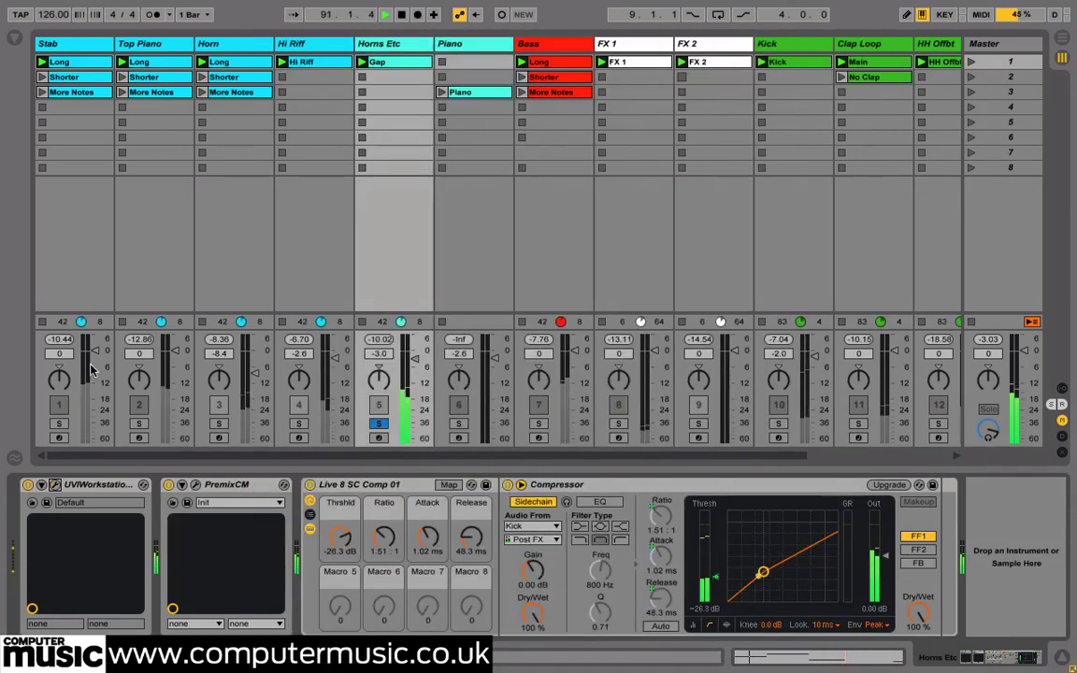
{"action": "left_click", "coordinate": [59, 424]}
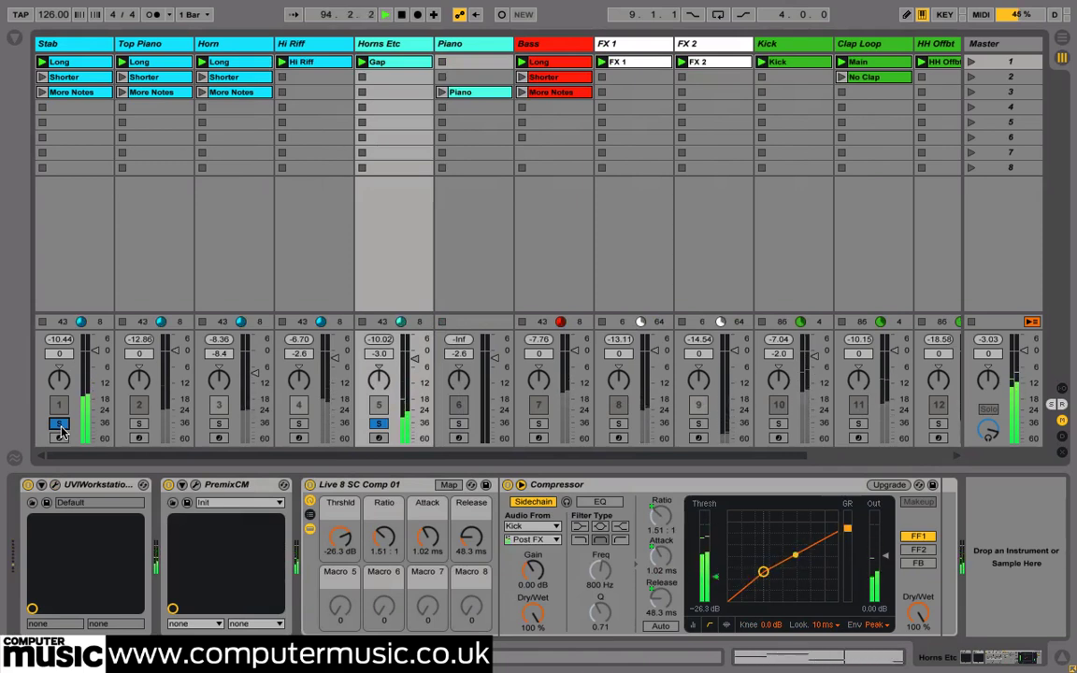
{"action": "left_click", "coordinate": [59, 424]}
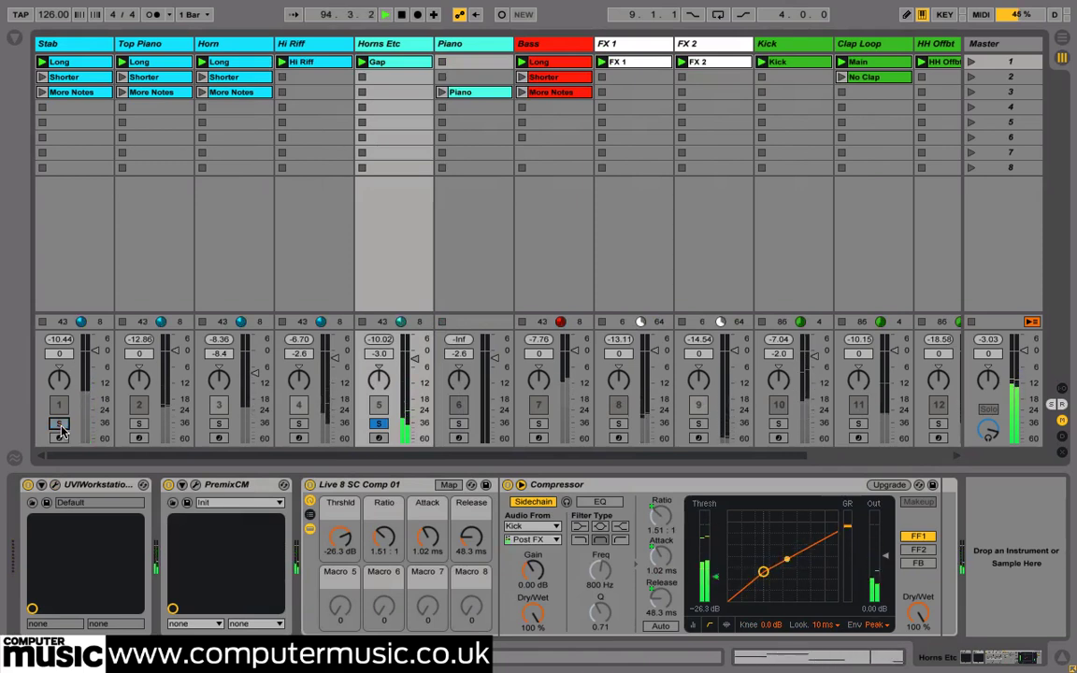
Solo the Piano track in place of Horns Etc and launch its Piano clip.
{"action": "left_click", "coordinate": [457, 424]}
{"action": "left_click", "coordinate": [378, 424]}
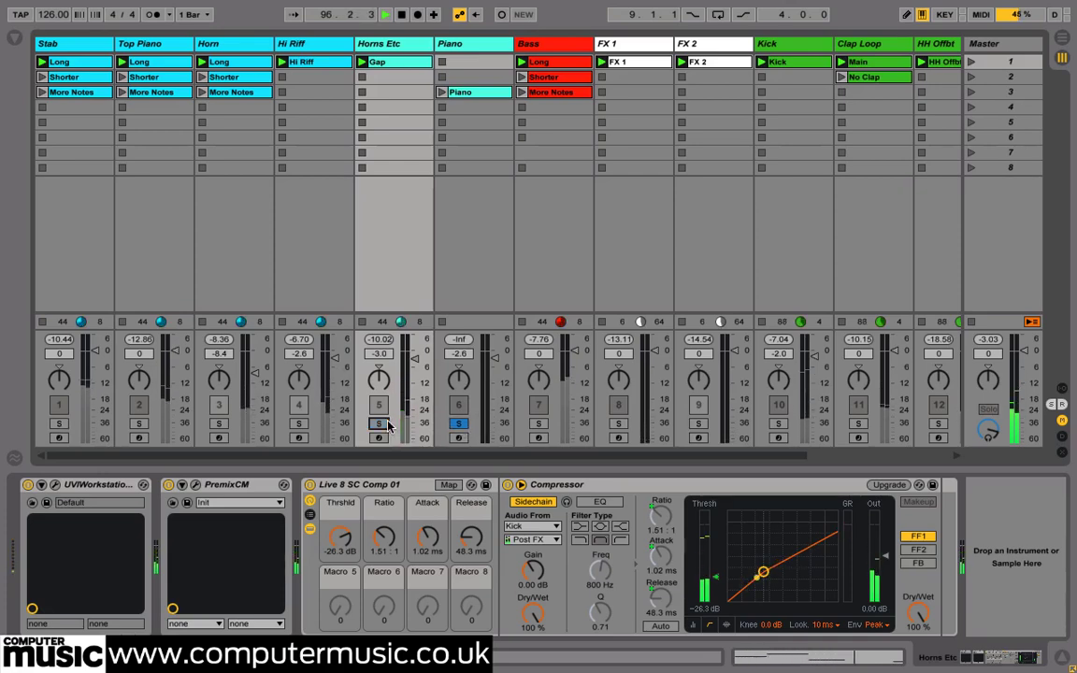
{"action": "left_click", "coordinate": [443, 92]}
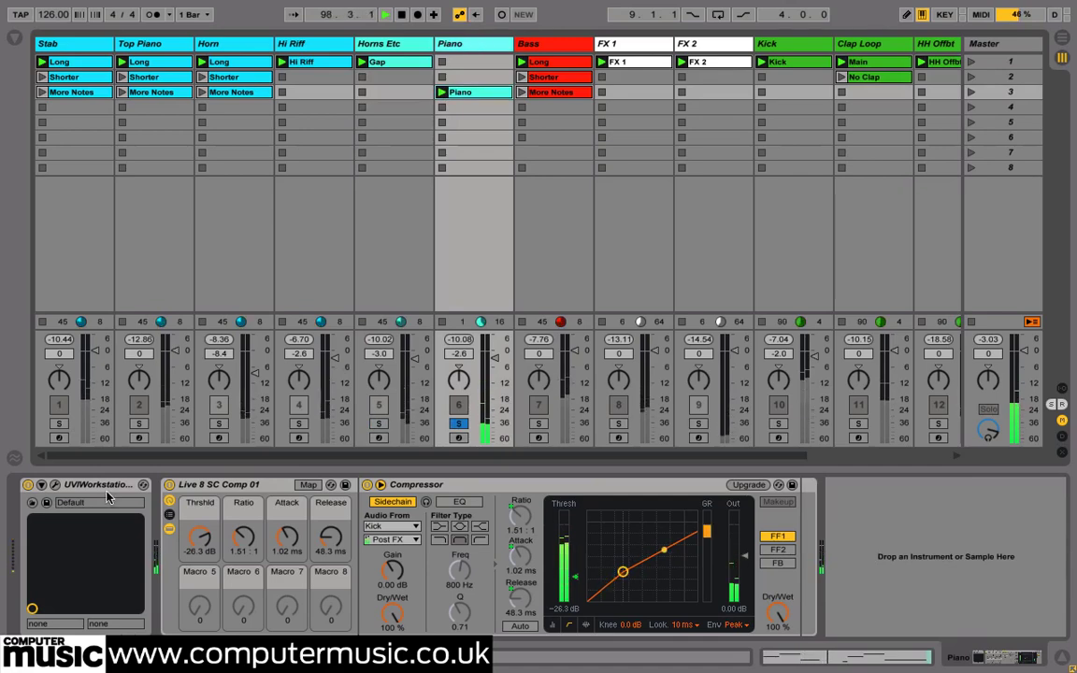
Inspect the Piano track's DEFCON instrument and its effects in UVIWorkstation, and close the window.
{"action": "left_click", "coordinate": [55, 484]}
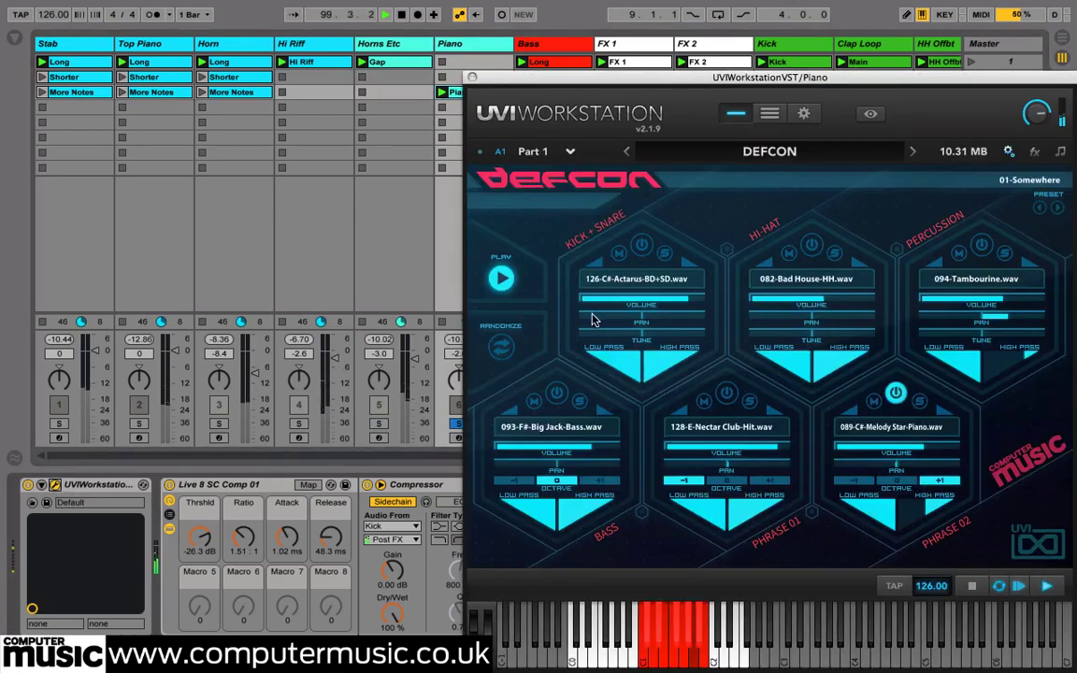
{"action": "left_click_drag", "start_coordinate": [563, 78], "coordinate": [316, 17]}
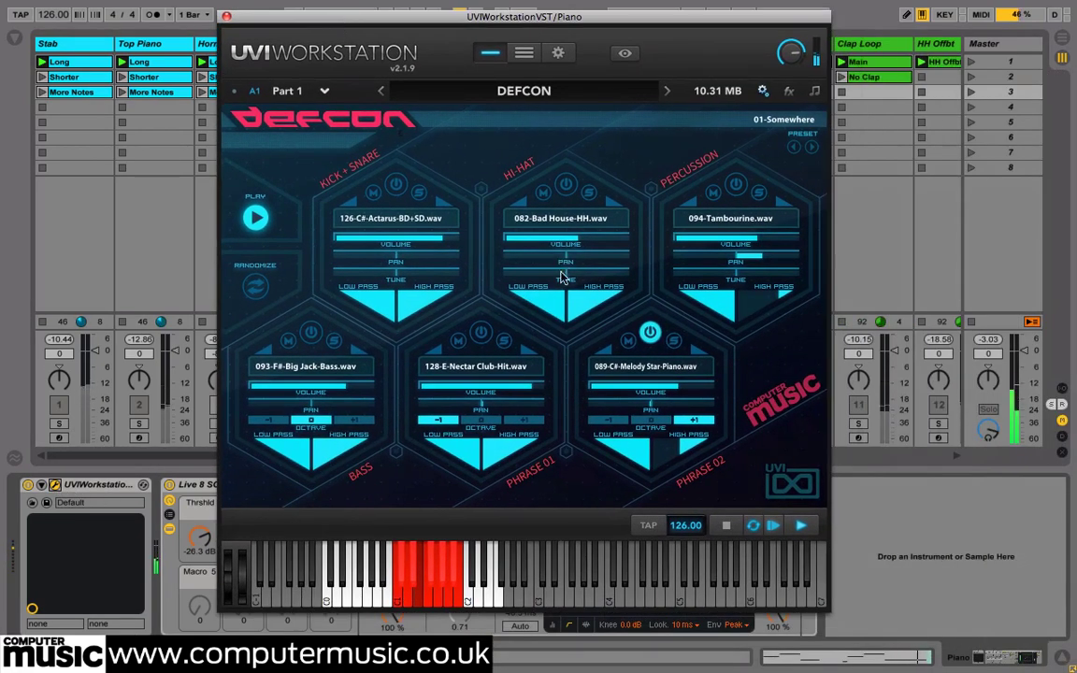
{"action": "left_click", "coordinate": [788, 90]}
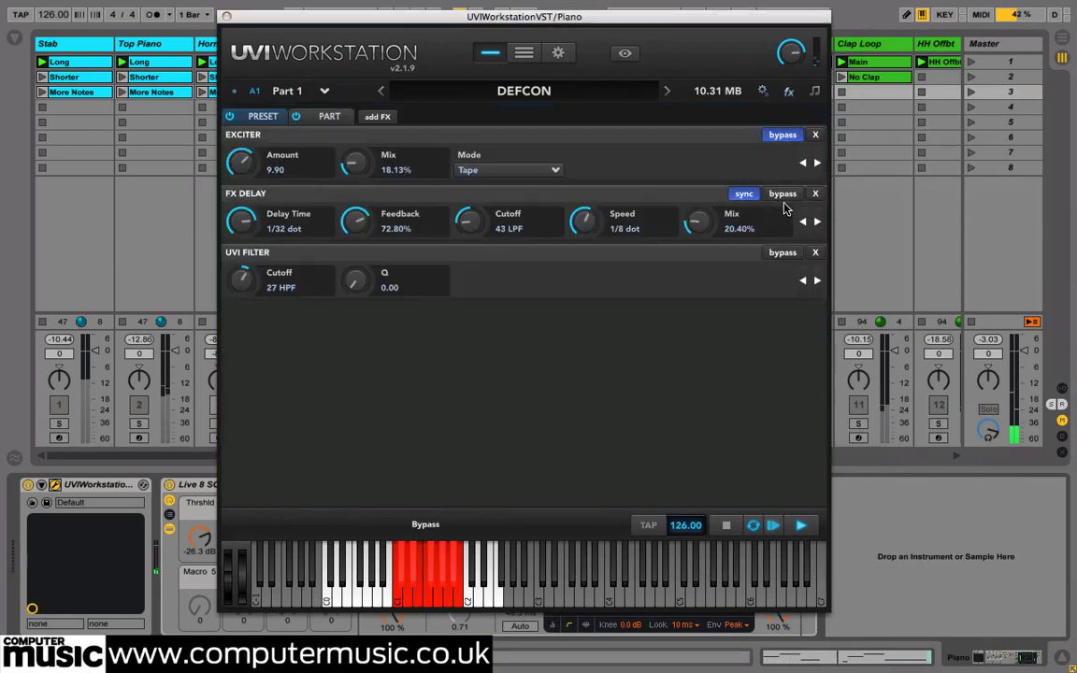
{"action": "left_click", "coordinate": [226, 17]}
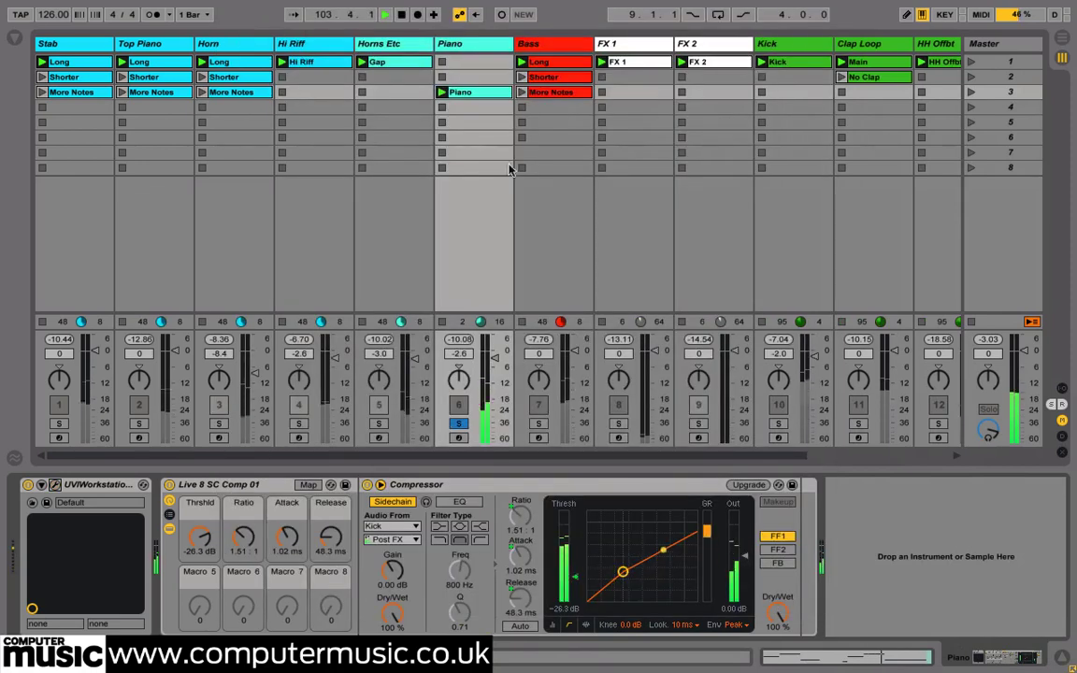
Examine the notes of the Piano clip and return to the Piano track's devices.
{"action": "double_click", "coordinate": [478, 93]}
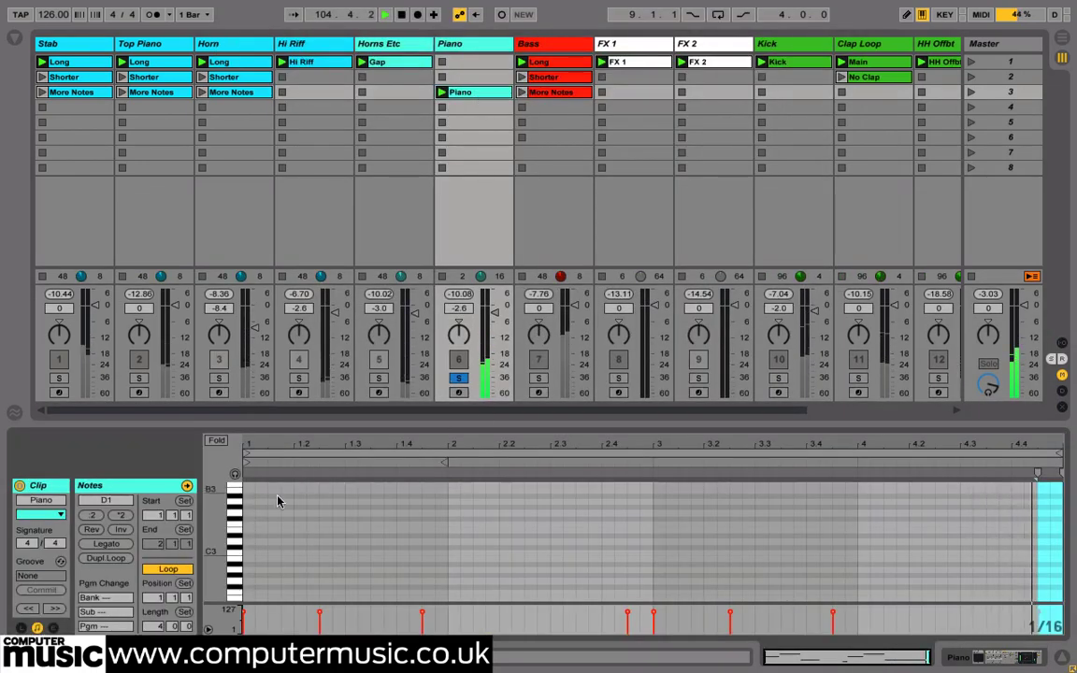
{"action": "scroll", "coordinate": [360, 543], "scroll_direction": "down", "scroll_amount": 5}
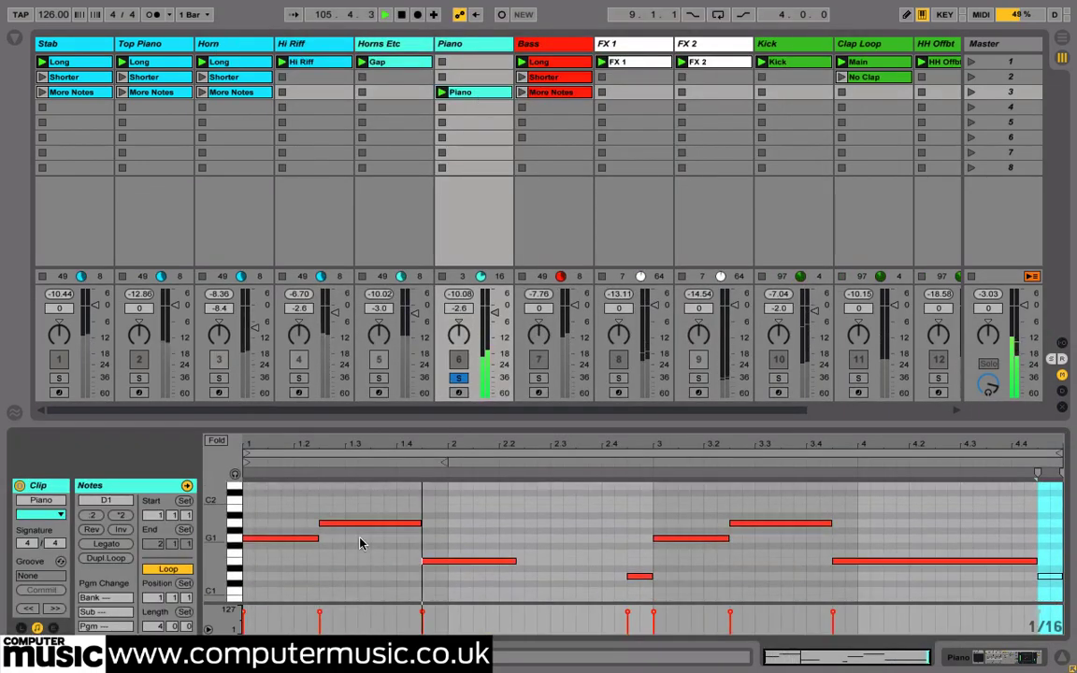
{"action": "scroll", "coordinate": [374, 547], "scroll_direction": "down", "scroll_amount": 1}
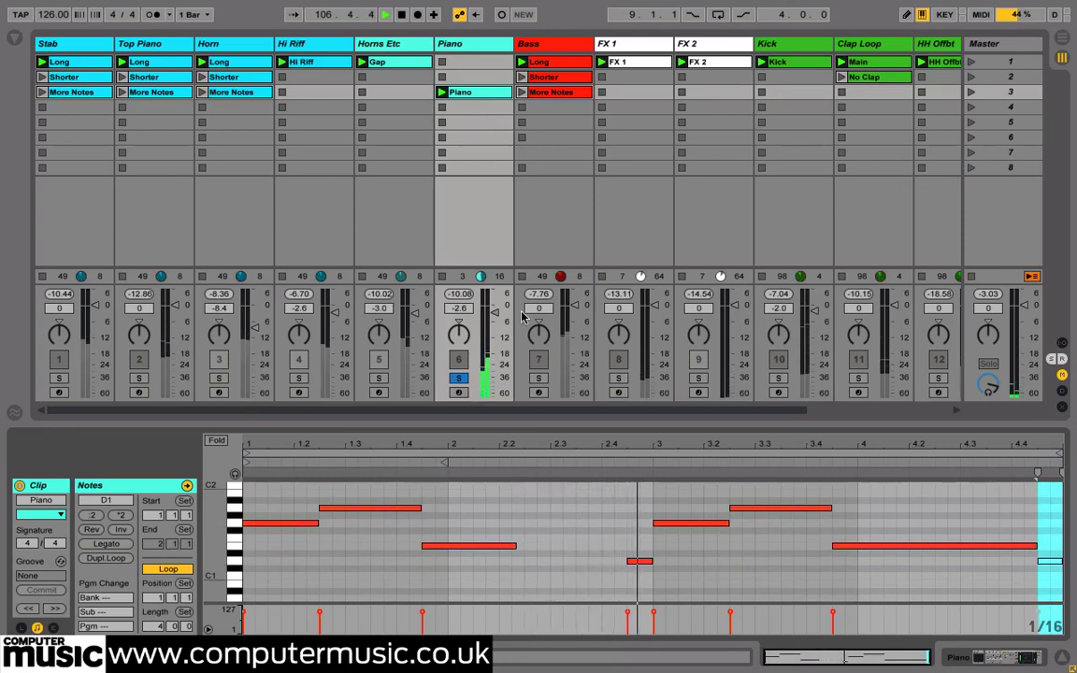
{"action": "left_click", "coordinate": [460, 52]}
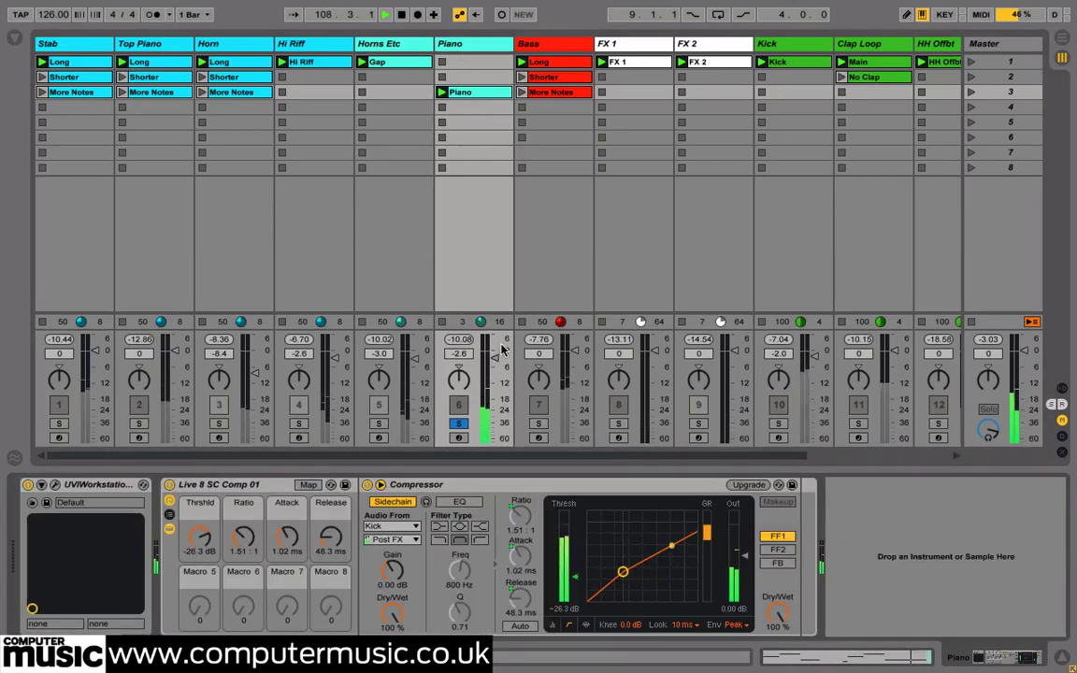
Solo the FX 1 track in place of Piano and open its UVIWorkstation.
{"action": "left_click", "coordinate": [459, 424]}
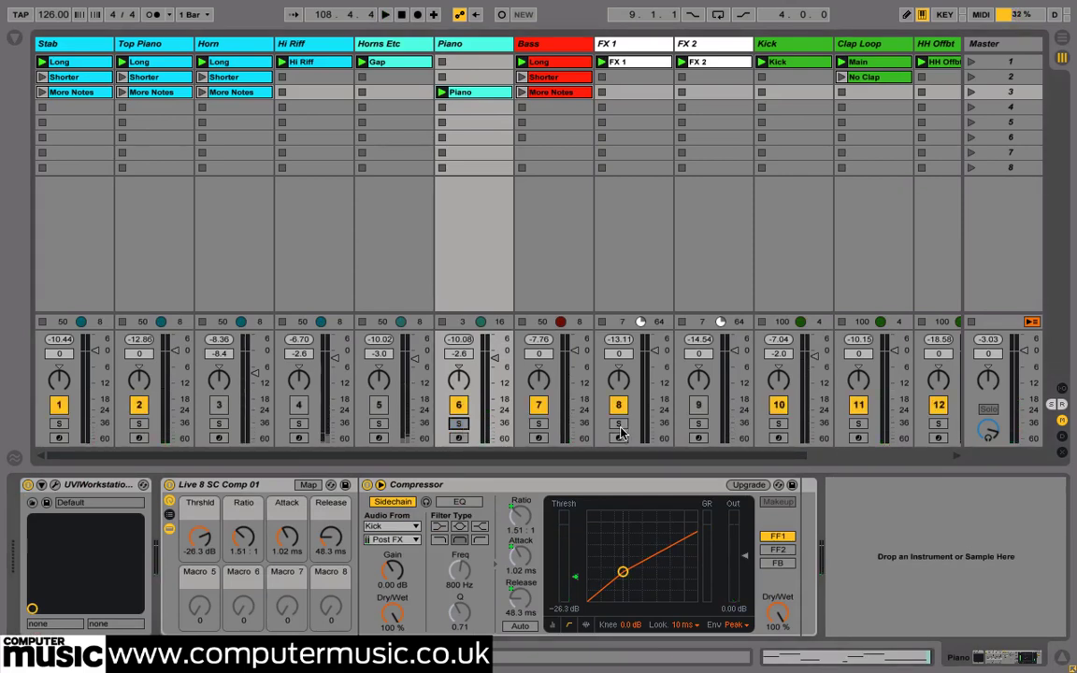
{"action": "left_click", "coordinate": [619, 424]}
{"action": "left_click", "coordinate": [624, 45]}
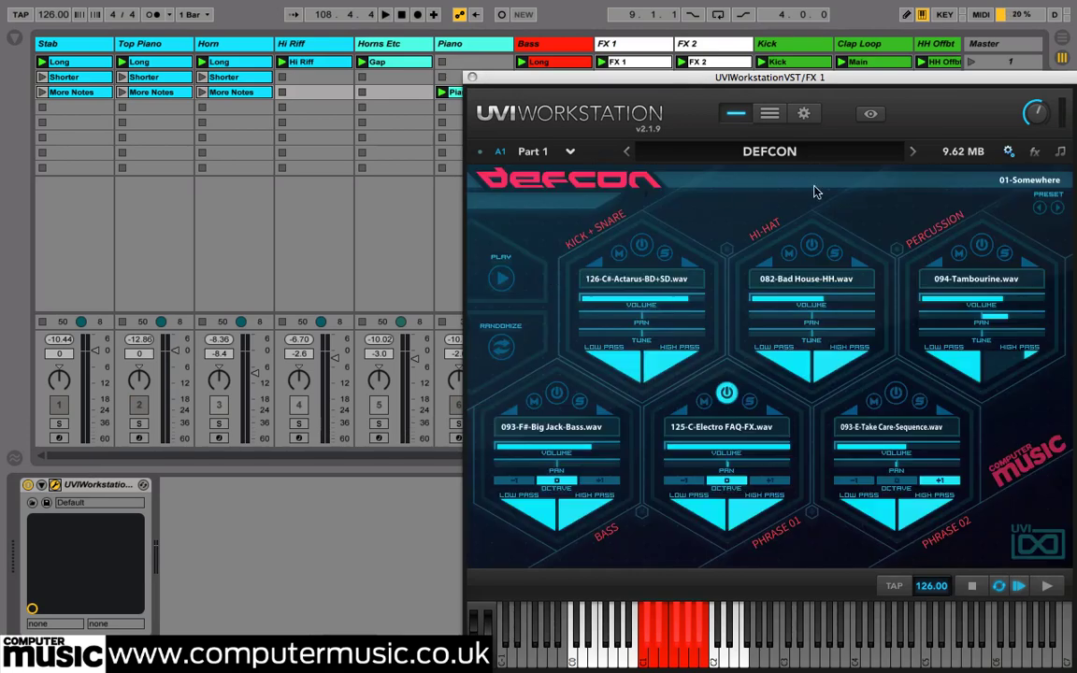
Show the FX 1 instrument's effects and compare playback with Analog Crunch, iReverb and Studio Limiter bypassed and restored, closing the window when done.
{"action": "left_click", "coordinate": [1034, 150]}
{"action": "left_click_drag", "start_coordinate": [748, 76], "coordinate": [531, 74]}
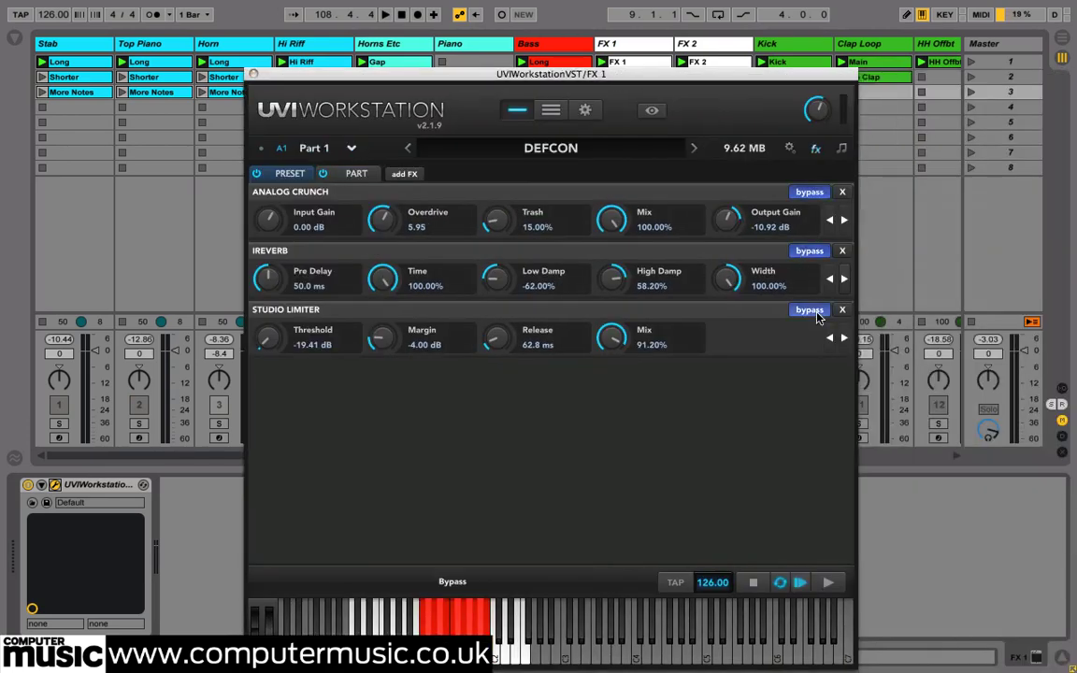
{"action": "key", "text": "space"}
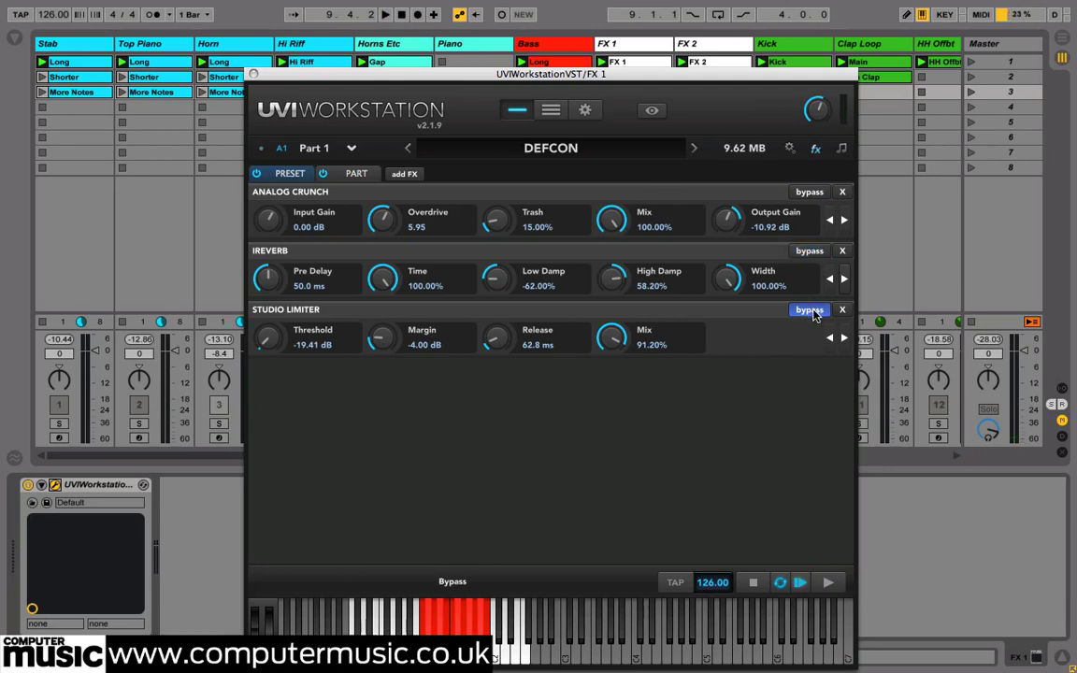
{"action": "left_click", "coordinate": [810, 310]}
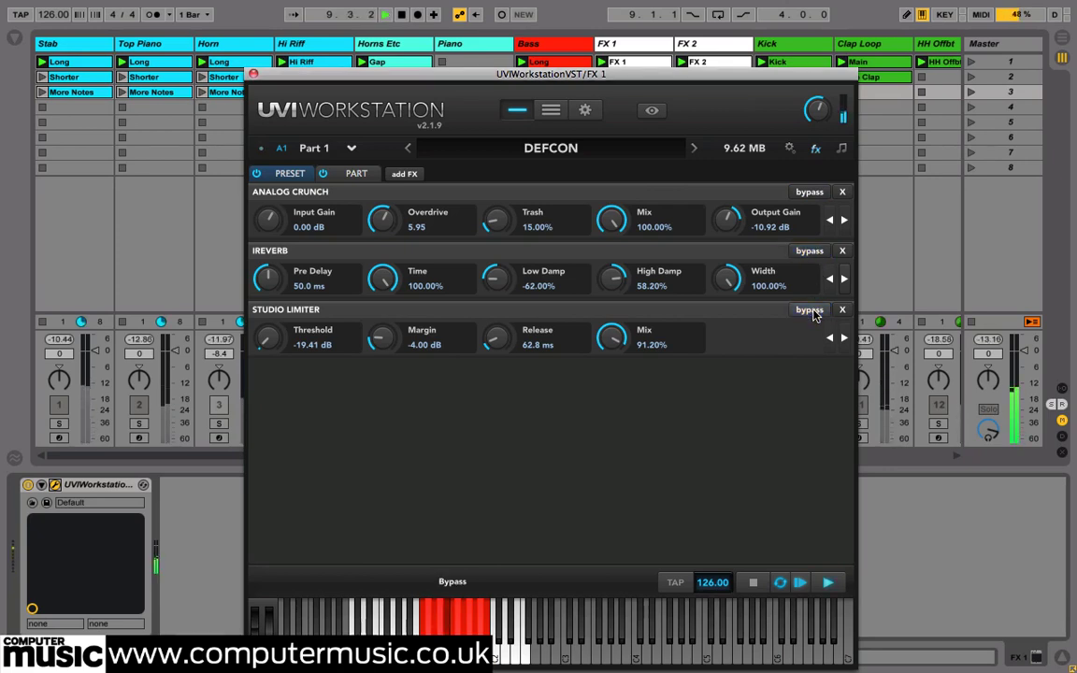
{"action": "left_click", "coordinate": [252, 73]}
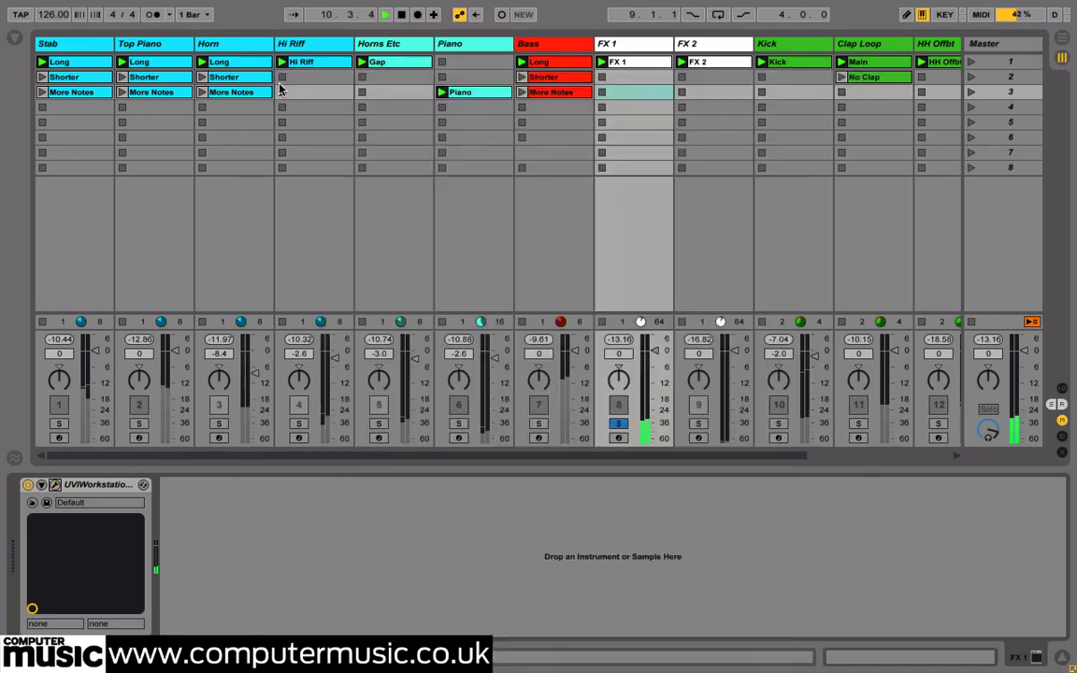
Examine the notes of the FX 1 clip and stop playback.
{"action": "double_click", "coordinate": [637, 61]}
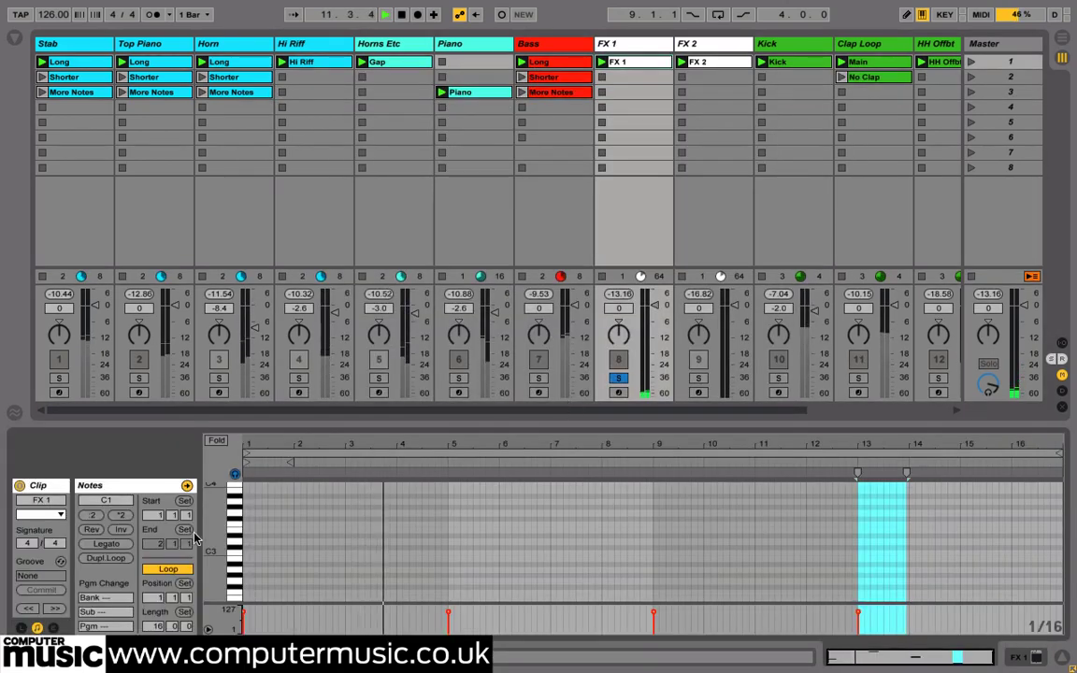
{"action": "scroll", "coordinate": [324, 543], "scroll_direction": "down", "scroll_amount": 10}
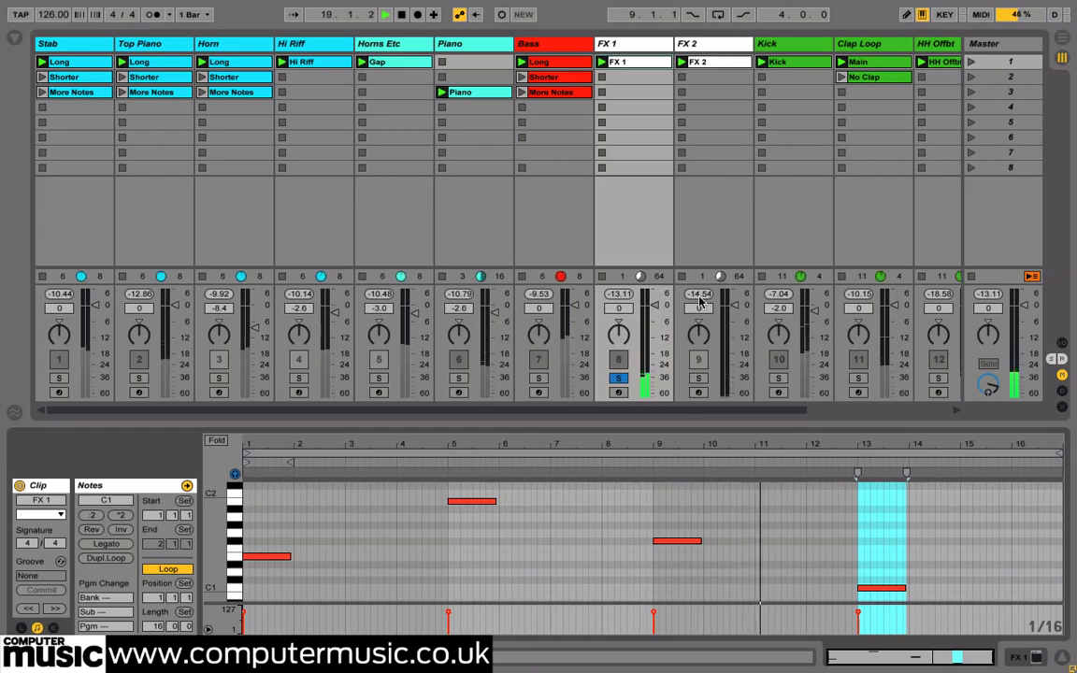
{"action": "key", "text": "space"}
Play the FX 2 track soloed in place of FX 1 and display its devices.
{"action": "left_click", "coordinate": [697, 379]}
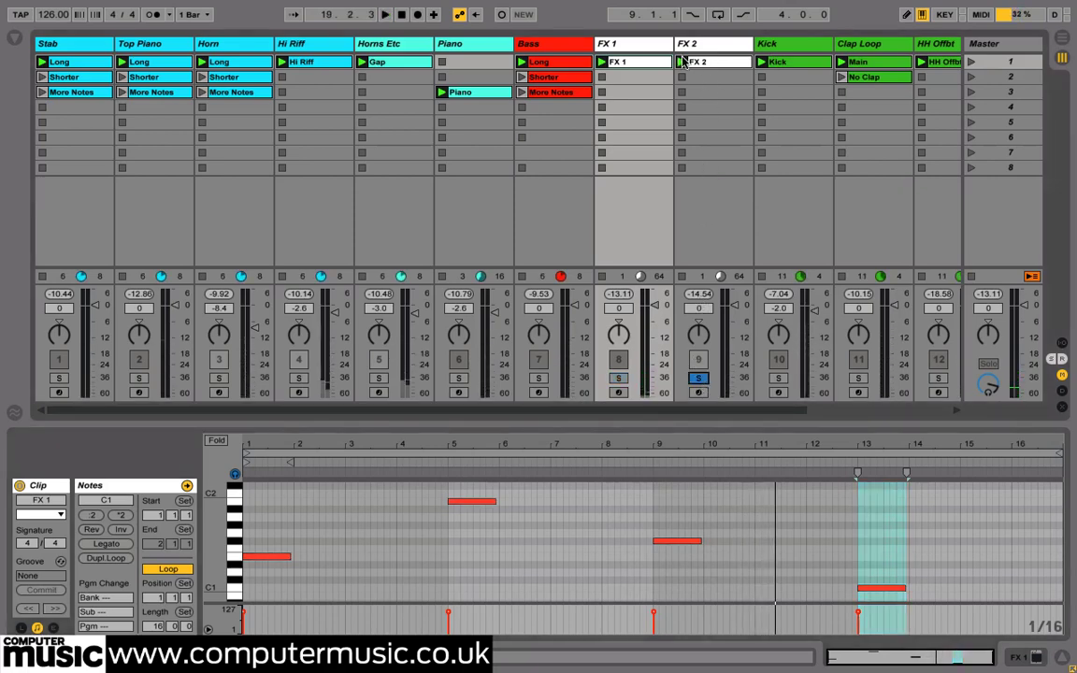
{"action": "left_click", "coordinate": [683, 62]}
{"action": "double_click", "coordinate": [703, 45]}
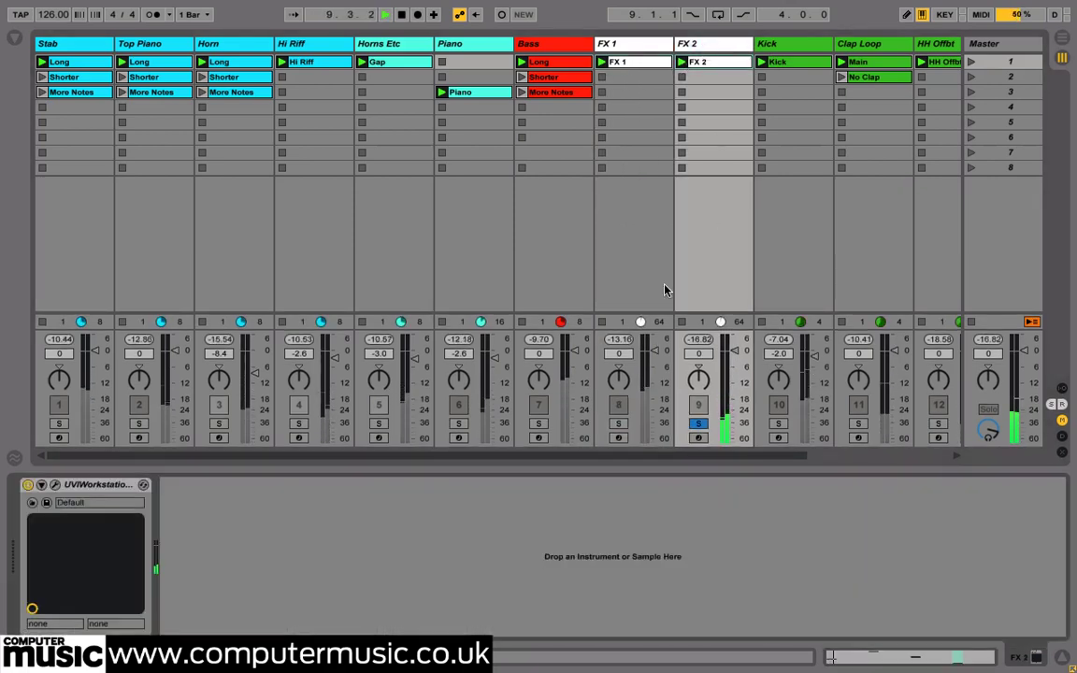
Examine the notes of the FX 2 clip.
{"action": "key", "text": "shift+Tab"}
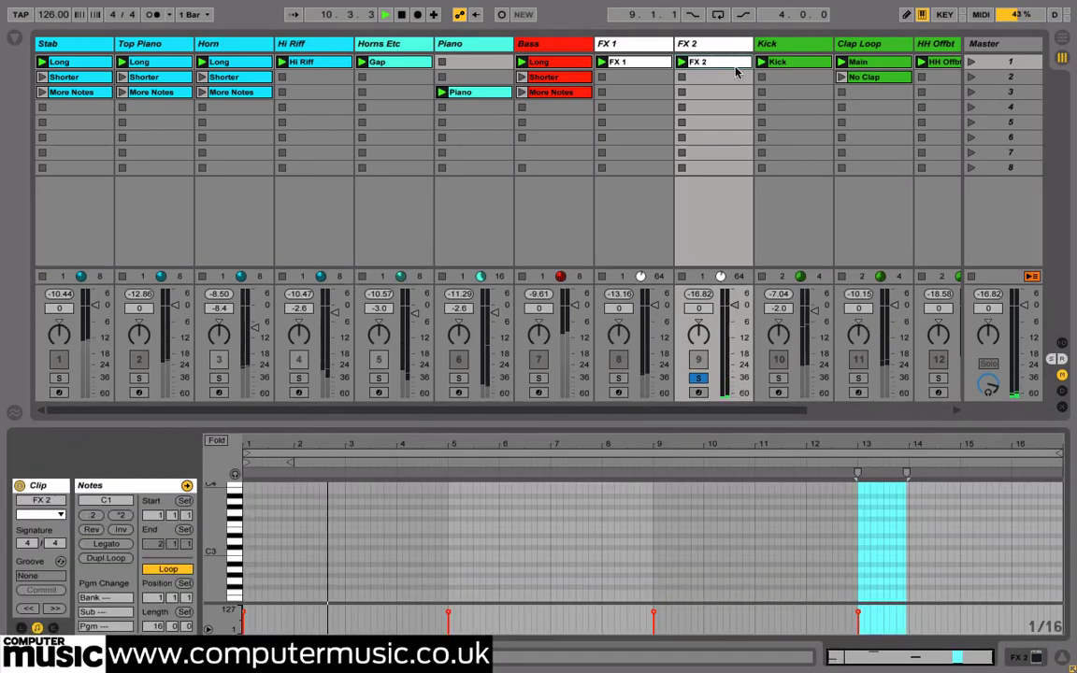
{"action": "scroll", "coordinate": [264, 591], "scroll_direction": "down", "scroll_amount": 5}
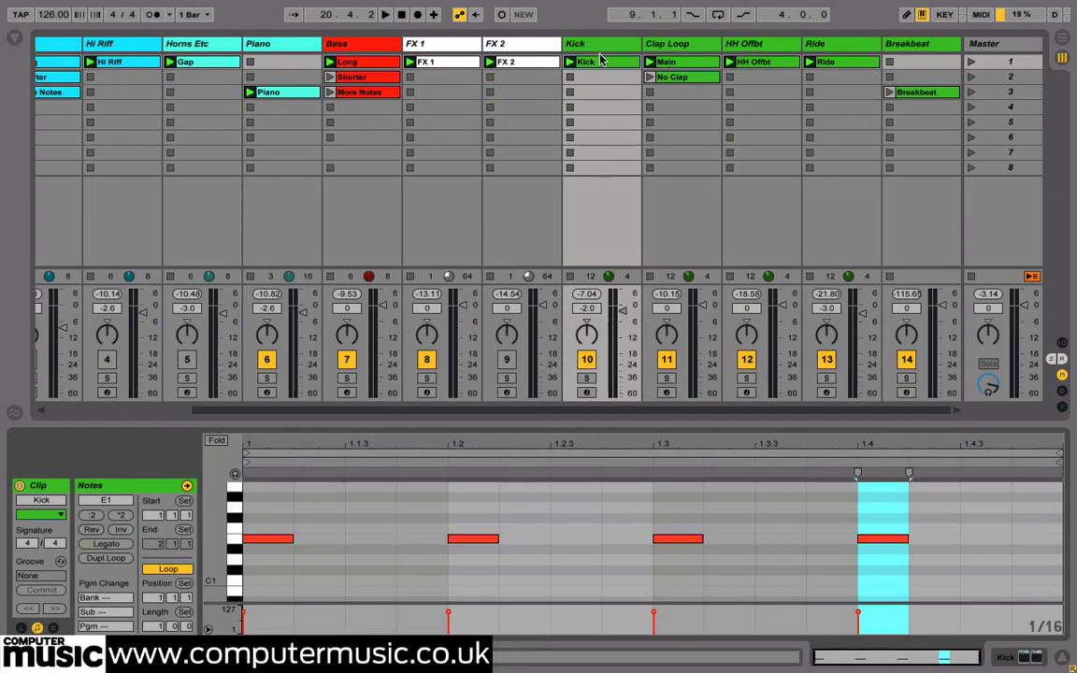
Turn on note preview for the Kick clip and audition its E1 notes.
{"action": "left_click", "coordinate": [603, 50]}
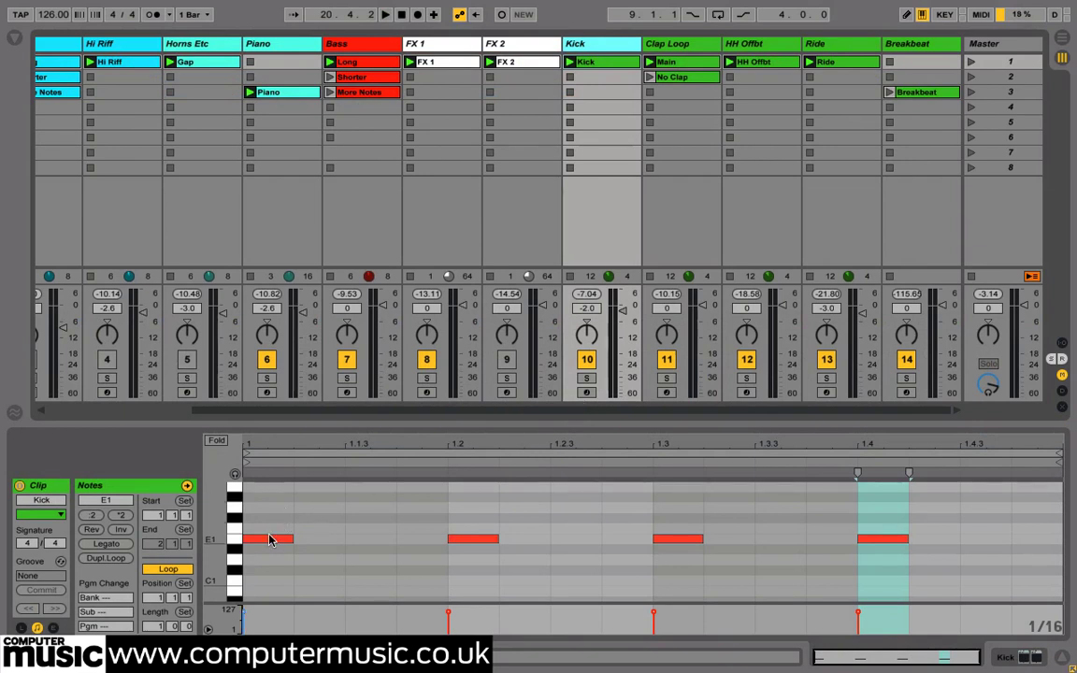
{"action": "left_click", "coordinate": [234, 474]}
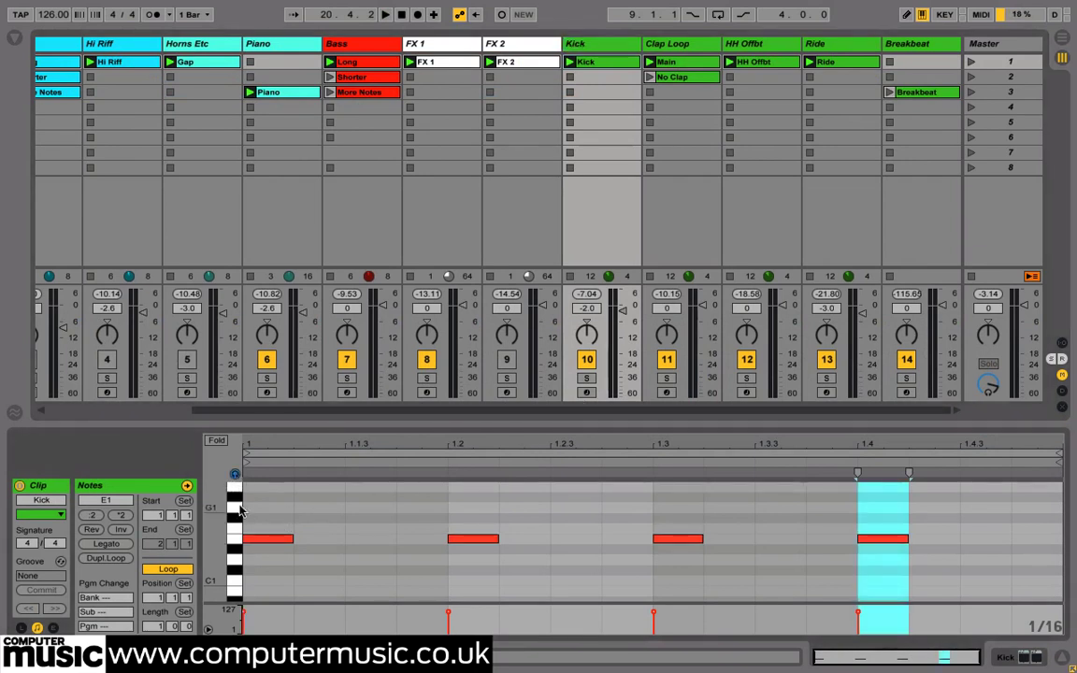
{"action": "left_click", "coordinate": [238, 540]}
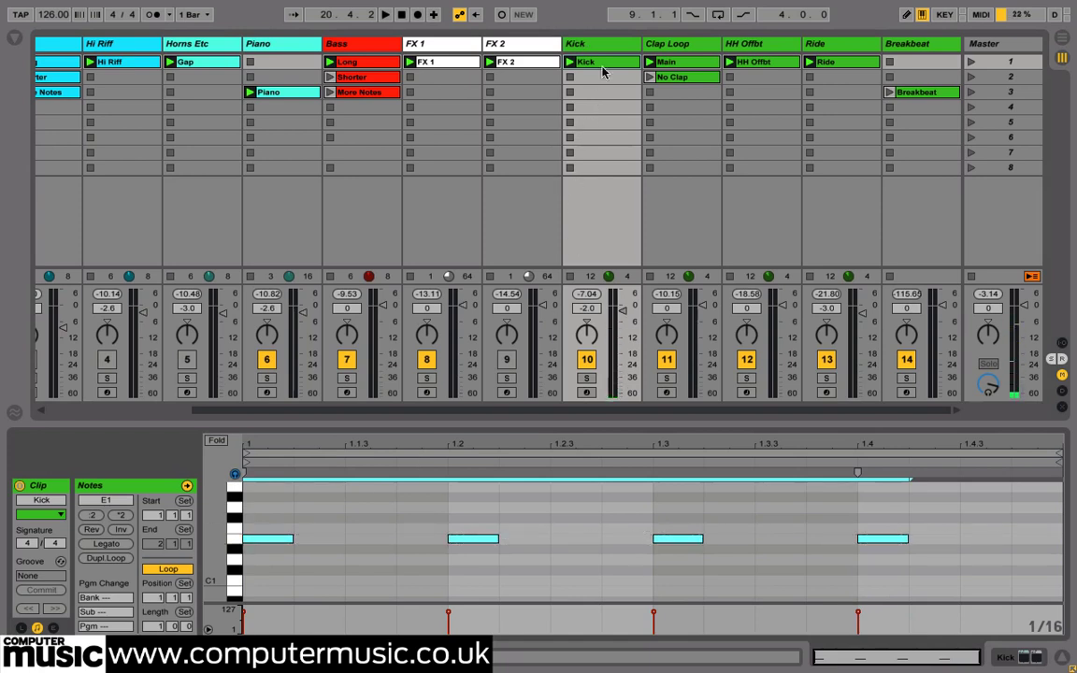
Play the Kick track soloed with its IIEQPro switched off.
{"action": "left_click", "coordinate": [588, 258]}
{"action": "left_click", "coordinate": [587, 426]}
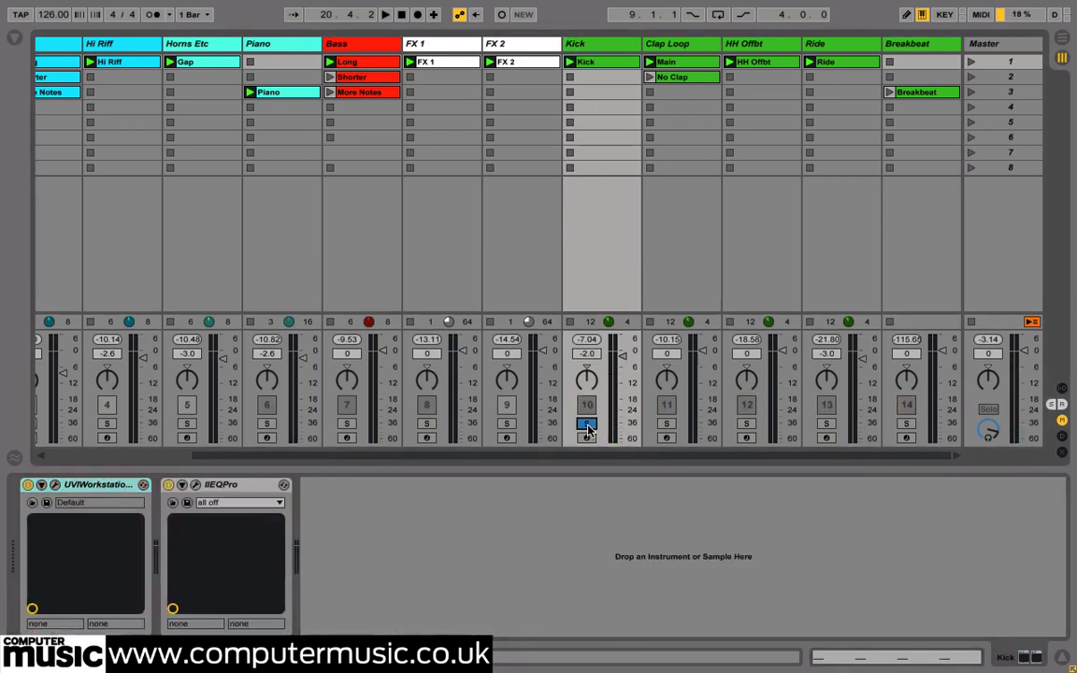
{"action": "key", "text": "space"}
{"action": "left_click", "coordinate": [168, 485]}
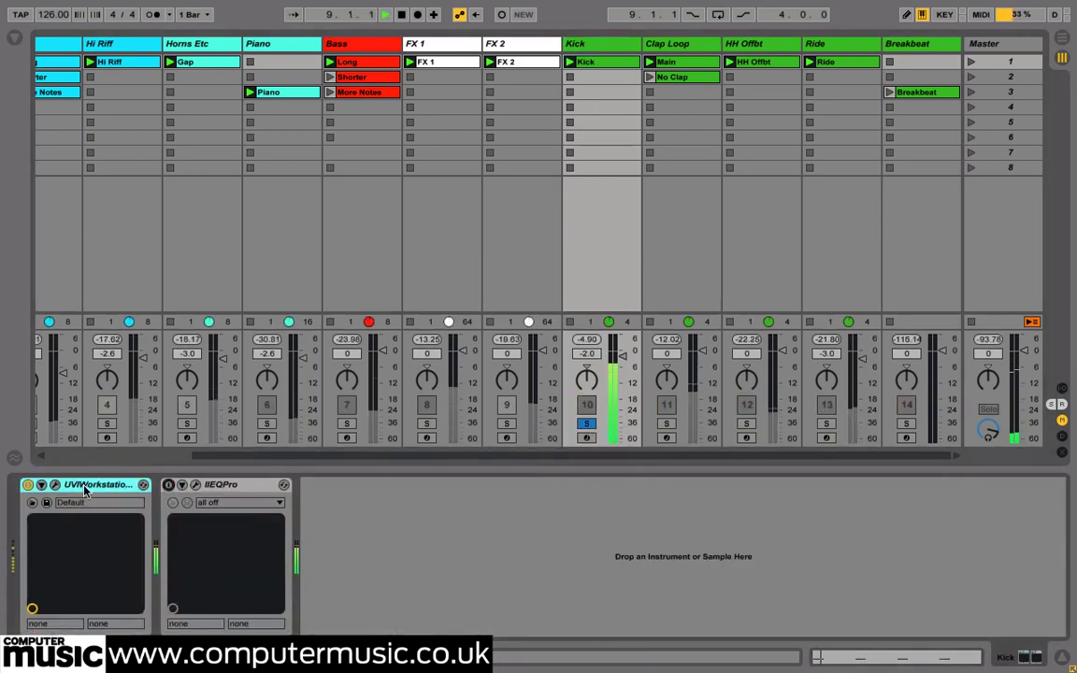
Open the Kick track's DEFCON instrument, audition its hi-hat part soloed, and restore the full mix before closing it.
{"action": "left_click", "coordinate": [55, 485]}
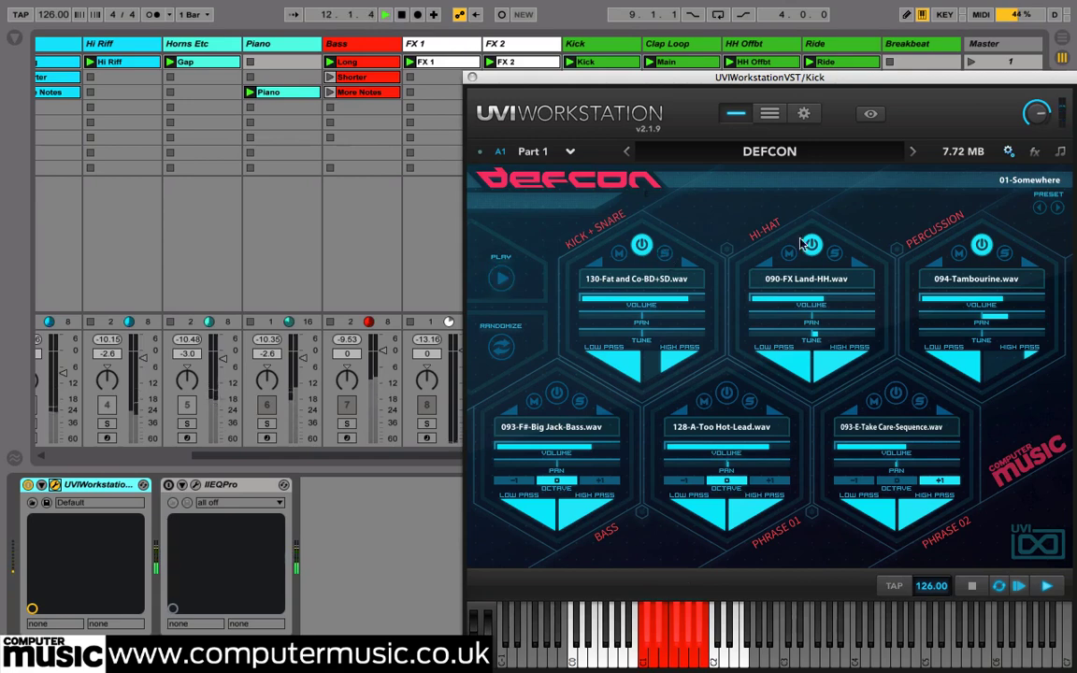
{"action": "left_click", "coordinate": [835, 252]}
{"action": "left_click_drag", "start_coordinate": [835, 82], "coordinate": [568, 35]}
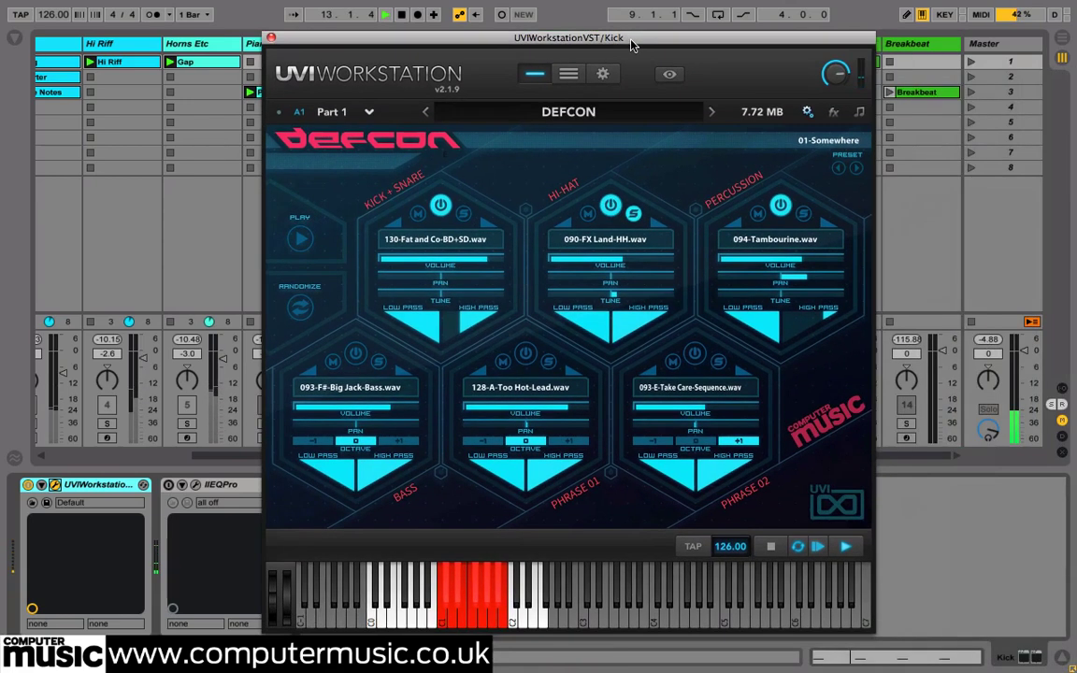
{"action": "left_click", "coordinate": [632, 215]}
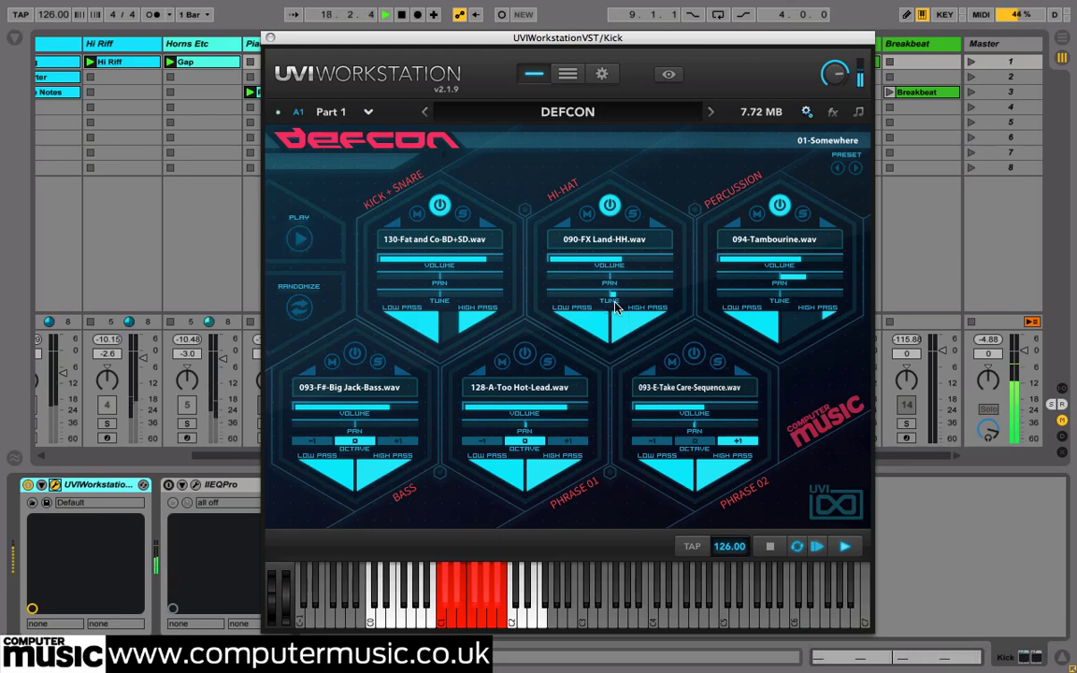
{"action": "mouse_move", "coordinate": [460, 329]}
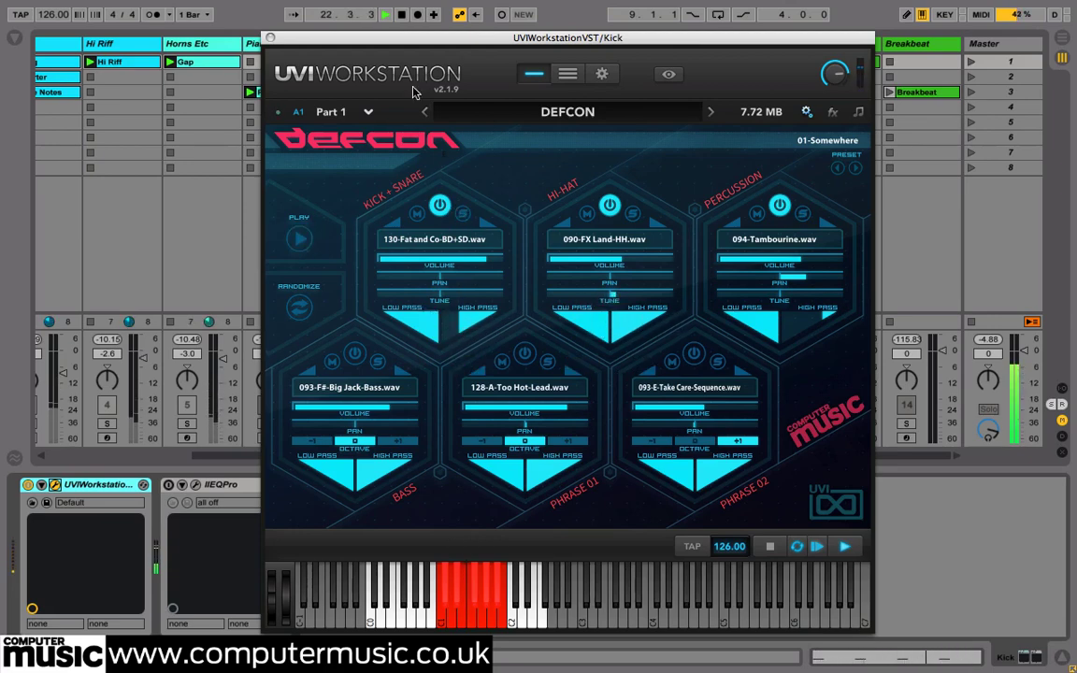
{"action": "left_click", "coordinate": [272, 39]}
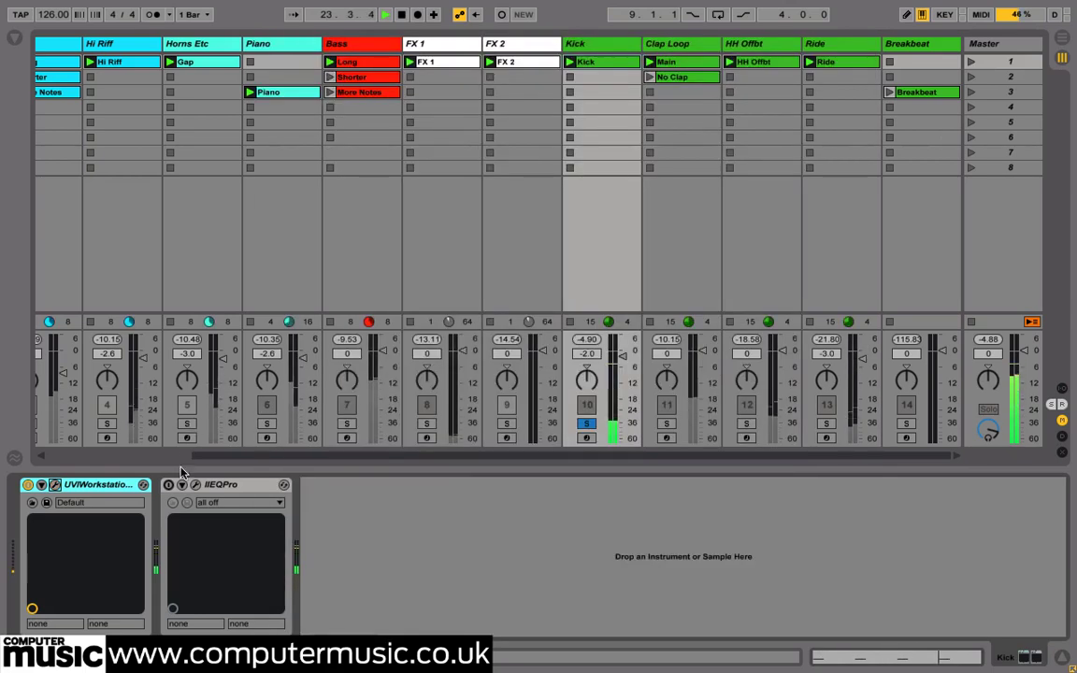
Switch the Kick track's IIEQPro back on, view its EQ curve, and compare the sound with the effect bypassed.
{"action": "left_click", "coordinate": [169, 485]}
{"action": "left_click", "coordinate": [195, 485]}
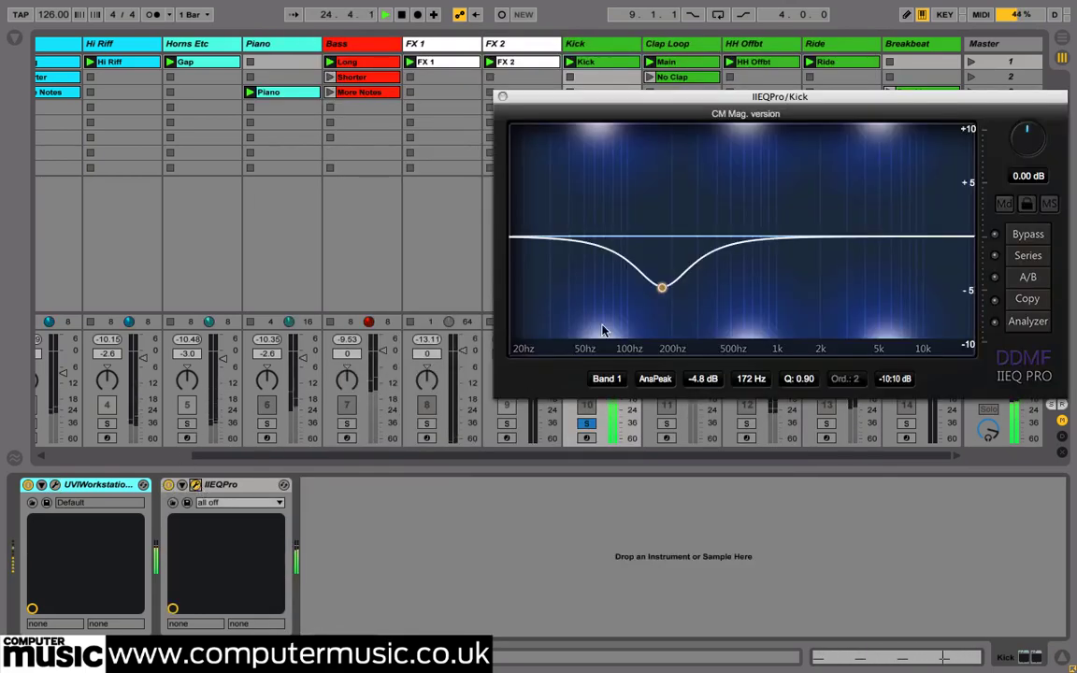
{"action": "left_click", "coordinate": [169, 485]}
{"action": "left_click", "coordinate": [170, 485]}
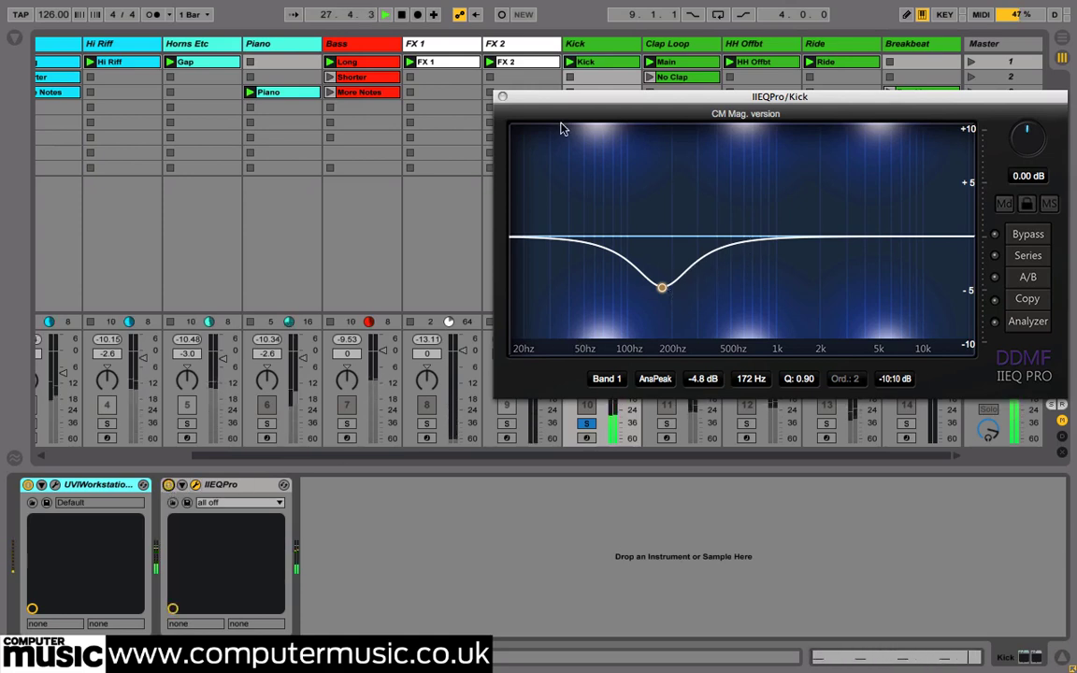
{"action": "left_click", "coordinate": [502, 96]}
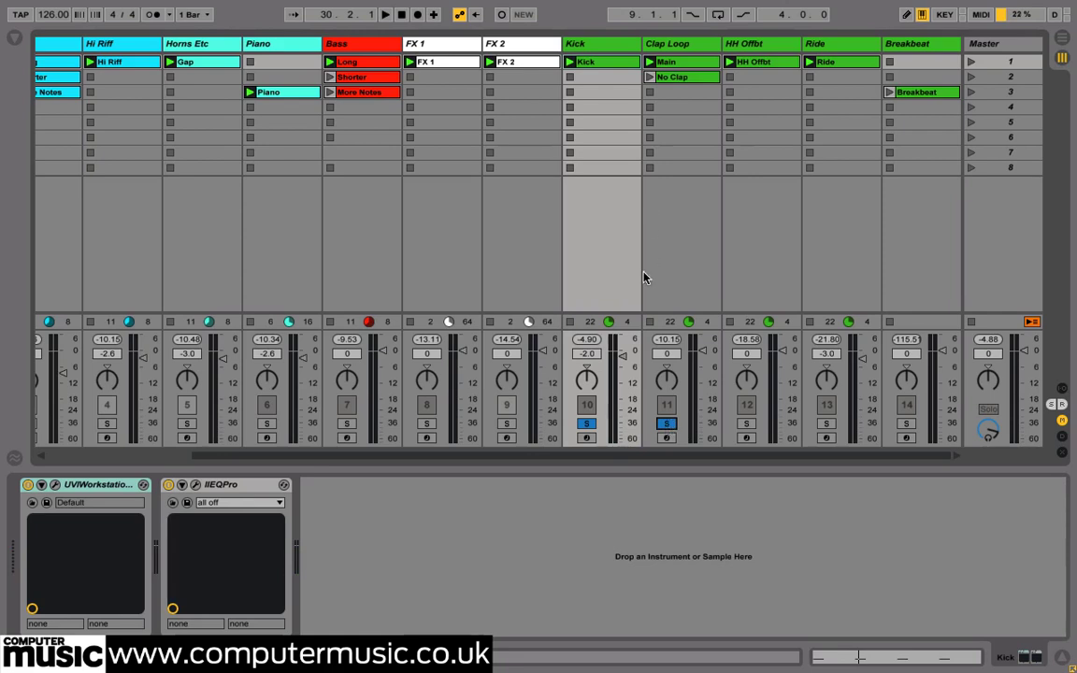
Play the Clap Loop track soloed in place of Kick and audition the kick + snare and hi-hat parts of its DEFCON instrument.
{"action": "key", "text": "space"}
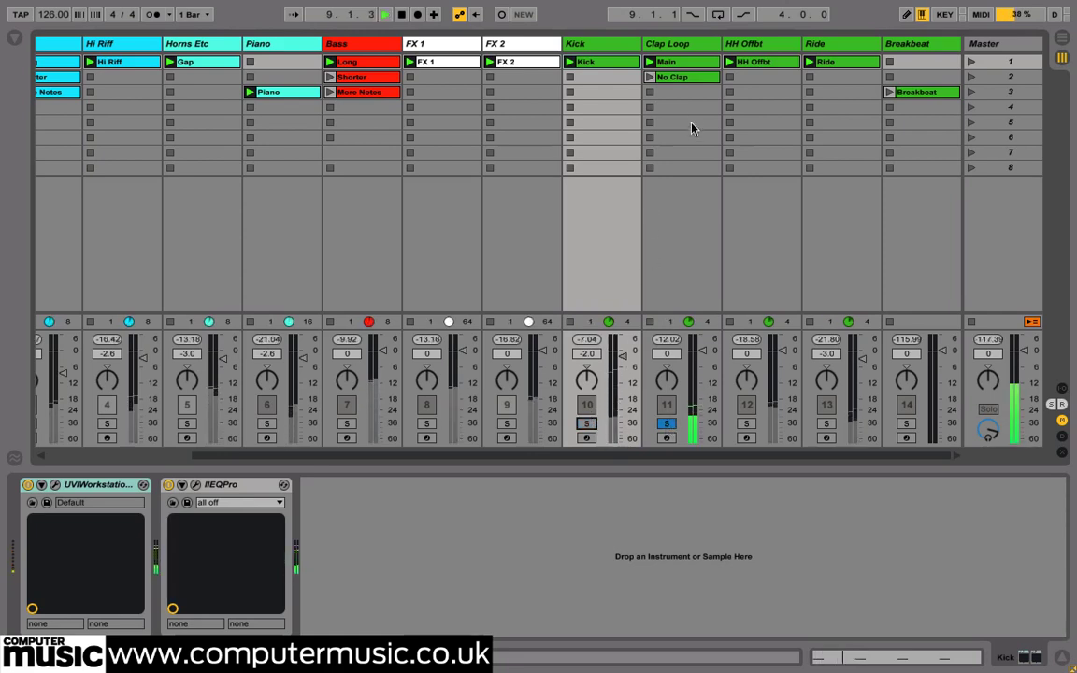
{"action": "left_click", "coordinate": [679, 43]}
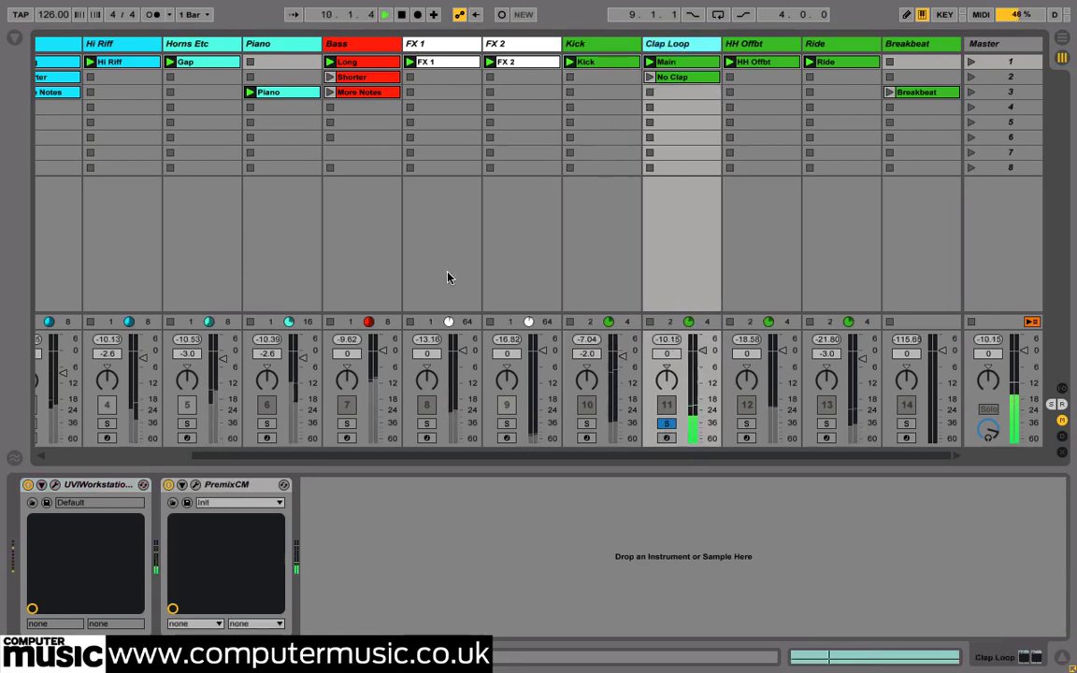
{"action": "left_click", "coordinate": [56, 485]}
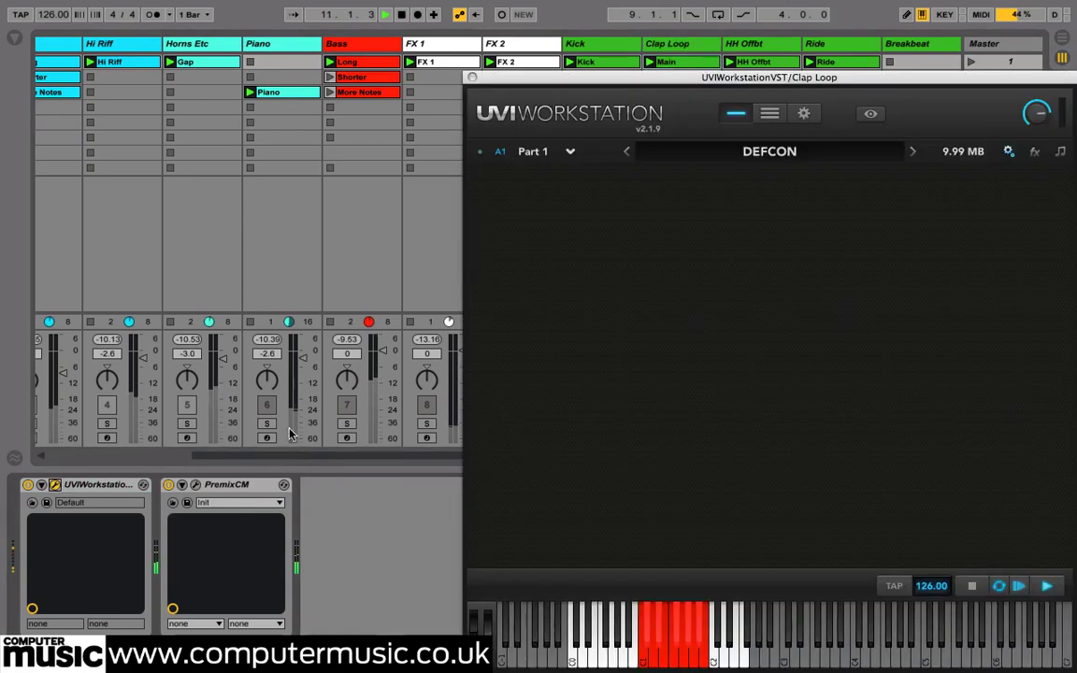
{"action": "left_click_drag", "start_coordinate": [624, 77], "coordinate": [456, 43]}
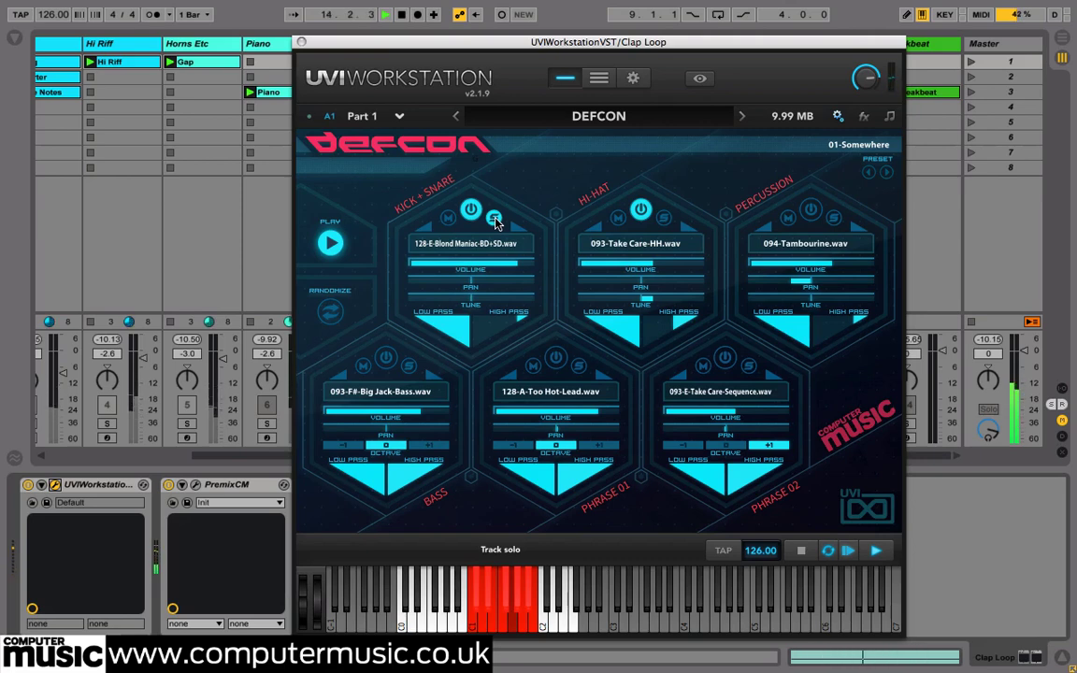
{"action": "left_click", "coordinate": [665, 219]}
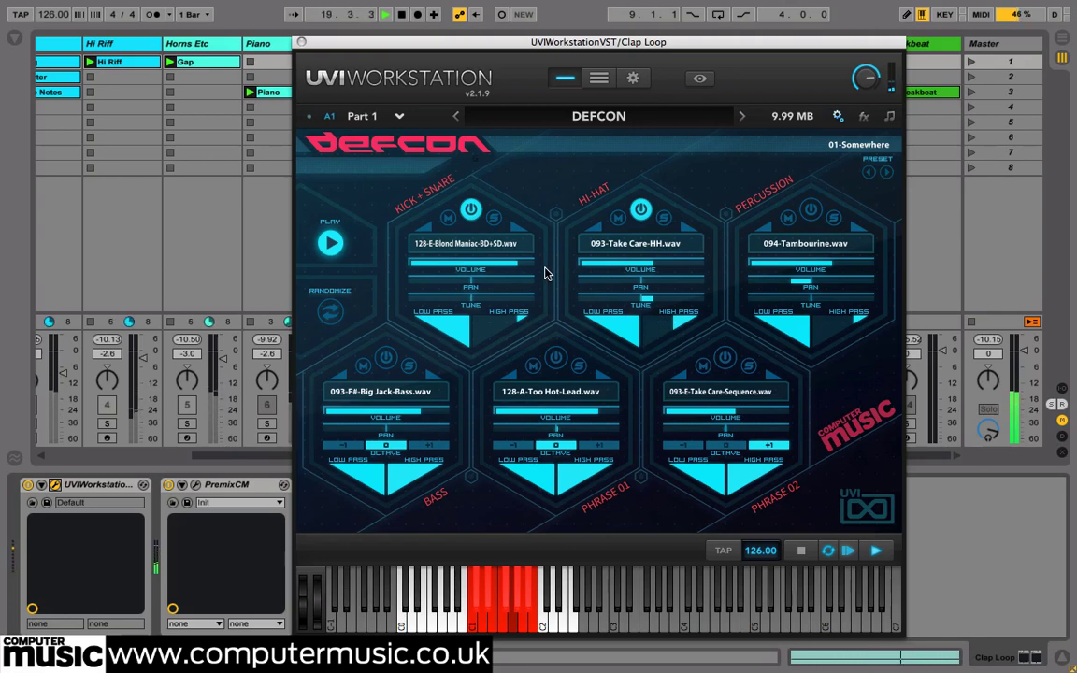
{"action": "left_click", "coordinate": [301, 43]}
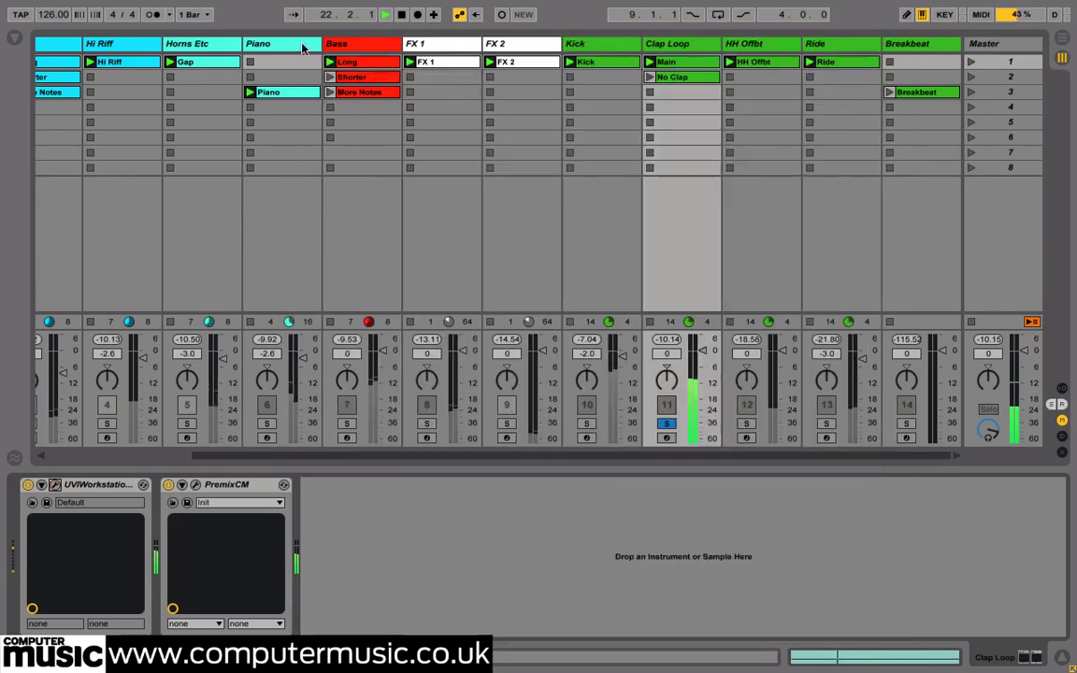
Compare the Clap Loop sound with PremixCM off and on, and view the effect's gain, EQ and output settings.
{"action": "left_click", "coordinate": [168, 485]}
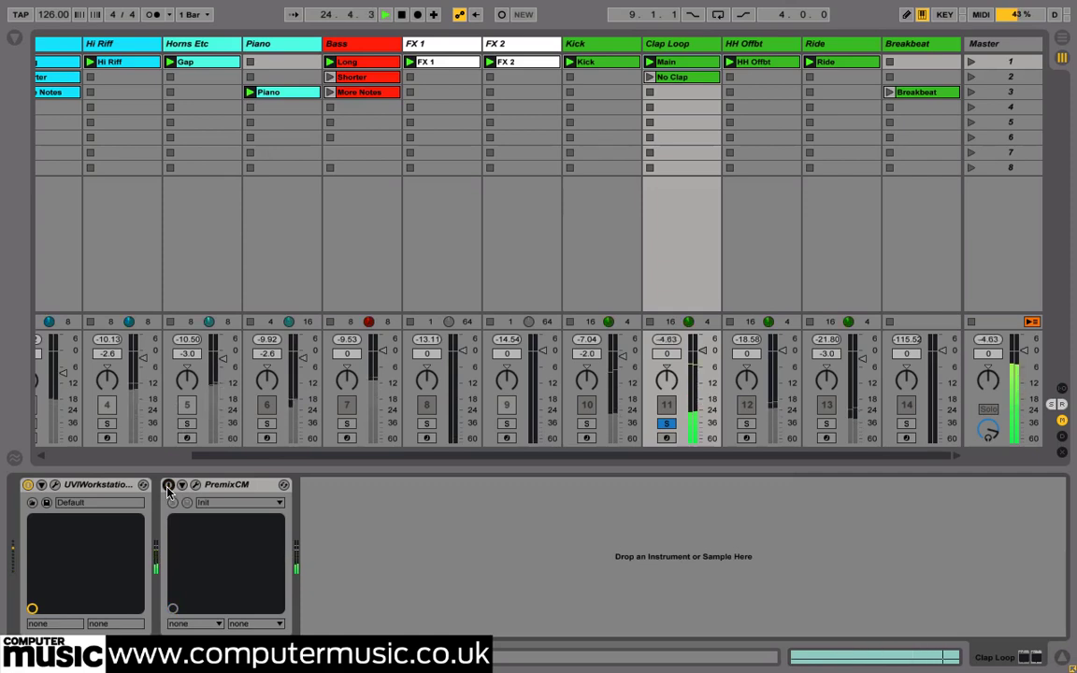
{"action": "left_click", "coordinate": [168, 485]}
{"action": "left_click", "coordinate": [195, 484]}
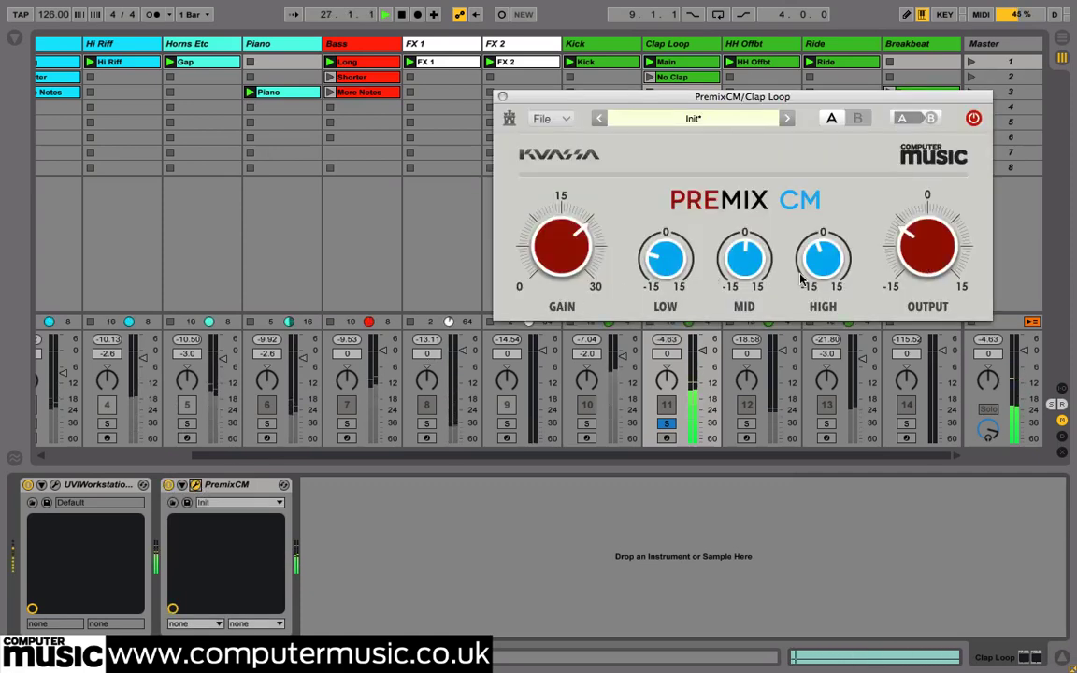
{"action": "left_click", "coordinate": [502, 97]}
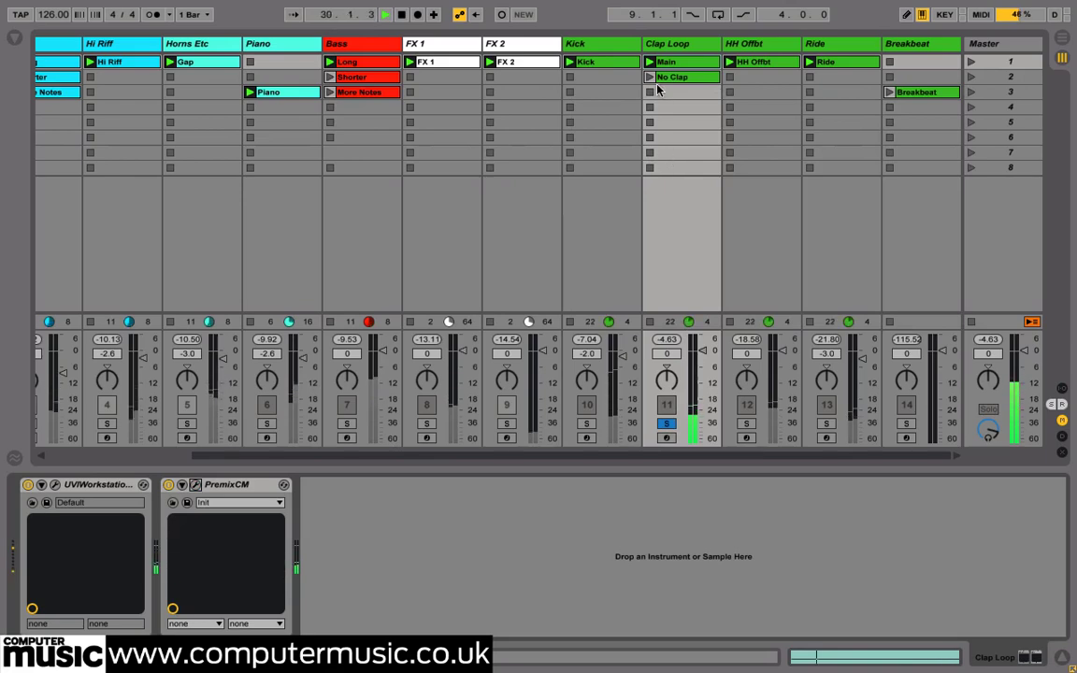
Examine the notes of the Clap Loop track's Main and No Clap clips.
{"action": "left_click", "coordinate": [680, 66]}
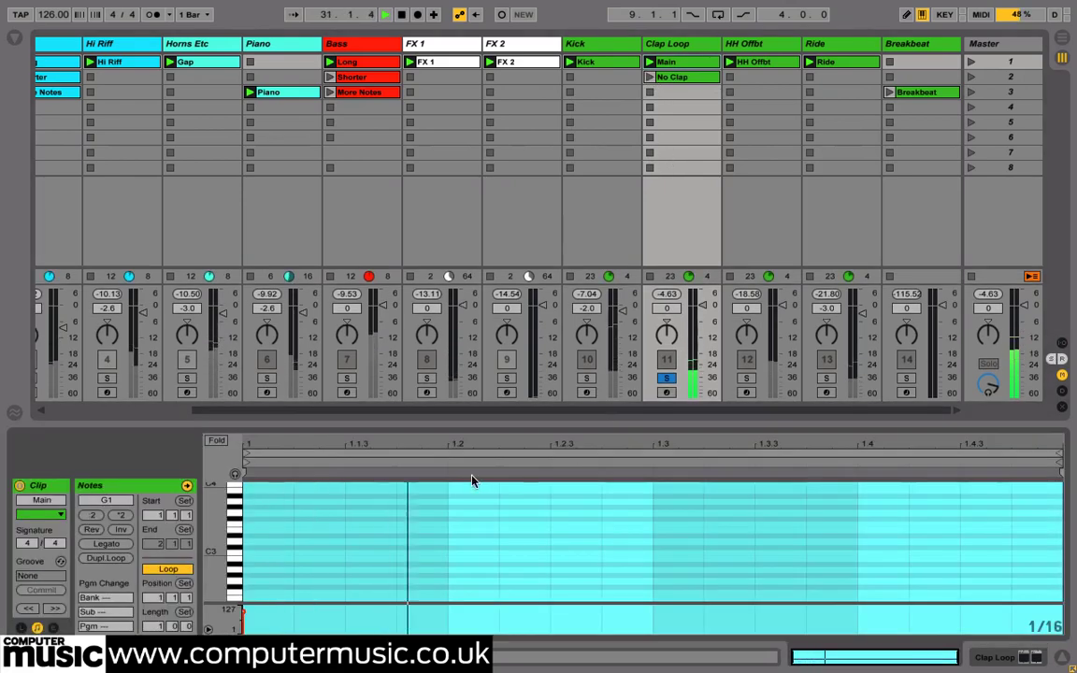
{"action": "left_click", "coordinate": [680, 77]}
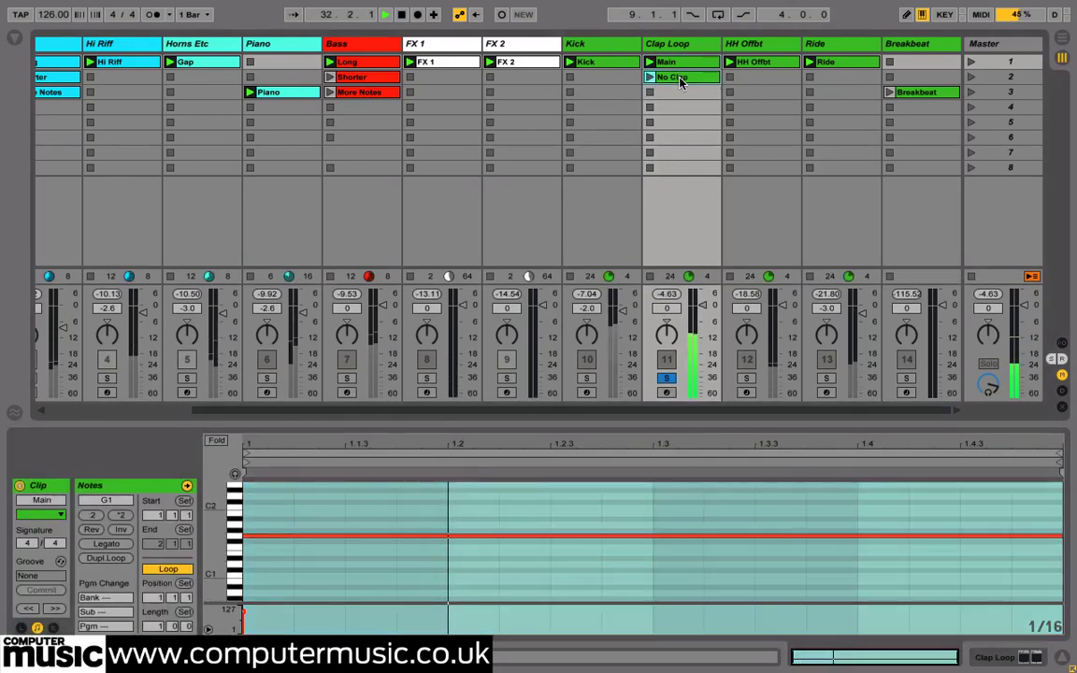
{"action": "scroll", "coordinate": [561, 534], "scroll_direction": "down", "scroll_amount": 3}
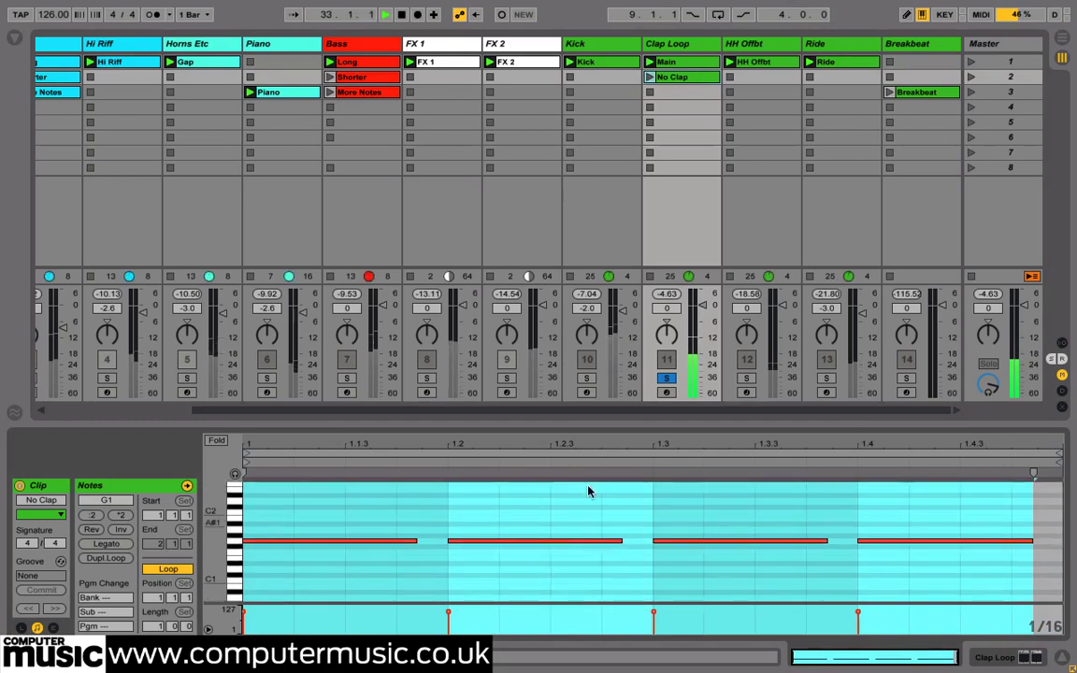
Alternate playback between the Clap Loop track's No Clap and Main clips, ending on Main.
{"action": "left_click", "coordinate": [650, 76]}
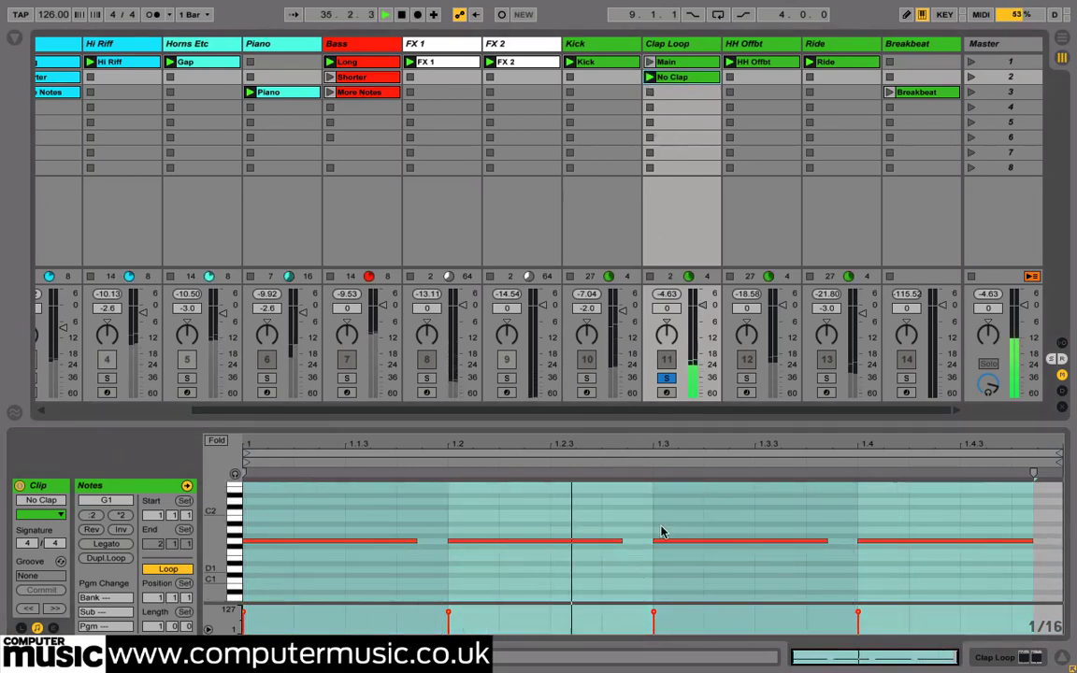
{"action": "left_click", "coordinate": [651, 62]}
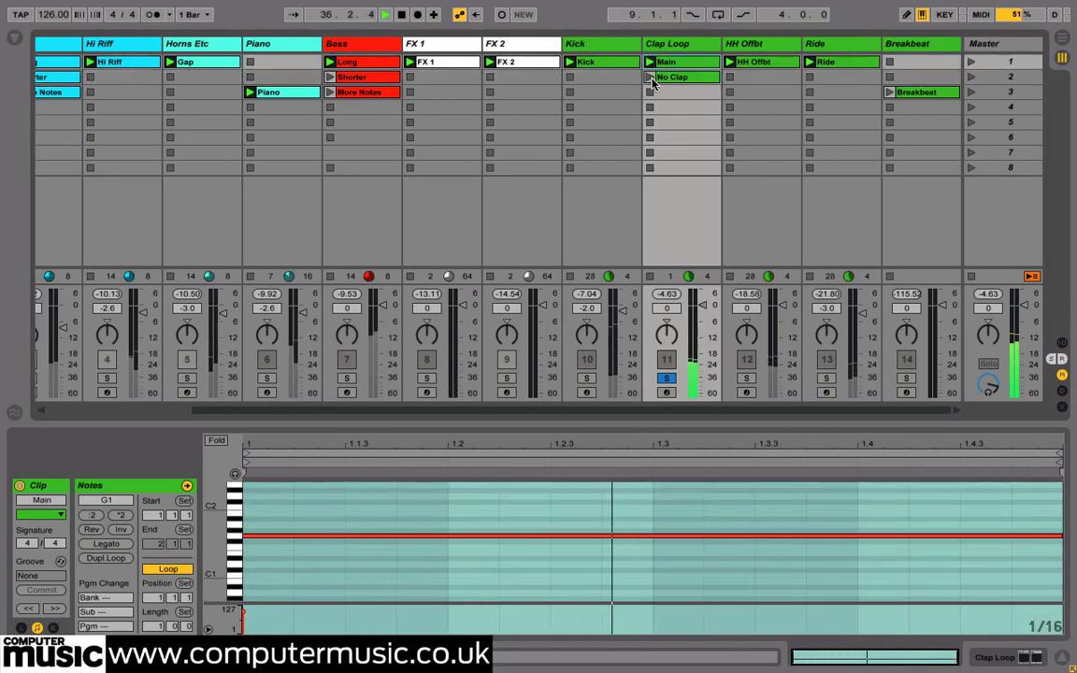
{"action": "left_click", "coordinate": [652, 78]}
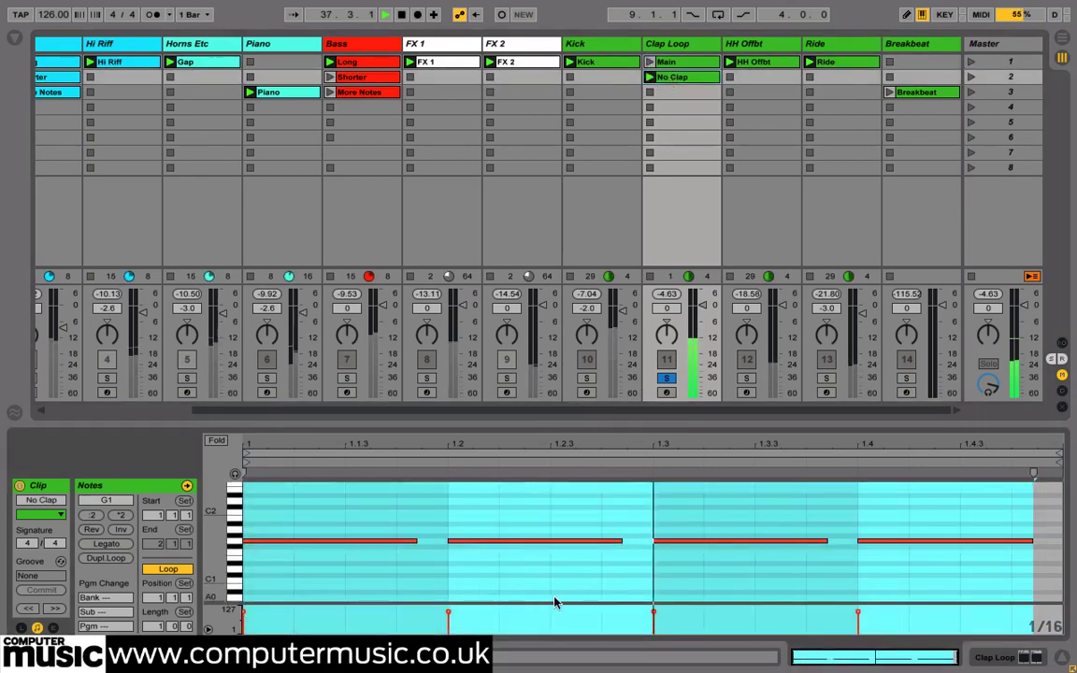
{"action": "left_click", "coordinate": [650, 63]}
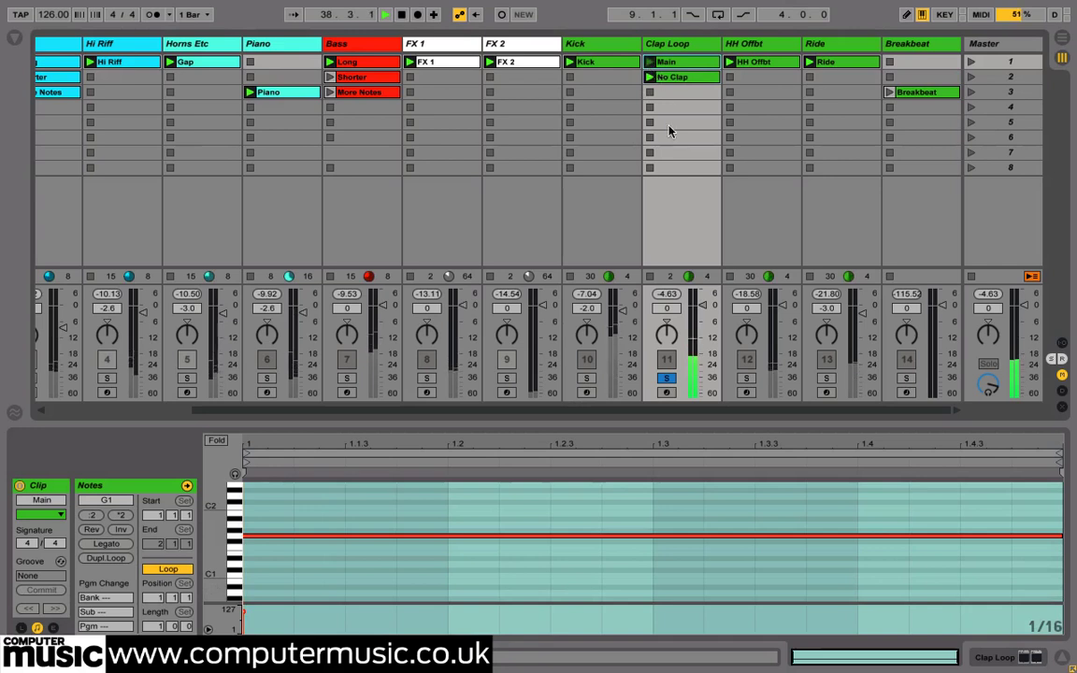
Play the HH Offbt track soloed in place of Clap Loop, display its devices, and stop playback.
{"action": "left_click", "coordinate": [747, 377]}
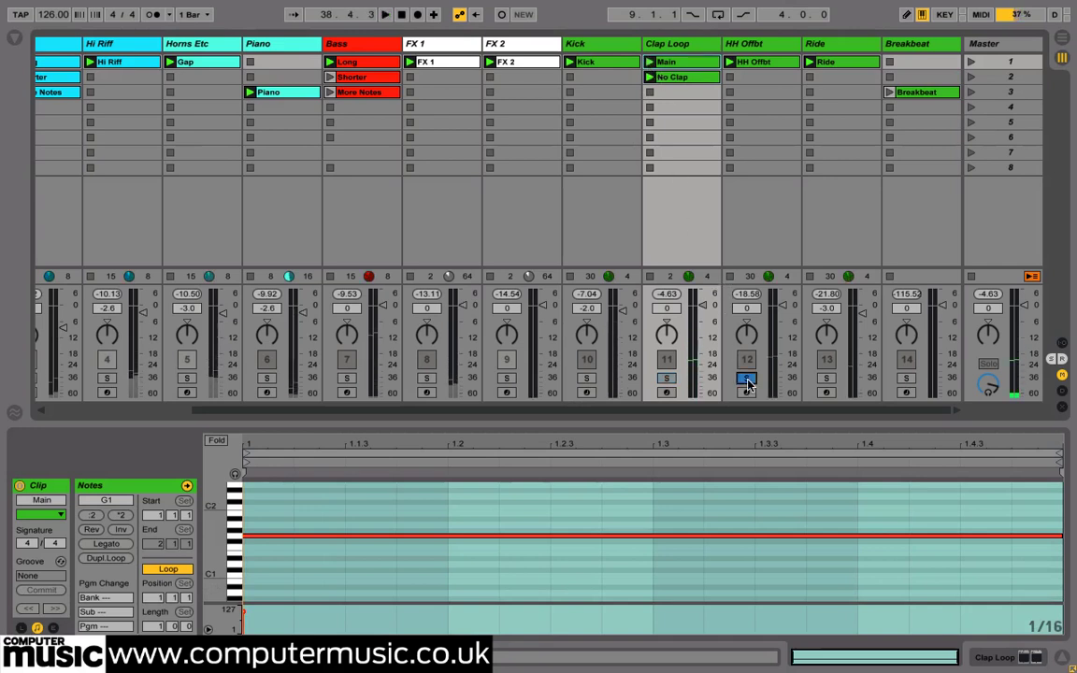
{"action": "left_click", "coordinate": [749, 43]}
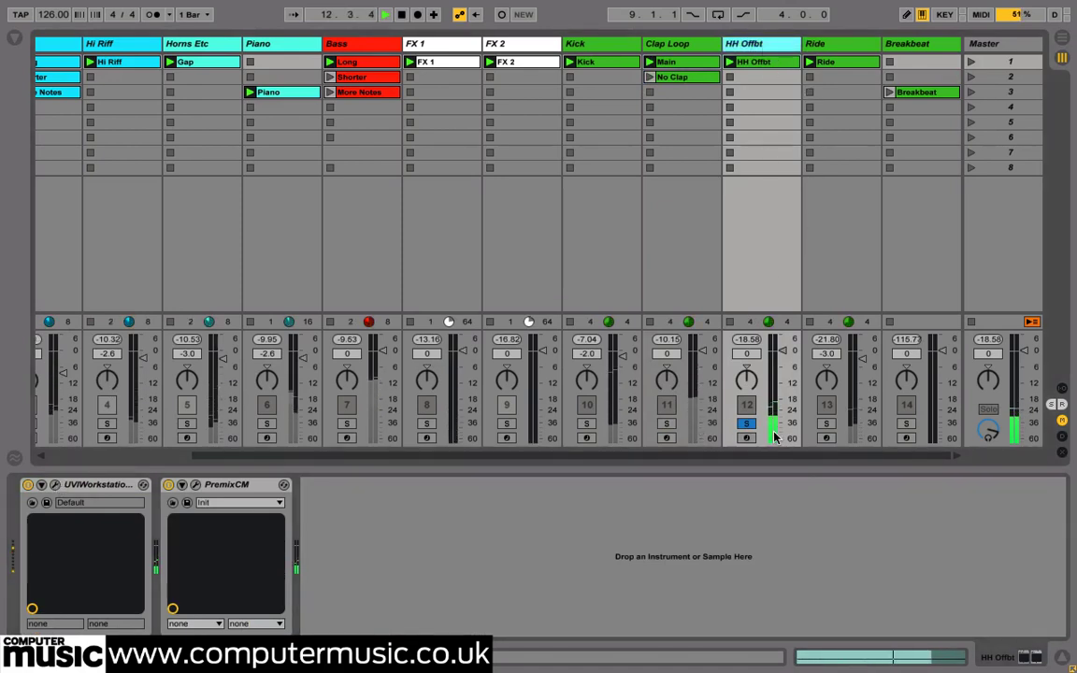
{"action": "key", "text": "space"}
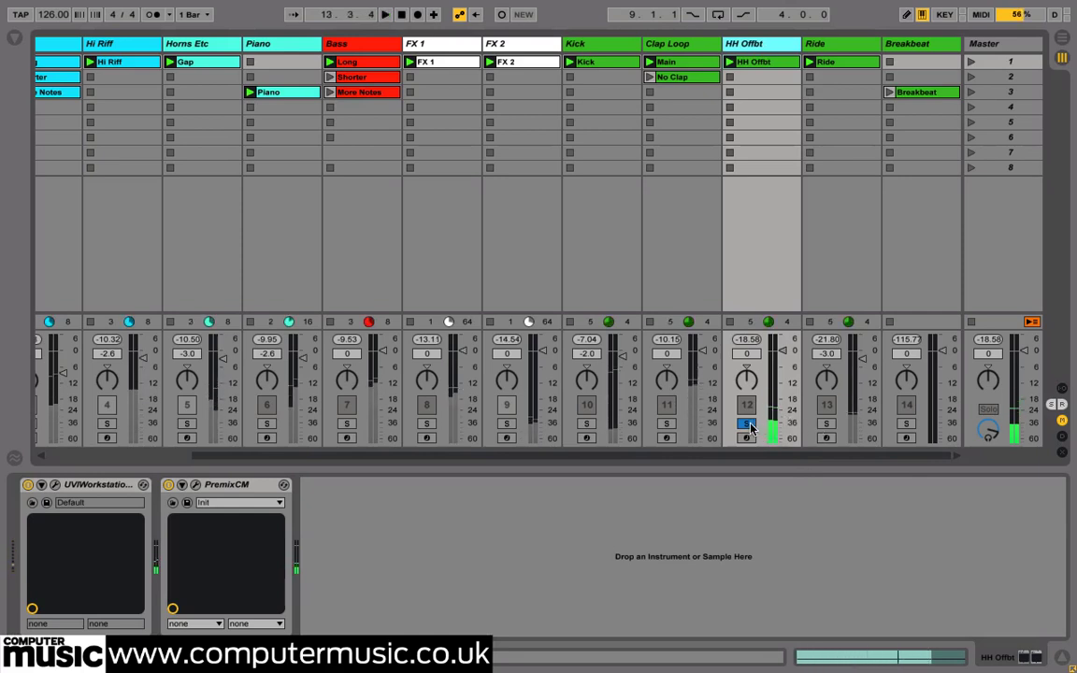
Play the Ride track soloed in place of HH Offbt and view the settings of its DEFCON instrument.
{"action": "left_click", "coordinate": [749, 425]}
{"action": "left_click", "coordinate": [827, 425]}
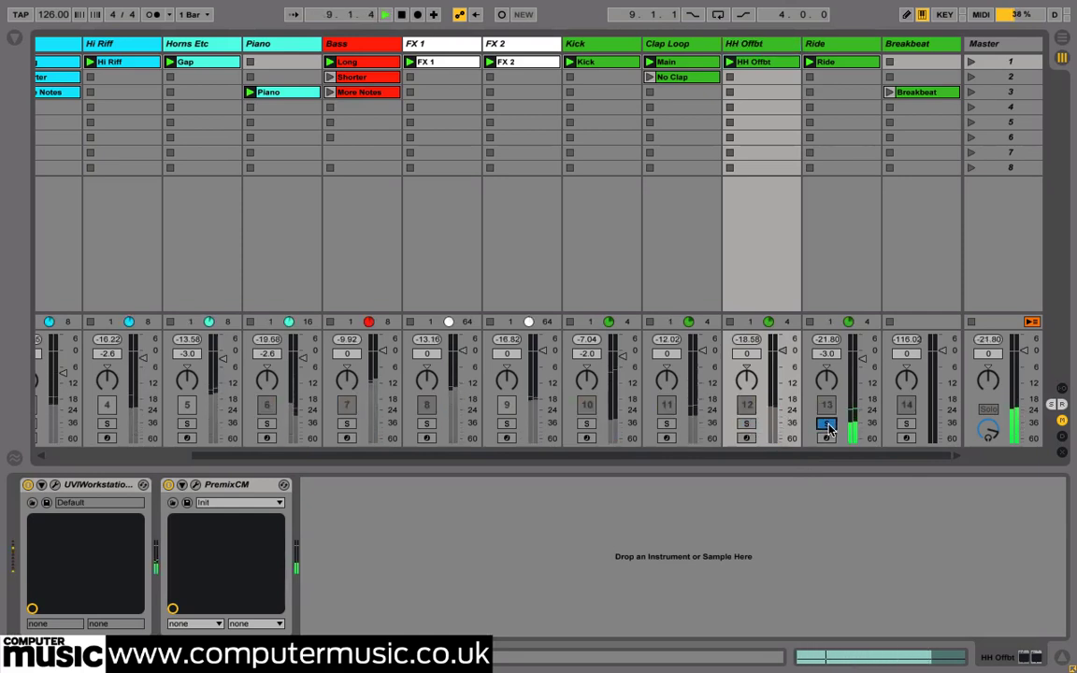
{"action": "left_click", "coordinate": [831, 44]}
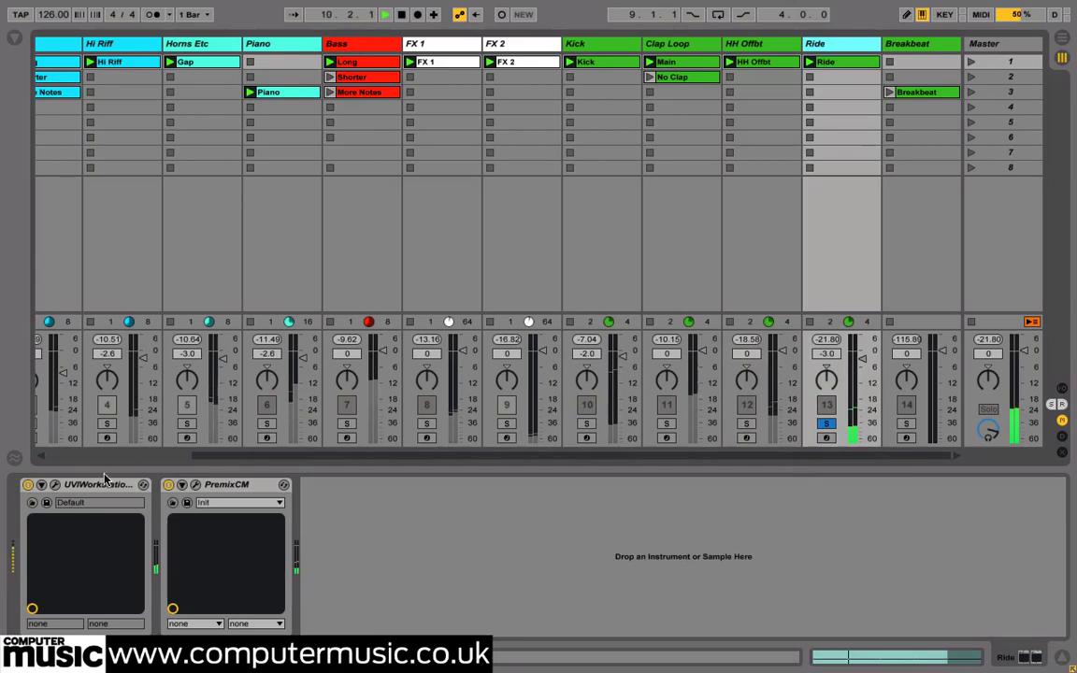
{"action": "left_click", "coordinate": [55, 485]}
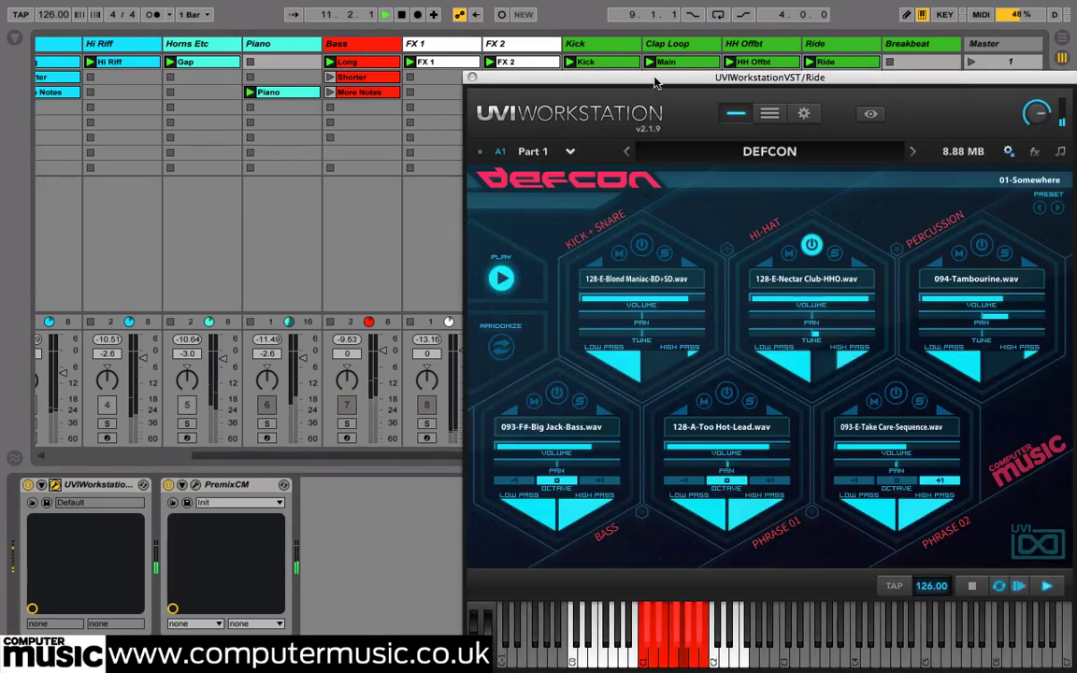
{"action": "left_click_drag", "start_coordinate": [654, 82], "coordinate": [450, 47]}
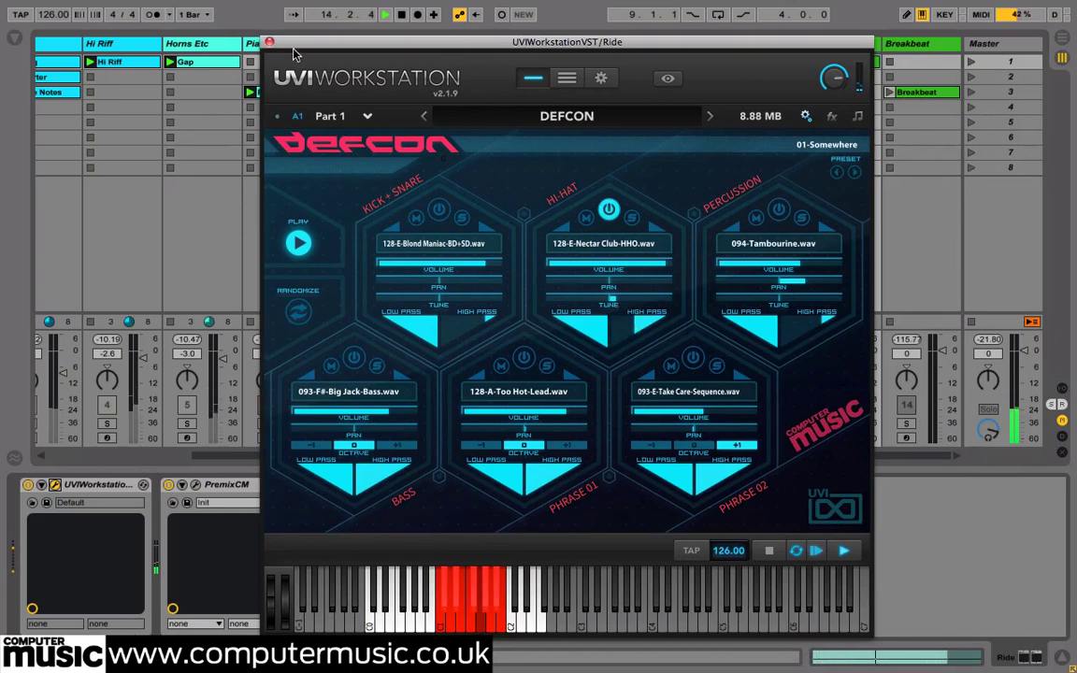
{"action": "left_click", "coordinate": [269, 44]}
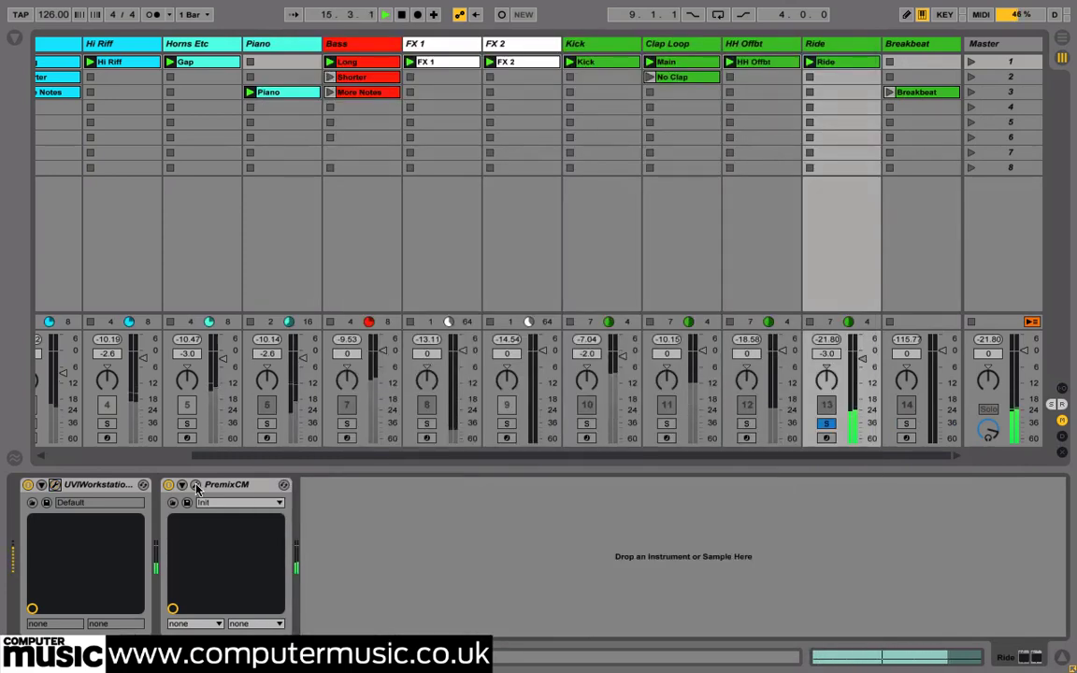
Compare the Ride sound with PremixCM switched off and back on.
{"action": "left_click", "coordinate": [169, 486]}
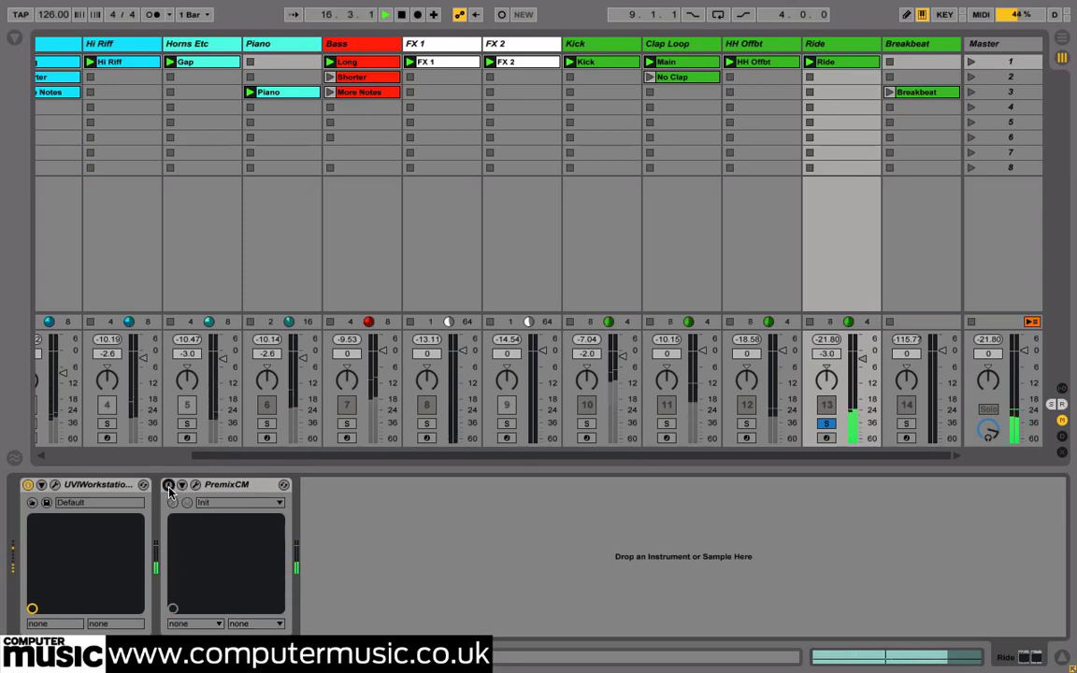
{"action": "left_click", "coordinate": [168, 485]}
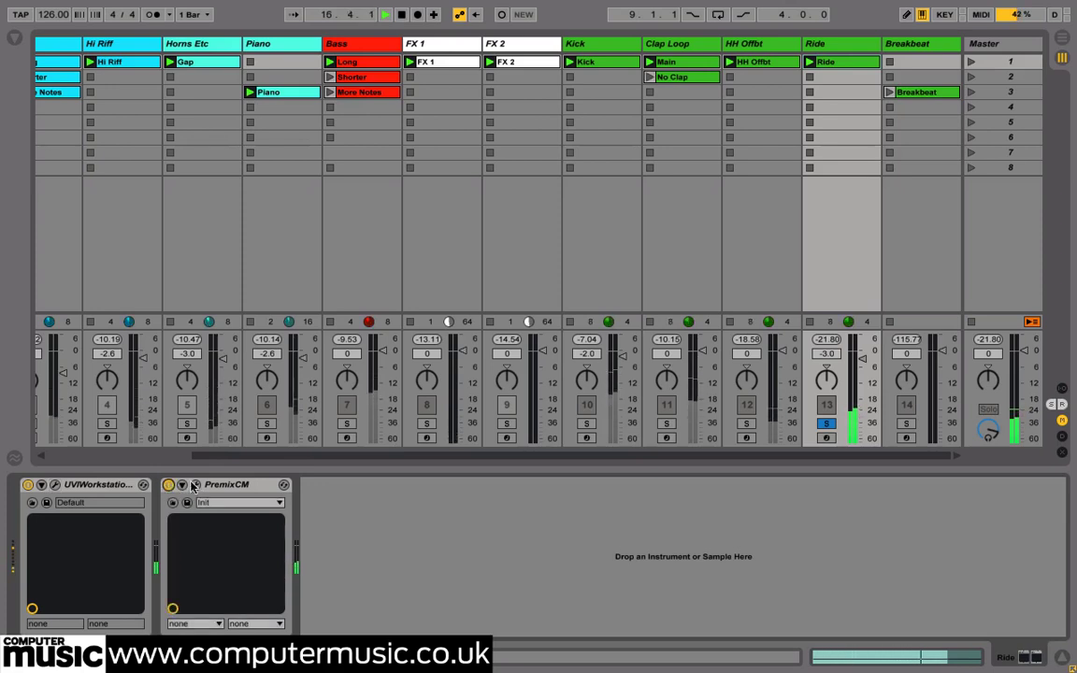
{"action": "left_click", "coordinate": [913, 456]}
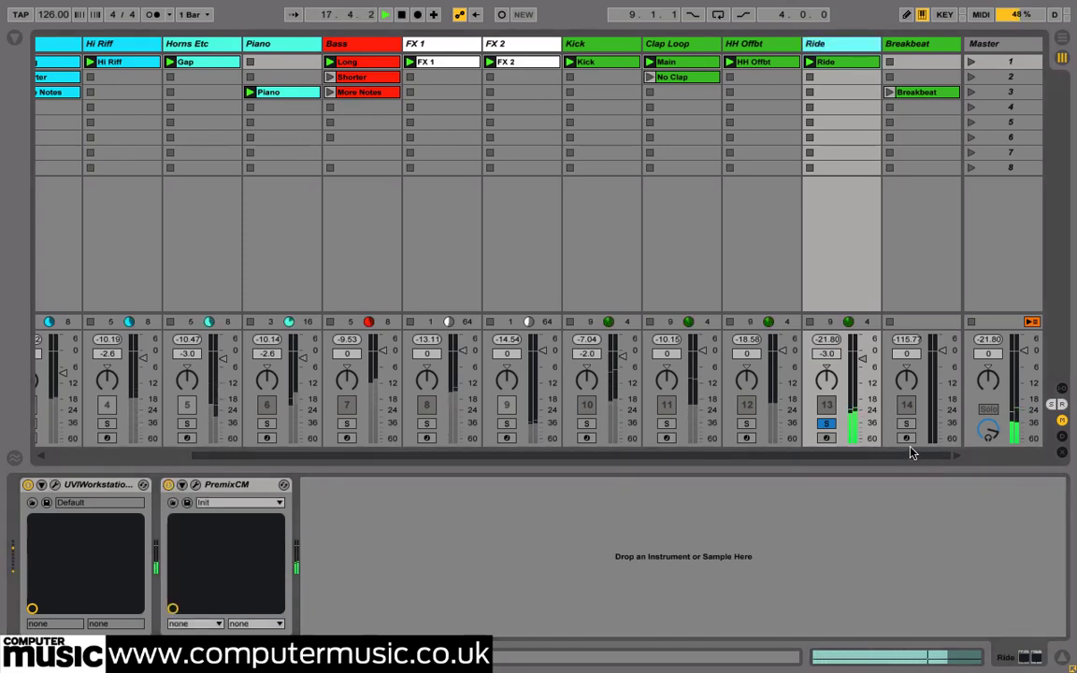
Solo the Breakbeat track in place of Ride, display its devices, and play its Breakbeat clip.
{"action": "left_click", "coordinate": [826, 426]}
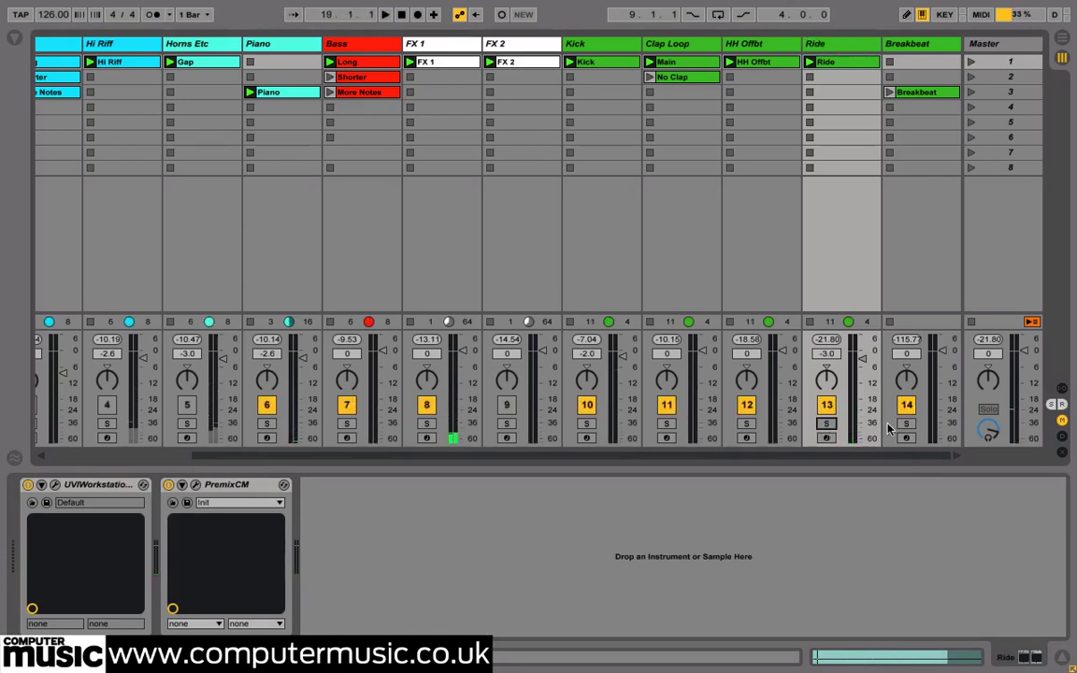
{"action": "left_click", "coordinate": [905, 424]}
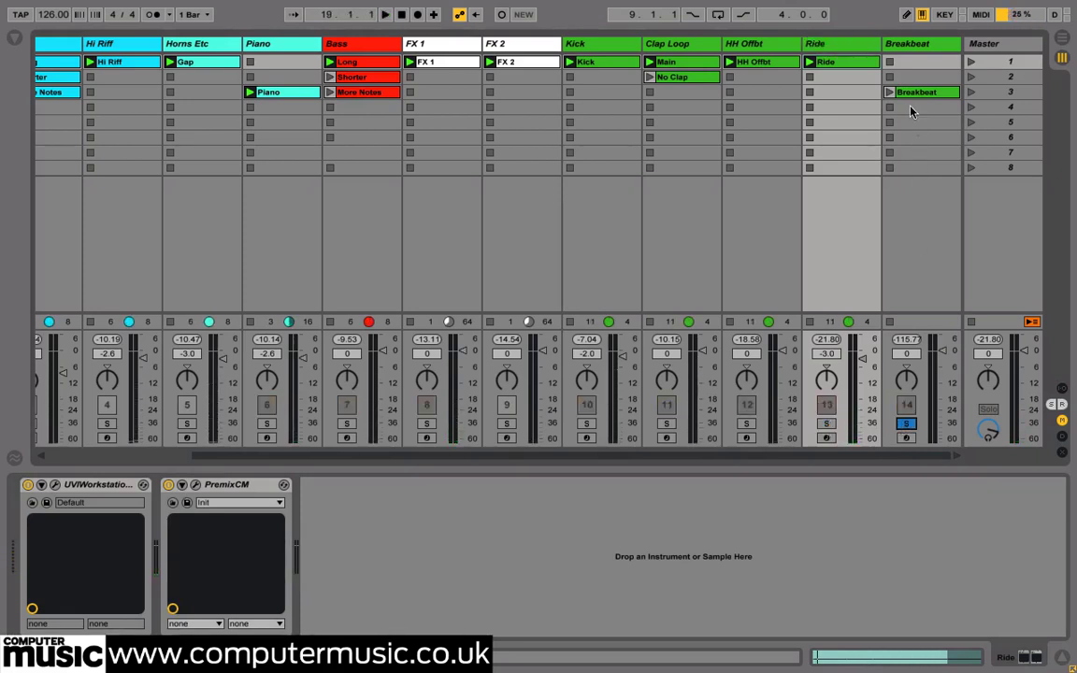
{"action": "left_click", "coordinate": [904, 47]}
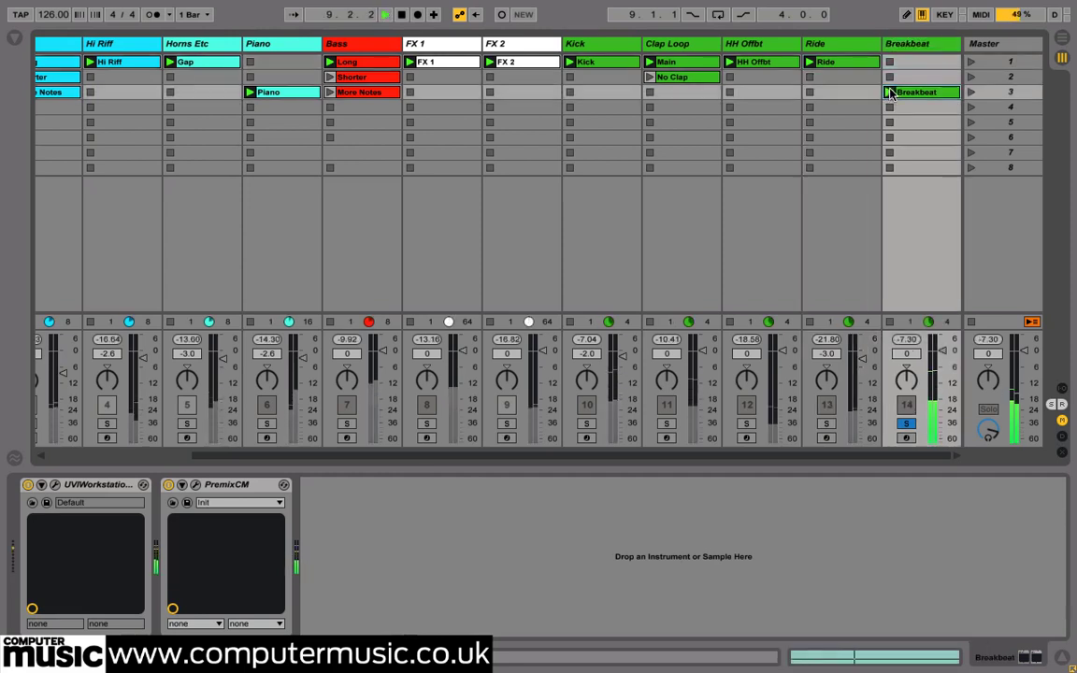
{"action": "left_click", "coordinate": [891, 92]}
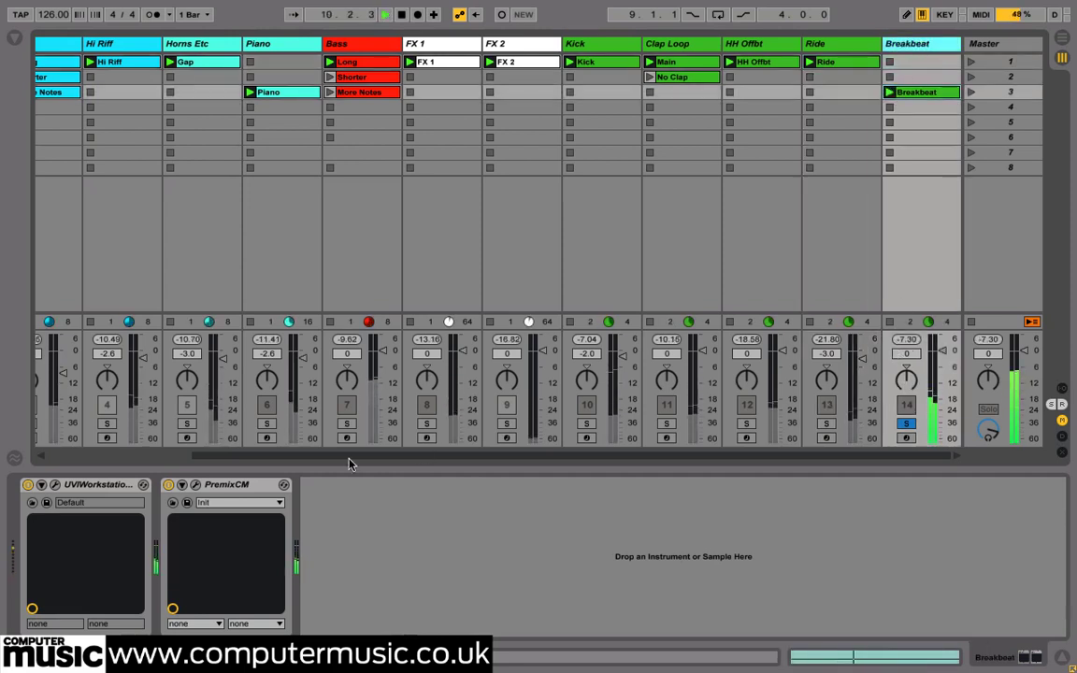
Open the Breakbeat track's DEFCON instrument and audition the Kick + Snare, Hi-Hat and Percussion parts soloed in turn.
{"action": "left_click", "coordinate": [54, 484]}
{"action": "left_click_drag", "start_coordinate": [605, 82], "coordinate": [375, 42]}
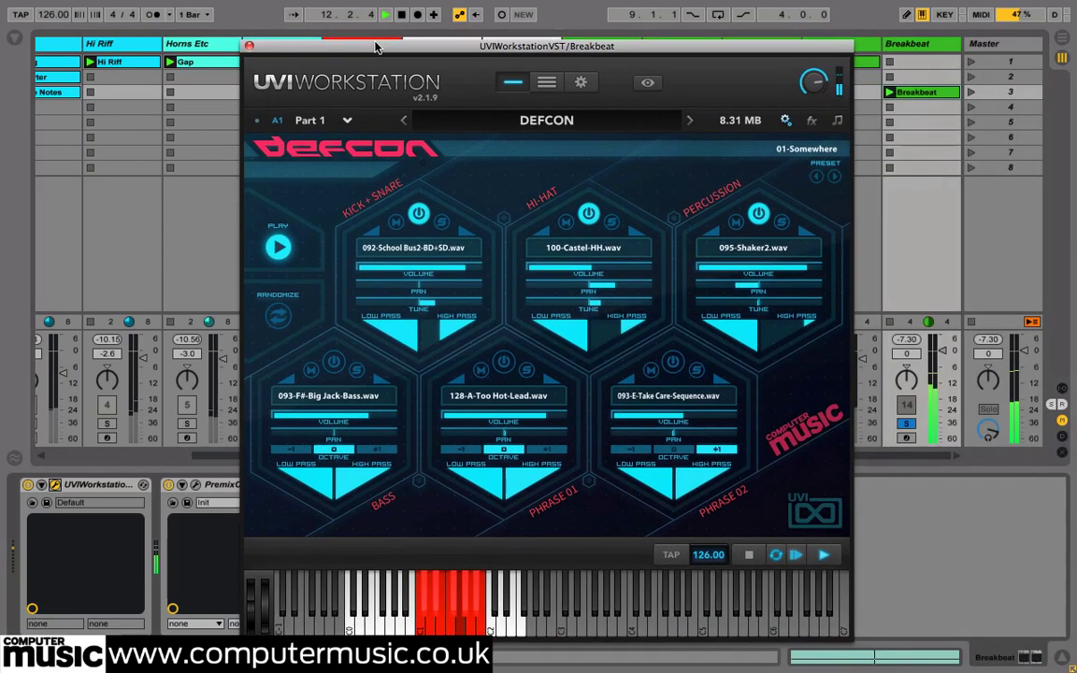
{"action": "left_click", "coordinate": [442, 222]}
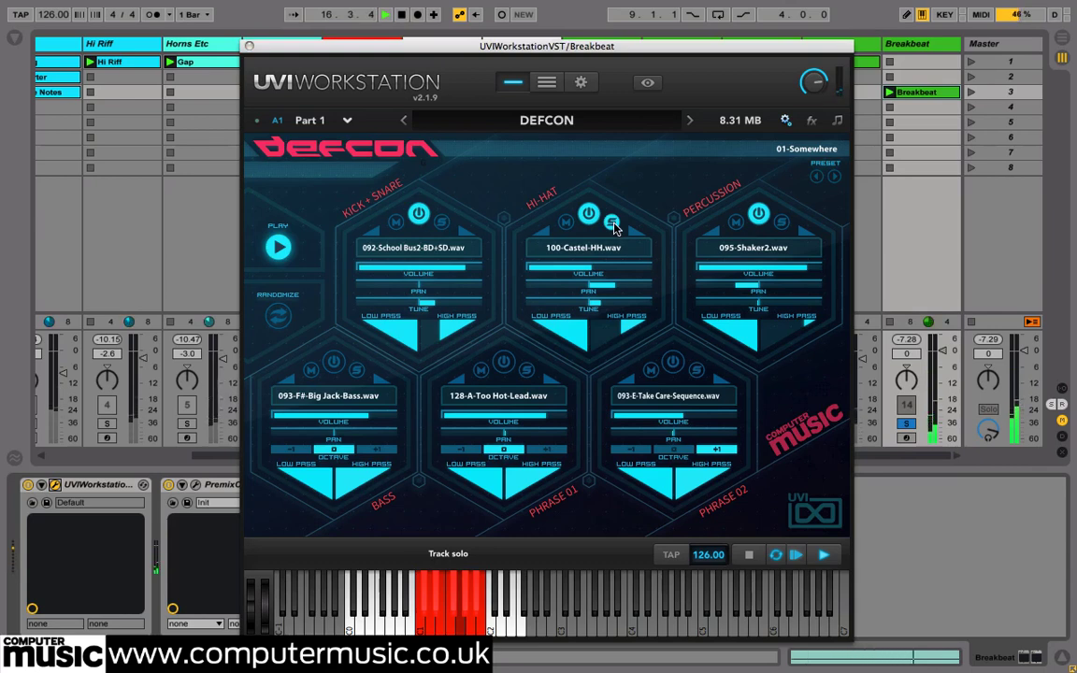
{"action": "mouse_move", "coordinate": [433, 325]}
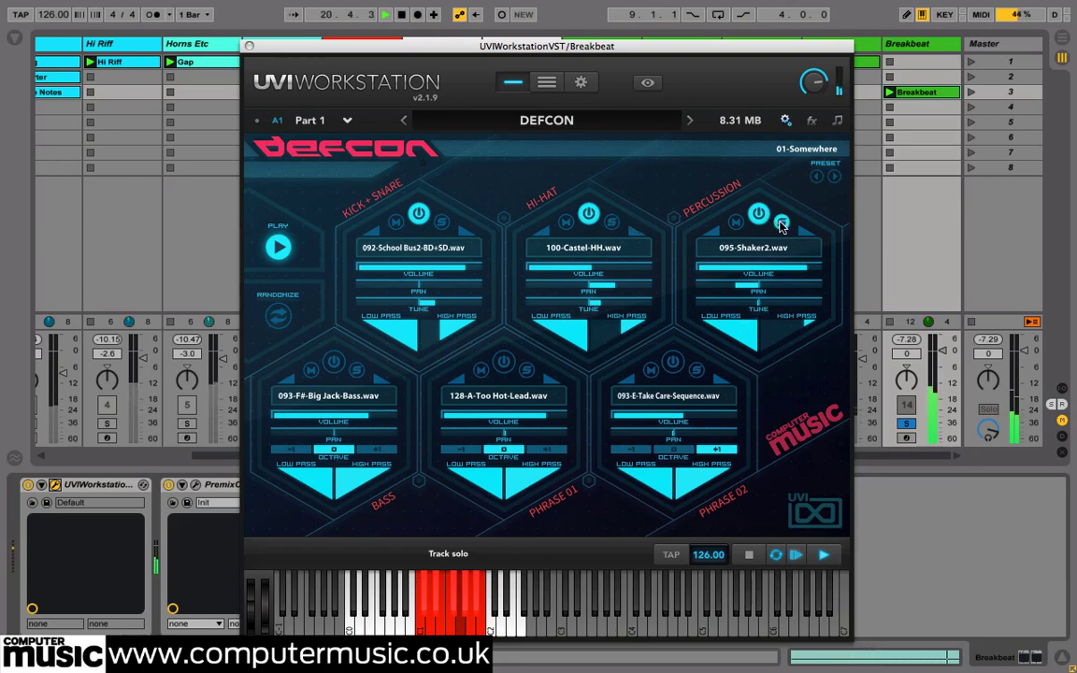
Compare the Breakbeat sound with DEFCON's 3 Band EQ, Studio Limiter and Simple Reverb bypassed and active, and close the instrument.
{"action": "left_click", "coordinate": [810, 122]}
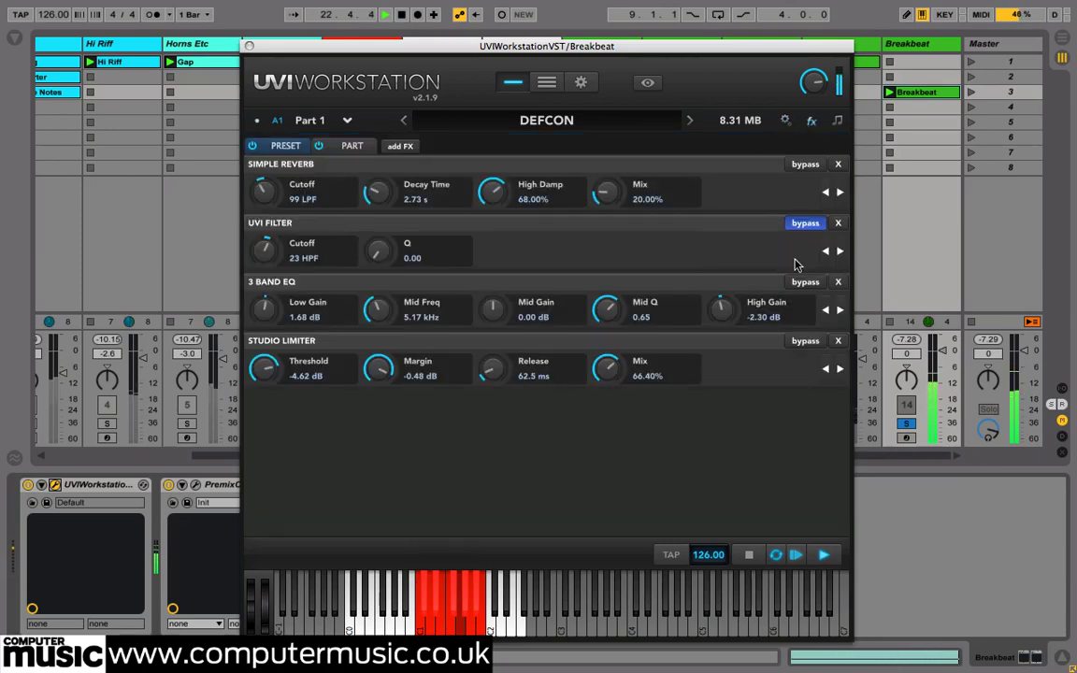
{"action": "left_click", "coordinate": [802, 284]}
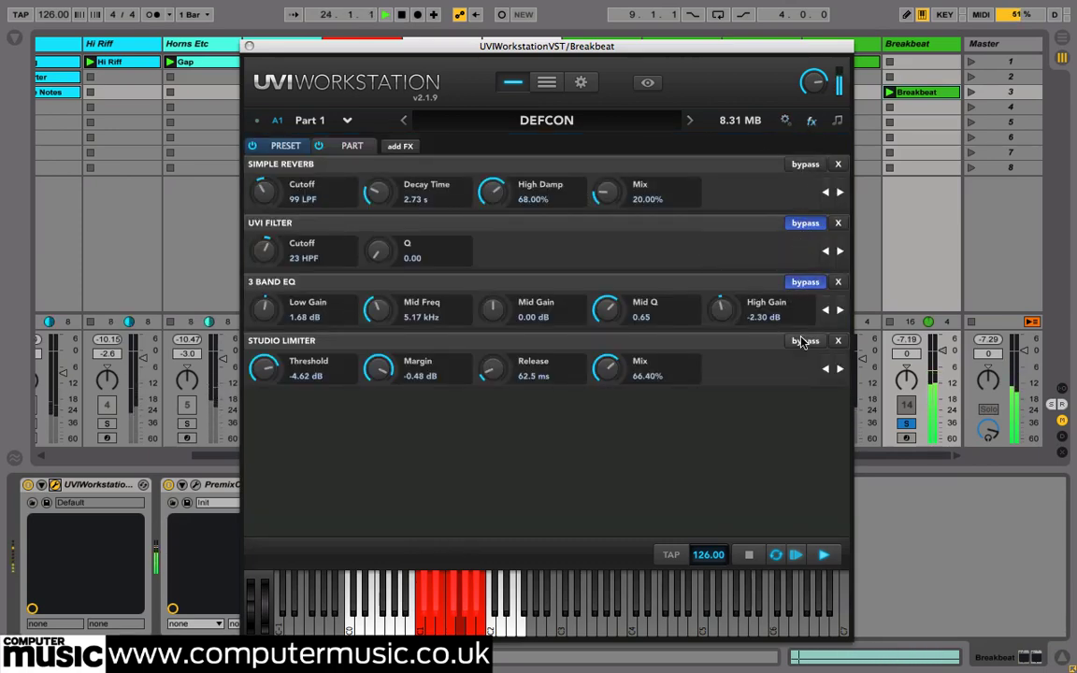
{"action": "left_click", "coordinate": [816, 170]}
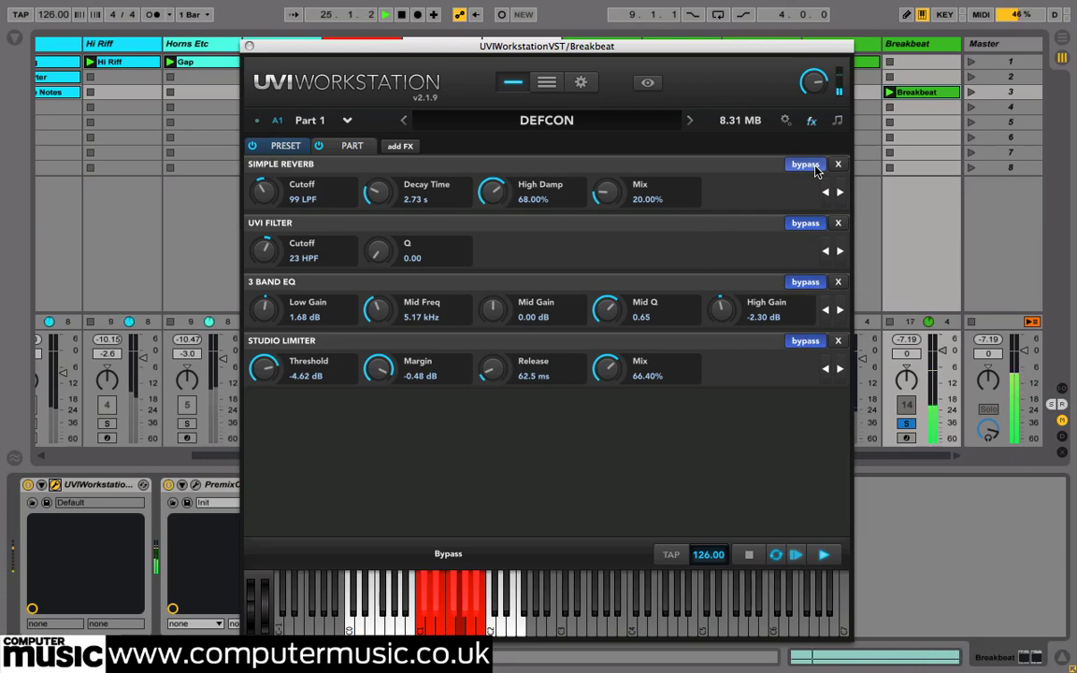
{"action": "left_click", "coordinate": [810, 283]}
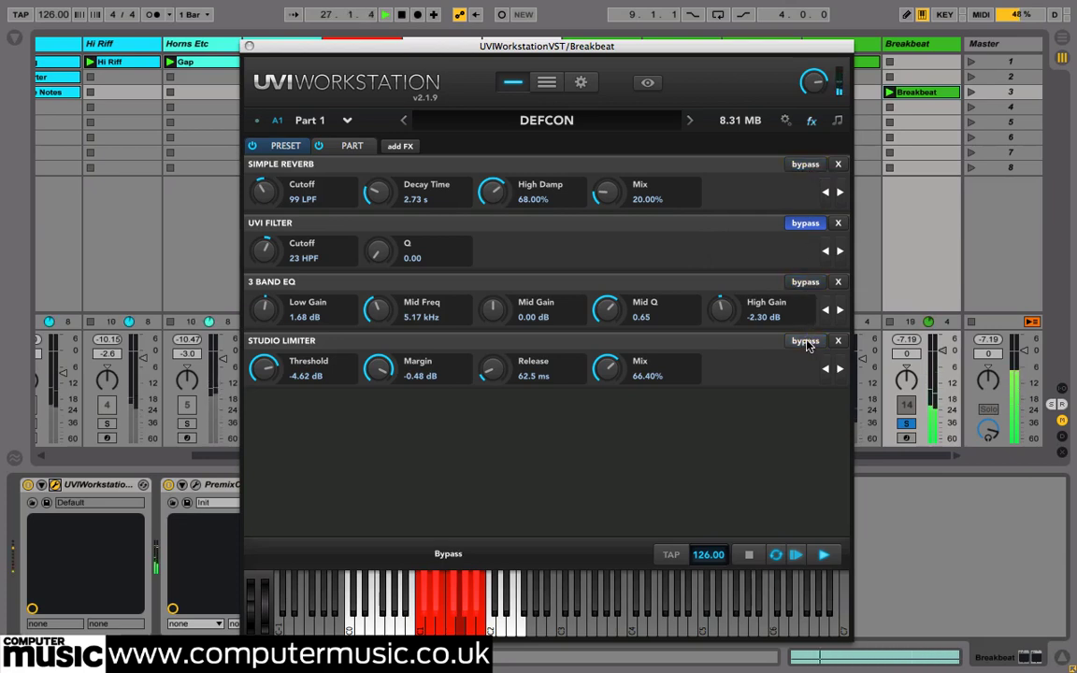
{"action": "left_click", "coordinate": [249, 46]}
Unsolo the Breakbeat track and launch scene 1 to play the full arrangement.
{"action": "left_click", "coordinate": [912, 47]}
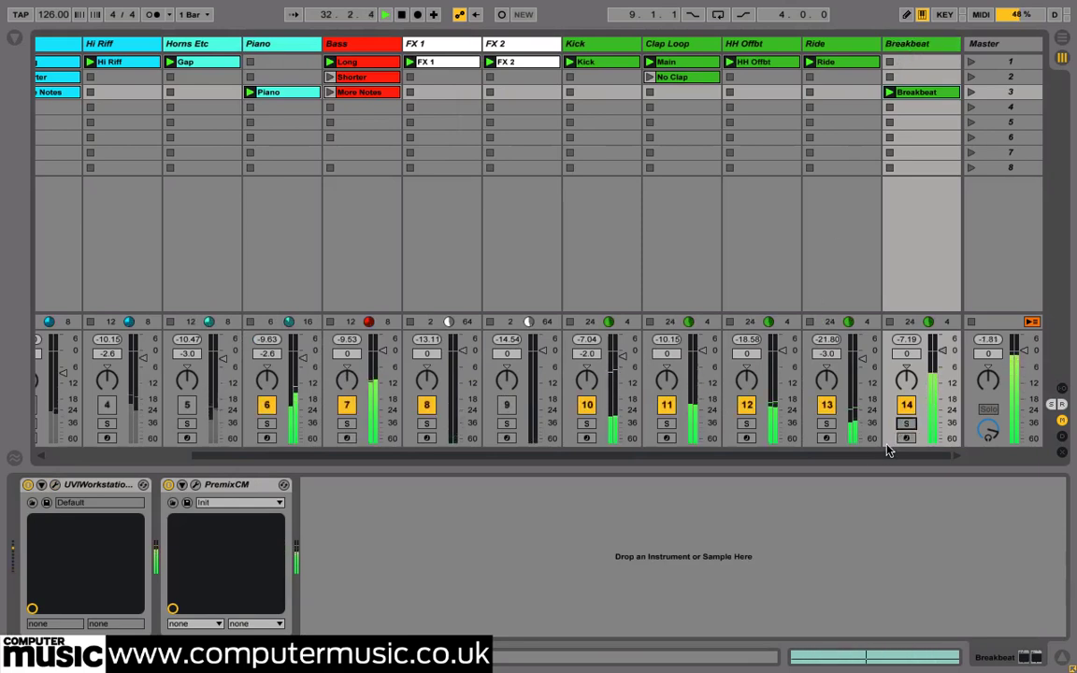
{"action": "left_click_drag", "start_coordinate": [879, 456], "coordinate": [649, 460]}
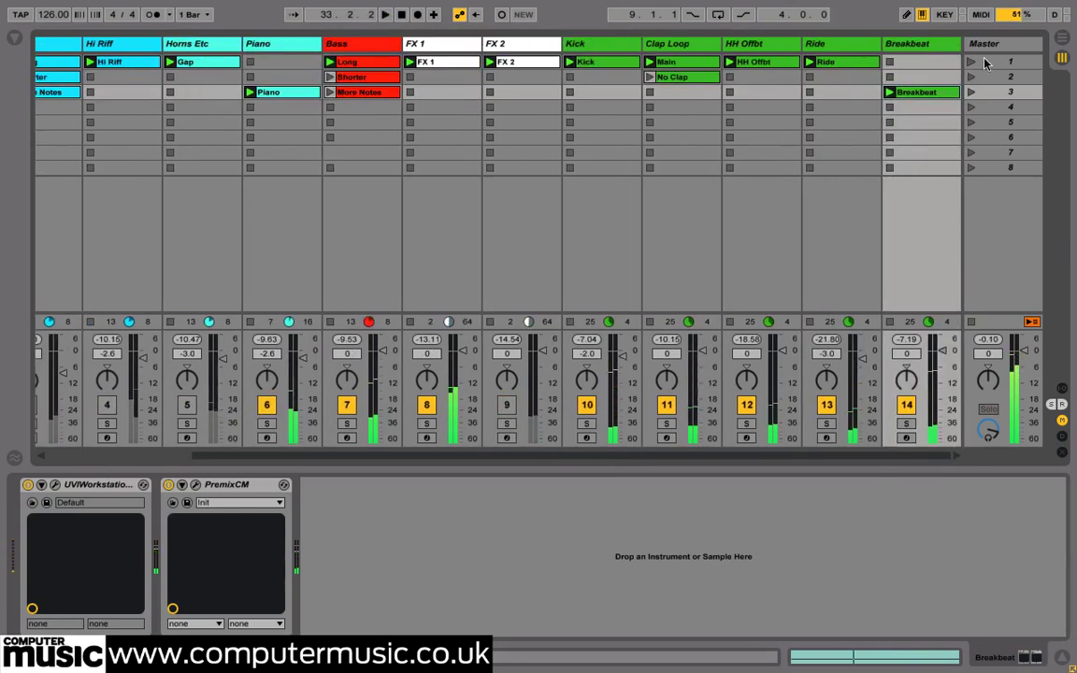
{"action": "left_click", "coordinate": [972, 63]}
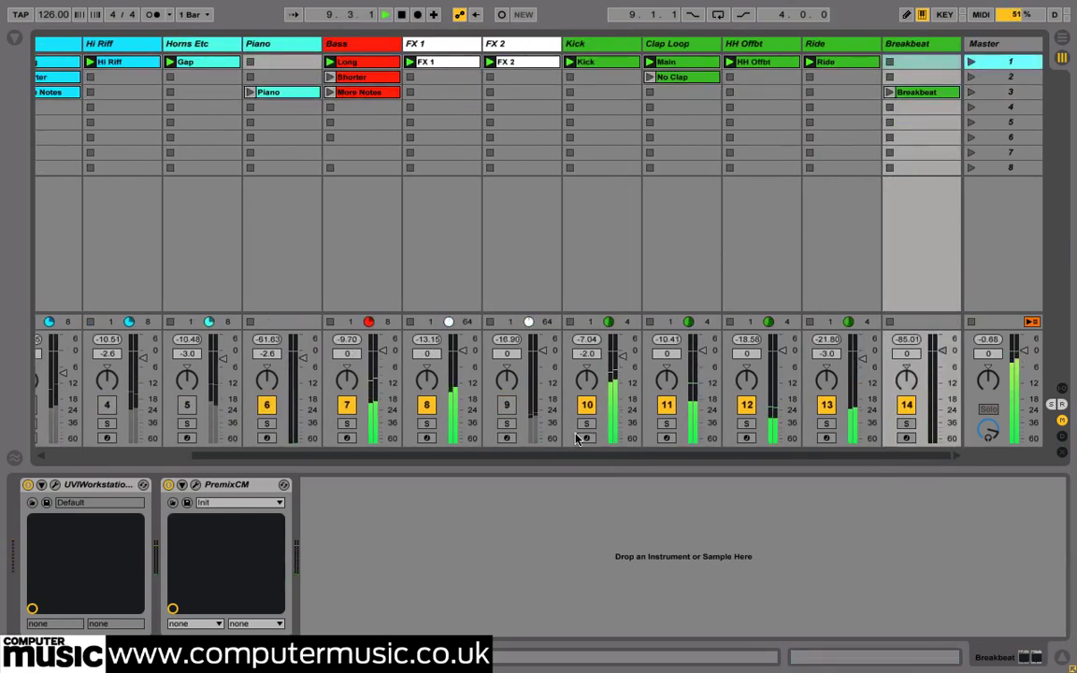
{"action": "left_click_drag", "start_coordinate": [543, 458], "coordinate": [208, 464]}
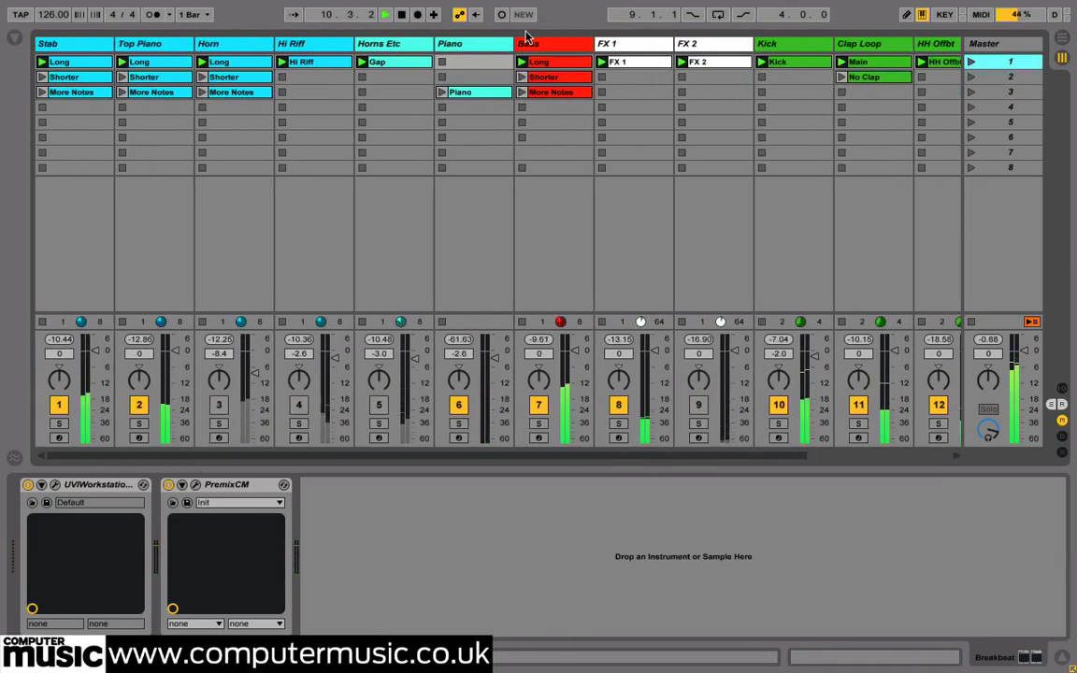
Compare the mix with the Stab track's Live 8 SC Comp 01 off and on, and with the Kick clip stopped and relaunched.
{"action": "left_click", "coordinate": [91, 43]}
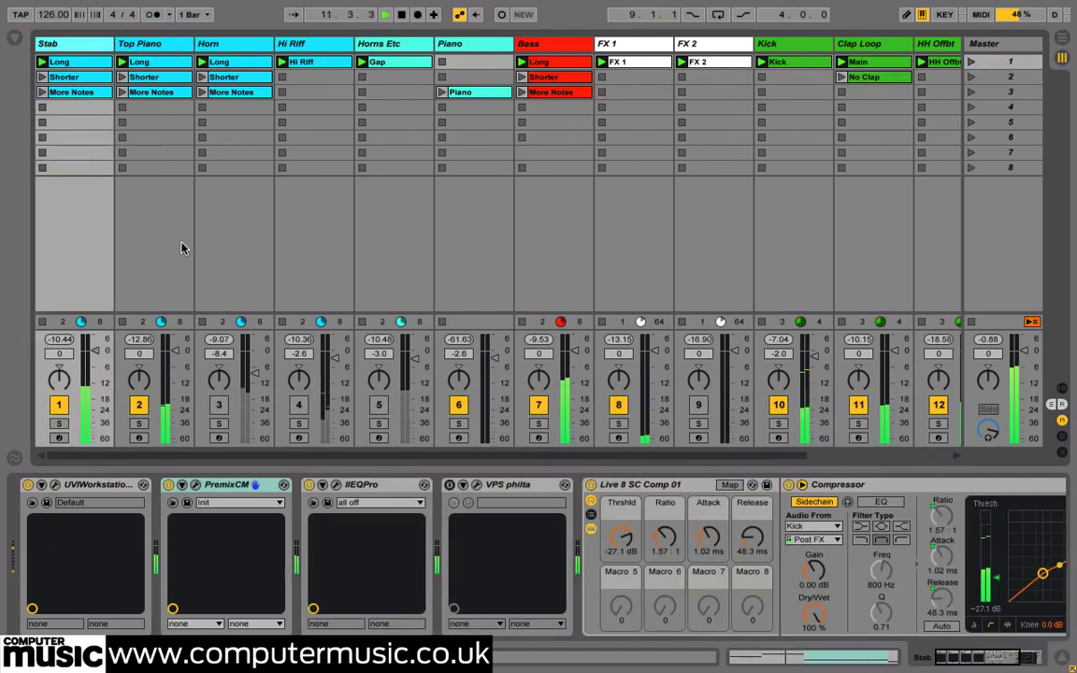
{"action": "left_click", "coordinate": [591, 485]}
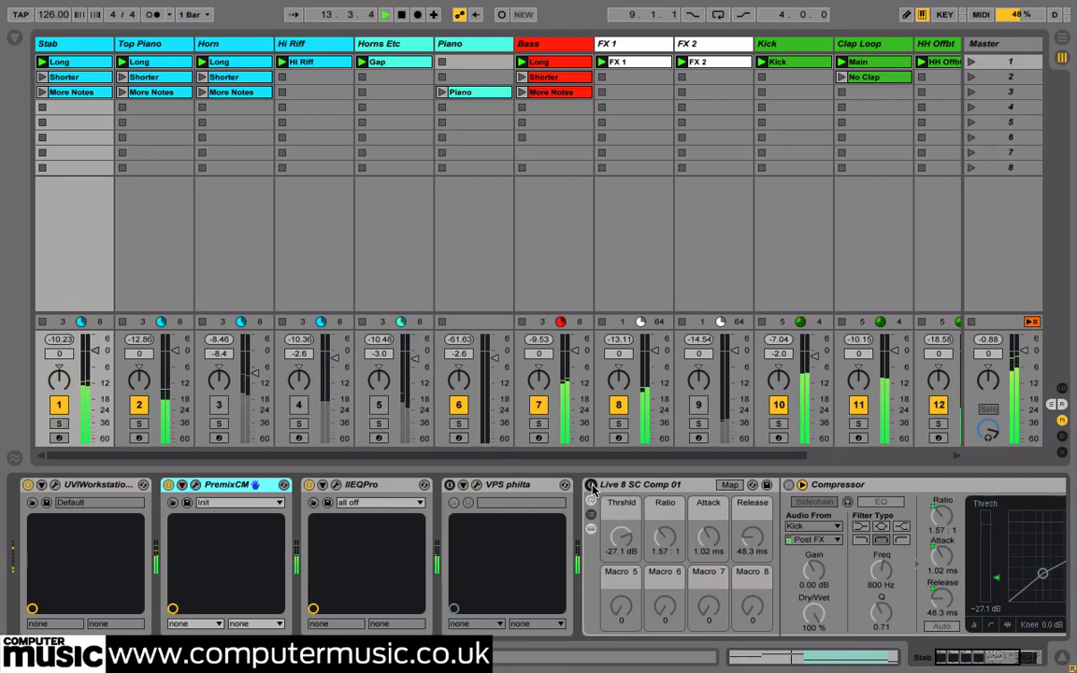
{"action": "left_click", "coordinate": [591, 486]}
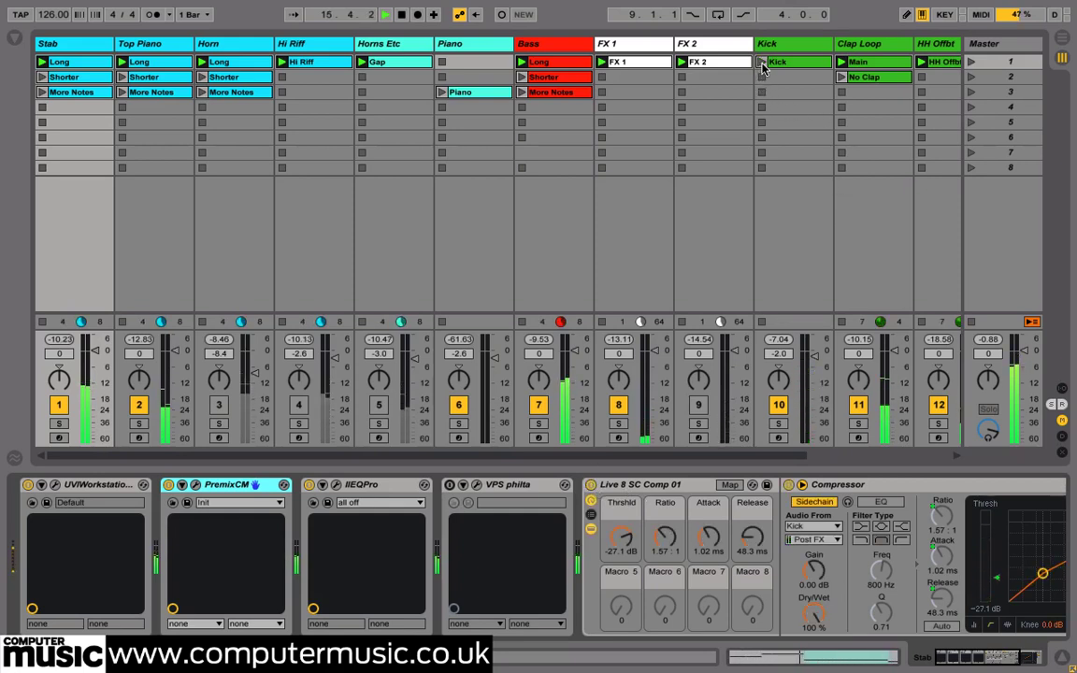
{"action": "left_click", "coordinate": [763, 63]}
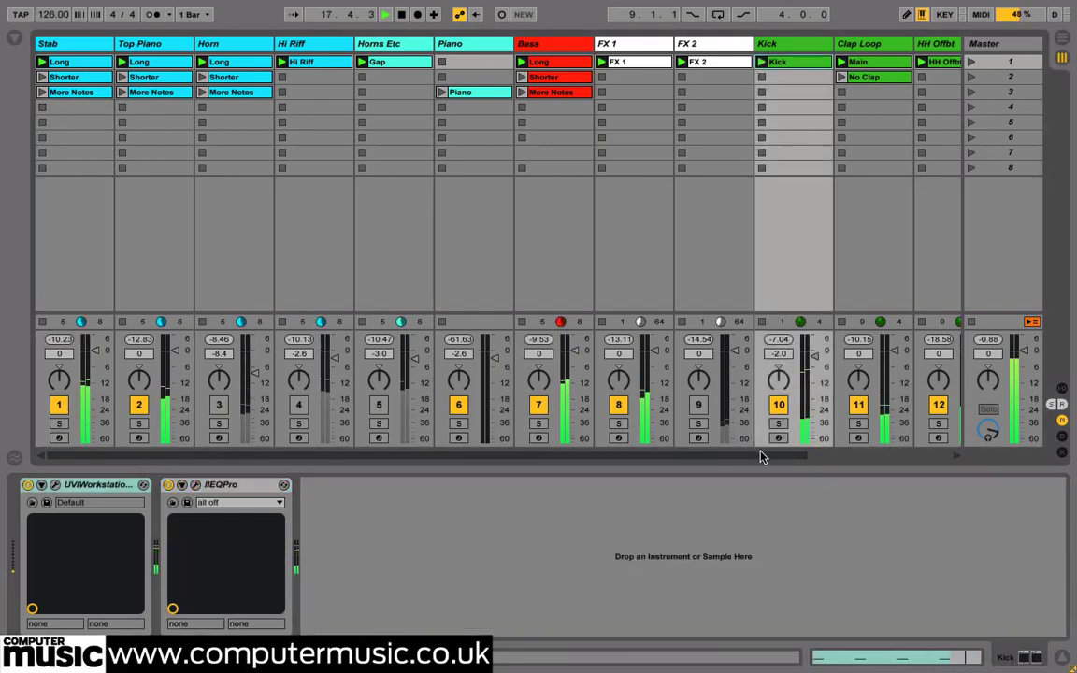
{"action": "mouse_move", "coordinate": [765, 456]}
{"action": "left_mouse_down"}
{"action": "mouse_move", "coordinate": [956, 456]}
{"action": "mouse_move", "coordinate": [737, 457]}
{"action": "mouse_move", "coordinate": [912, 457]}
{"action": "mouse_move", "coordinate": [755, 465]}
{"action": "left_mouse_up"}
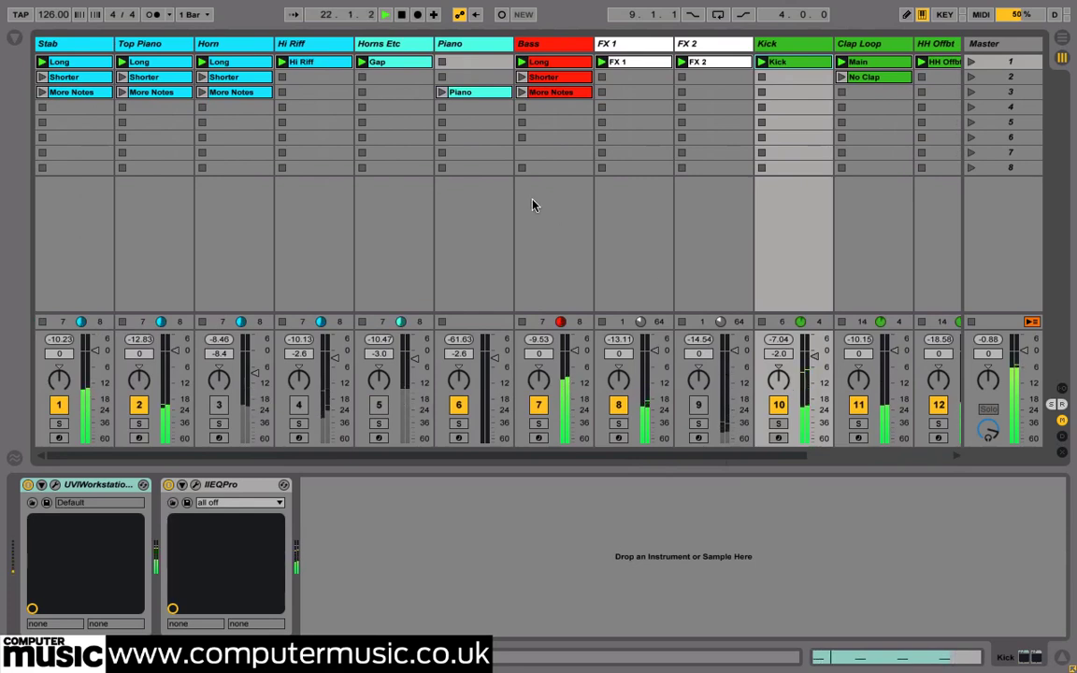
Solo the Stab, Top Piano and Bass tracks together and launch the Shorter clip on each of them.
{"action": "left_click", "coordinate": [59, 424]}
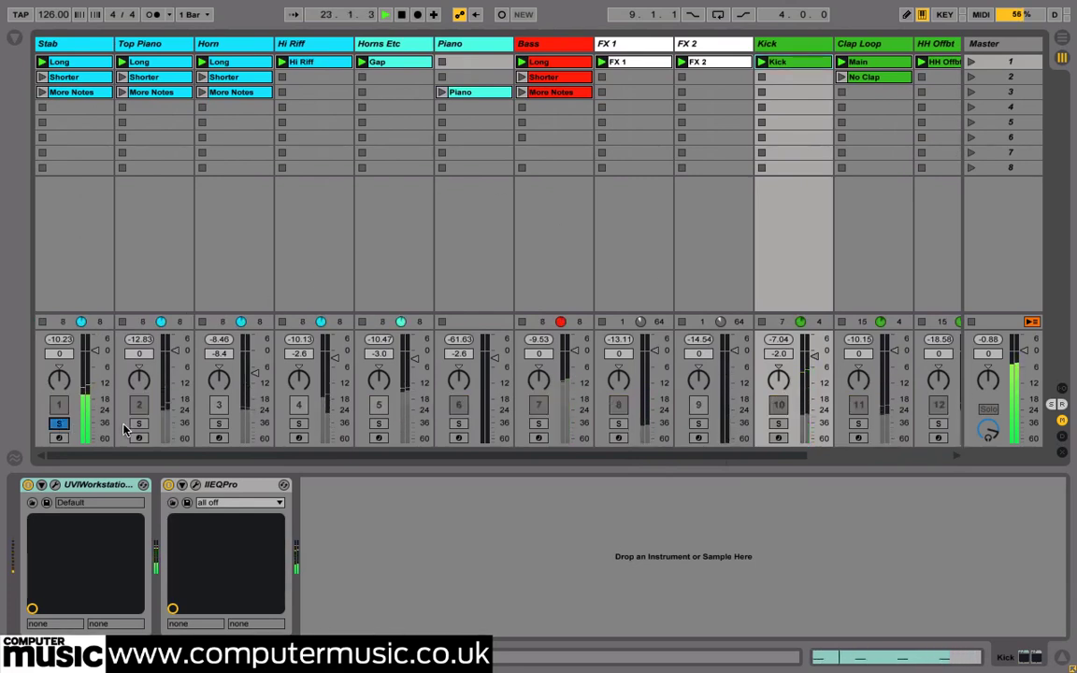
{"action": "left_click", "coordinate": [139, 423], "text": "super"}
{"action": "left_click", "coordinate": [539, 423], "text": "ctrl"}
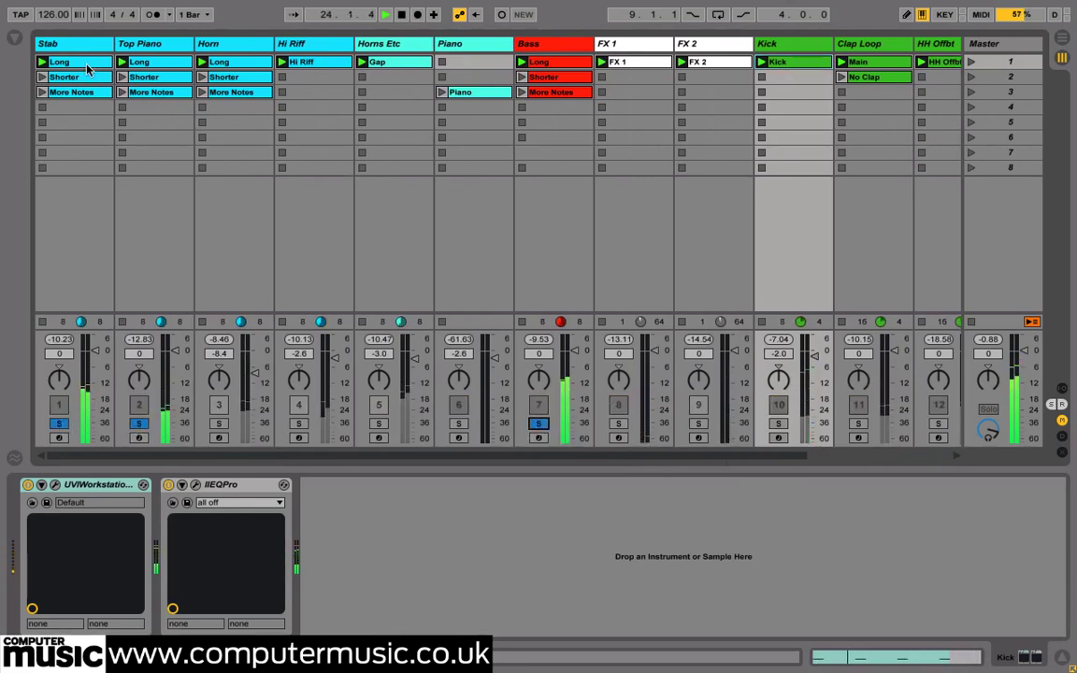
{"action": "left_click", "coordinate": [42, 76]}
{"action": "left_click", "coordinate": [122, 77]}
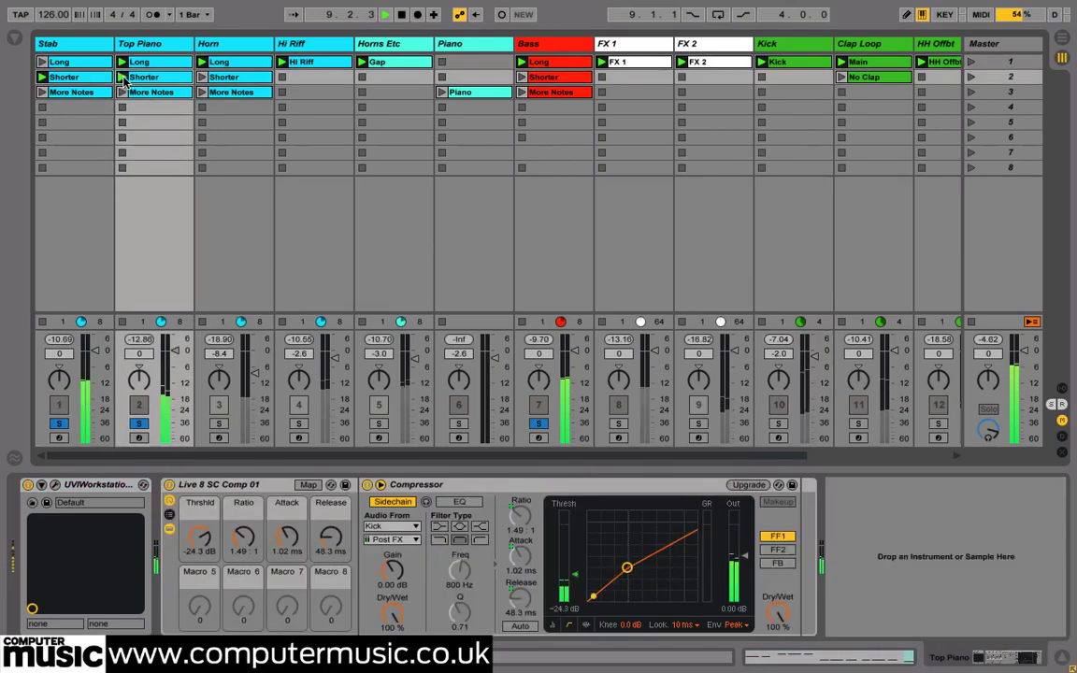
{"action": "left_click", "coordinate": [522, 76]}
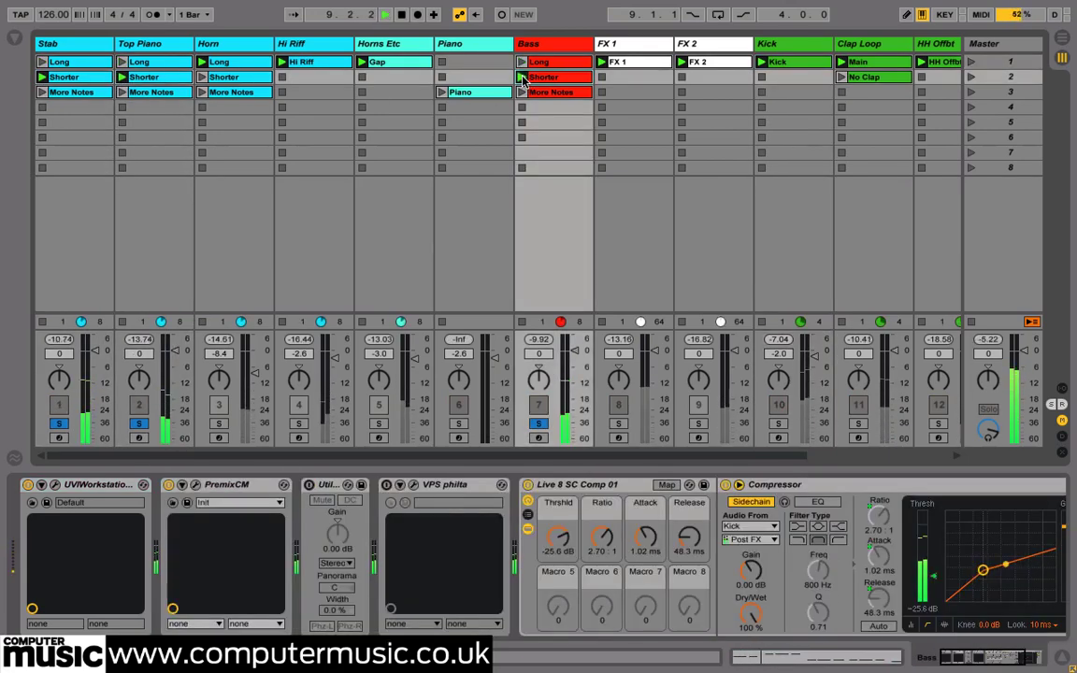
Open the Stab track's Shorter clip and examine its note pattern.
{"action": "double_click", "coordinate": [72, 77]}
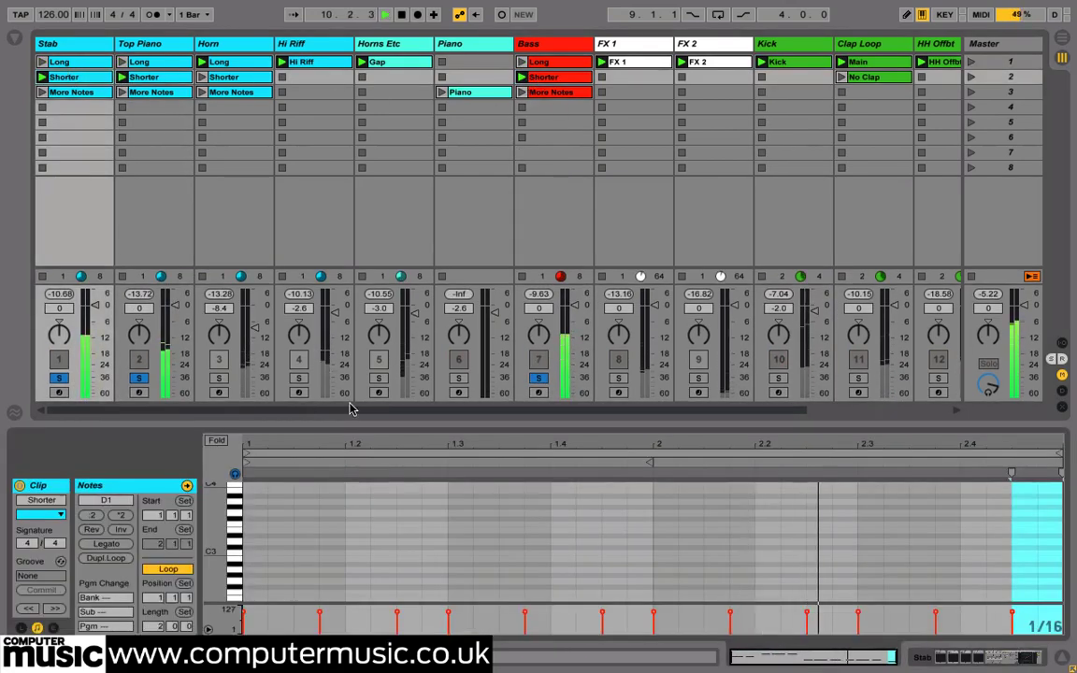
{"action": "scroll", "coordinate": [346, 564], "scroll_direction": "down", "scroll_amount": 3}
{"action": "scroll", "coordinate": [352, 558], "scroll_direction": "down", "scroll_amount": 1}
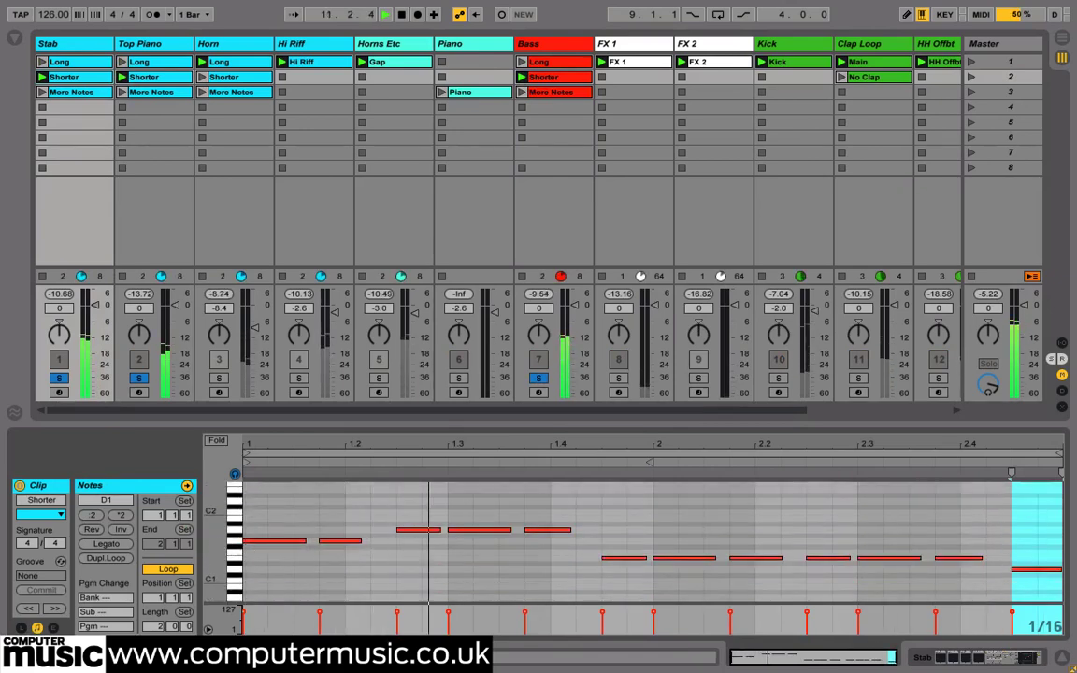
{"action": "scroll", "coordinate": [350, 542], "scroll_direction": "up", "scroll_amount": 2}
{"action": "scroll", "coordinate": [353, 542], "scroll_direction": "down", "scroll_amount": 2}
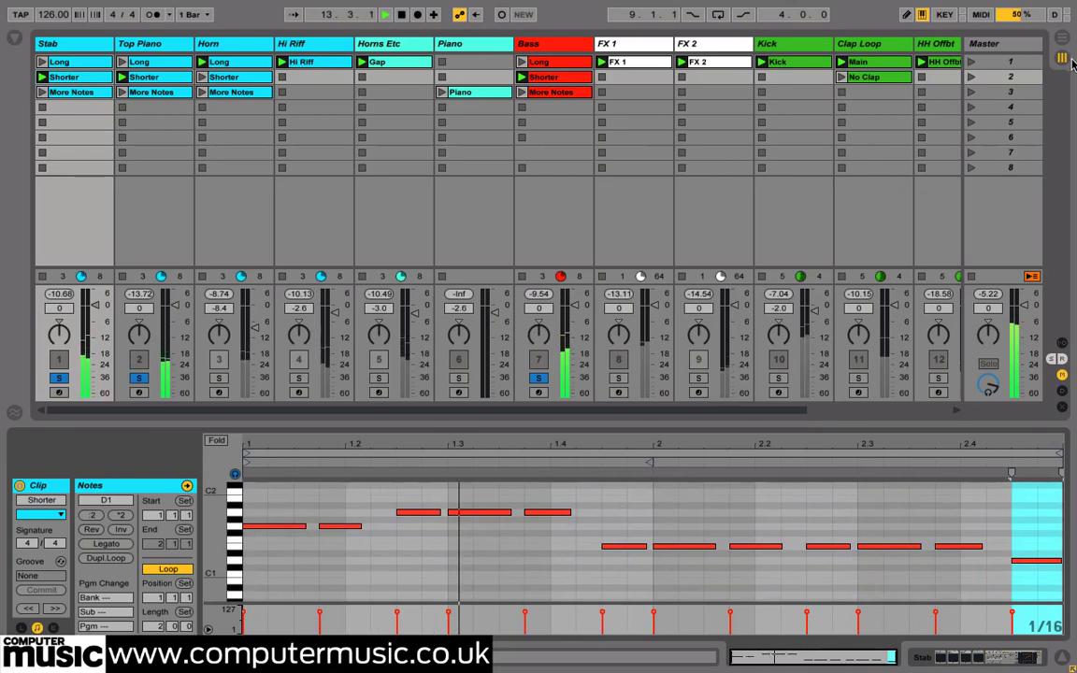
Stop playback and compare scenes 1 and 2 on the soloed tracks, ending on scene 1.
{"action": "key", "text": "space"}
{"action": "left_click", "coordinate": [973, 62]}
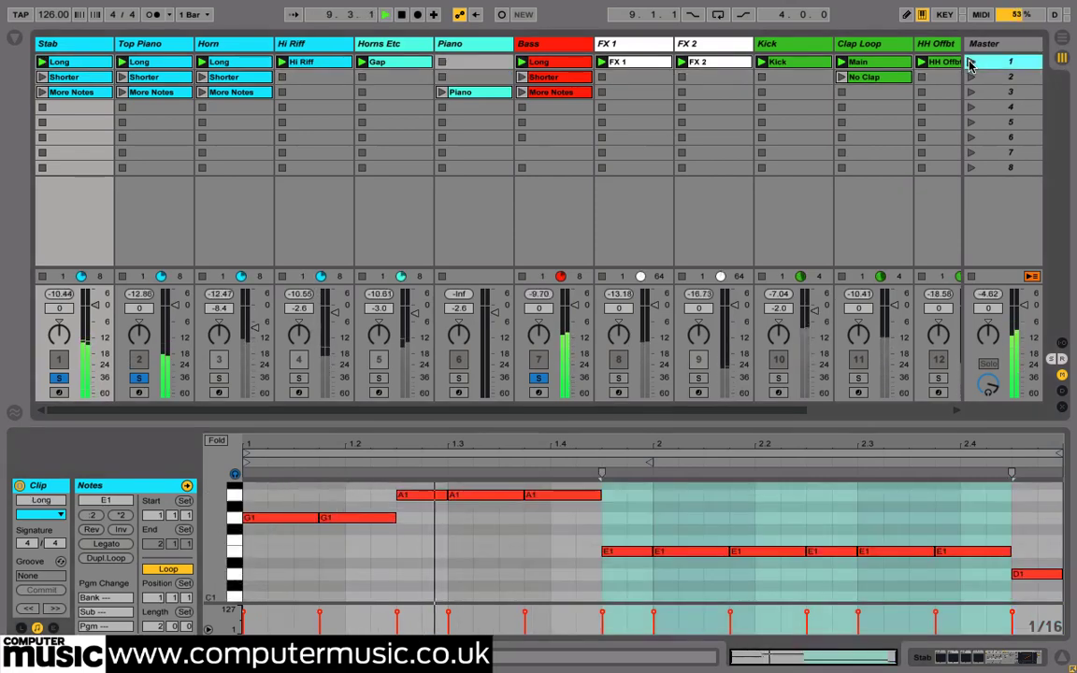
{"action": "left_click", "coordinate": [971, 77]}
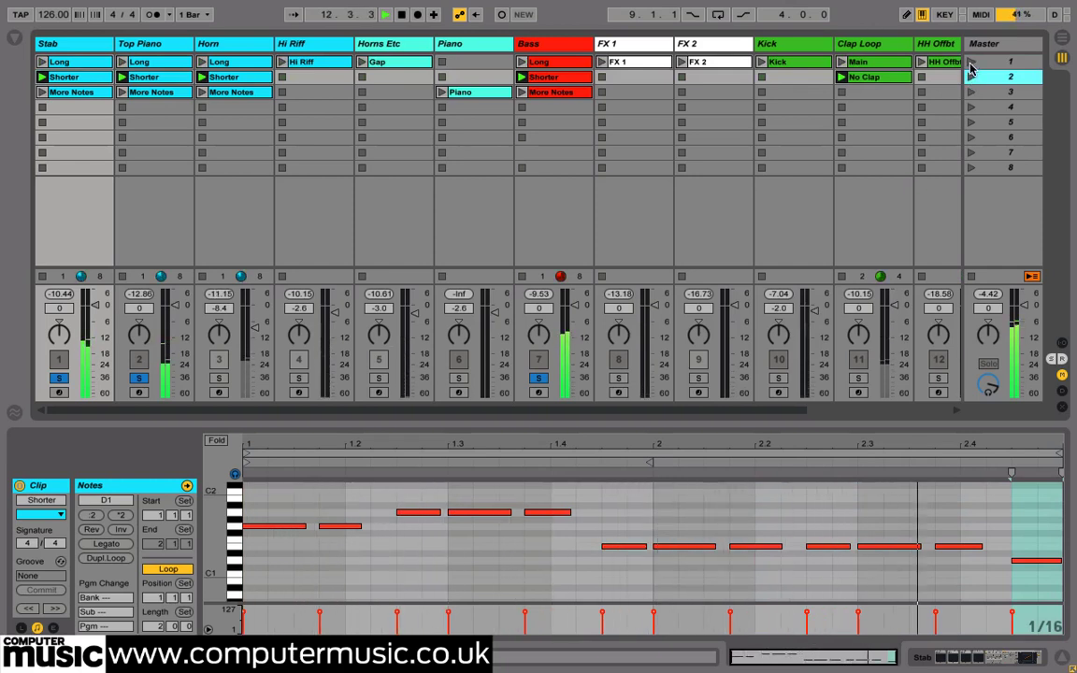
{"action": "left_click", "coordinate": [971, 63]}
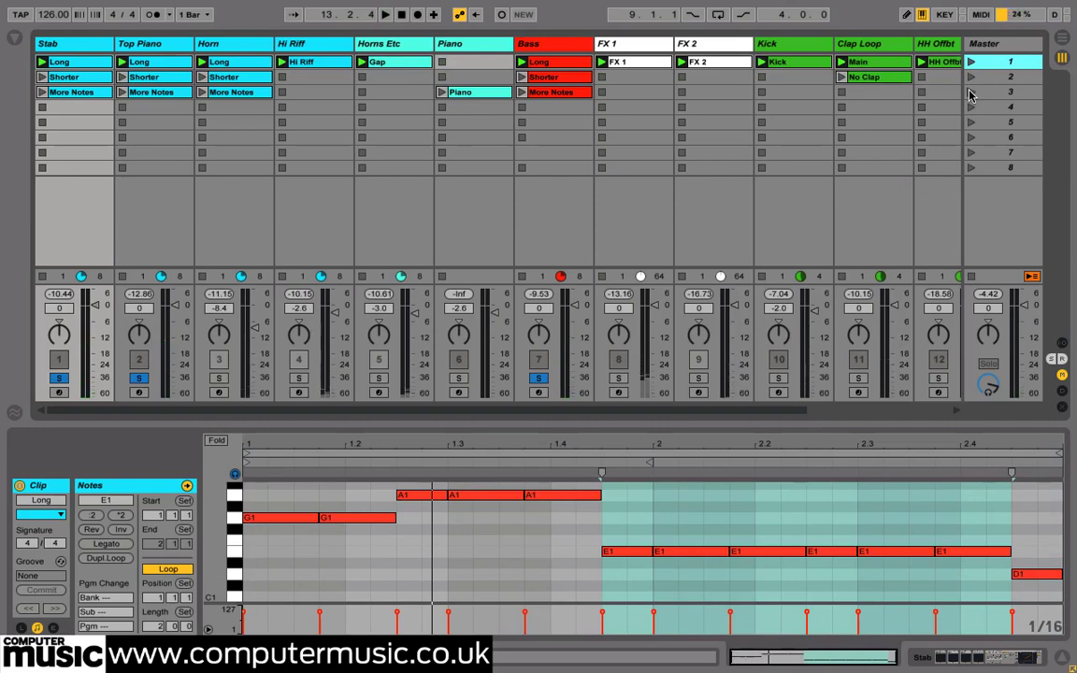
Play scene 3 while viewing the notes of Stab's More Notes clip, and compare it with scenes 1 and 2, ending on scene 2.
{"action": "left_click", "coordinate": [972, 92]}
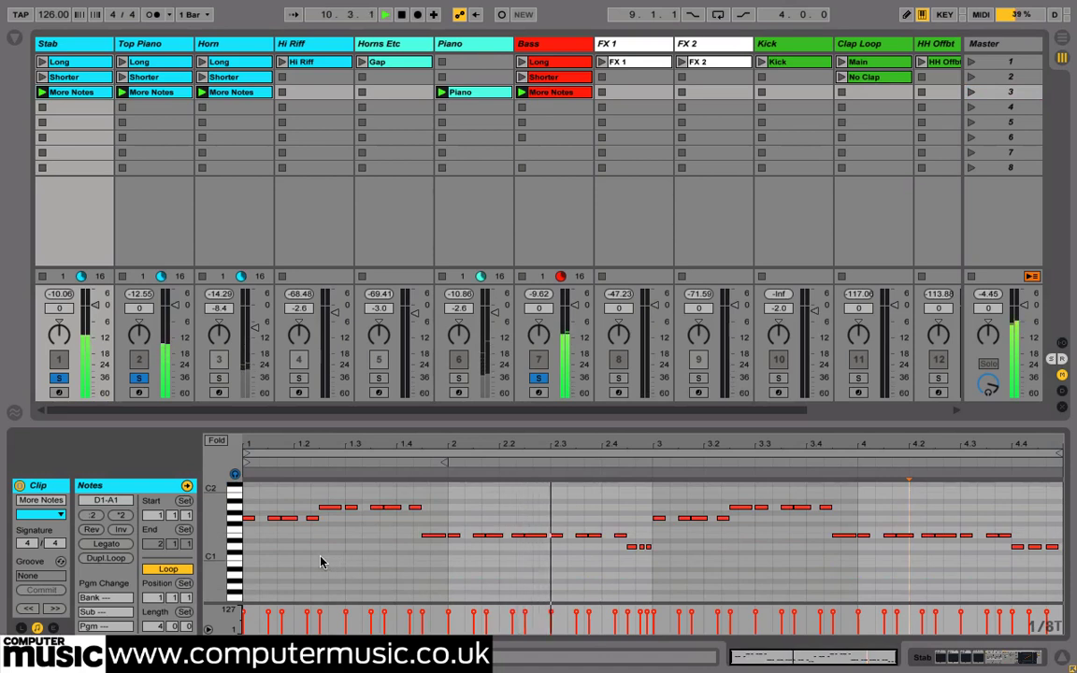
{"action": "scroll", "coordinate": [318, 562], "scroll_direction": "up", "scroll_amount": 1}
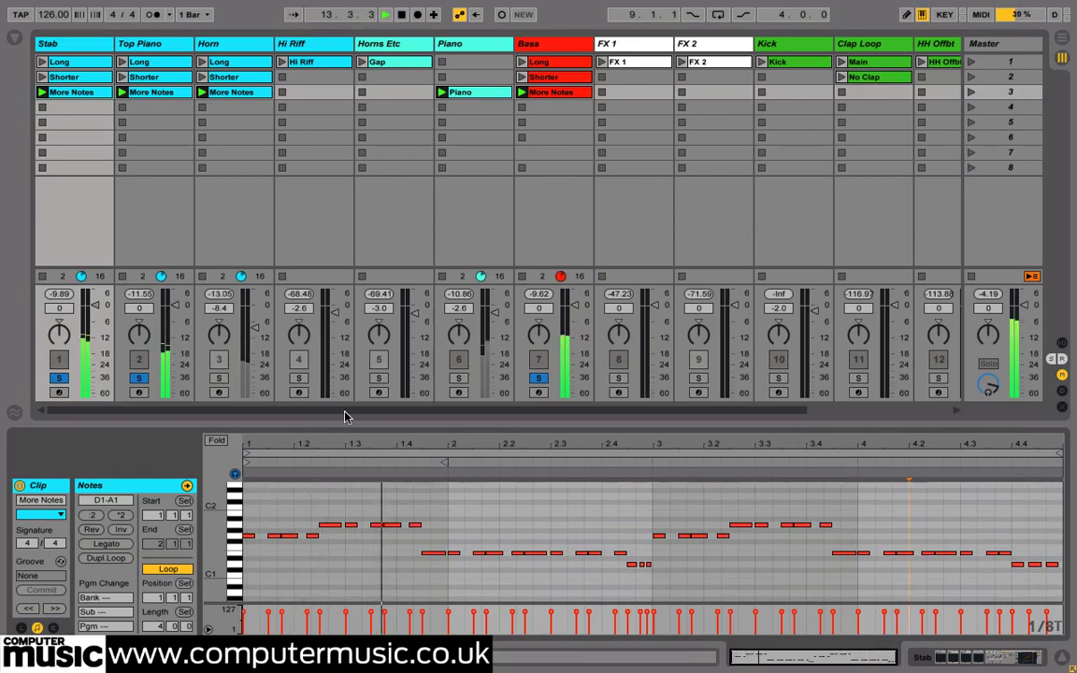
{"action": "left_click", "coordinate": [971, 62]}
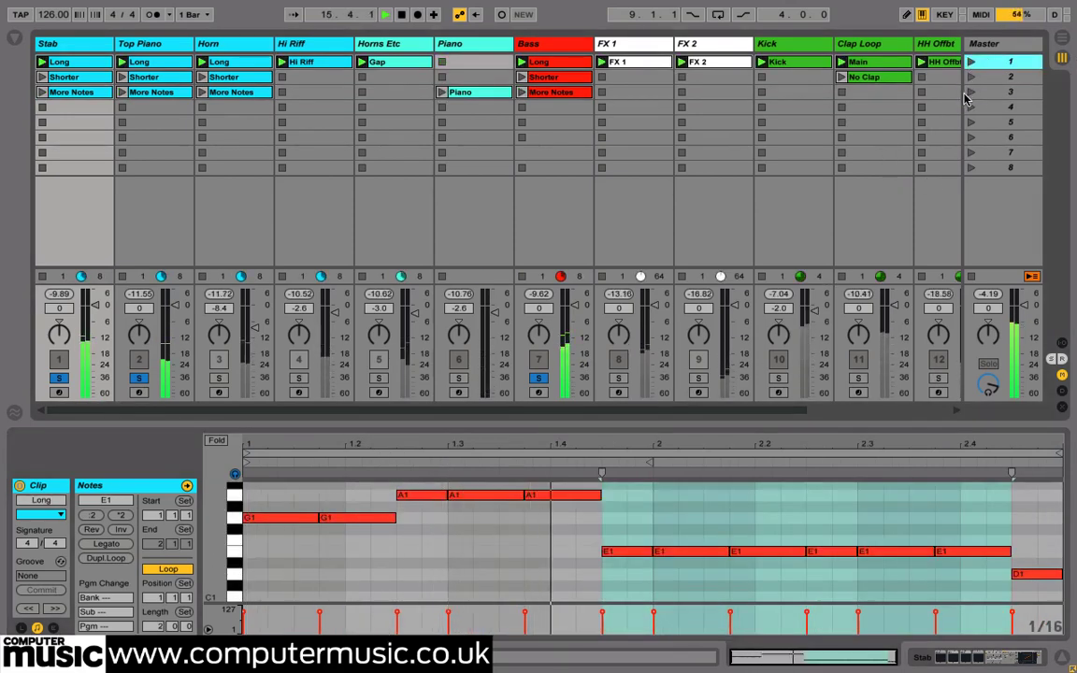
{"action": "left_click", "coordinate": [971, 91]}
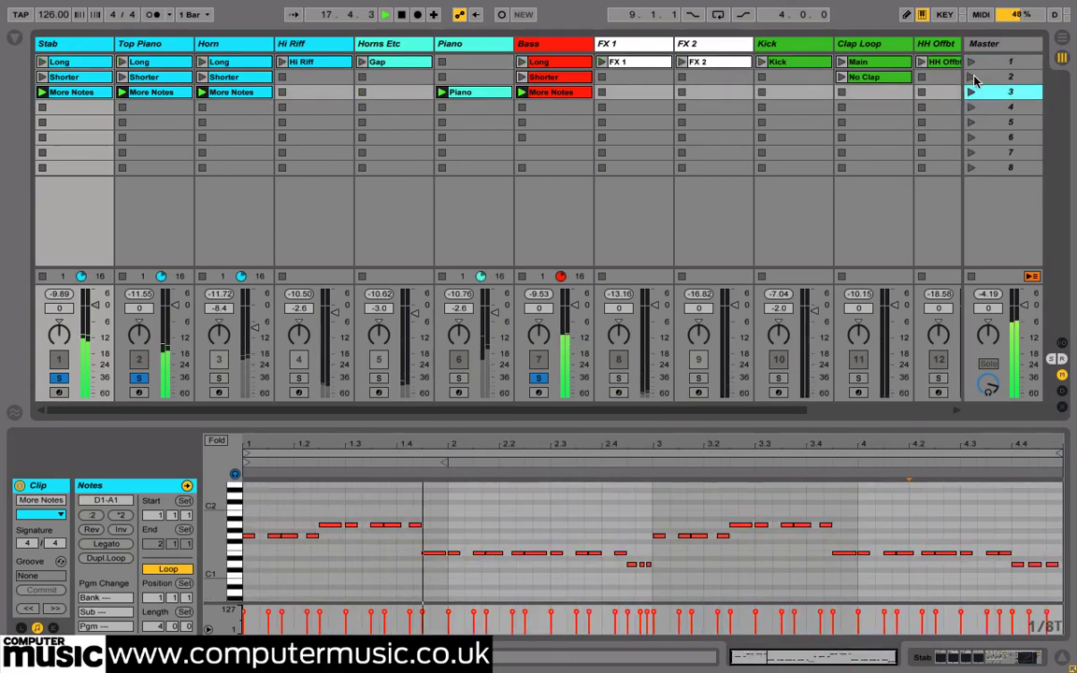
{"action": "left_click", "coordinate": [973, 81]}
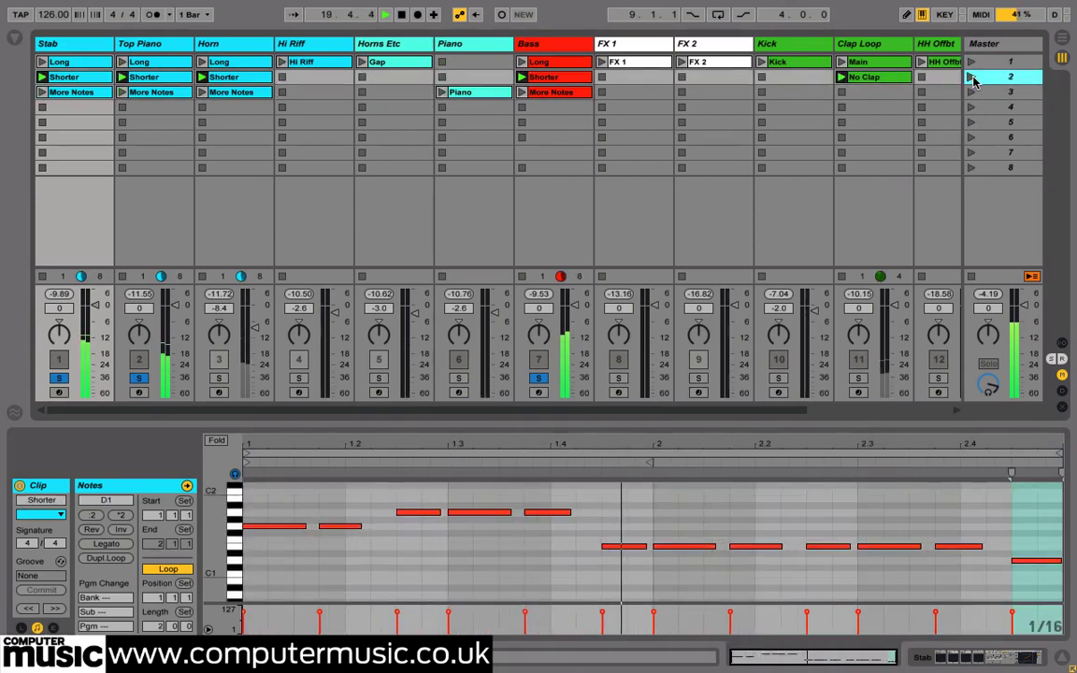
Turn off the track solos and launch scene 1 to hear the full arrangement of parts.
{"action": "left_click", "coordinate": [537, 379]}
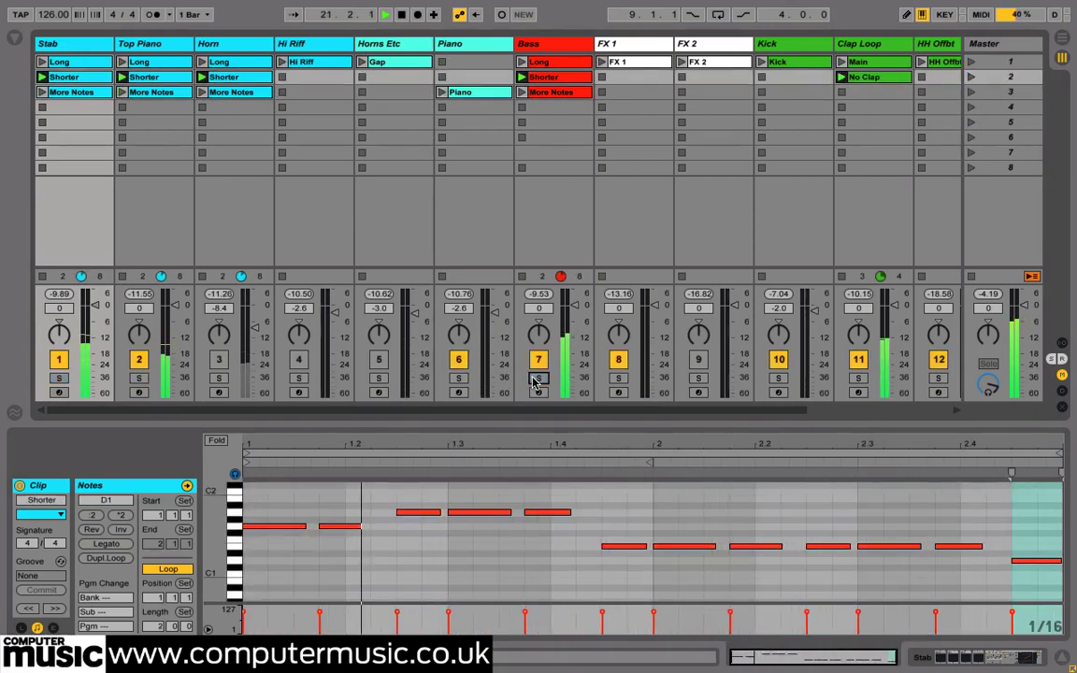
{"action": "left_click", "coordinate": [972, 63]}
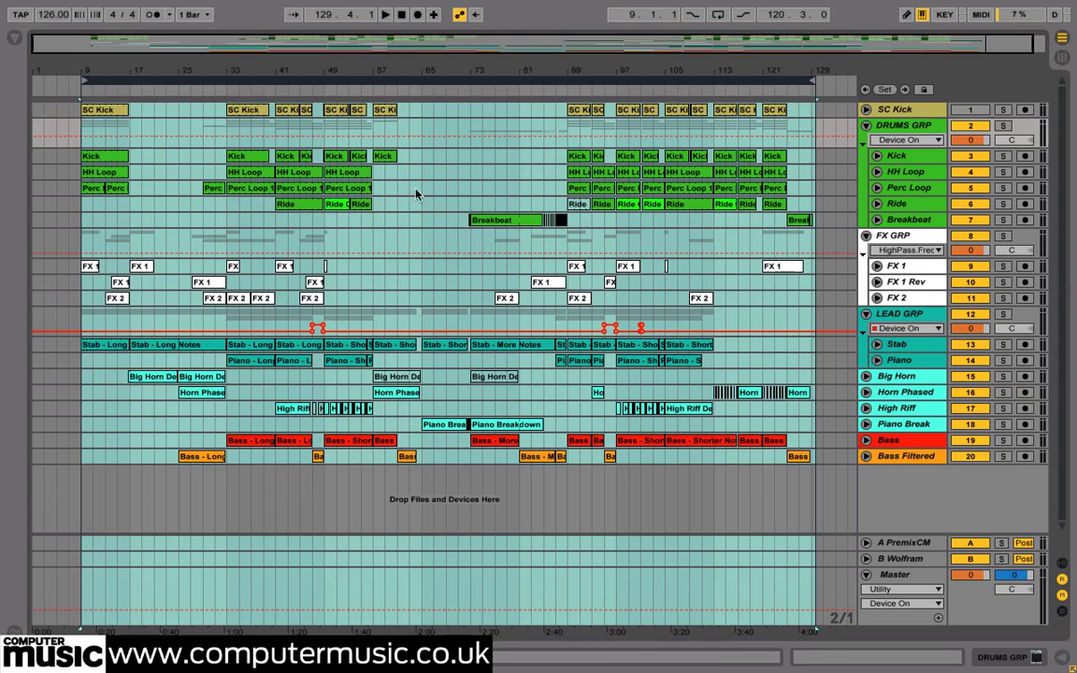
Loop the four bars covered by the SC Kick clip at bar 41 and play them with DRUMS GRP soloed.
{"action": "left_click_drag", "start_coordinate": [300, 74], "coordinate": [297, 105]}
{"action": "left_click", "coordinate": [297, 116]}
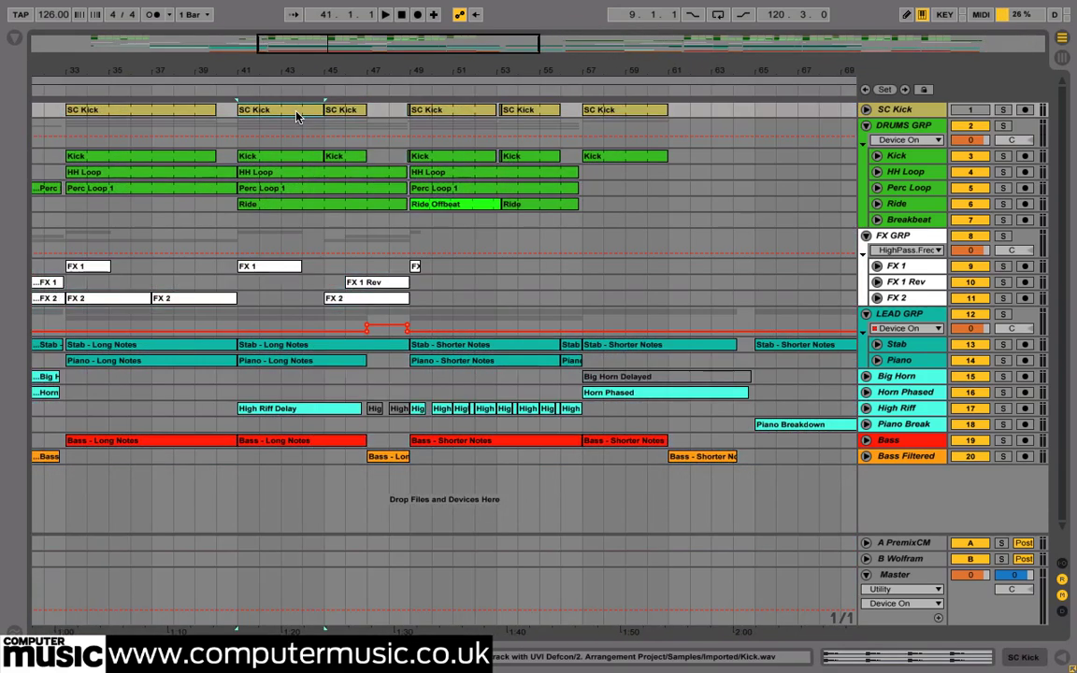
{"action": "key", "text": "ctrl+l"}
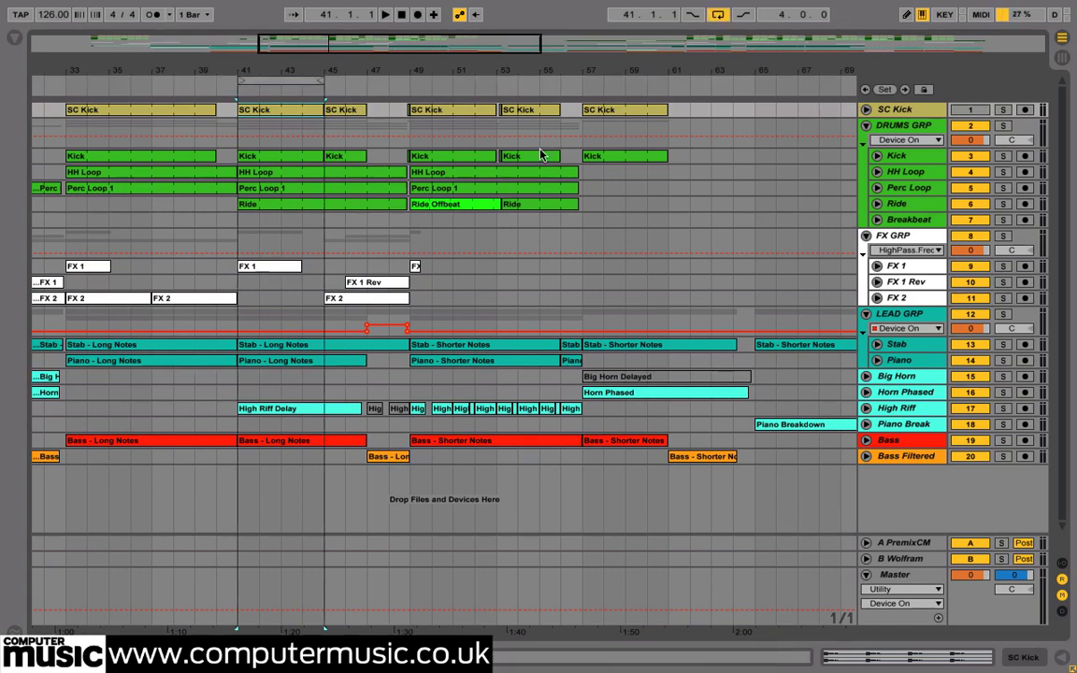
{"action": "left_click", "coordinate": [1001, 126]}
{"action": "key", "text": "space"}
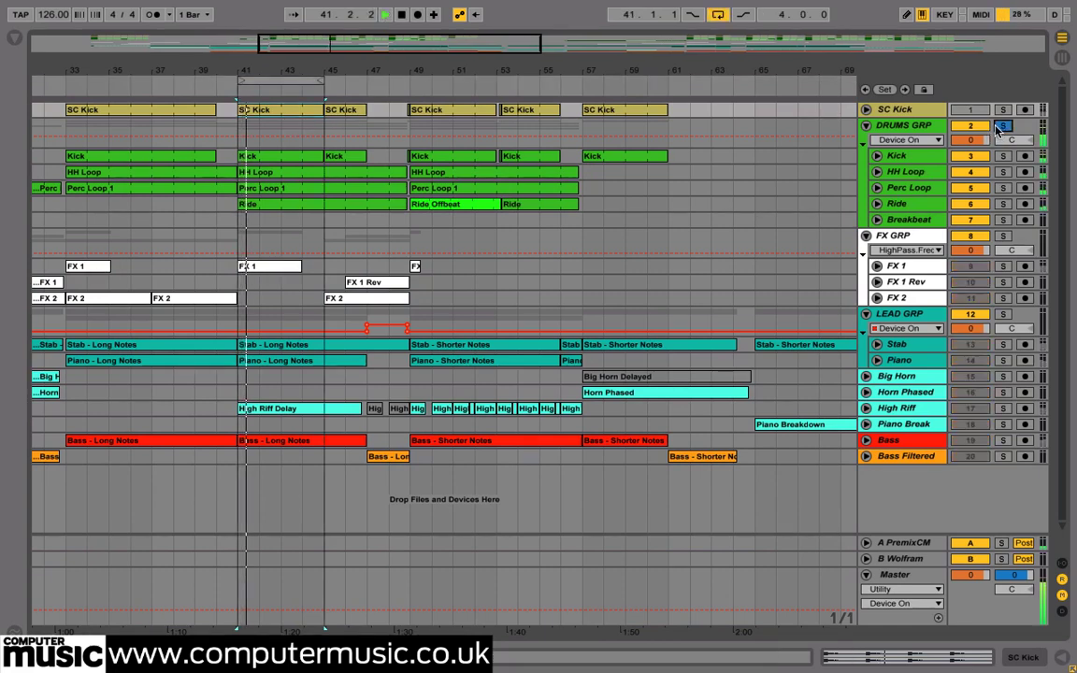
Show the DRUMS GRP device chain, enlarge its lane to reveal the sends, and examine its Send A level in the Session mixer.
{"action": "left_click", "coordinate": [904, 127]}
{"action": "double_click", "coordinate": [903, 128]}
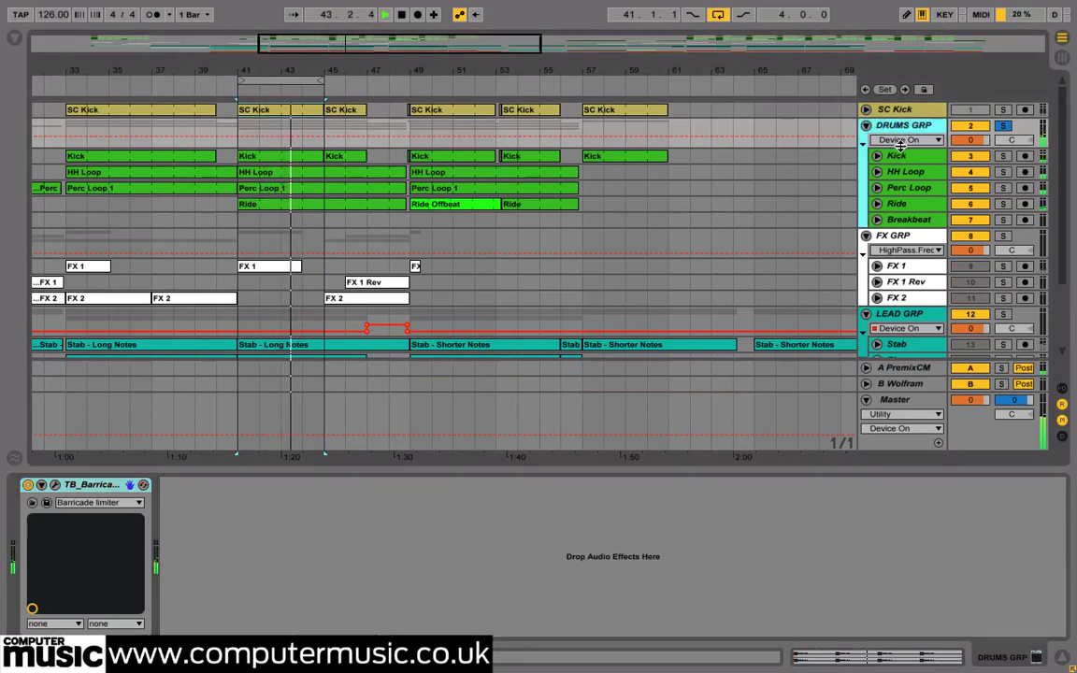
{"action": "left_click_drag", "start_coordinate": [900, 149], "coordinate": [900, 165]}
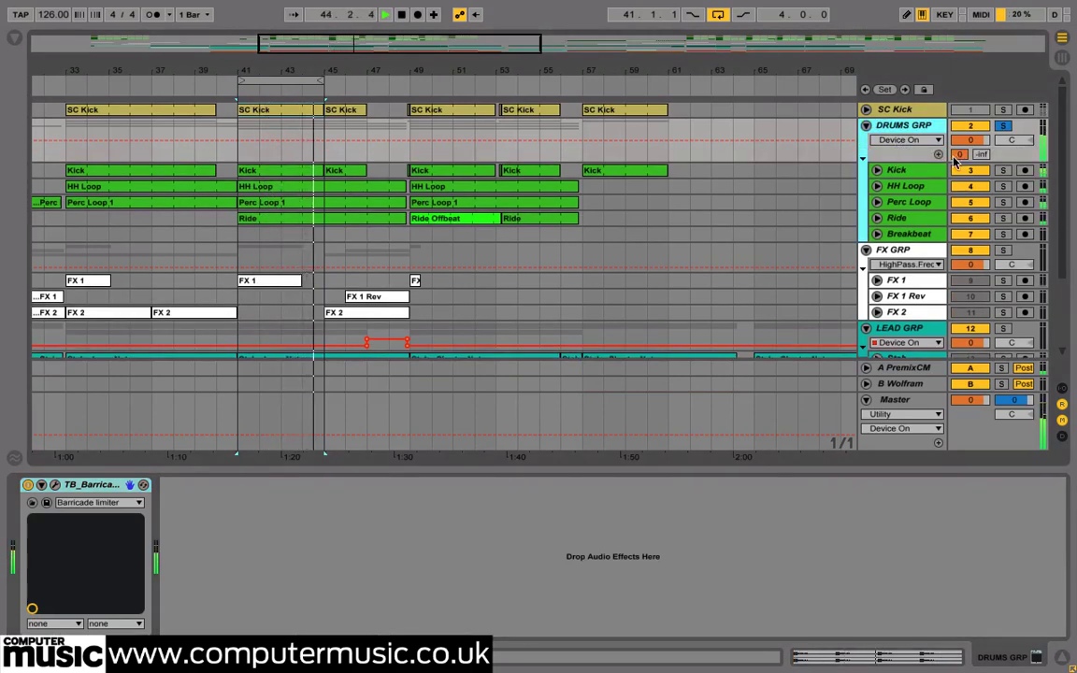
{"action": "key", "text": "Tab"}
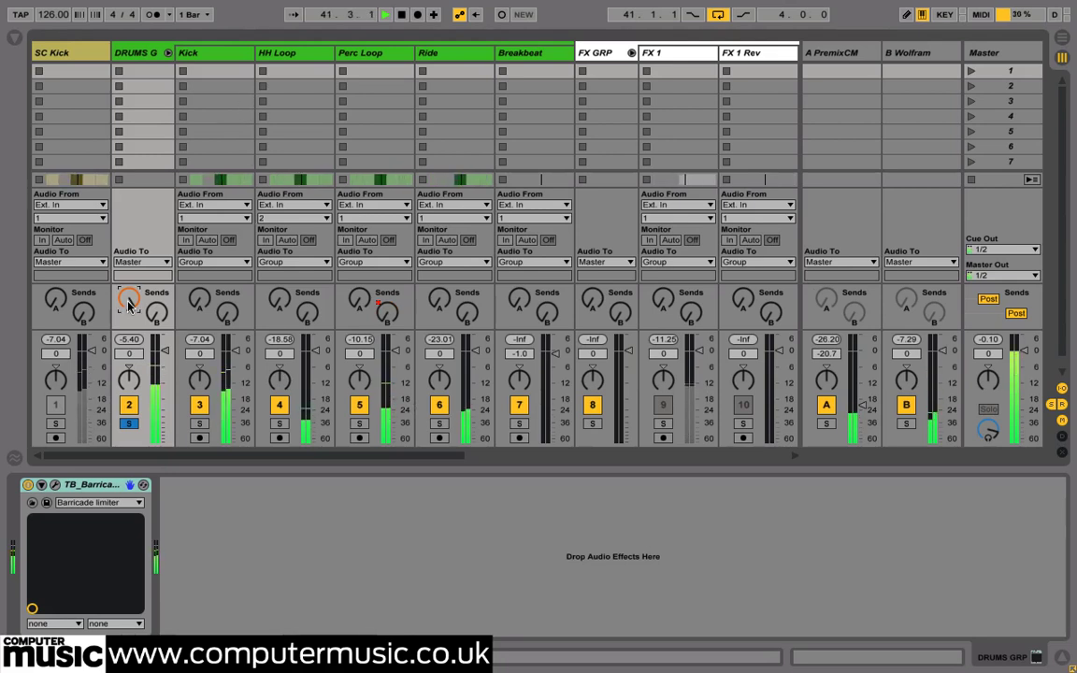
Solo the A PremixCM return and examine the PremixCM plug-in's gain, EQ and output settings before closing its window.
{"action": "left_click", "coordinate": [832, 54]}
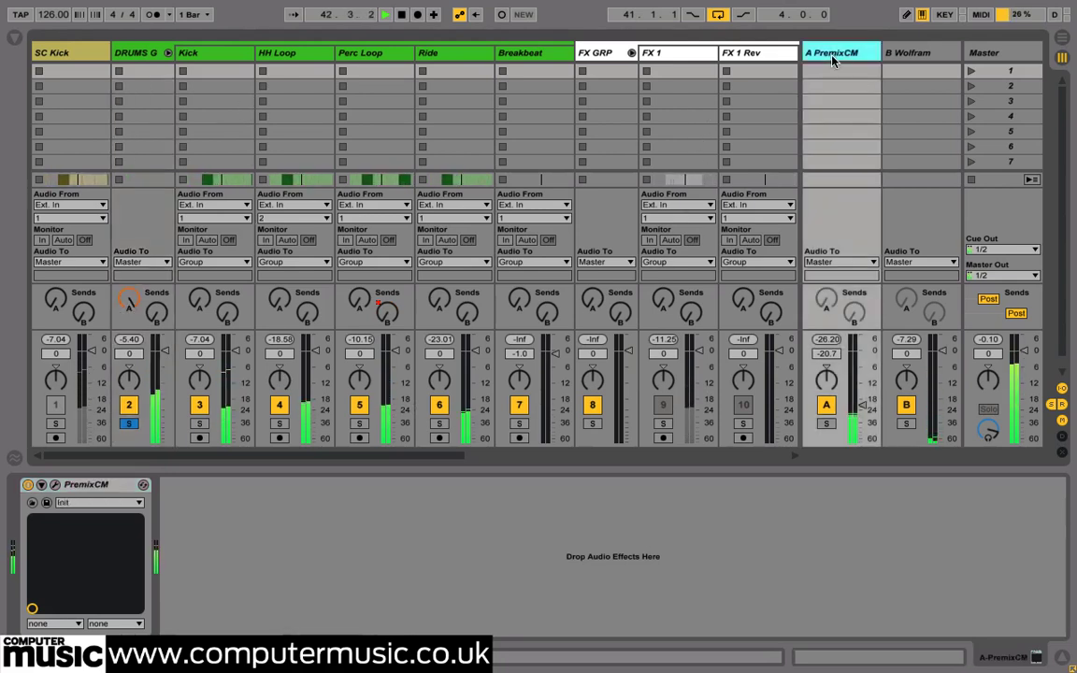
{"action": "left_click", "coordinate": [826, 424]}
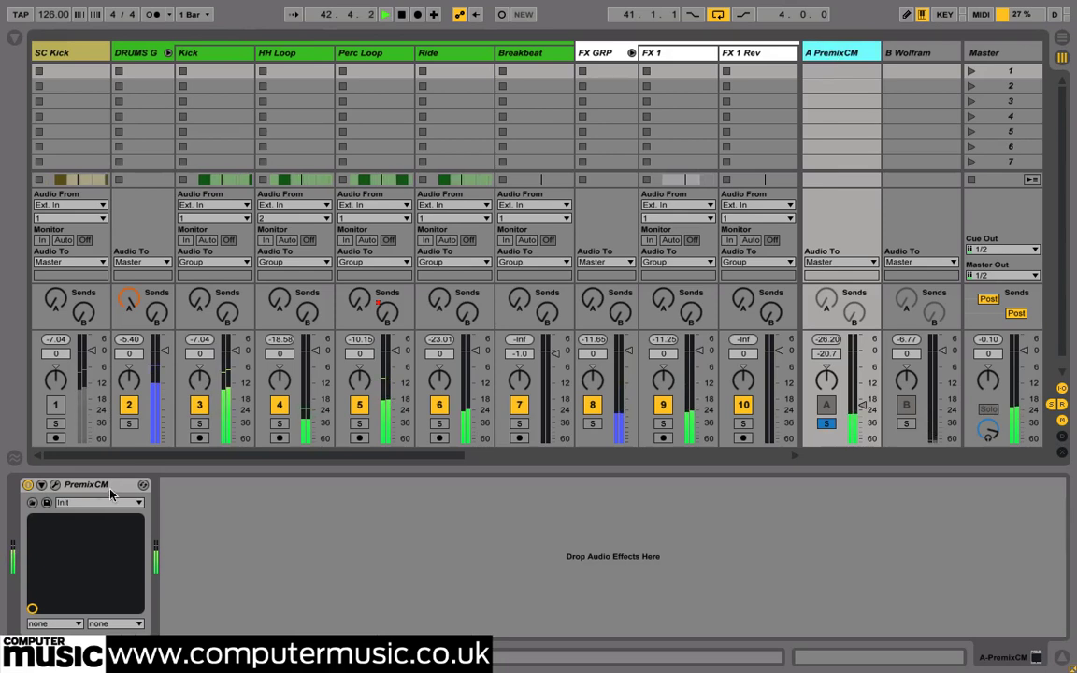
{"action": "left_click", "coordinate": [55, 485]}
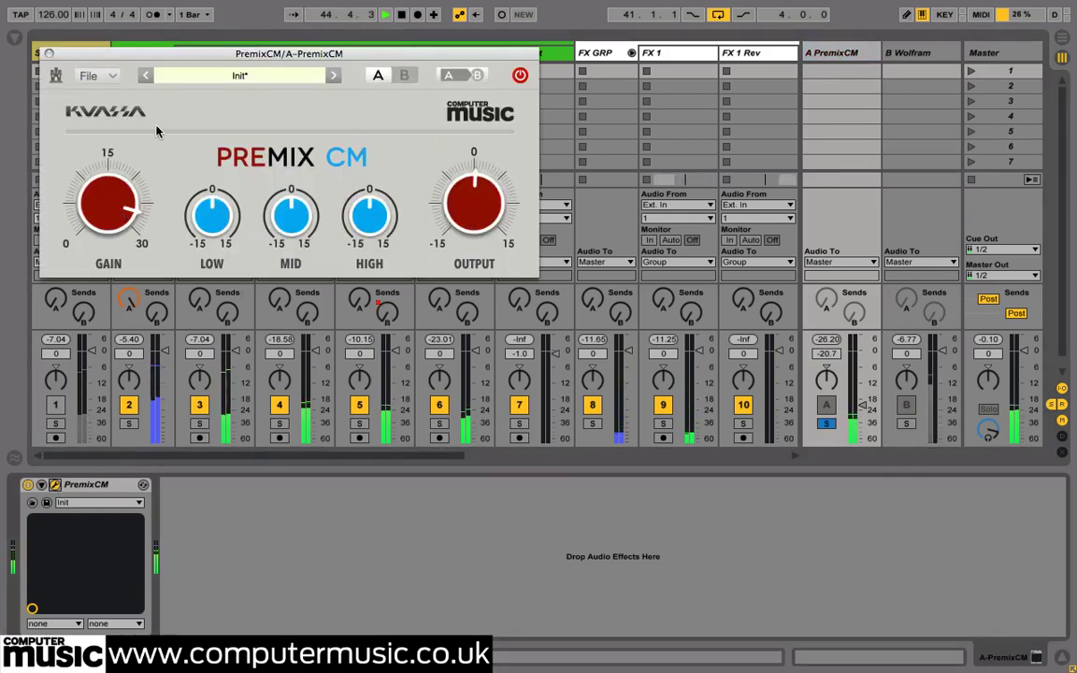
{"action": "left_click", "coordinate": [50, 54]}
Back in the Arrangement, unsolo the PremixCM return, solo DRUMS GRP and compare the drums with return A off and on.
{"action": "key", "text": "Tab"}
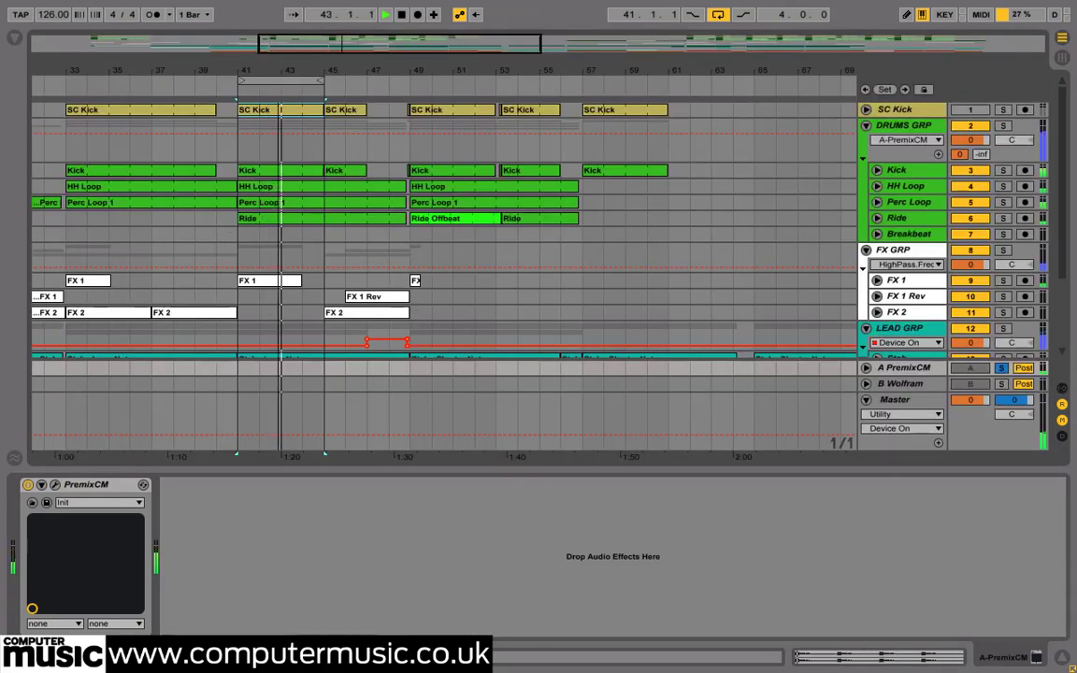
{"action": "left_click_drag", "start_coordinate": [282, 70], "coordinate": [337, 99]}
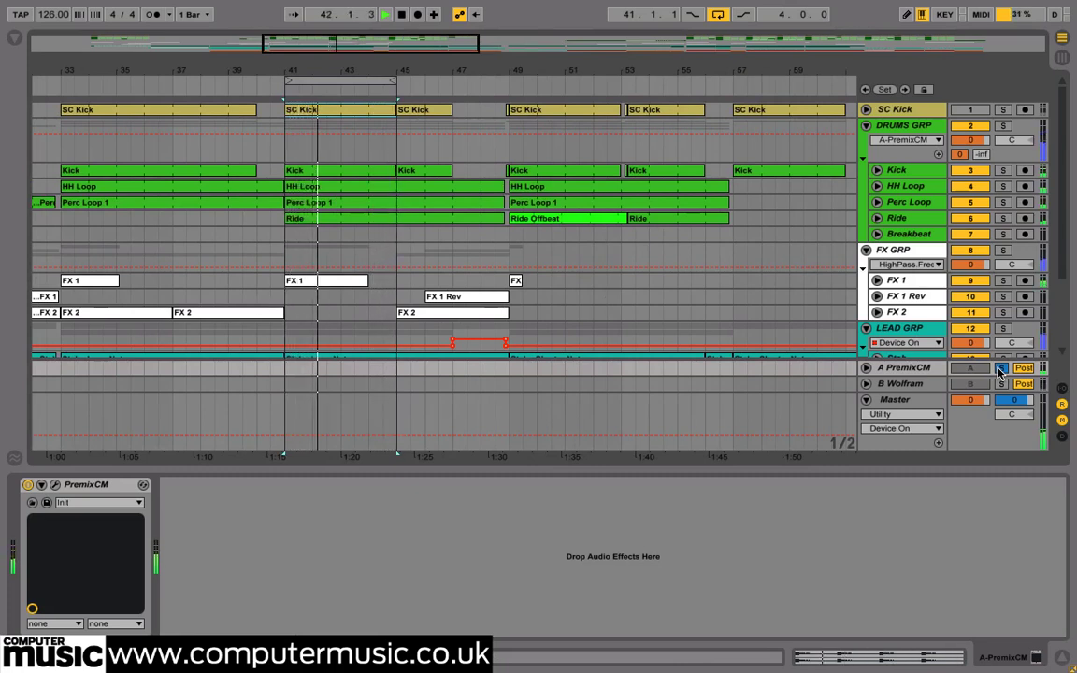
{"action": "left_click", "coordinate": [999, 373]}
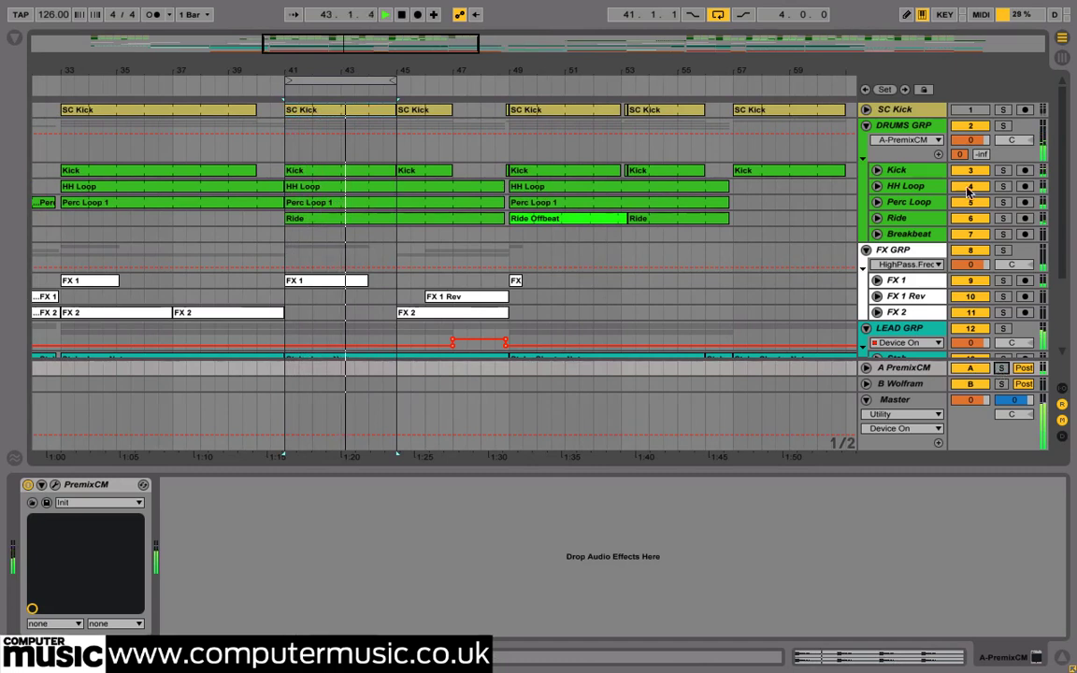
{"action": "left_click", "coordinate": [1002, 126]}
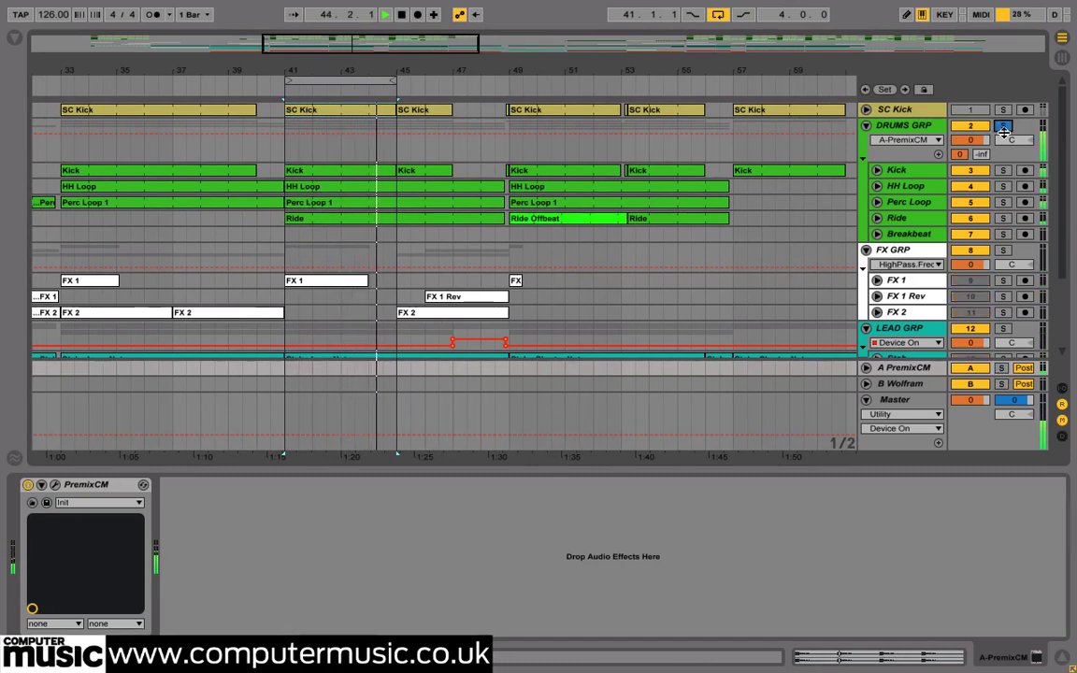
{"action": "left_click", "coordinate": [980, 369]}
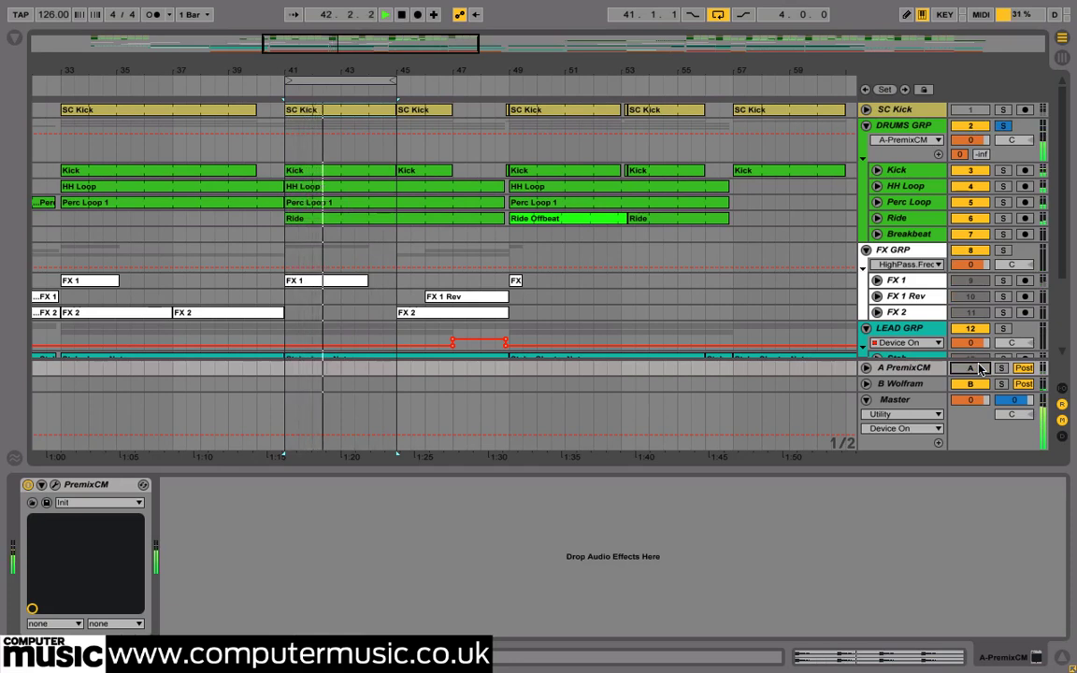
{"action": "left_click", "coordinate": [978, 368]}
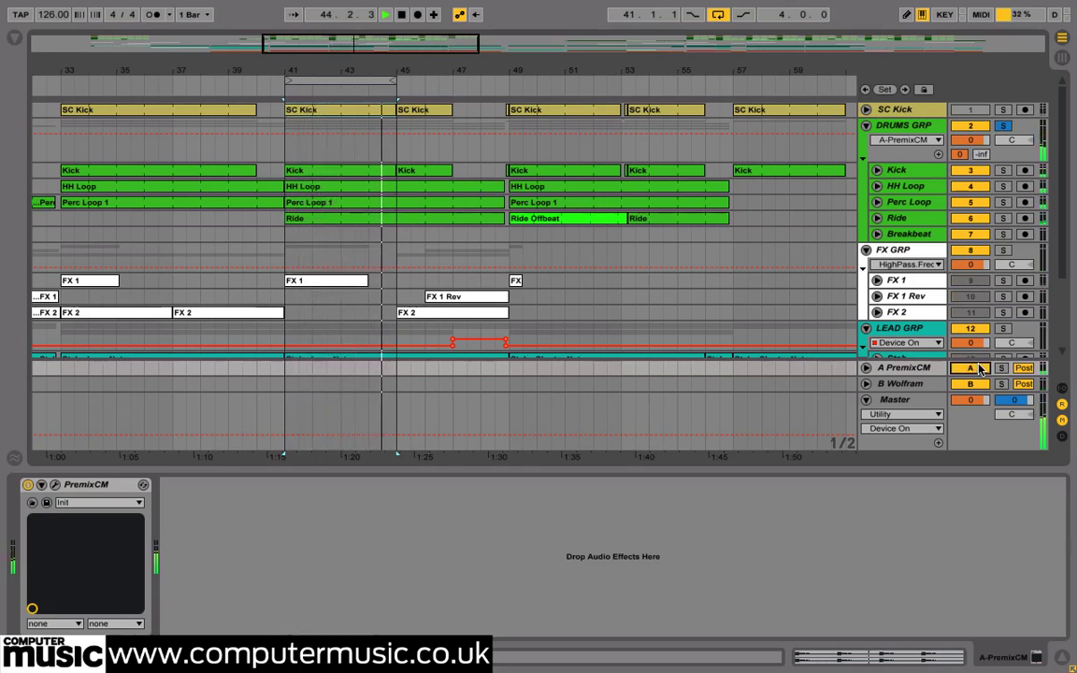
{"action": "key", "text": "space"}
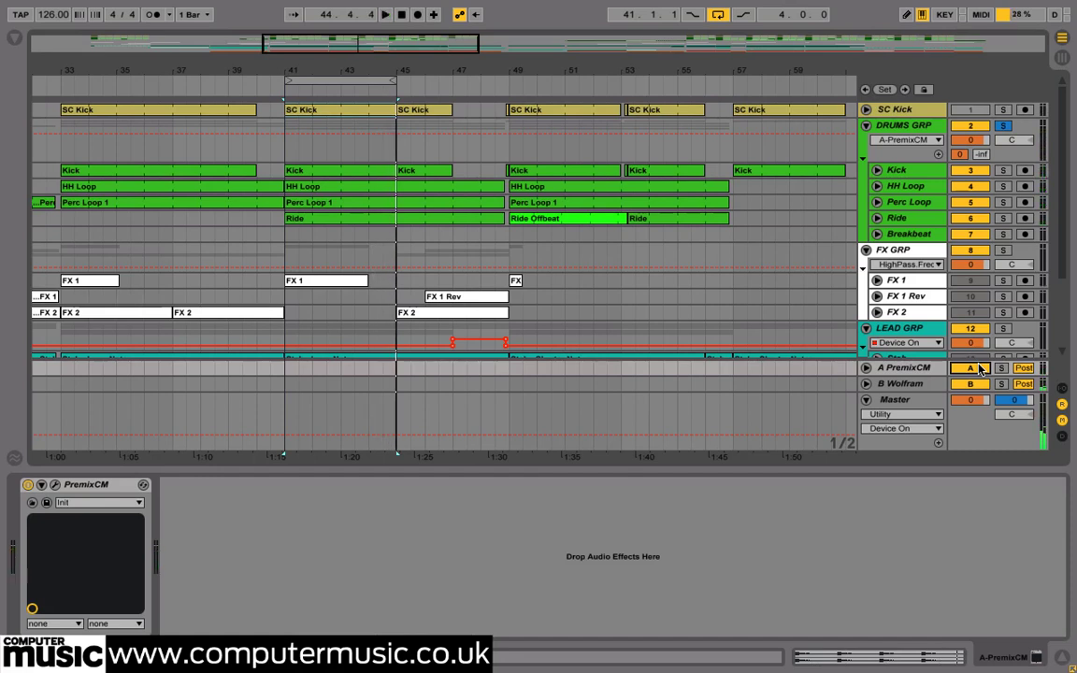
Open the TB Barricade limiter on DRUMS GRP and examine its settings during playback, closing the plug-in window and stopping playback at the end.
{"action": "left_click", "coordinate": [917, 127]}
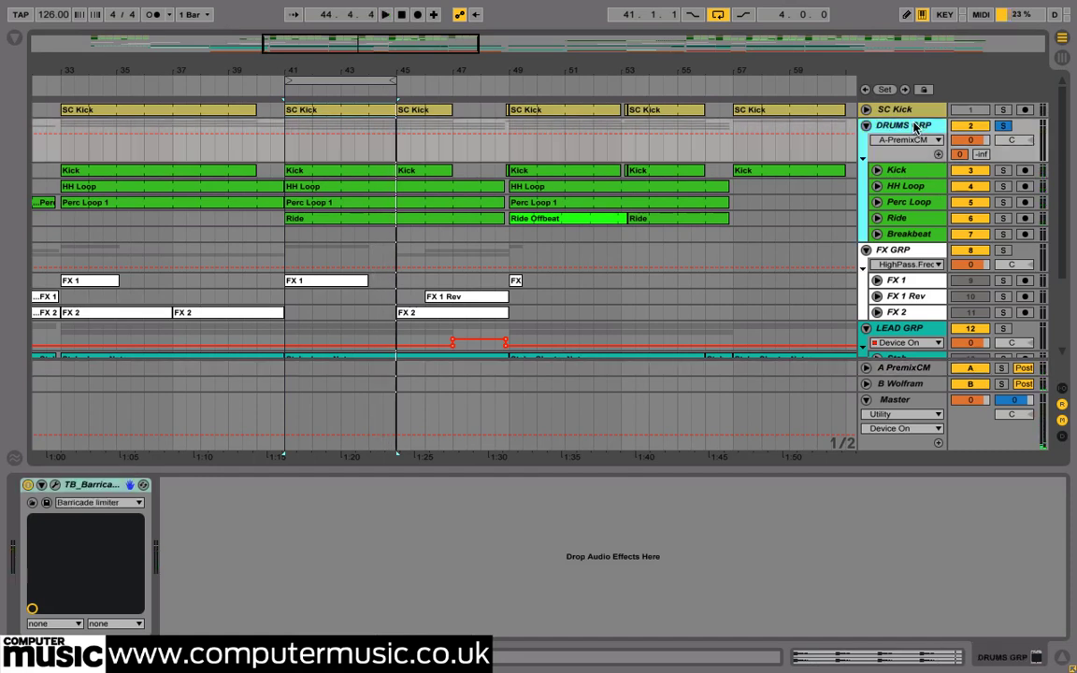
{"action": "left_click", "coordinate": [55, 485]}
{"action": "key", "text": "space"}
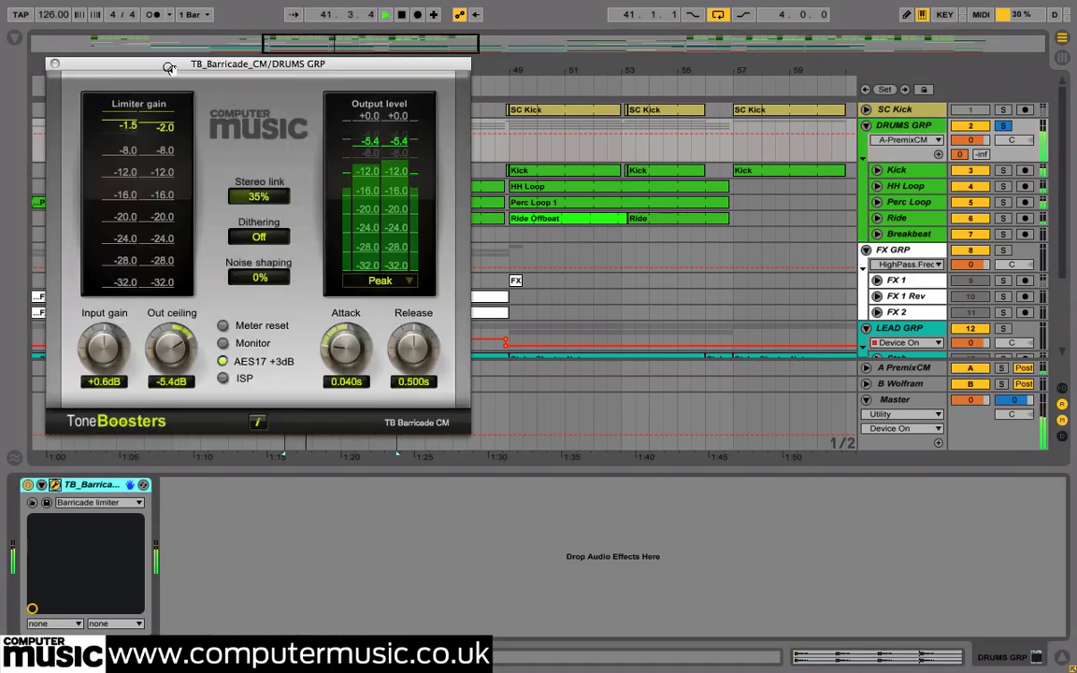
{"action": "left_click_drag", "start_coordinate": [170, 68], "coordinate": [549, 99]}
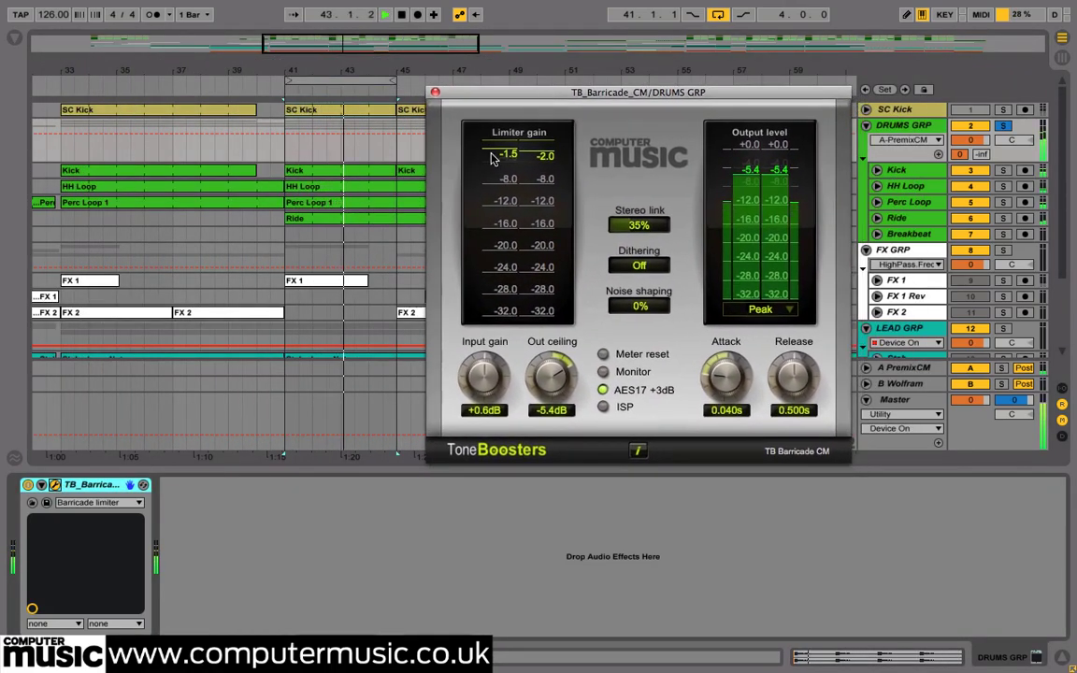
{"action": "left_click", "coordinate": [435, 92]}
{"action": "left_click_drag", "start_coordinate": [428, 69], "coordinate": [428, 56]}
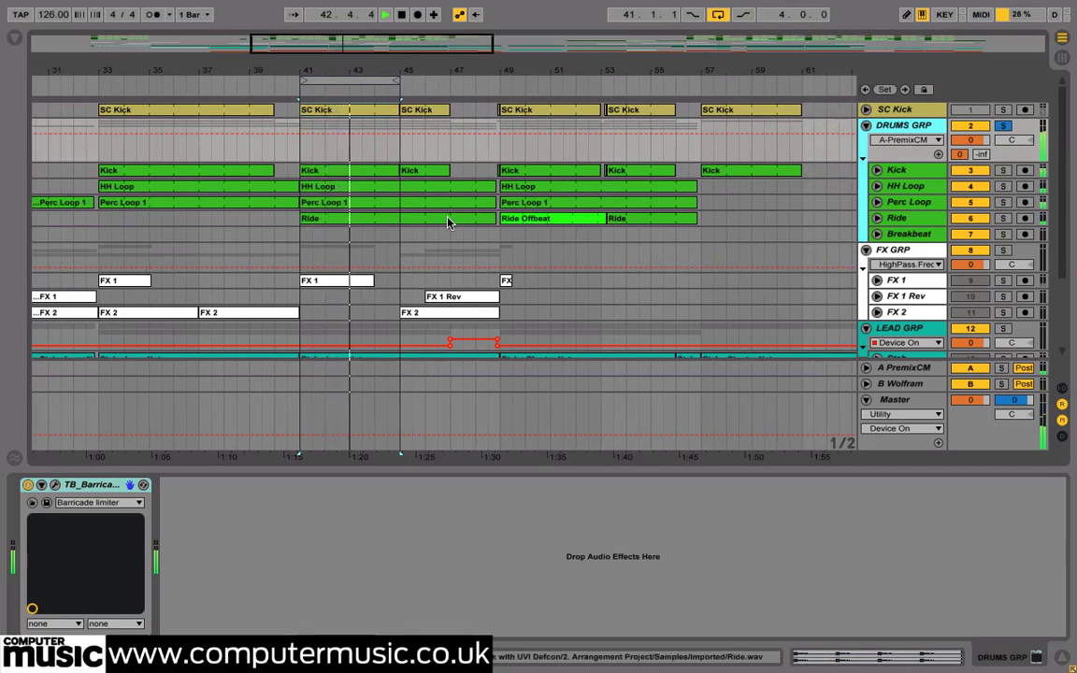
{"action": "key", "text": "space"}
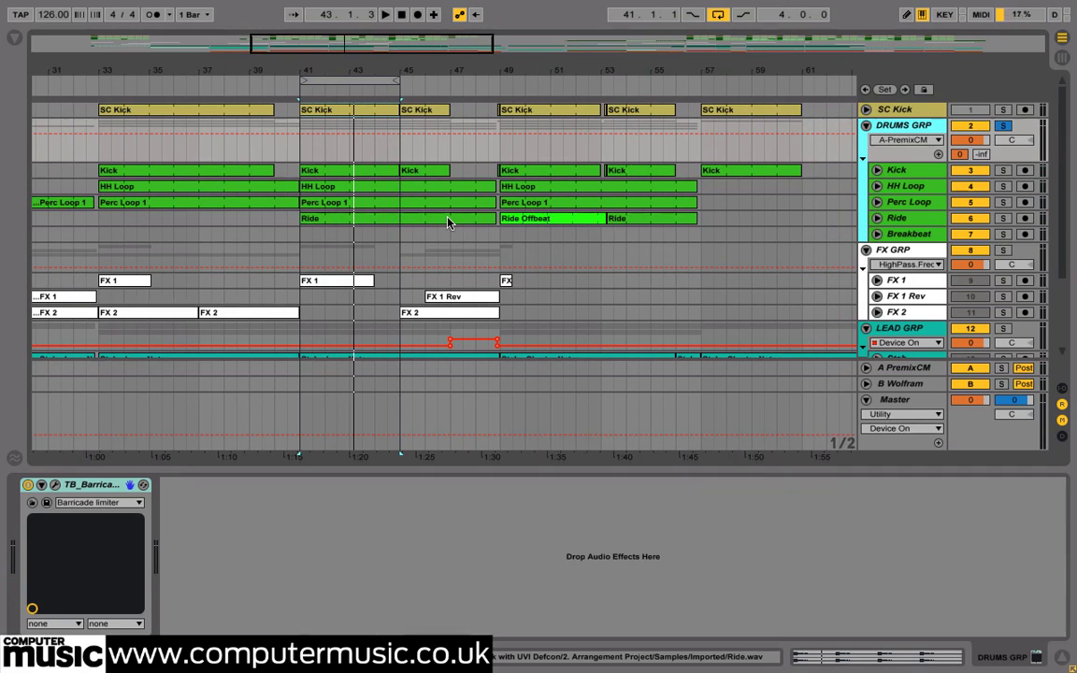
Unfold the SC Kick track and audition it soloed against the soloed DRUMS GRP, ending with playback stopped and both unsoloed.
{"action": "left_click", "coordinate": [893, 110]}
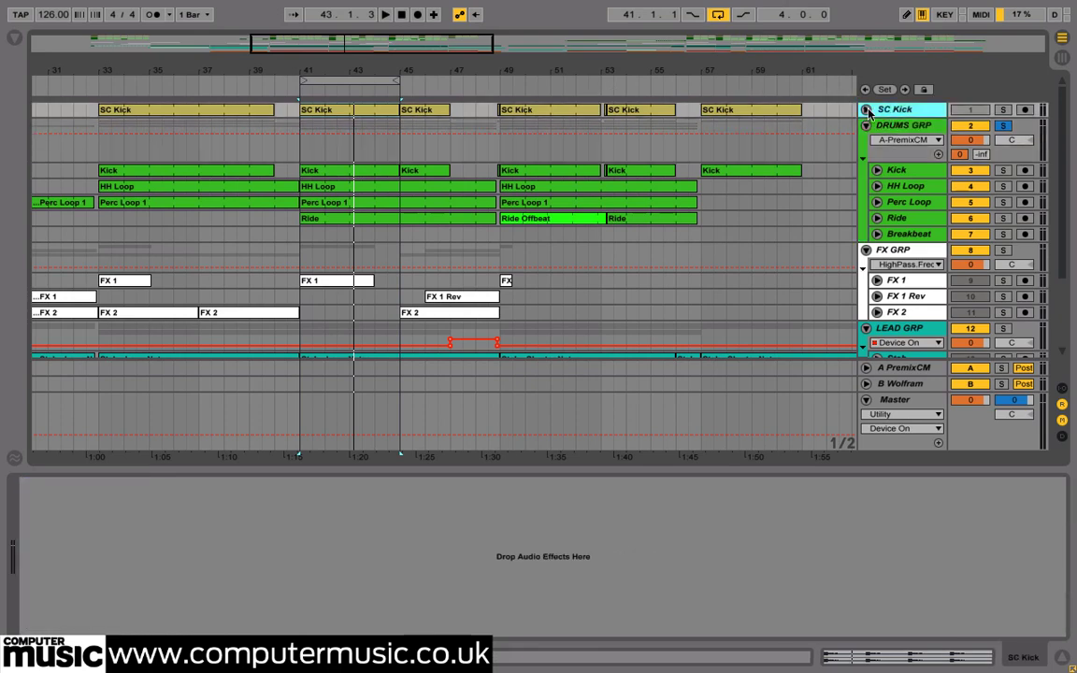
{"action": "left_click", "coordinate": [866, 110]}
{"action": "key", "text": "space"}
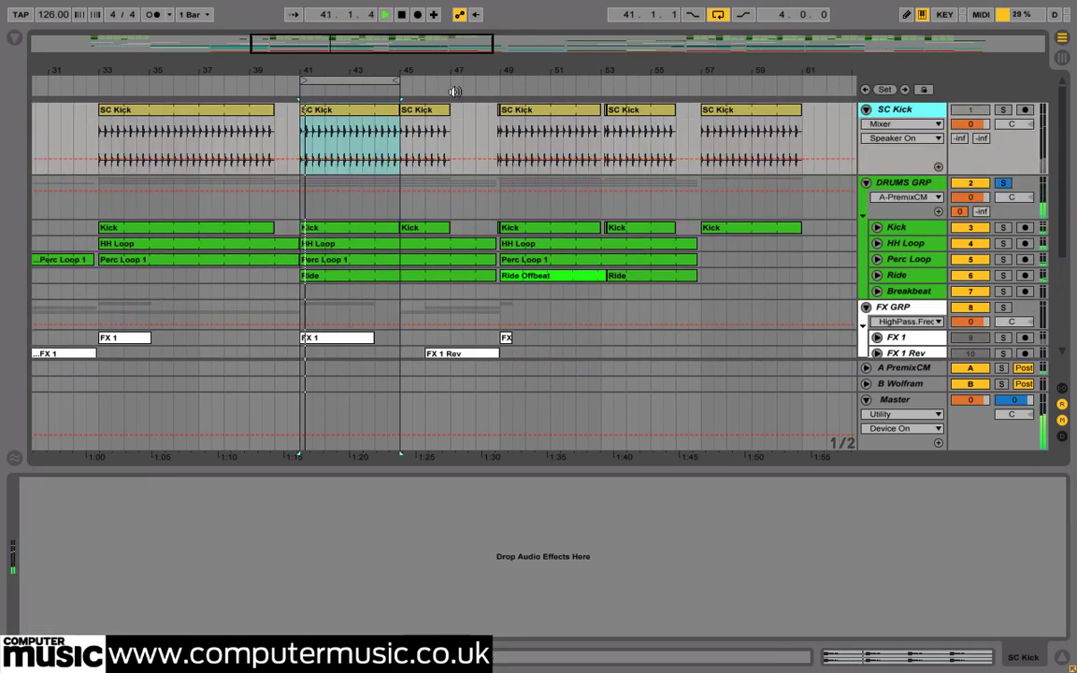
{"action": "left_click", "coordinate": [1004, 110]}
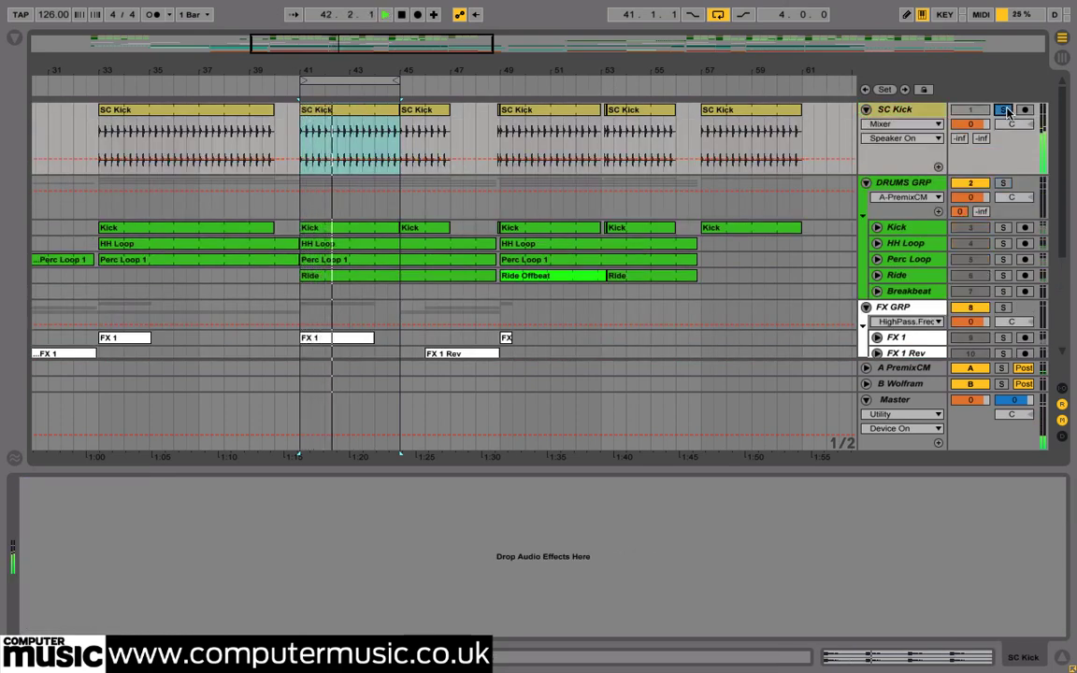
{"action": "left_click", "coordinate": [1005, 111]}
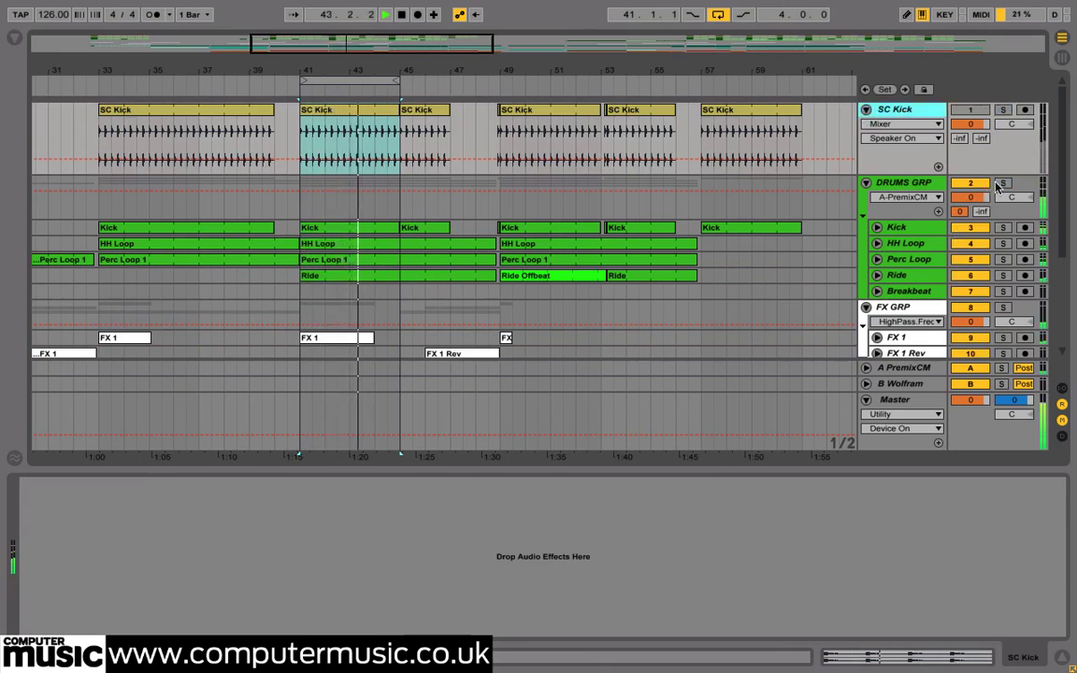
{"action": "left_click", "coordinate": [1002, 184]}
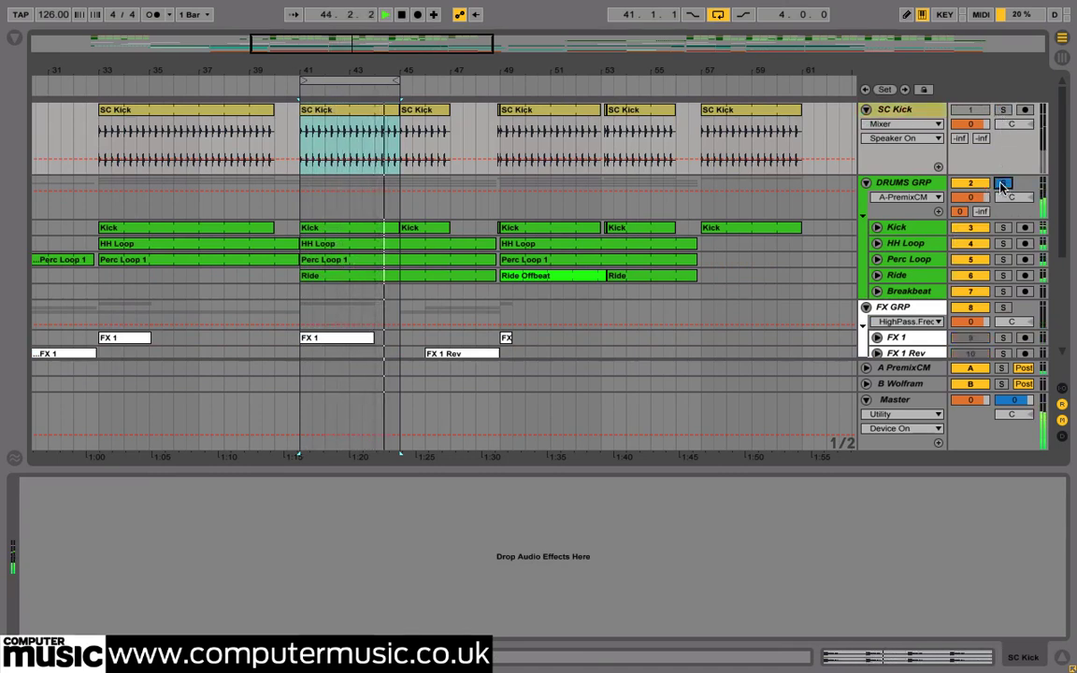
{"action": "key", "text": "space"}
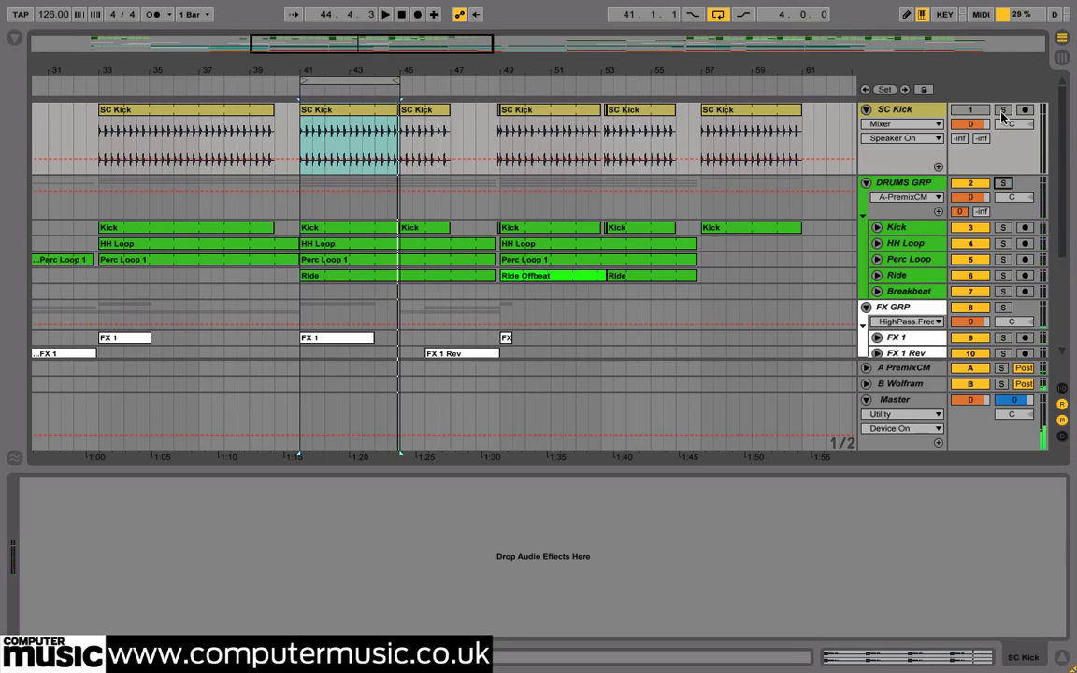
Solo the Bass track and play the loop, switching the SC Kick track's solo on and off to hear how they interact.
{"action": "scroll", "coordinate": [1010, 335], "scroll_direction": "down", "scroll_amount": 5}
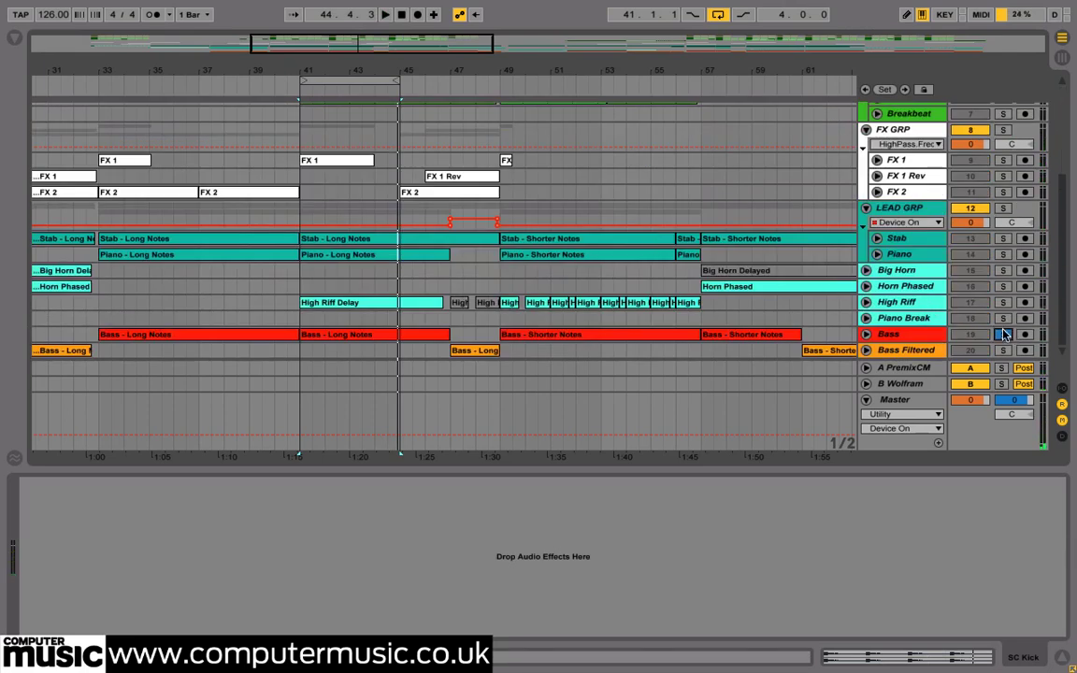
{"action": "scroll", "coordinate": [777, 252], "scroll_direction": "up", "scroll_amount": 5}
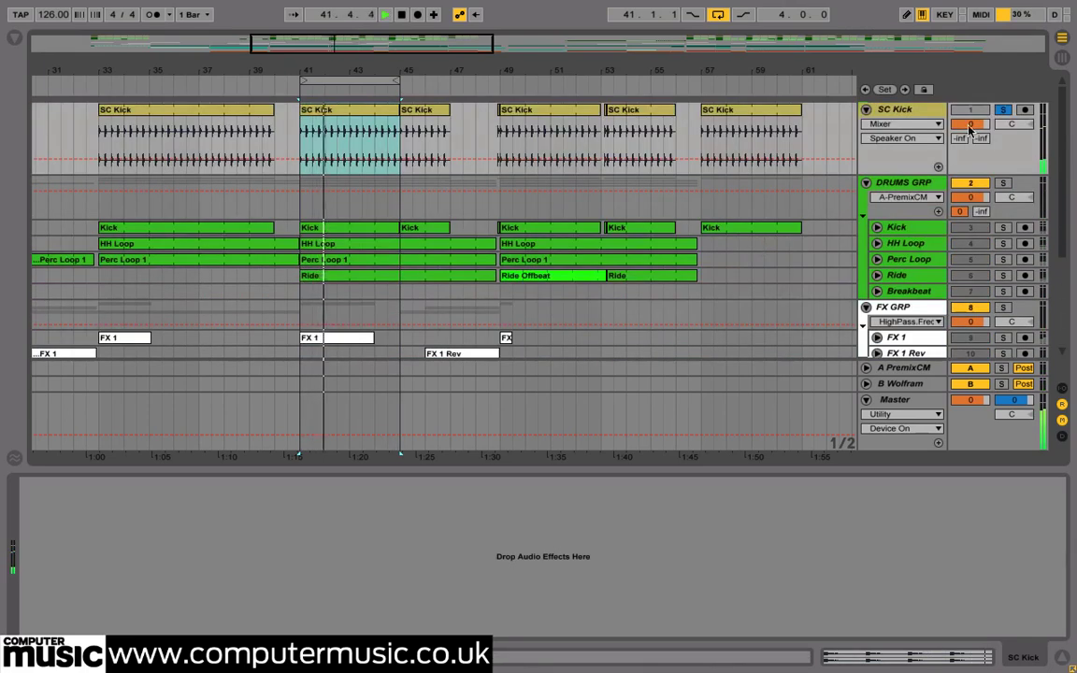
{"action": "left_click", "coordinate": [1001, 113]}
{"action": "left_click", "coordinate": [1002, 111]}
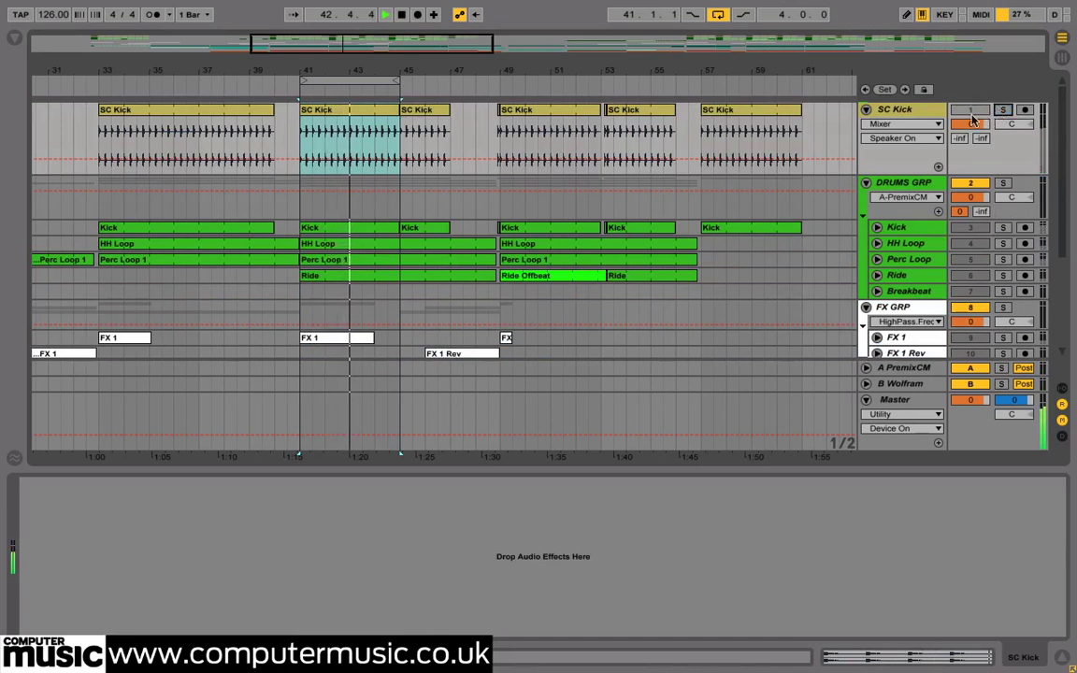
Deactivate the SC Kick clip at bar 41 and reactivate it, comparing how the soloed Bass sounds with and without it.
{"action": "left_click", "coordinate": [916, 112]}
{"action": "left_click", "coordinate": [361, 113]}
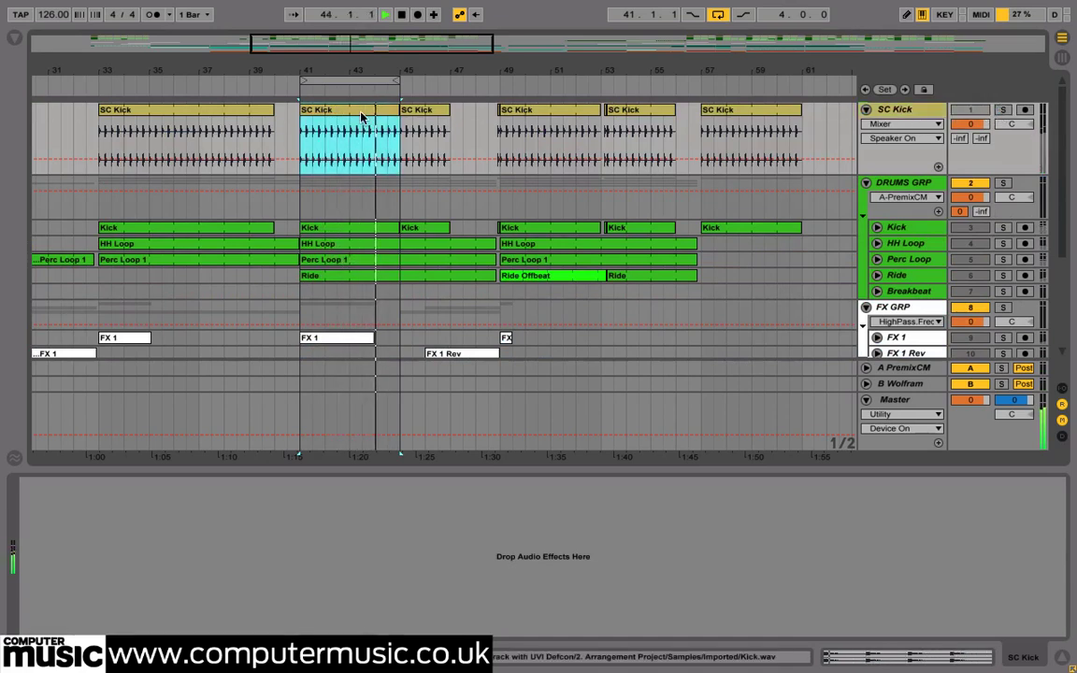
{"action": "key", "text": "0"}
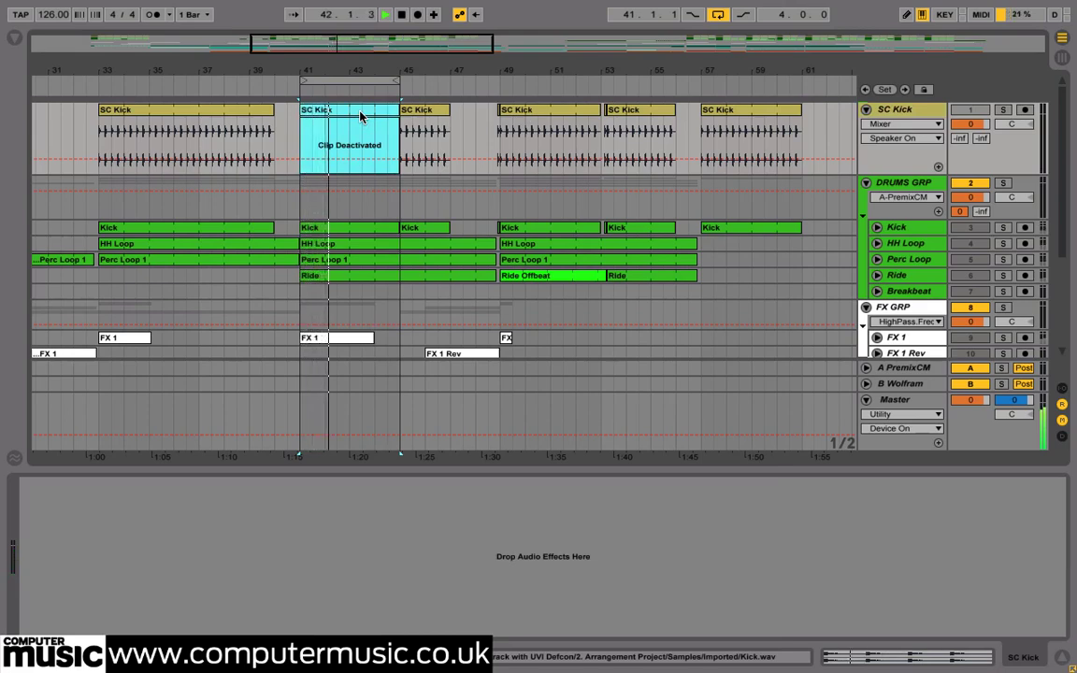
{"action": "key", "text": "0"}
{"action": "scroll", "coordinate": [364, 168], "scroll_direction": "down", "scroll_amount": 5}
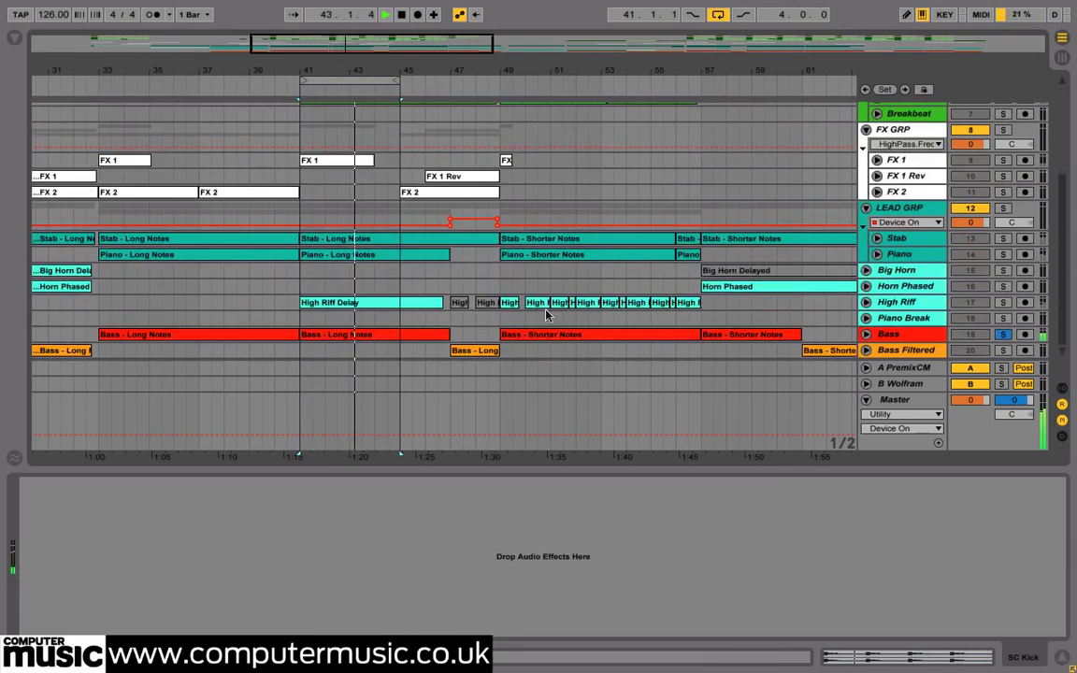
Solo the Stab track together with the Bass, and deactivate and reactivate the SC Kick clip at bar 41 to compare the sidechain effect.
{"action": "left_click", "coordinate": [1003, 239], "text": "super"}
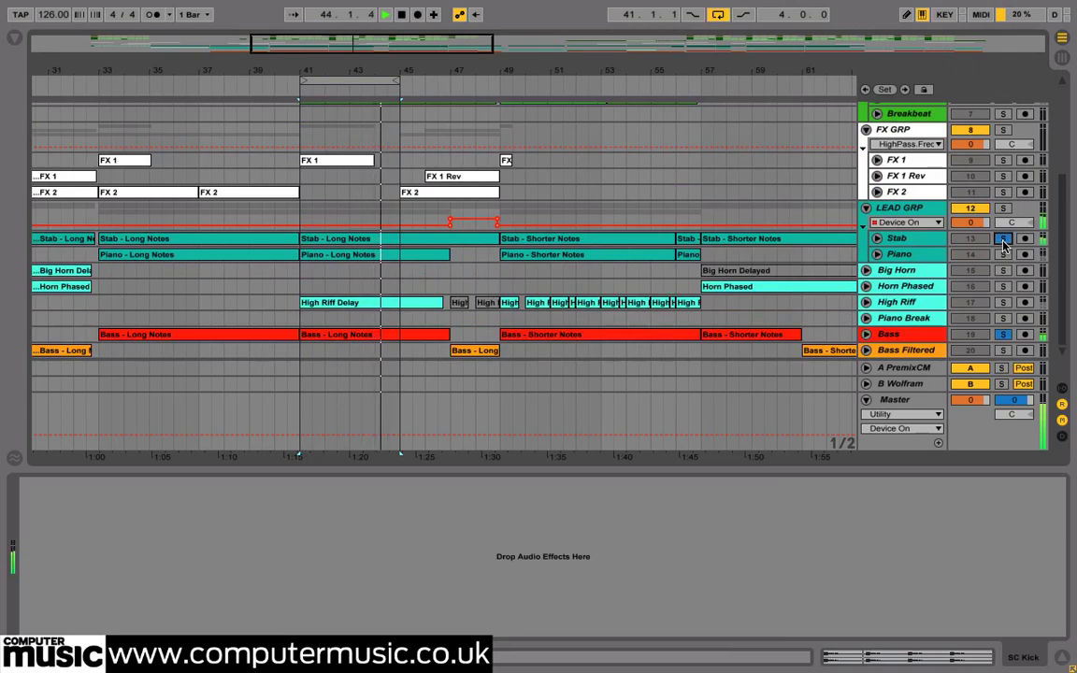
{"action": "scroll", "coordinate": [795, 187], "scroll_direction": "up", "scroll_amount": 5}
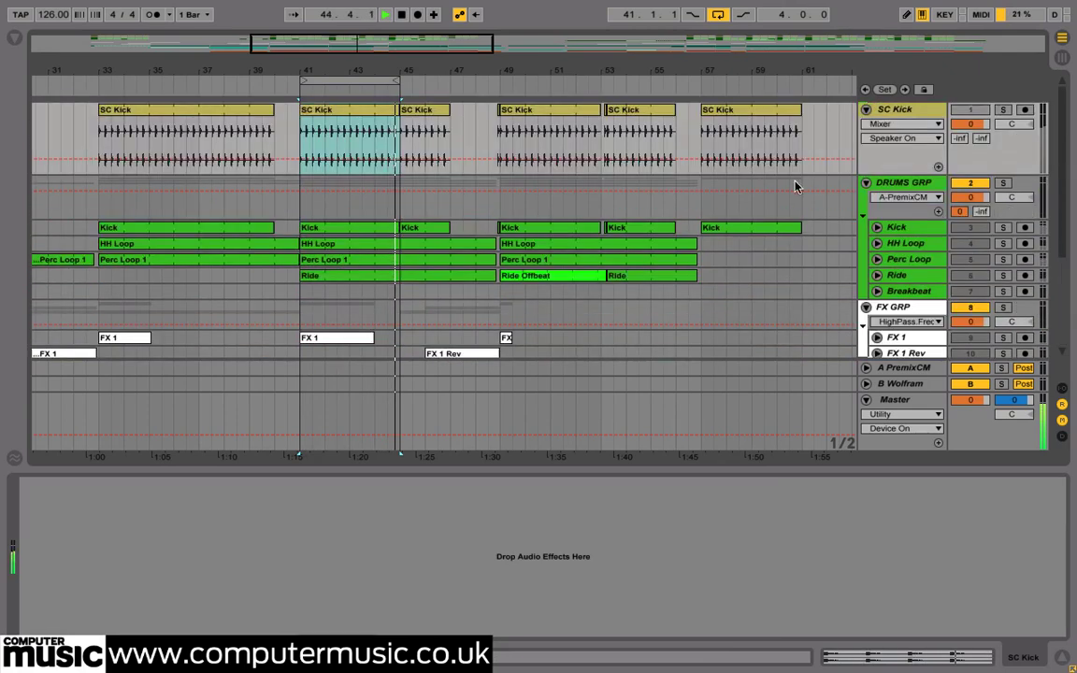
{"action": "left_click", "coordinate": [362, 113]}
{"action": "key", "text": "0"}
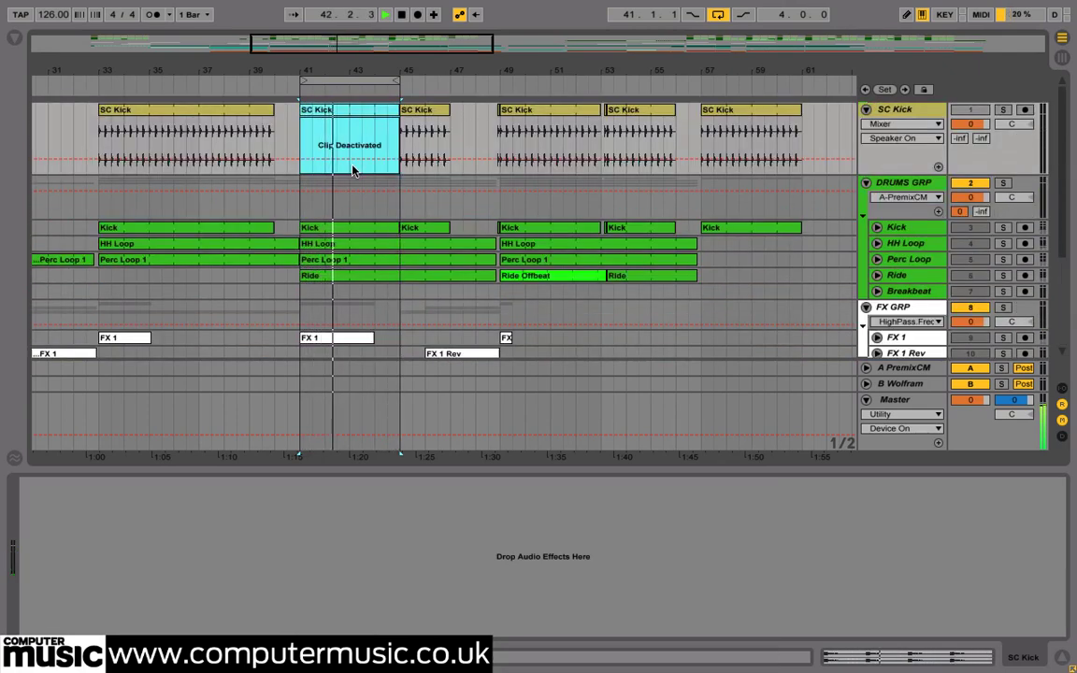
{"action": "key", "text": "0"}
Audition the FX 1 track on its own with the loop playing, and open its Wolfram plug-in window to examine the settings, closing it again.
{"action": "scroll", "coordinate": [353, 168], "scroll_direction": "down", "scroll_amount": 3}
{"action": "scroll", "coordinate": [354, 173], "scroll_direction": "down", "scroll_amount": 1}
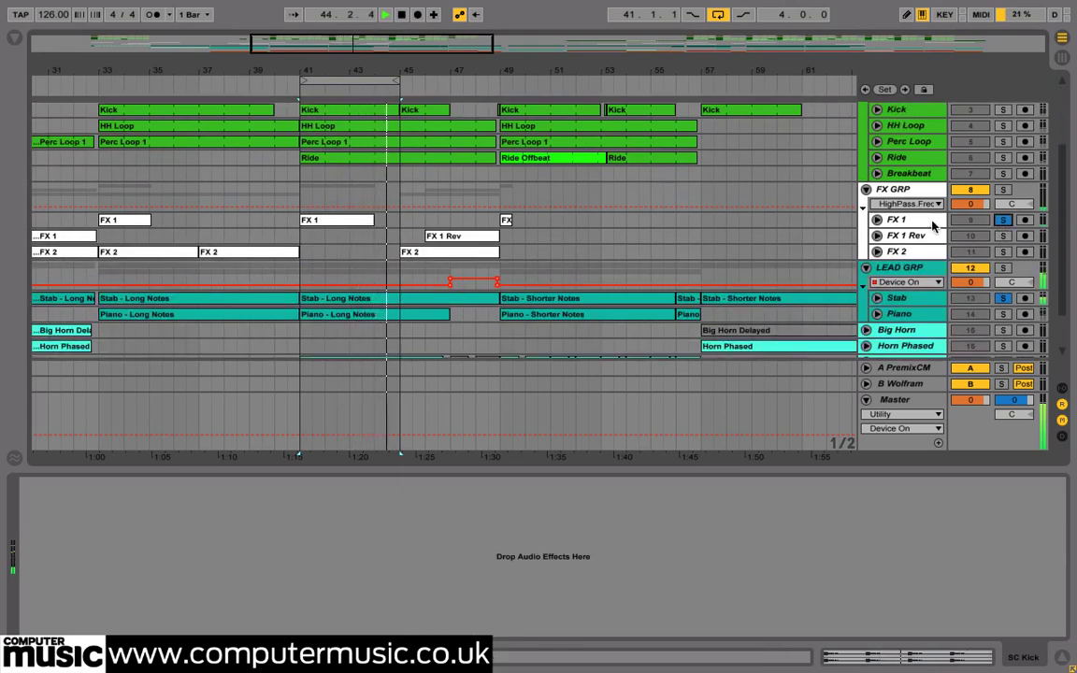
{"action": "left_click", "coordinate": [982, 221]}
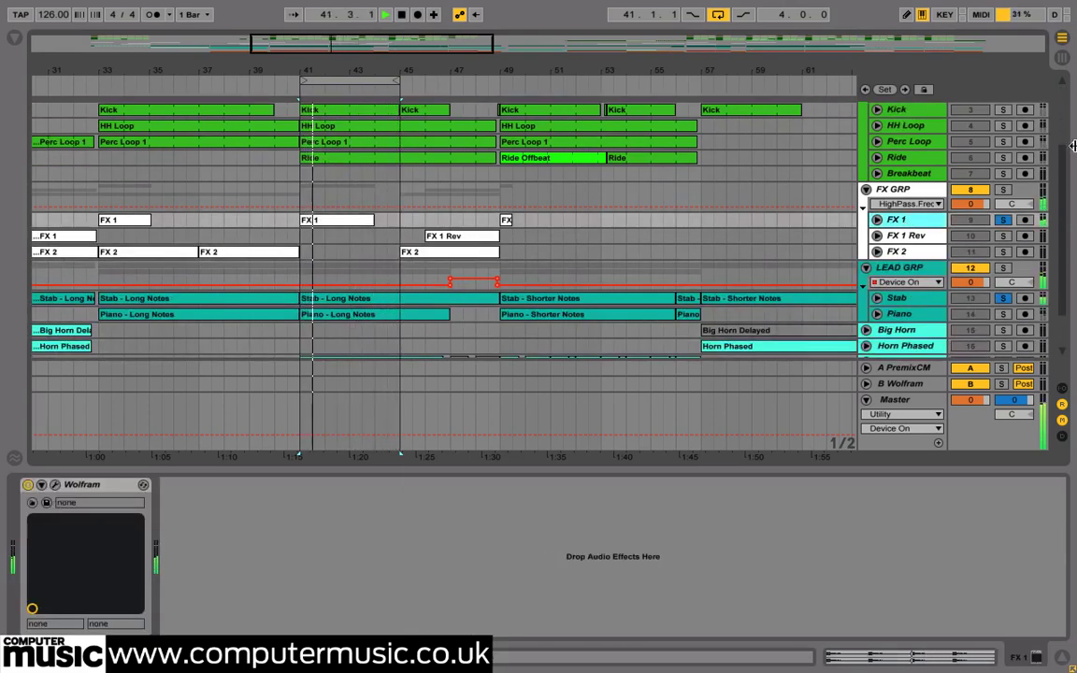
{"action": "key", "text": "space"}
{"action": "left_click", "coordinate": [1004, 222]}
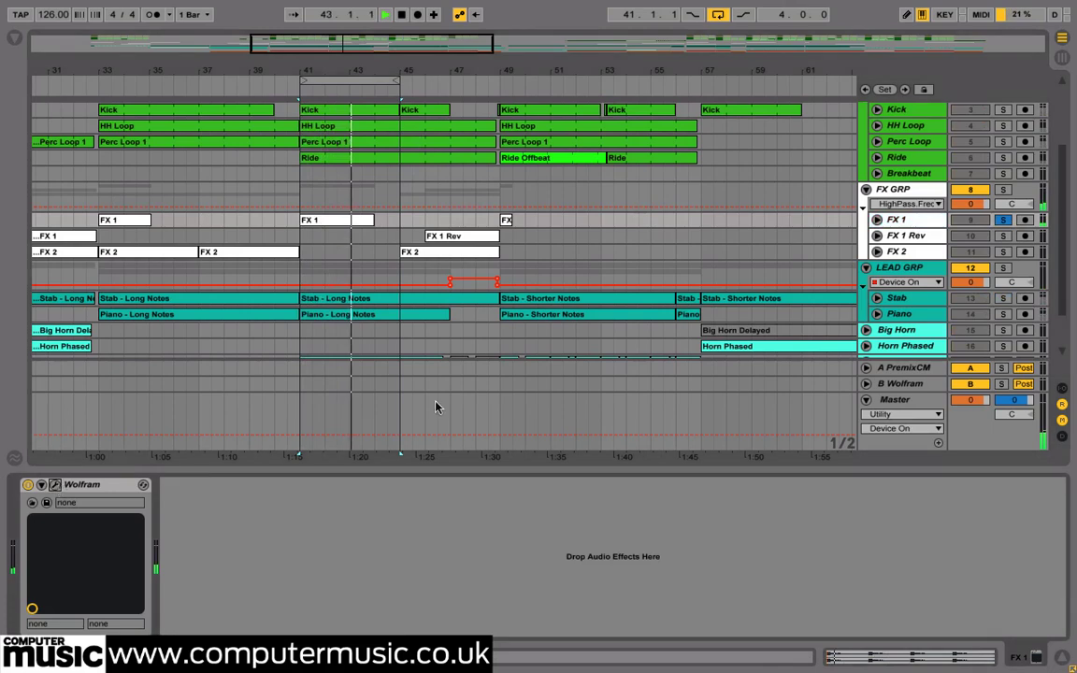
{"action": "key", "text": "super+alt+p"}
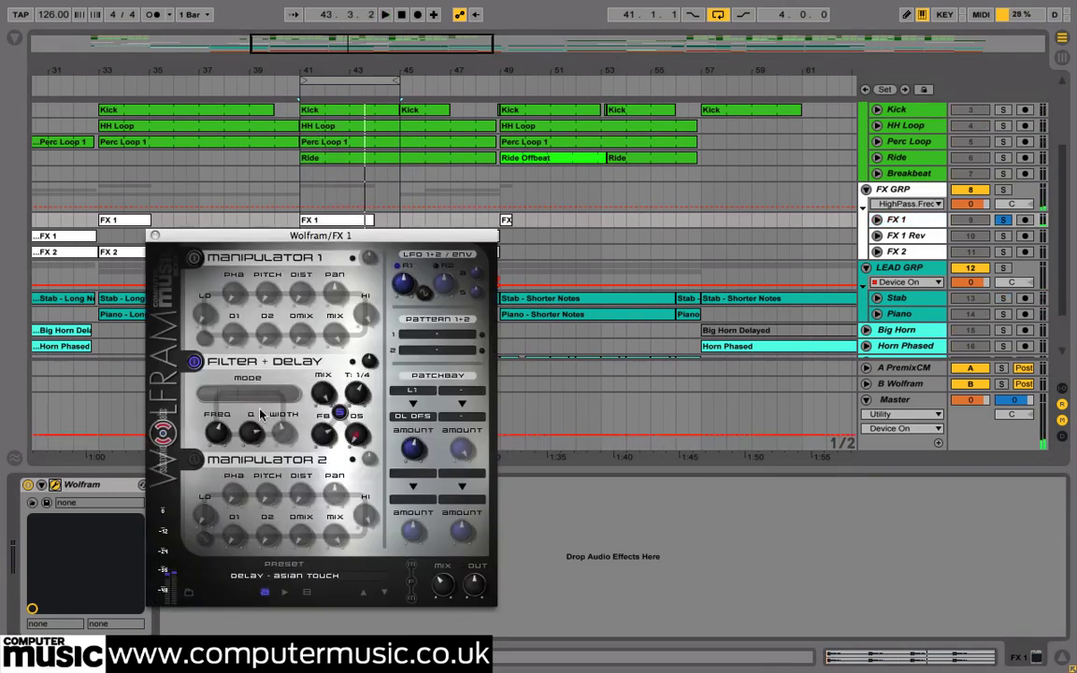
{"action": "left_click", "coordinate": [155, 237]}
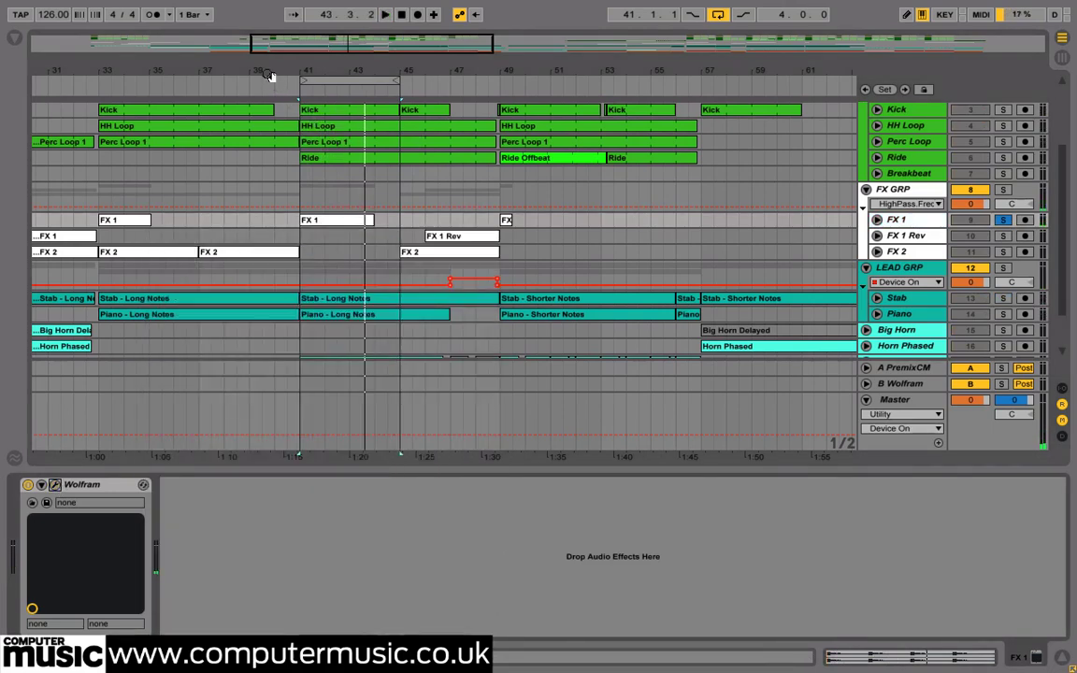
Solo and unfold the FX 1 Rev track and play its reversed clip from bar 27 into bar 33, stopping playback at the end.
{"action": "left_click_drag", "start_coordinate": [269, 75], "coordinate": [358, 179]}
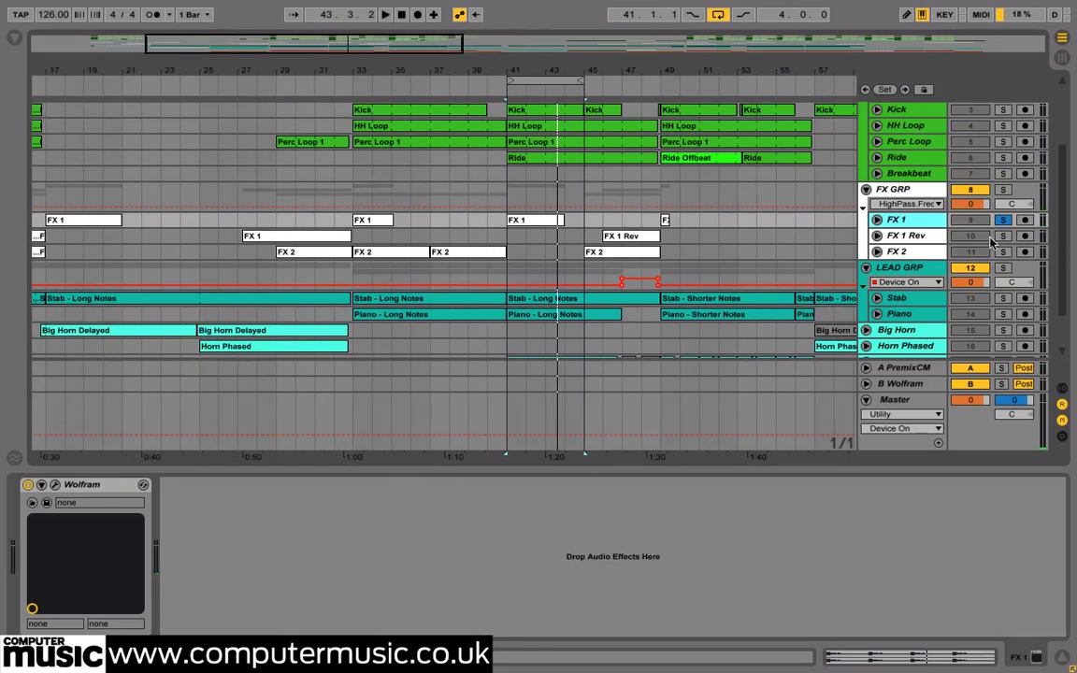
{"action": "left_click", "coordinate": [879, 236]}
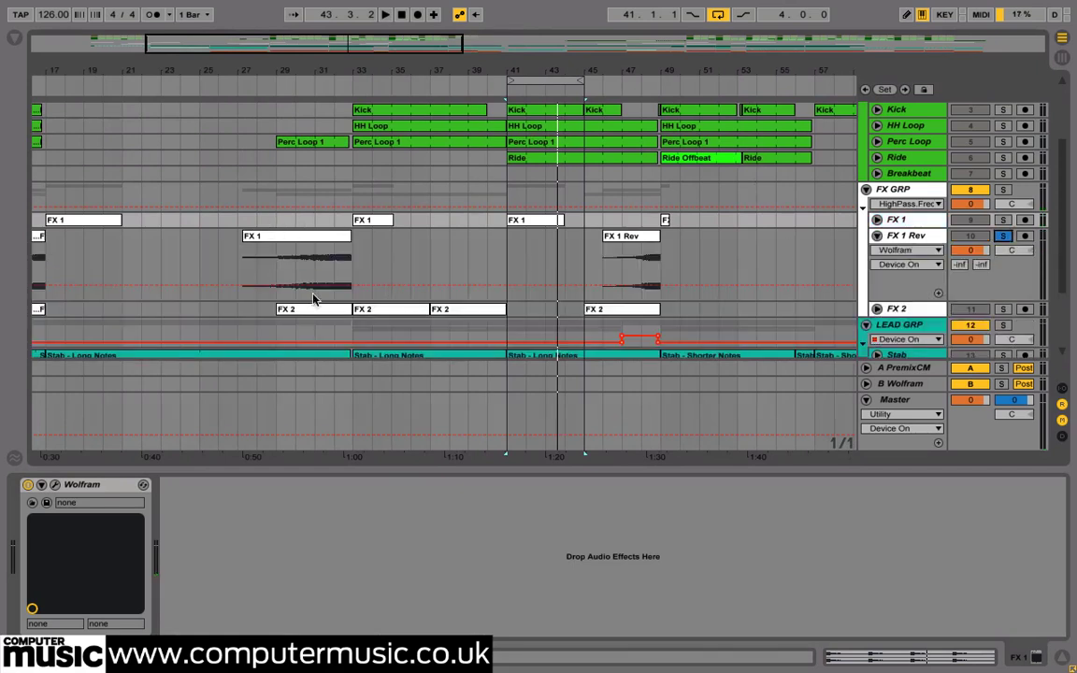
{"action": "left_click", "coordinate": [250, 271]}
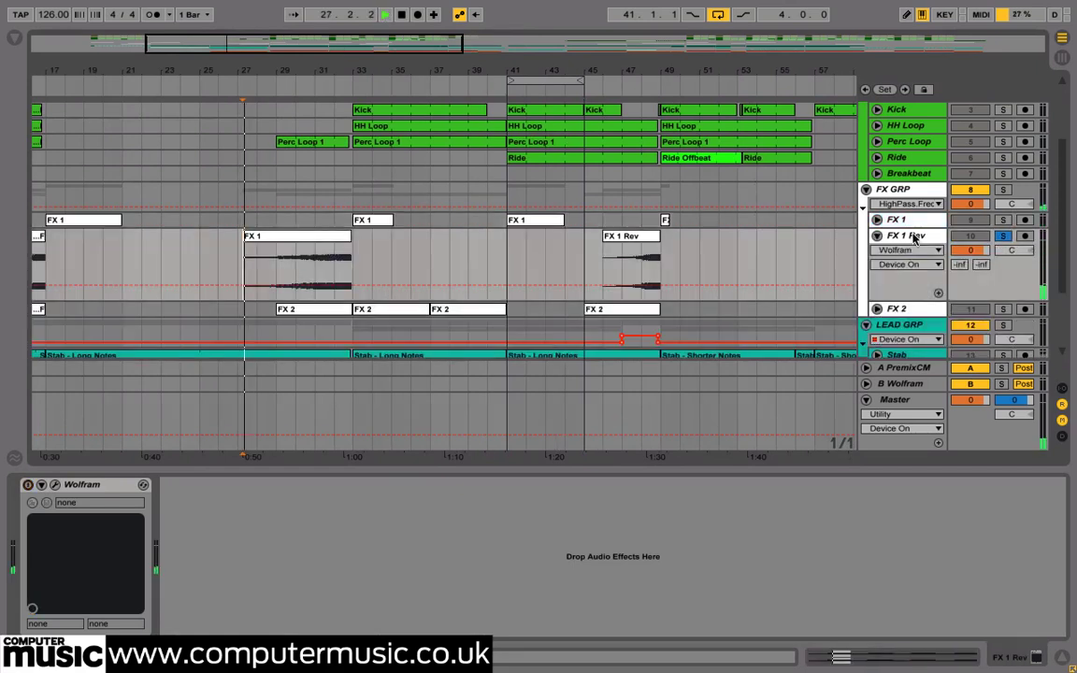
{"action": "left_click", "coordinate": [915, 236]}
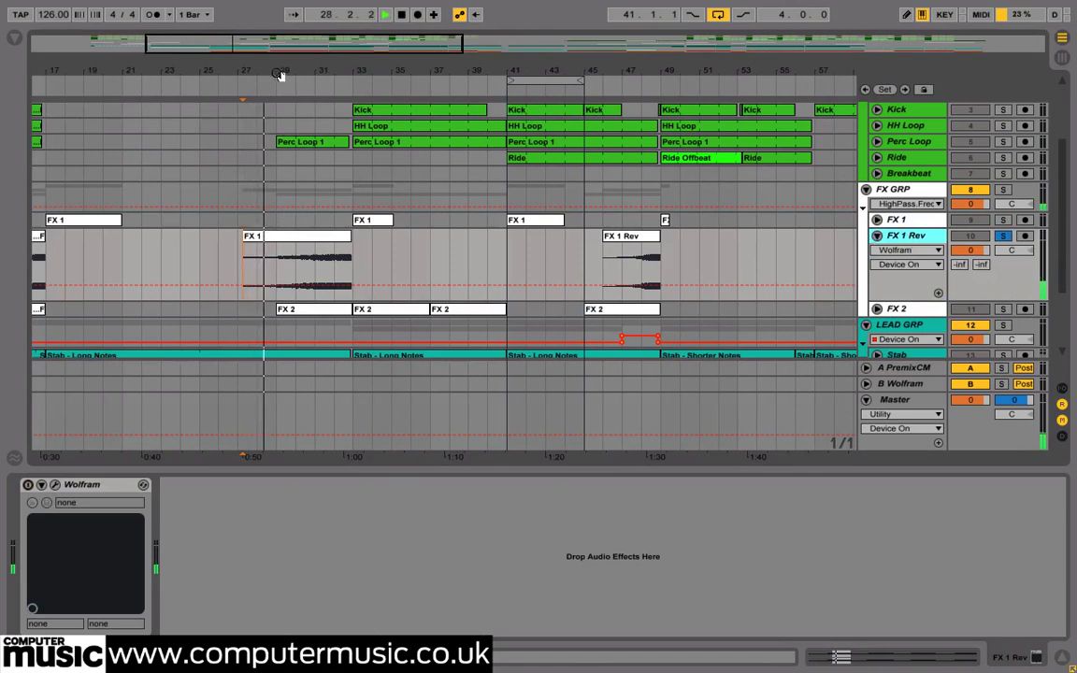
{"action": "left_click_drag", "start_coordinate": [278, 75], "coordinate": [447, 156]}
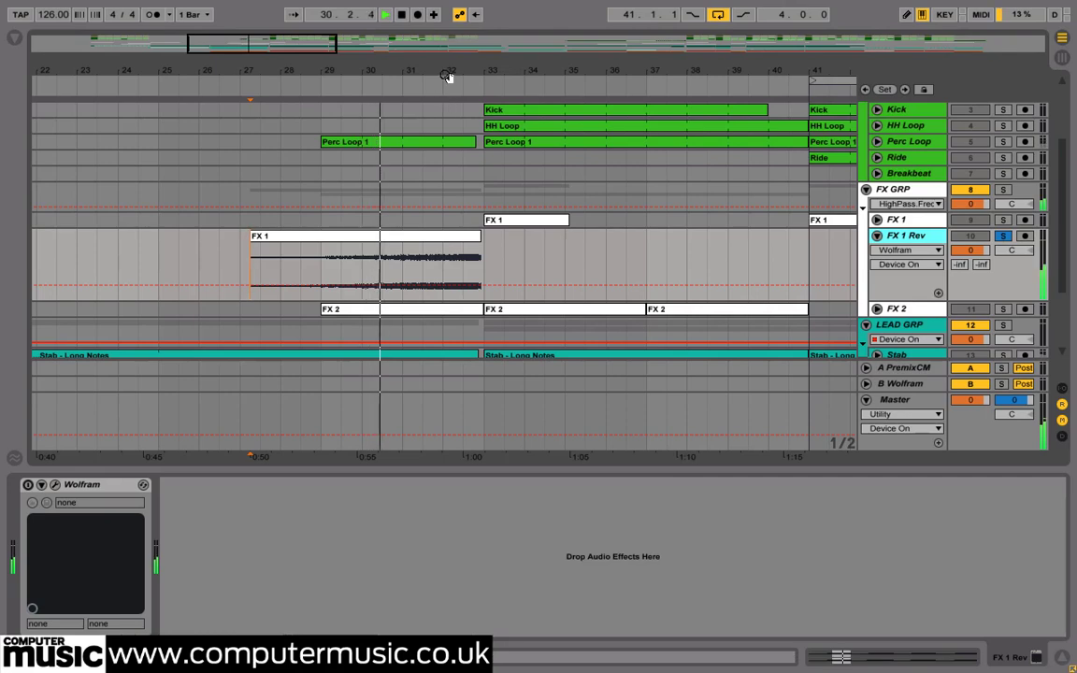
{"action": "left_click_drag", "start_coordinate": [445, 77], "coordinate": [445, 4]}
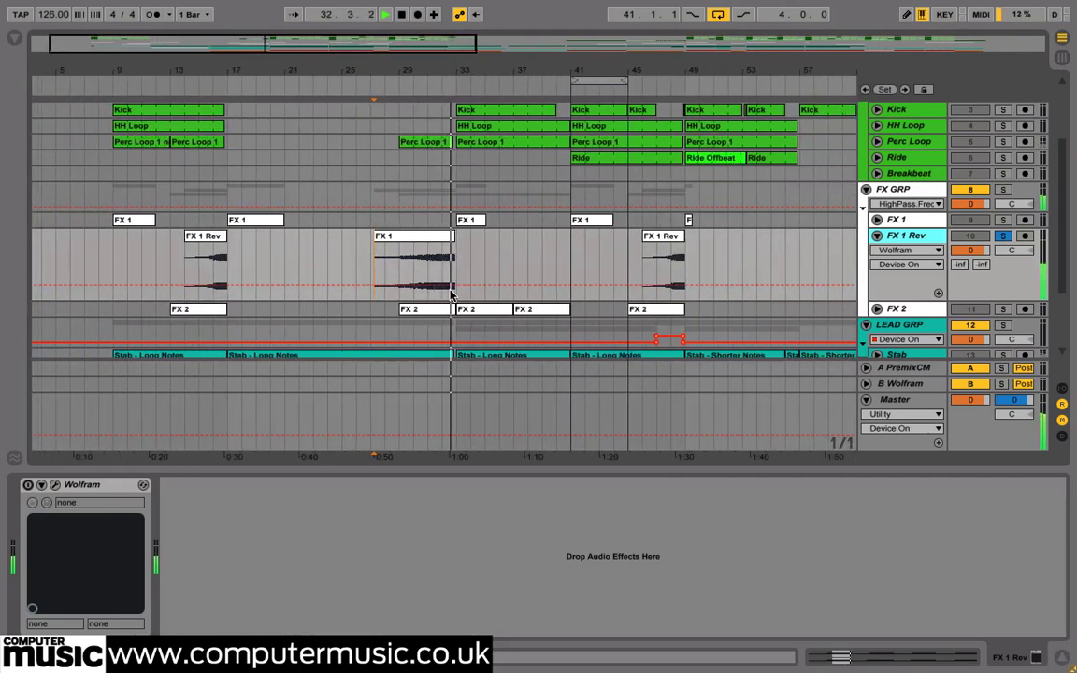
{"action": "key", "text": "space"}
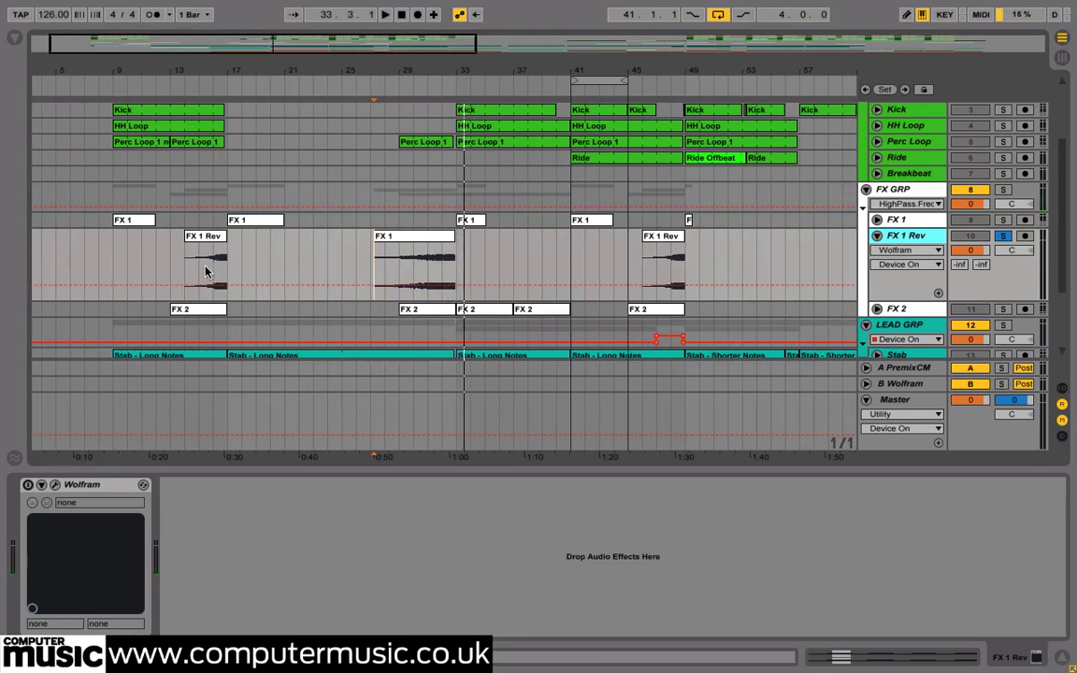
Play the FX 1 Rev clip leading into bar 17 and compare the sample settings of the three reversed clips before bars 17, 33 and 49.
{"action": "left_click", "coordinate": [205, 272]}
{"action": "key", "text": "space"}
{"action": "left_click", "coordinate": [435, 245]}
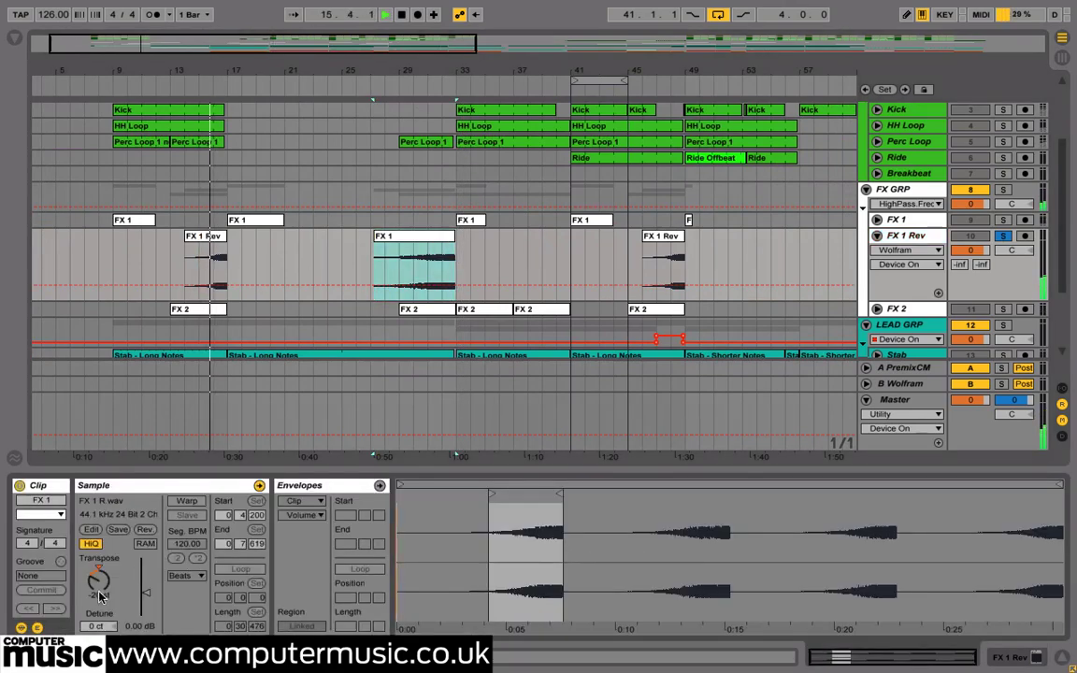
{"action": "left_click", "coordinate": [209, 243]}
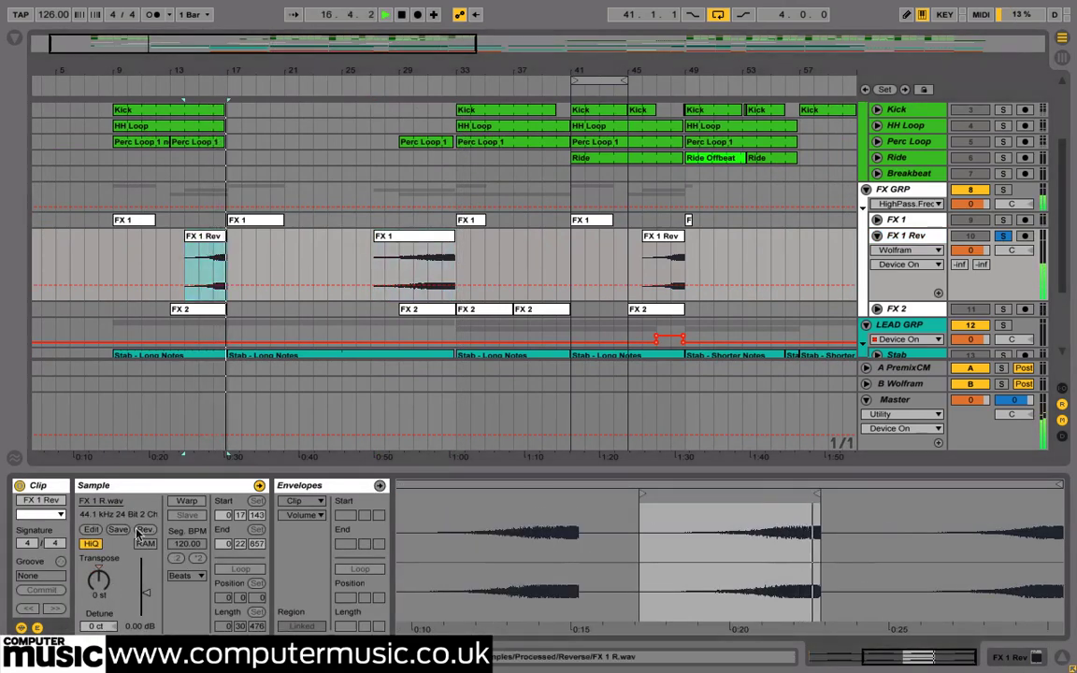
{"action": "left_click", "coordinate": [664, 266]}
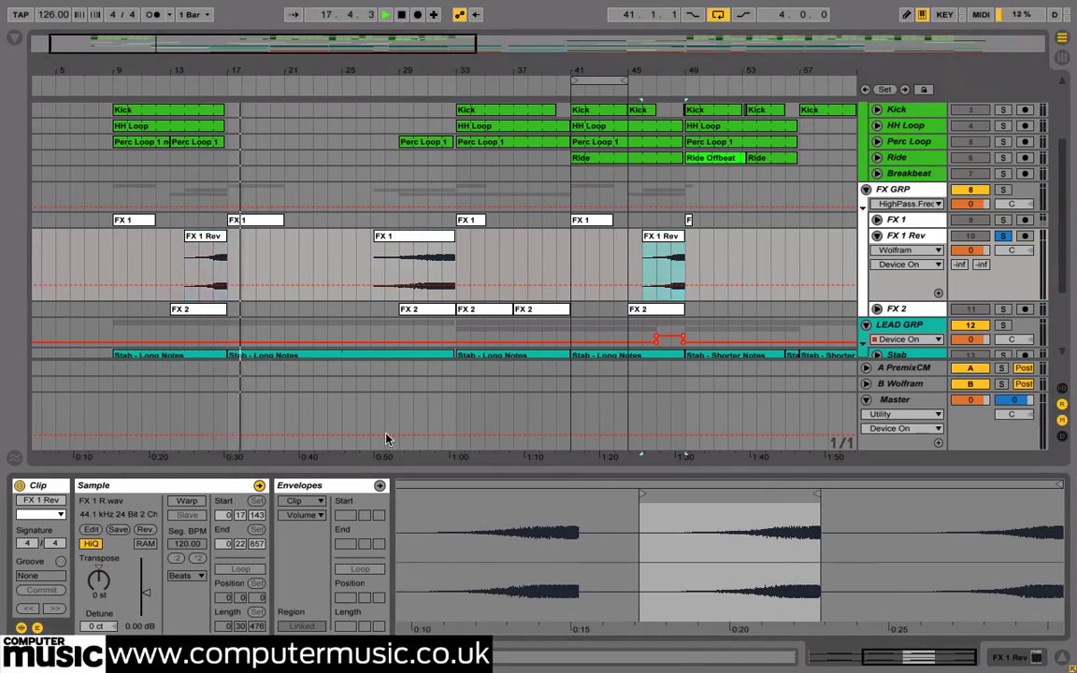
Audition the FX 1 clips on the FX 1 Rev track from bars 31 and 87, ending with playback stopped and the track's devices displayed.
{"action": "left_click", "coordinate": [442, 238]}
{"action": "left_click", "coordinate": [427, 278]}
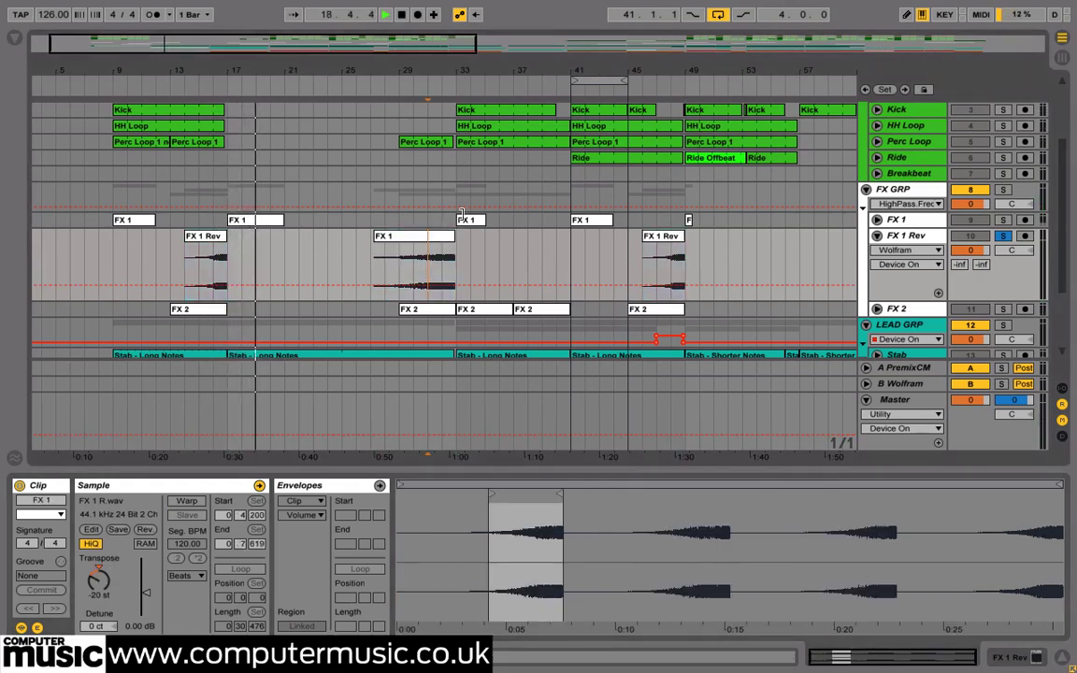
{"action": "key", "text": "space"}
{"action": "key", "text": "space"}
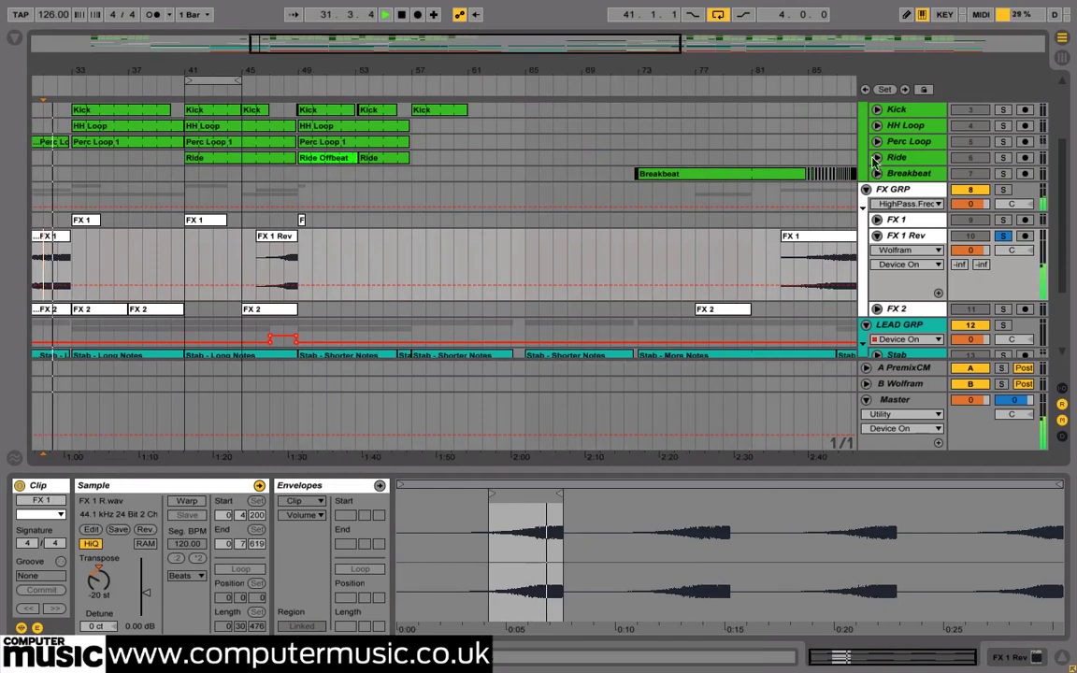
{"action": "left_click", "coordinate": [640, 271]}
{"action": "key", "text": "space"}
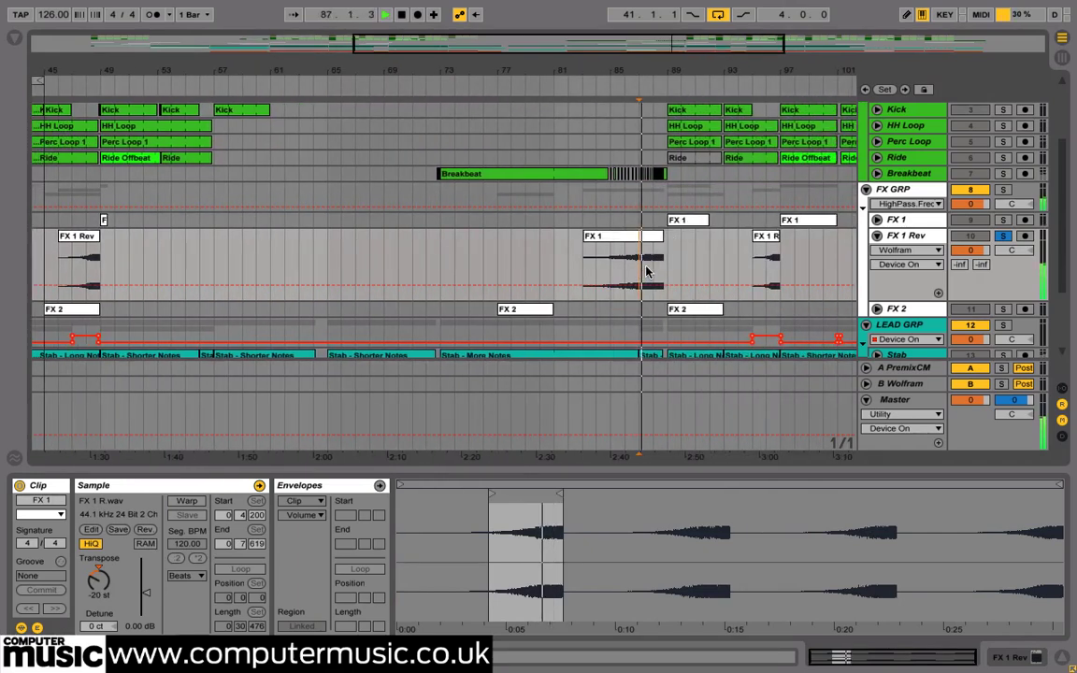
{"action": "left_click", "coordinate": [629, 237]}
{"action": "left_click_drag", "start_coordinate": [532, 66], "coordinate": [611, 22]}
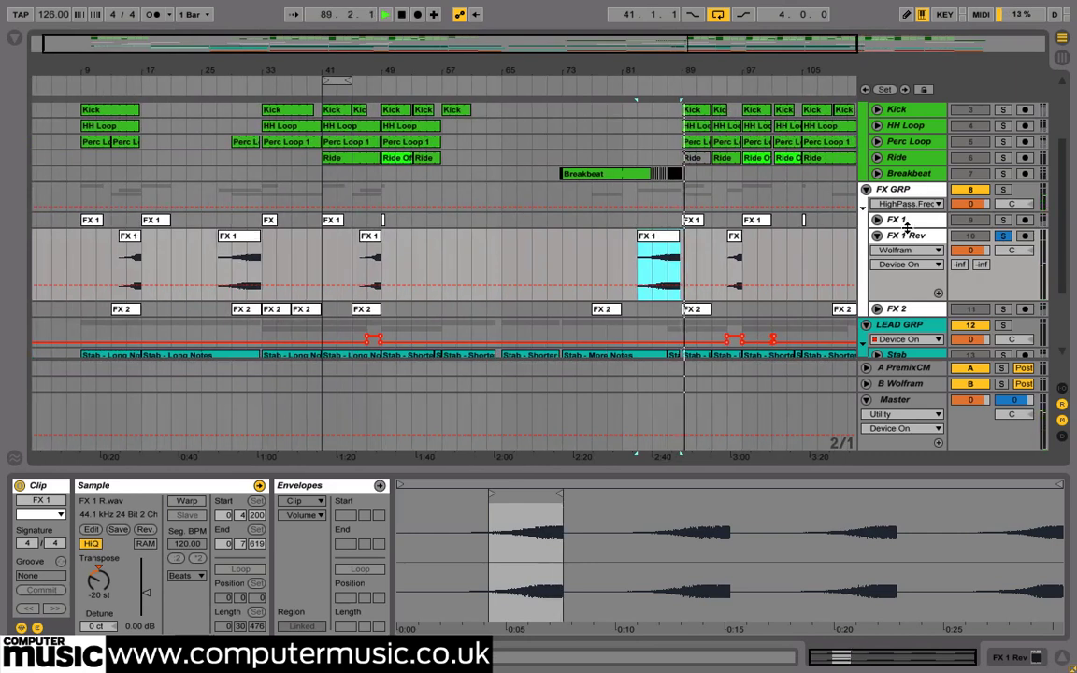
{"action": "double_click", "coordinate": [908, 236]}
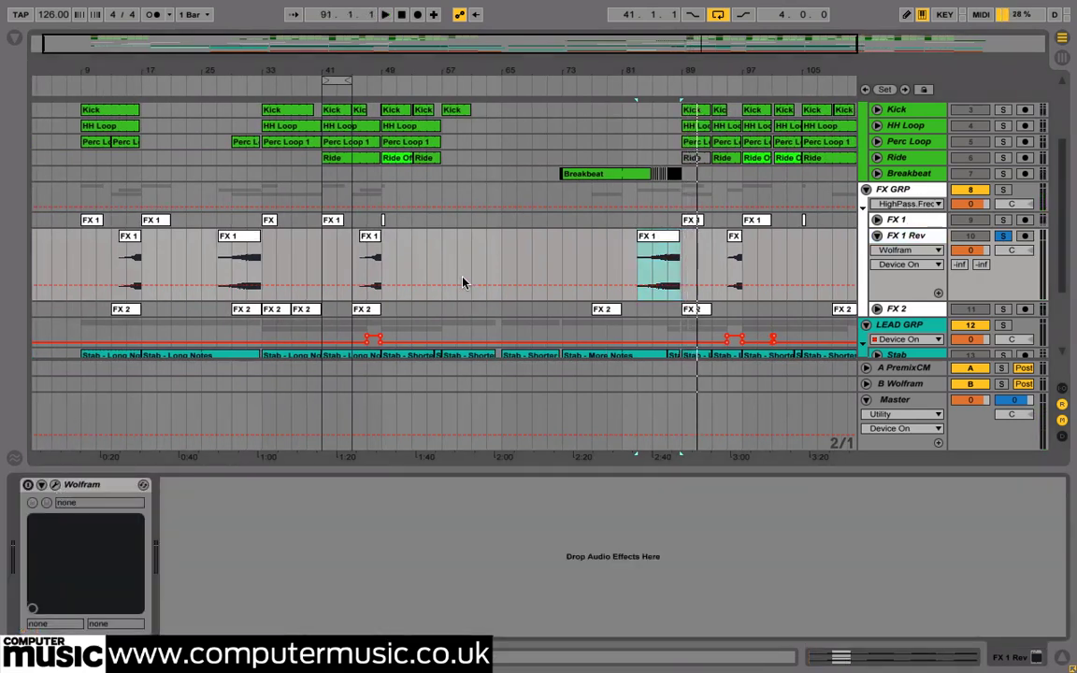
Fold FX 1 Rev, solo and unfold the FX 2 track, and play its clips from around bars 31, 39 and 33.
{"action": "left_click", "coordinate": [876, 236]}
{"action": "left_click", "coordinate": [1004, 251]}
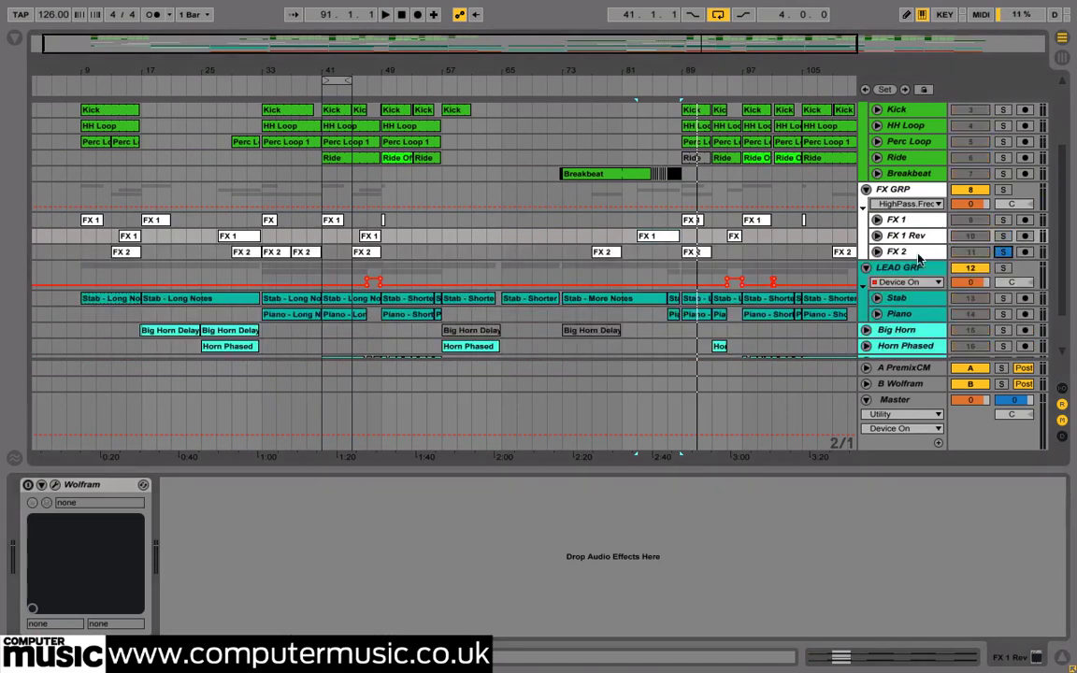
{"action": "left_click", "coordinate": [877, 253]}
{"action": "left_click", "coordinate": [248, 281]}
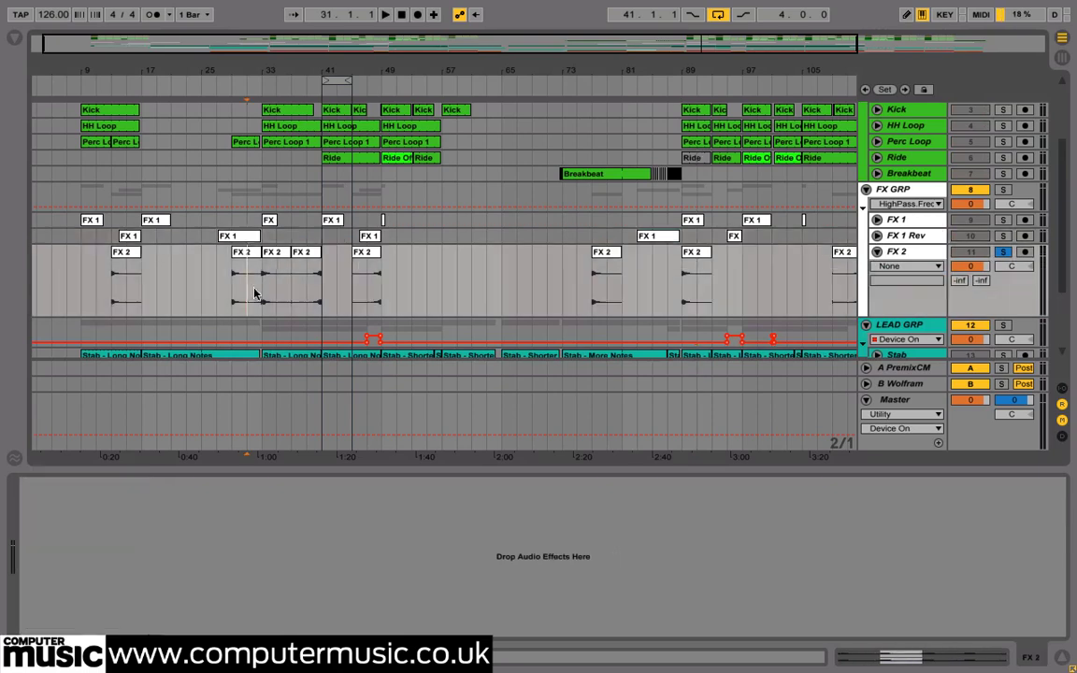
{"action": "key", "text": "space"}
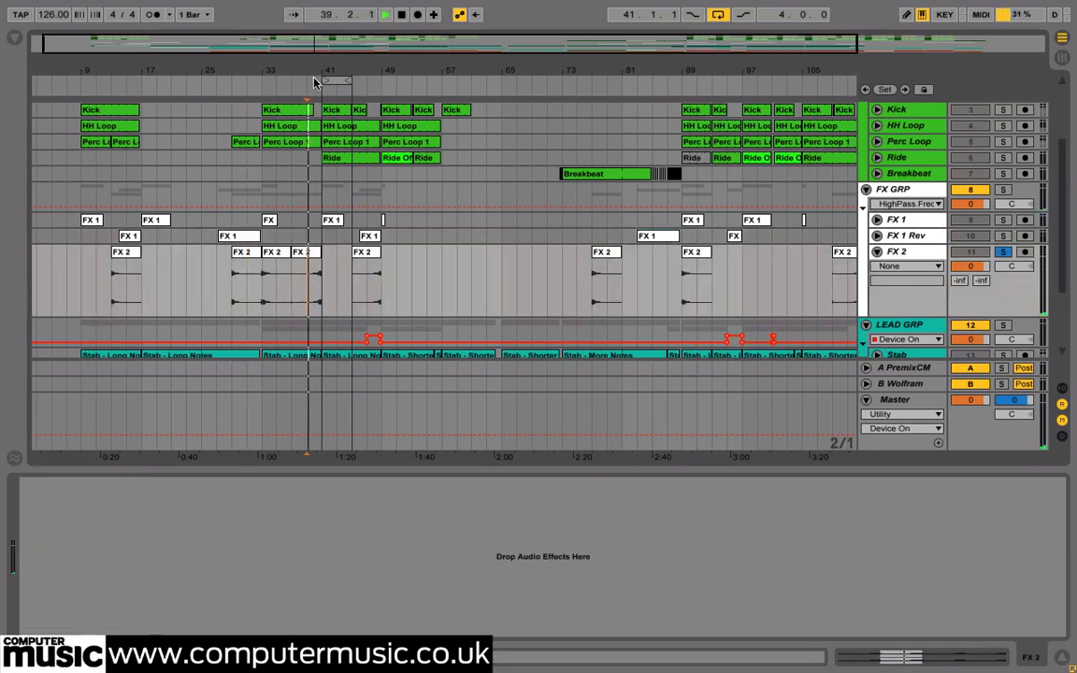
{"action": "key", "text": "plus"}
{"action": "key", "text": "plus"}
{"action": "key", "text": "plus"}
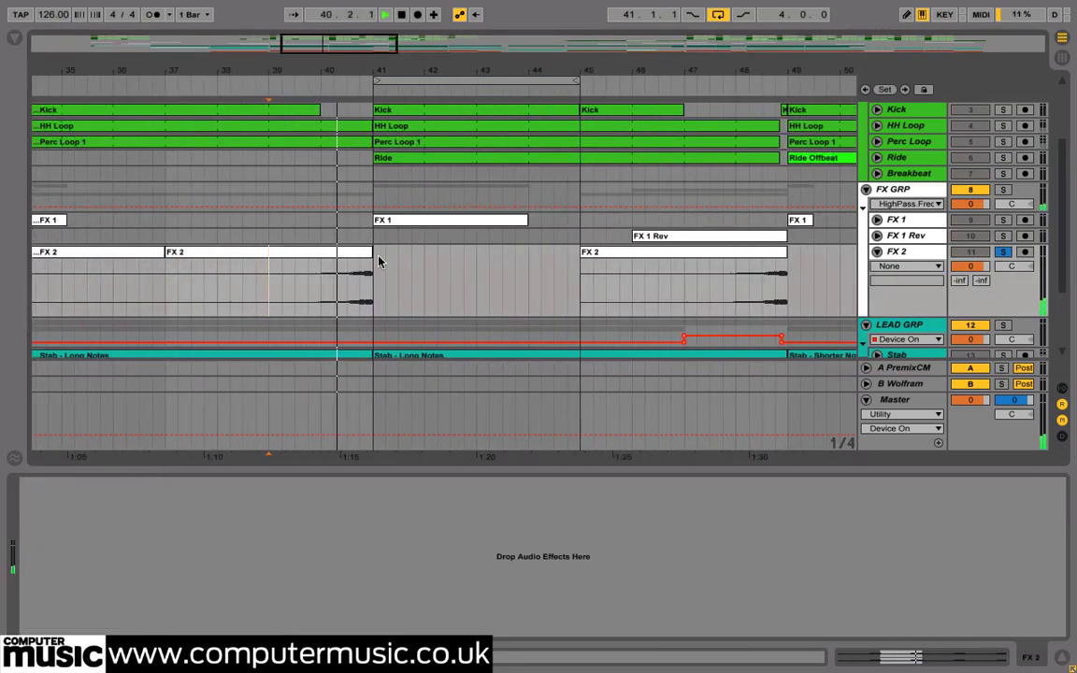
{"action": "key", "text": "x"}
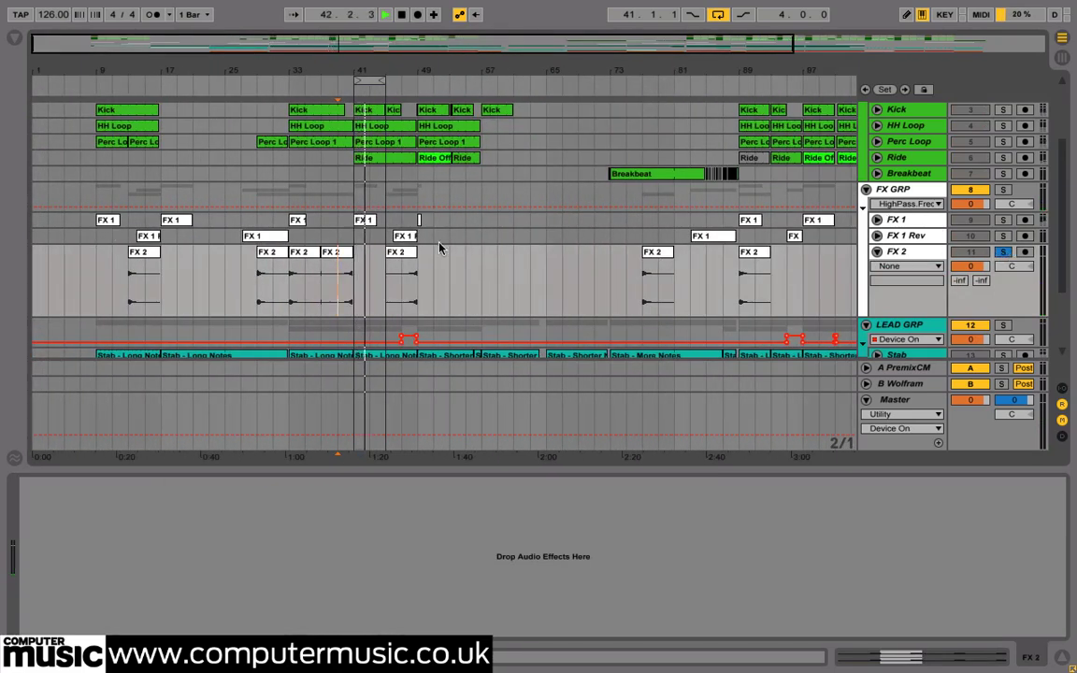
{"action": "left_click", "coordinate": [289, 277]}
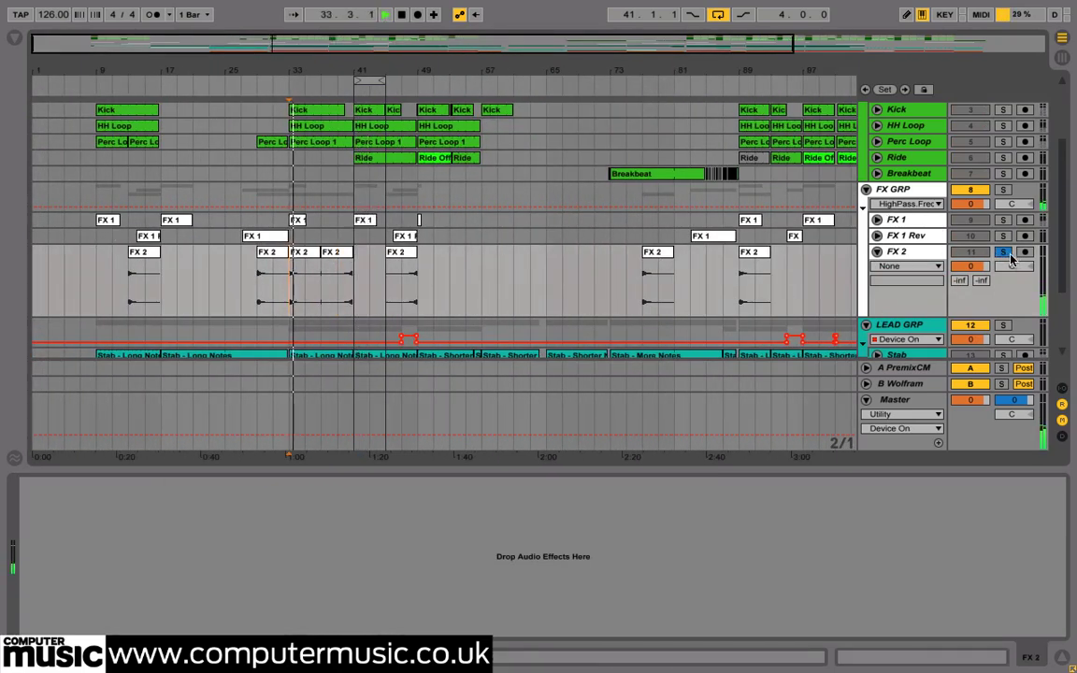
Unsolo FX 2, solo FX GRP and play it from bar 31 while examining the group's VPS philta and sidechain Compressor devices.
{"action": "left_click", "coordinate": [1003, 253]}
{"action": "left_click", "coordinate": [897, 190]}
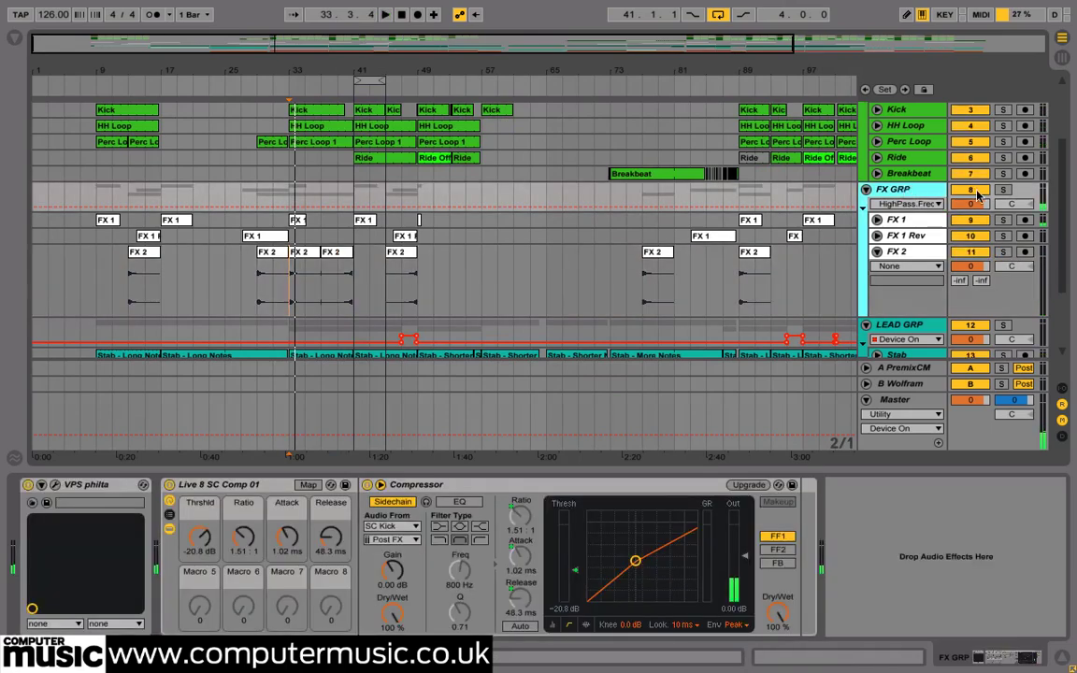
{"action": "left_click", "coordinate": [1001, 190]}
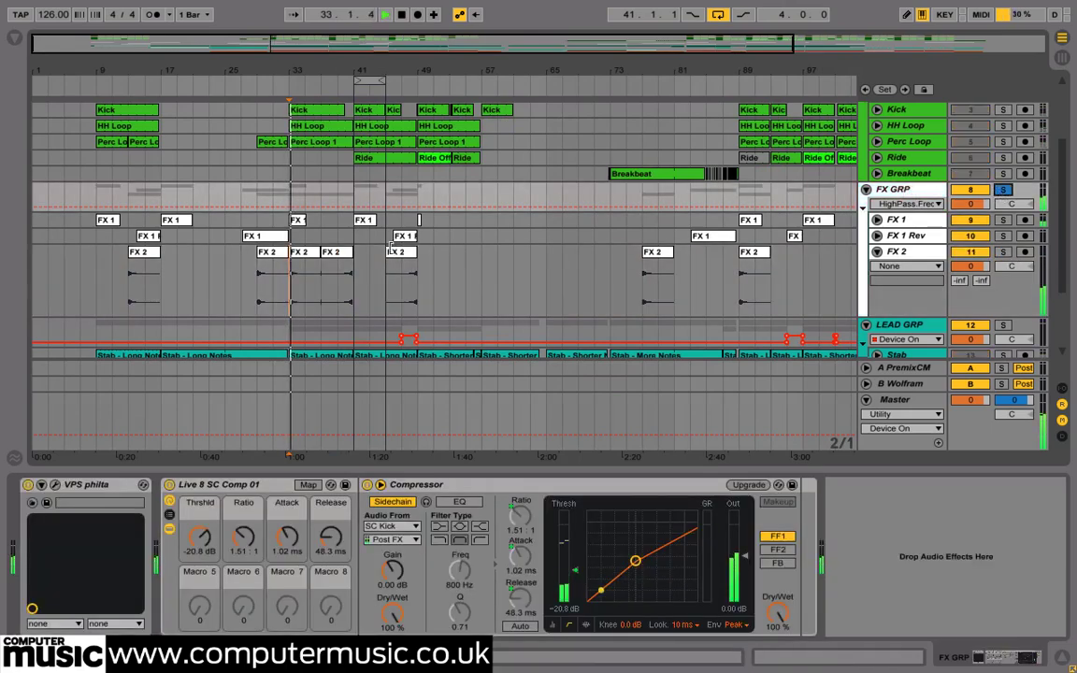
{"action": "left_click", "coordinate": [266, 225]}
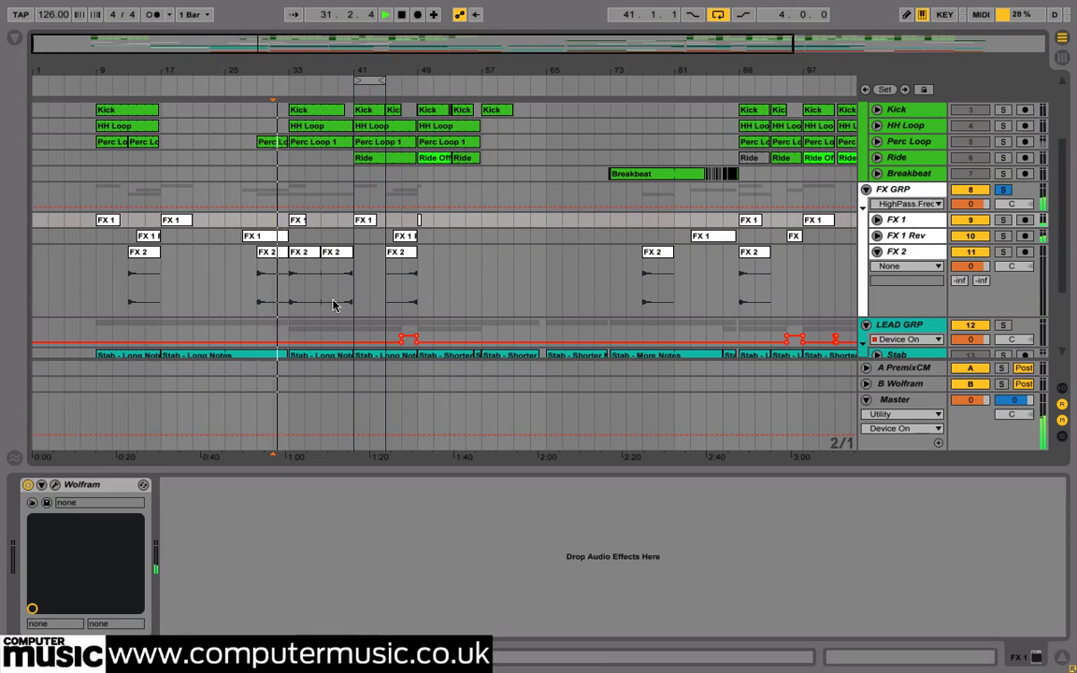
{"action": "left_click", "coordinate": [899, 190]}
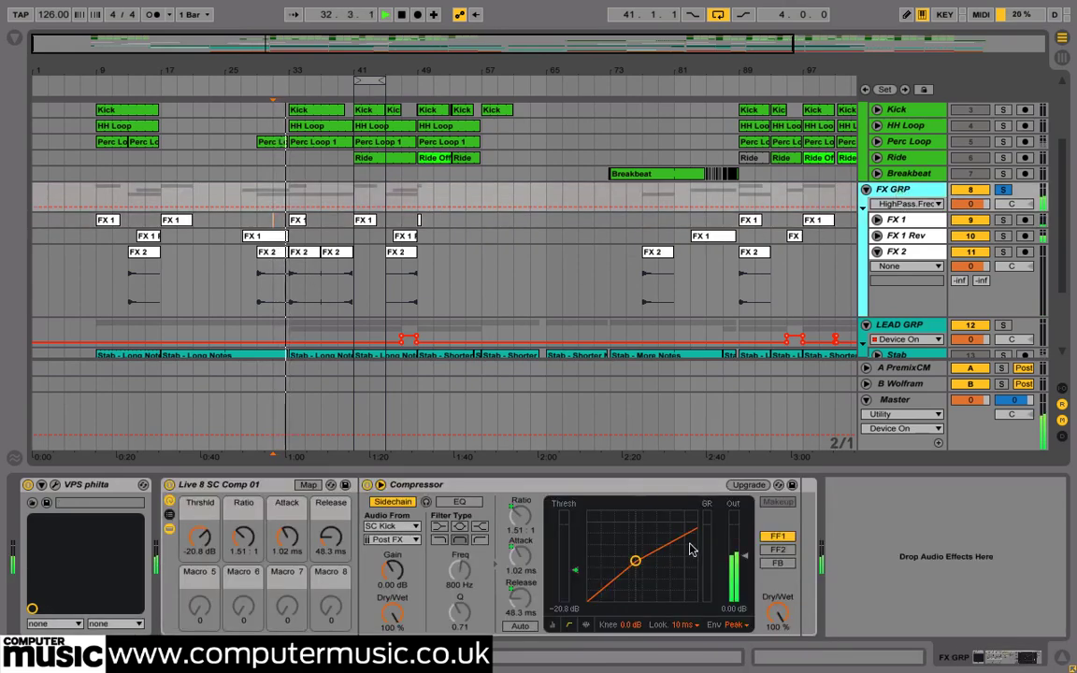
{"action": "scroll", "coordinate": [420, 309], "scroll_direction": "up", "scroll_amount": 3}
{"action": "scroll", "coordinate": [370, 304], "scroll_direction": "down", "scroll_amount": 5}
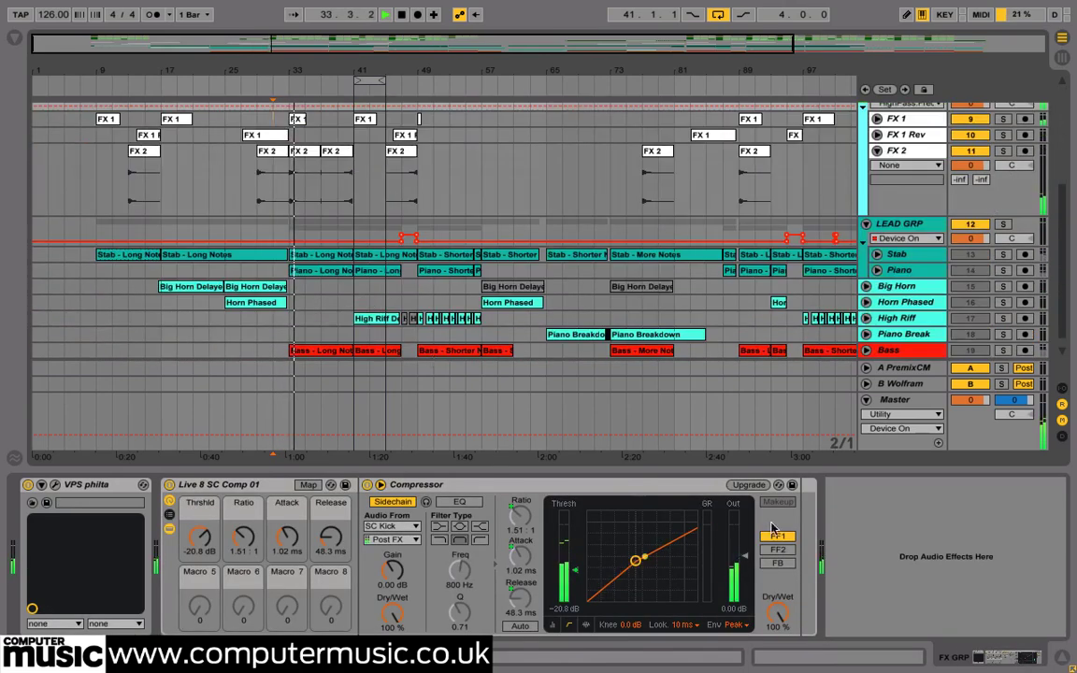
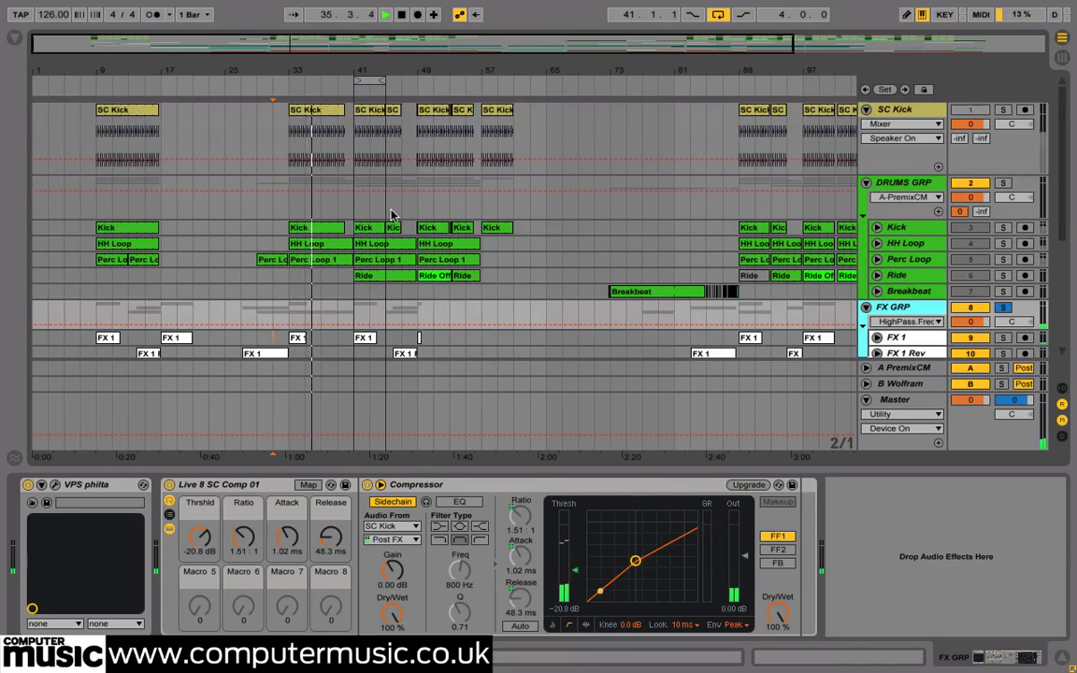
Solo LEAD GRP, play it from bar 31 and display the group's devices.
{"action": "scroll", "coordinate": [561, 252], "scroll_direction": "down", "scroll_amount": 5}
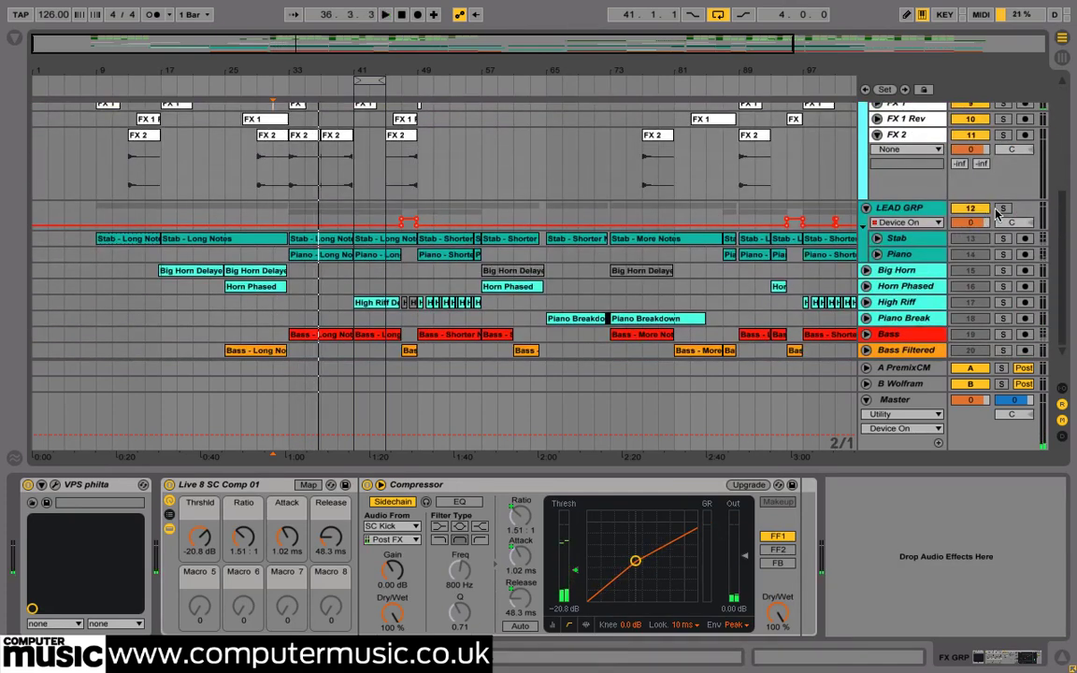
{"action": "left_click", "coordinate": [1001, 208]}
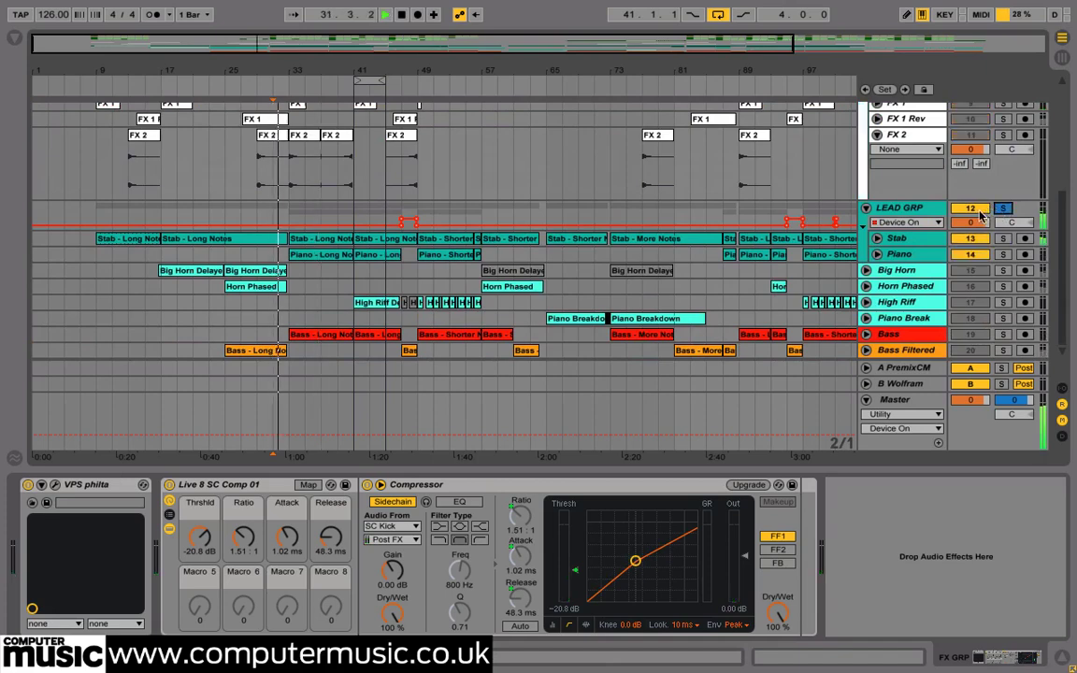
{"action": "left_click", "coordinate": [902, 207]}
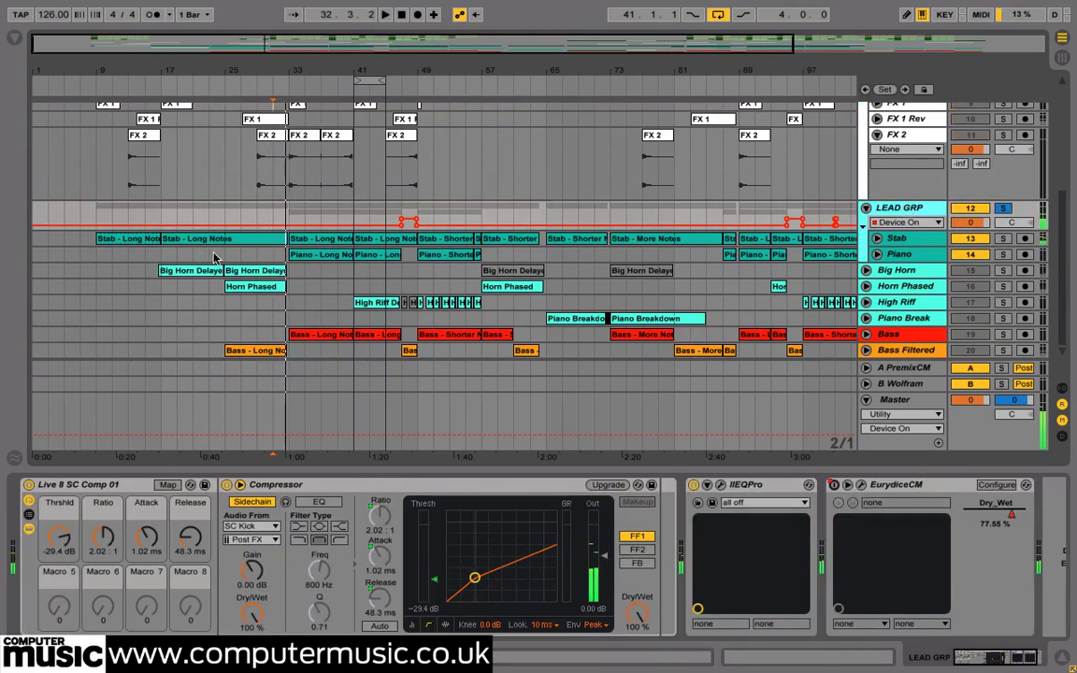
Unfold the Stab track and play it from around bars 23 and 56 while watching its VPS philta lowpass automation, ending with playback stopped.
{"action": "left_click", "coordinate": [266, 258]}
{"action": "left_click", "coordinate": [878, 240]}
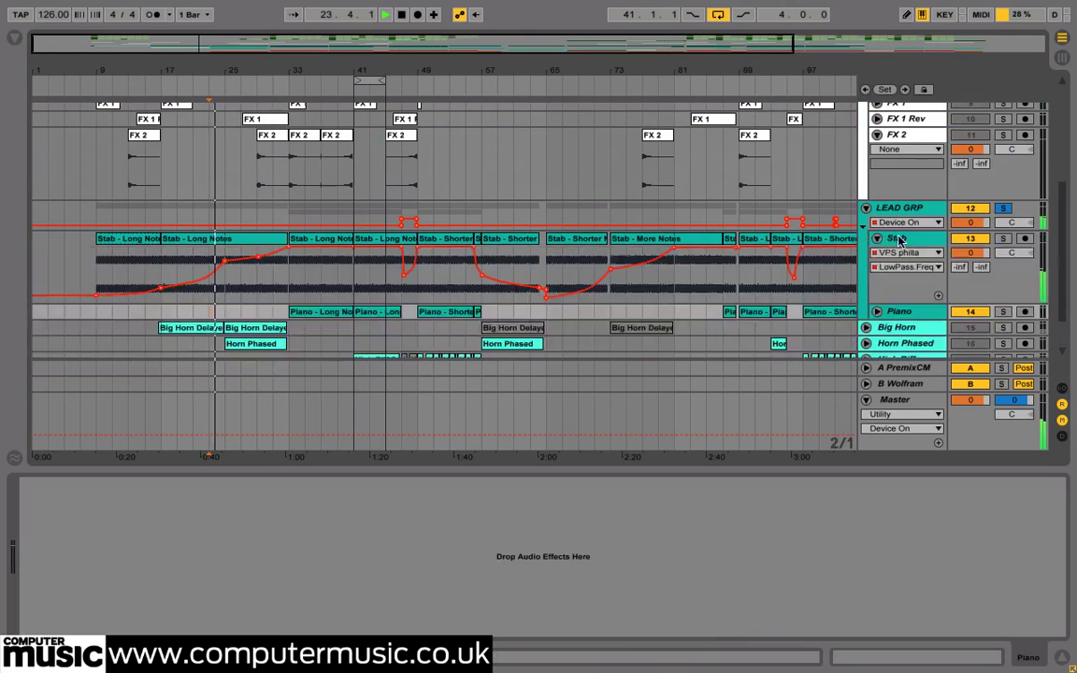
{"action": "left_click", "coordinate": [913, 240]}
{"action": "left_click", "coordinate": [55, 485]}
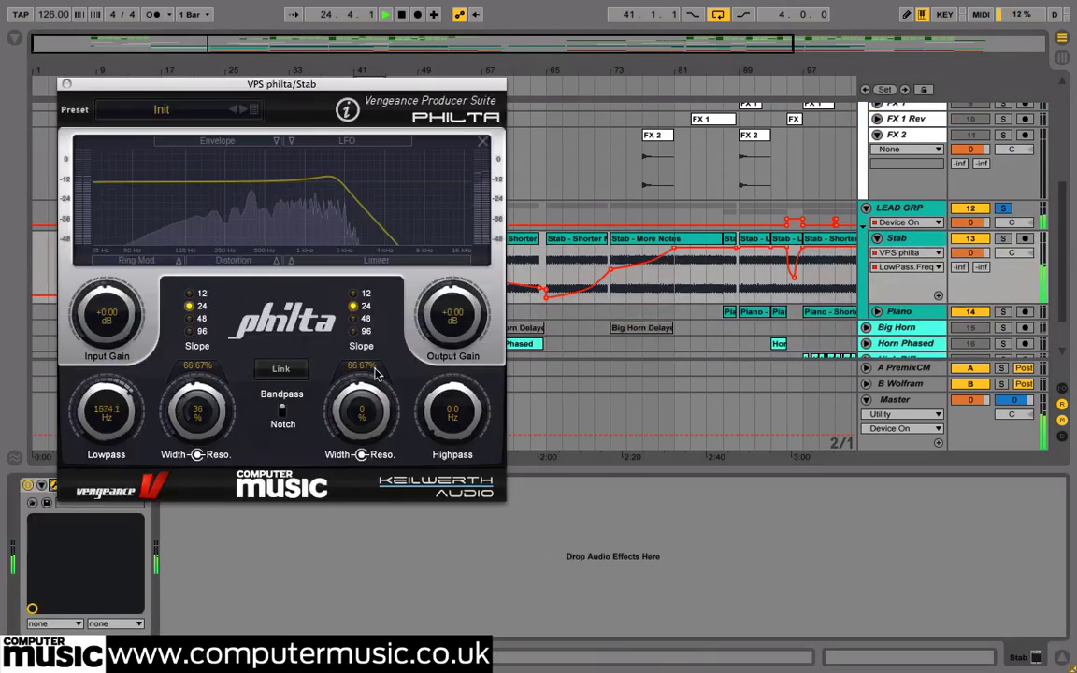
{"action": "left_click_drag", "start_coordinate": [251, 88], "coordinate": [790, 124]}
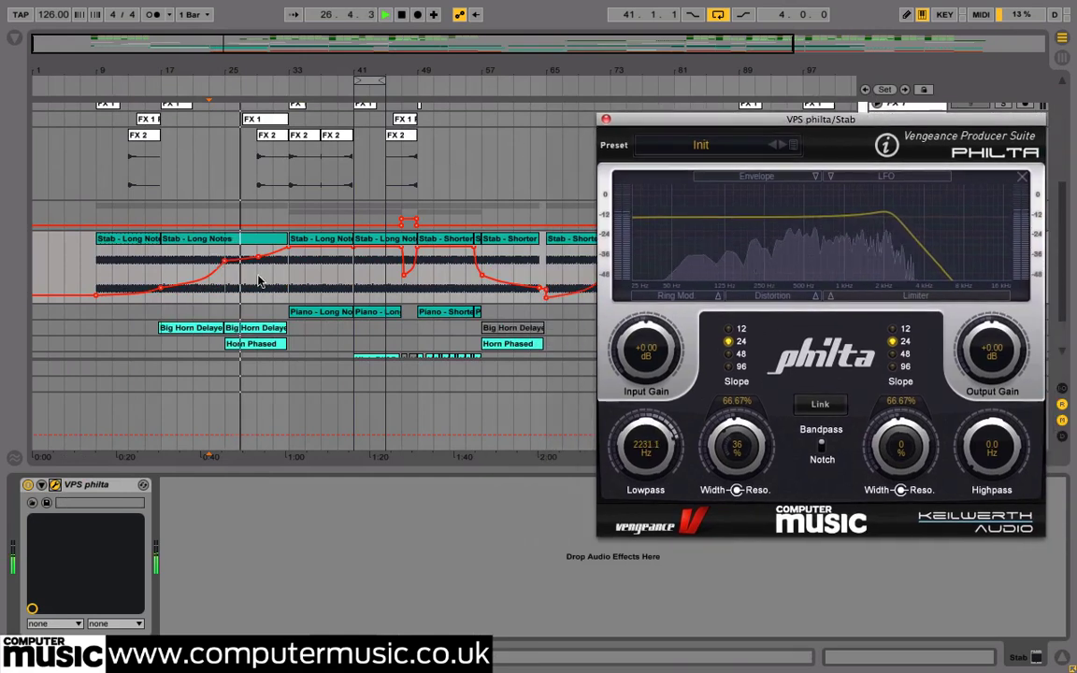
{"action": "key", "text": "space"}
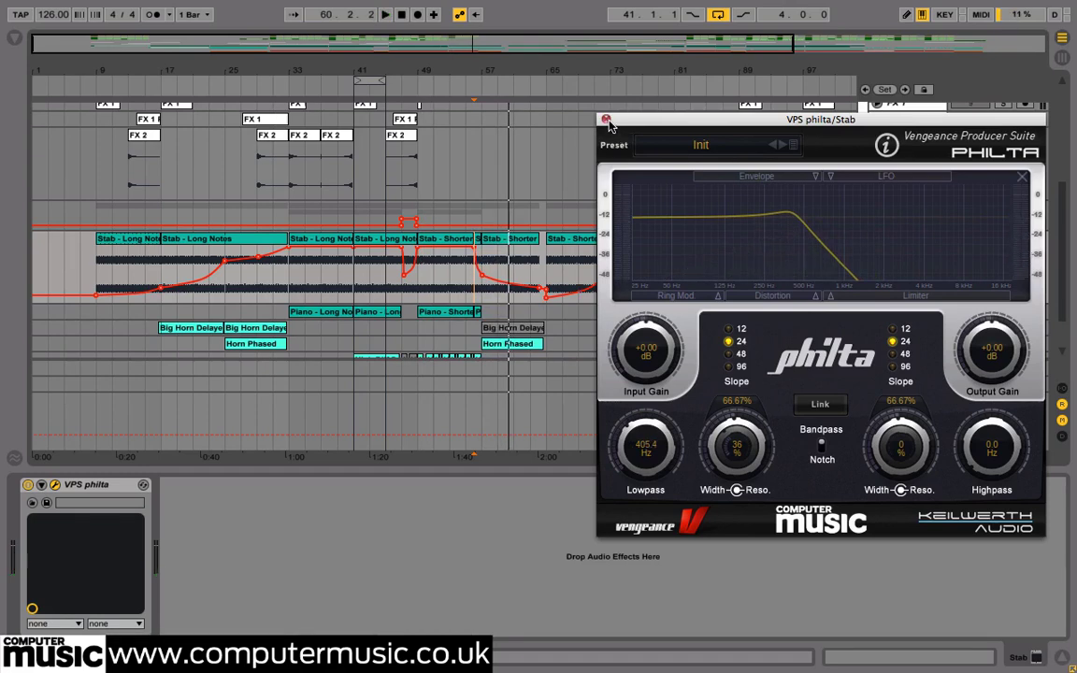
{"action": "left_click", "coordinate": [606, 121]}
Play LEAD GRP from bar 31 and unfold the Piano track to inspect its clips.
{"action": "left_click", "coordinate": [273, 284]}
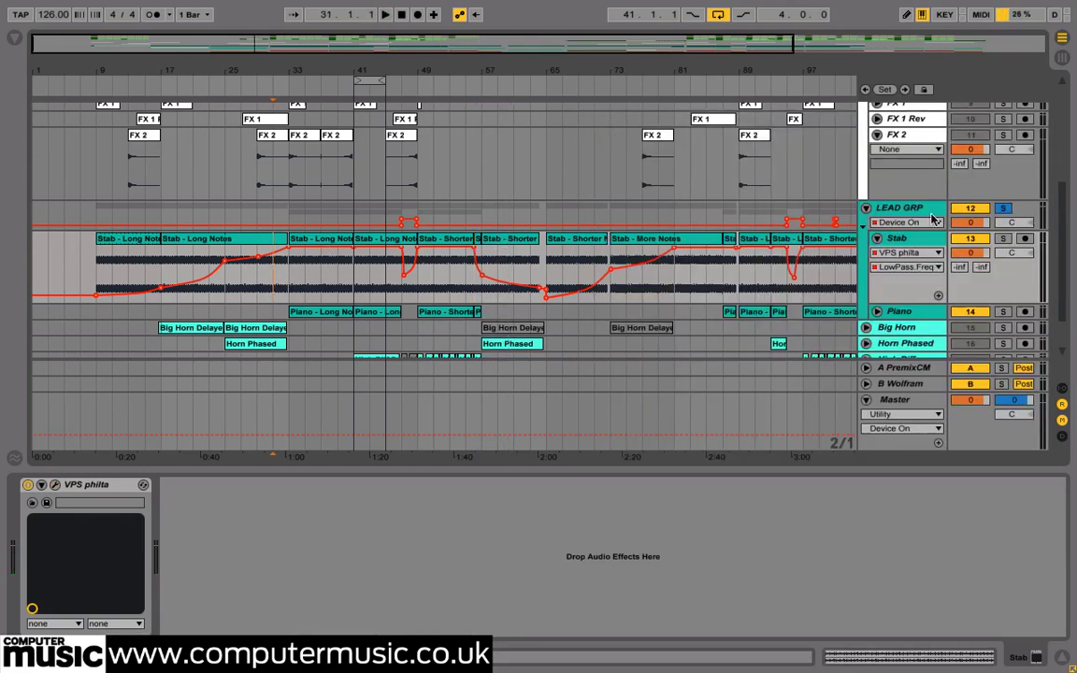
{"action": "key", "text": "space"}
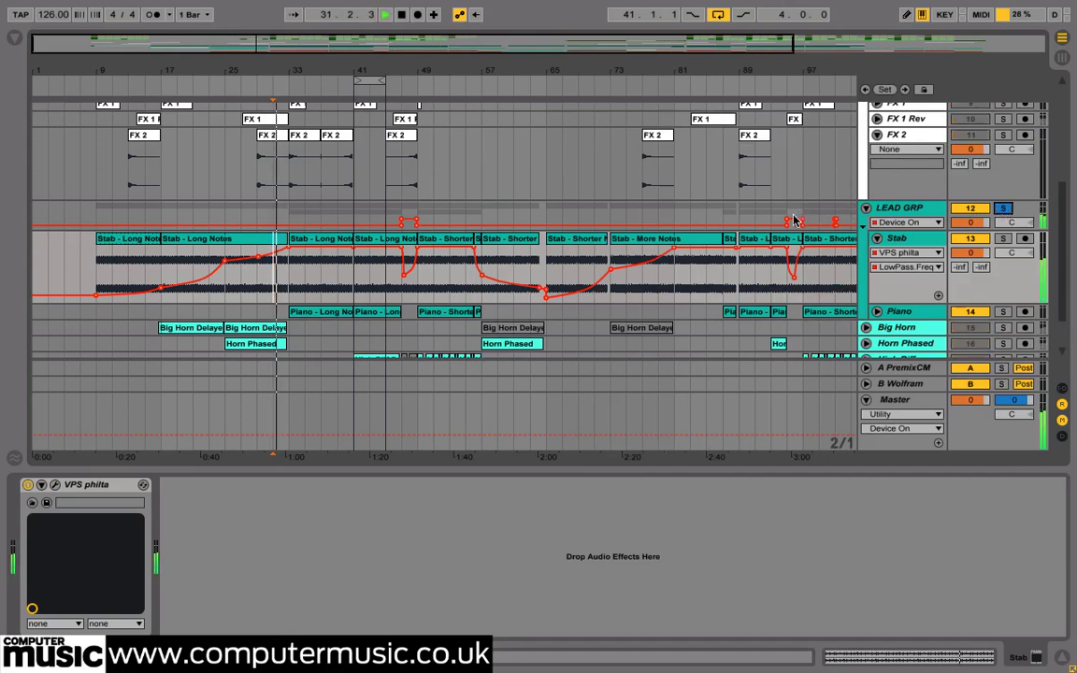
{"action": "scroll", "coordinate": [689, 257], "scroll_direction": "down", "scroll_amount": 1}
{"action": "left_click", "coordinate": [891, 293]}
{"action": "left_click", "coordinate": [876, 294]}
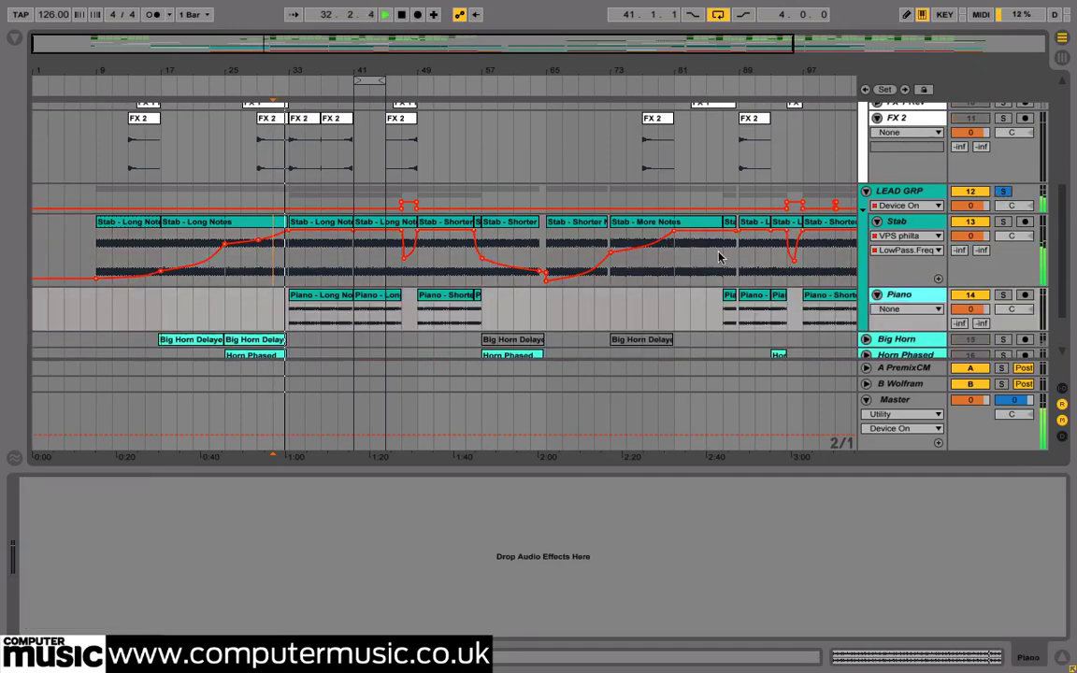
{"action": "scroll", "coordinate": [618, 285], "scroll_direction": "down", "scroll_amount": 4}
{"action": "left_click_drag", "start_coordinate": [911, 270], "coordinate": [911, 283]}
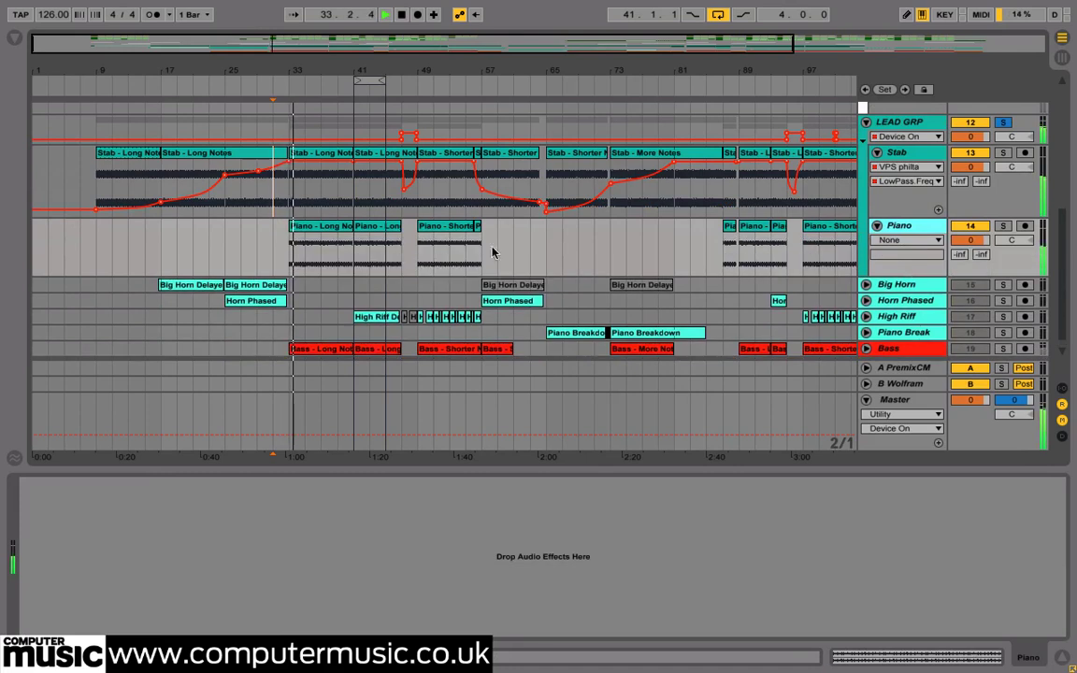
{"action": "scroll", "coordinate": [709, 228], "scroll_direction": "up", "scroll_amount": 2}
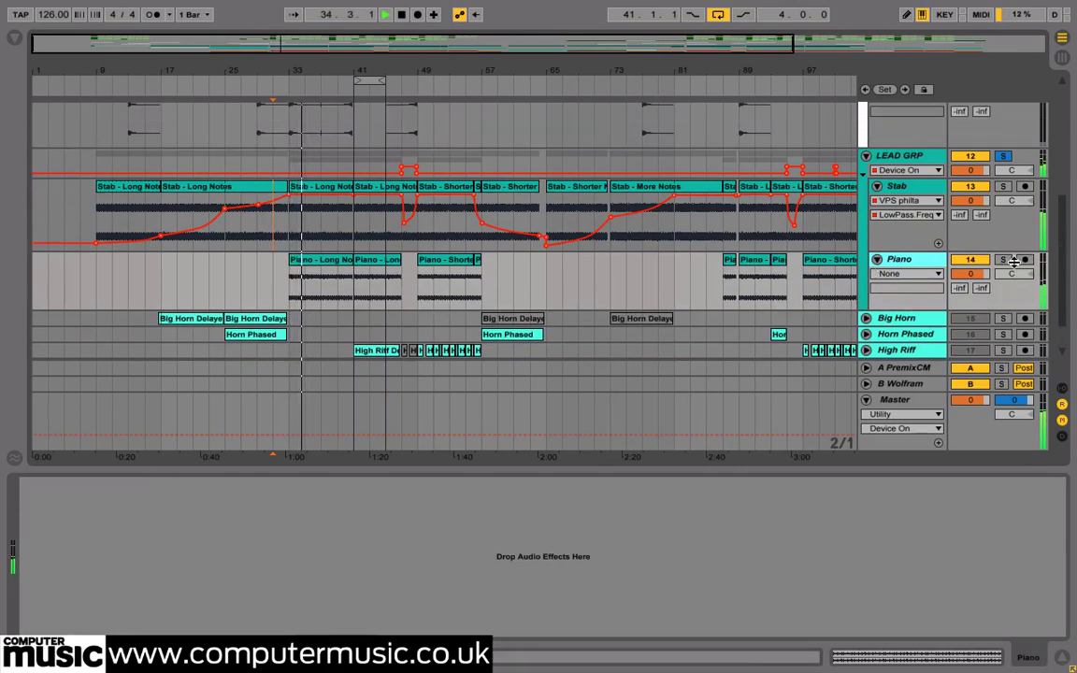
Audition the Piano track solo from bar 33, then solo the whole LEAD GRP from the same bar for comparison.
{"action": "left_click", "coordinate": [1003, 260]}
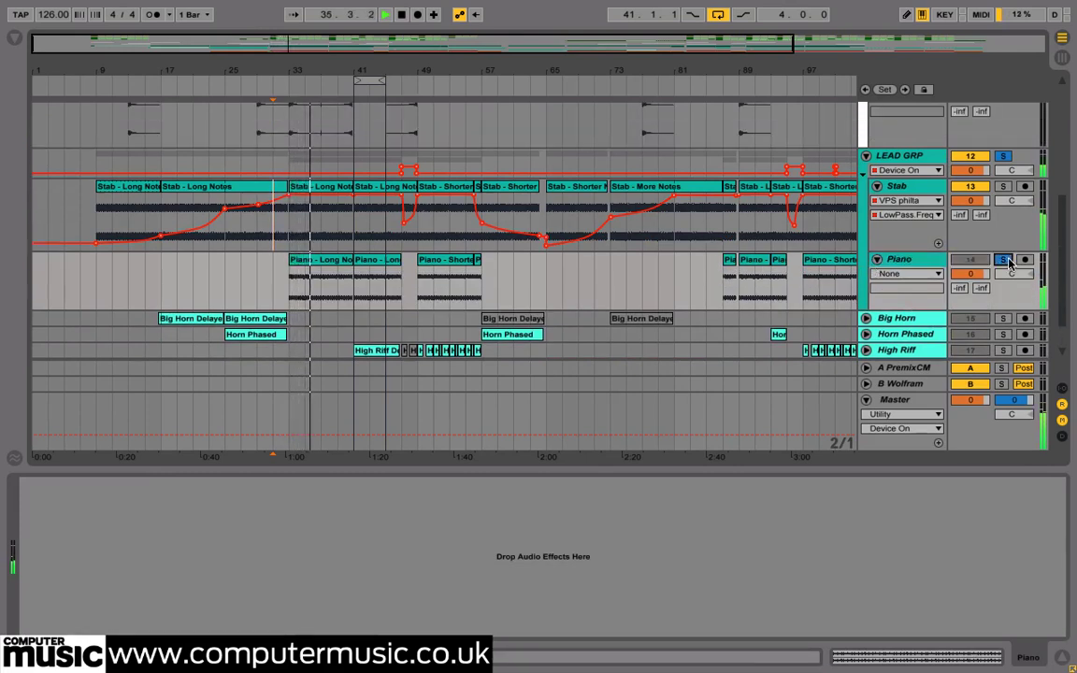
{"action": "scroll", "coordinate": [655, 247], "scroll_direction": "up", "scroll_amount": 1}
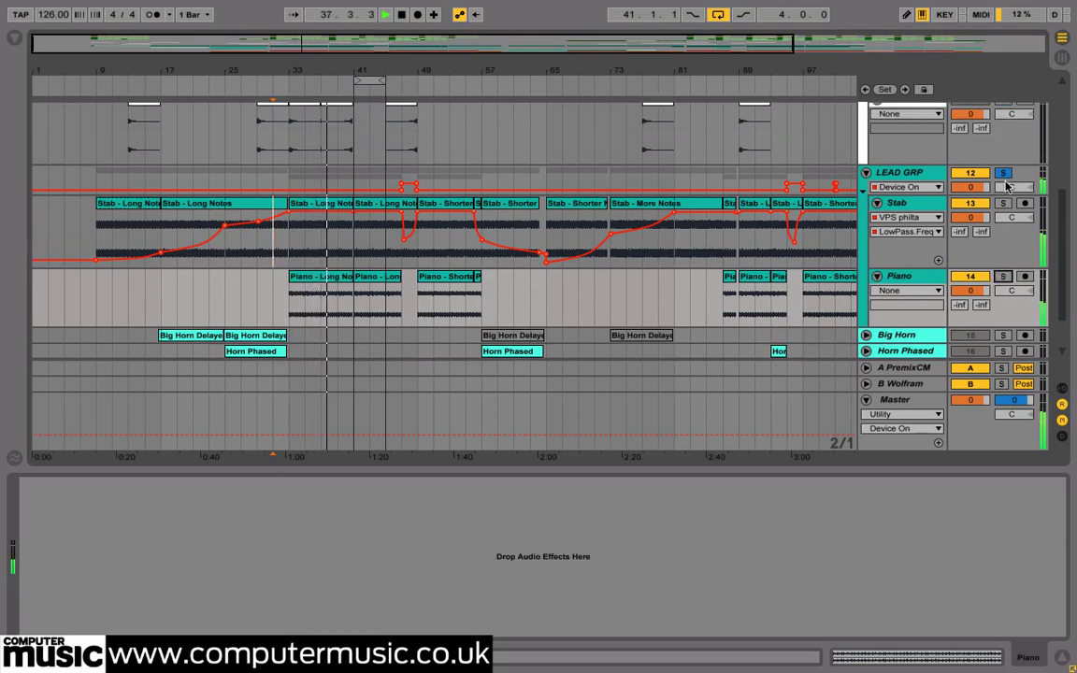
{"action": "left_click", "coordinate": [1003, 175]}
{"action": "left_click", "coordinate": [1003, 277]}
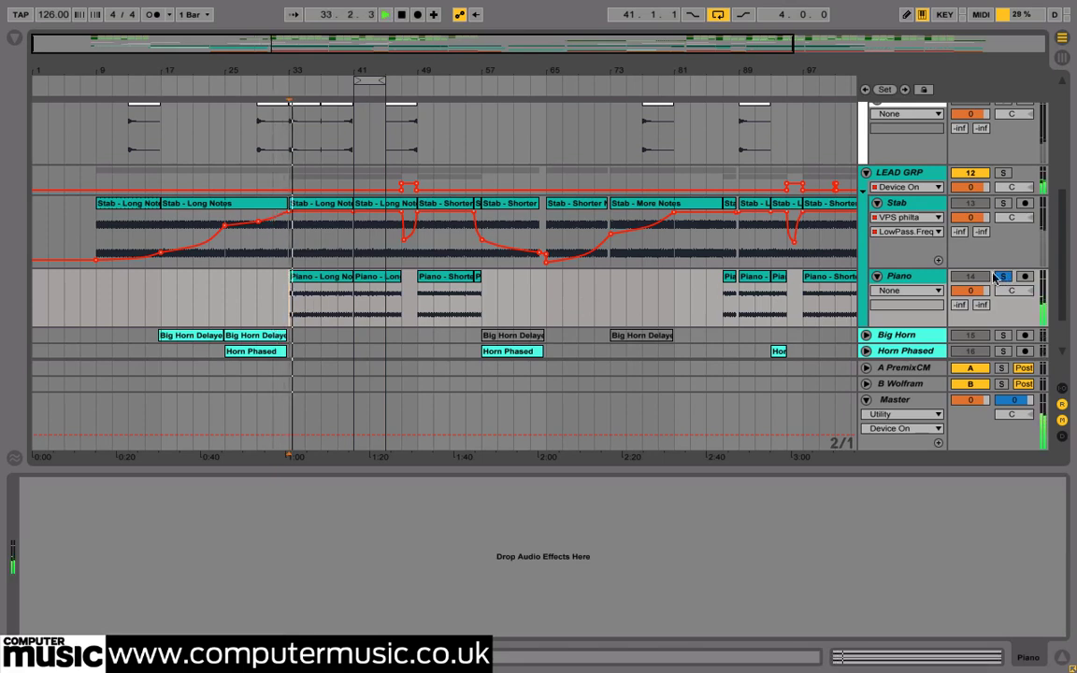
{"action": "left_click", "coordinate": [1003, 276]}
{"action": "key", "text": "space"}
{"action": "left_click", "coordinate": [1003, 174]}
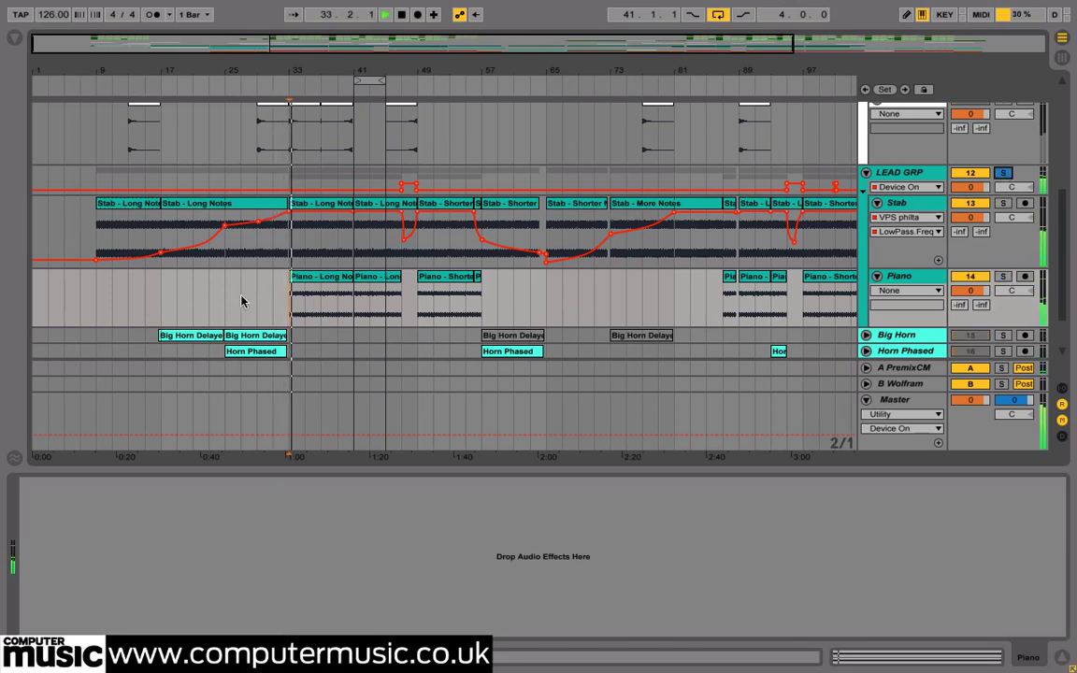
Add High Riff to the soloed LEAD GRP, play from bar 41 and unfold High Riff to view its clips.
{"action": "scroll", "coordinate": [280, 280], "scroll_direction": "down", "scroll_amount": 2}
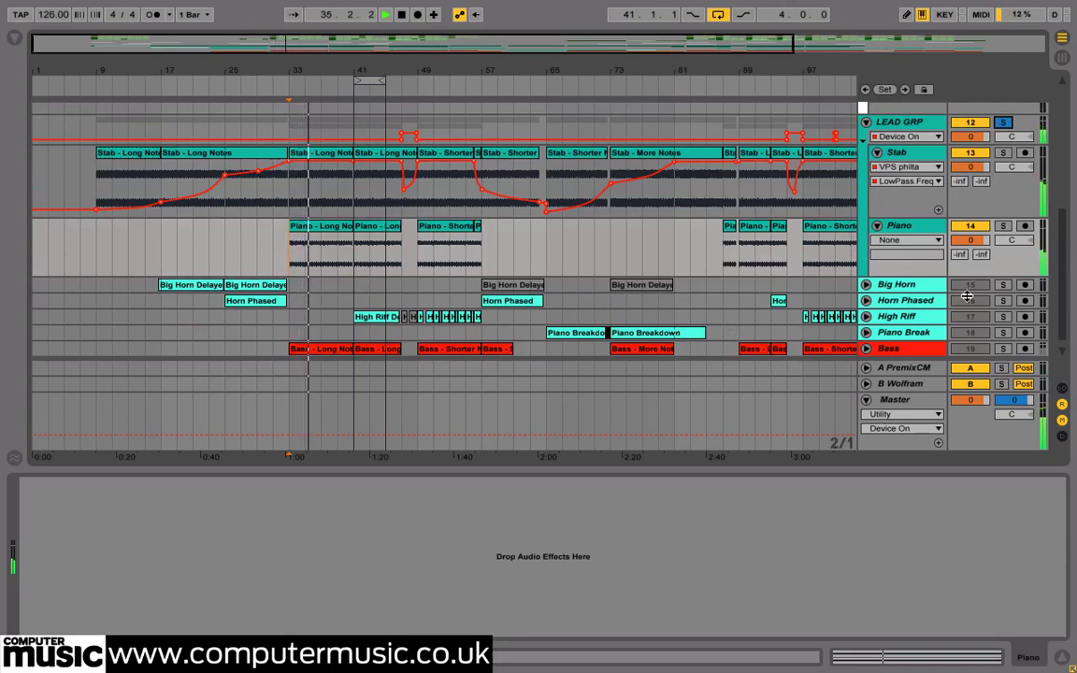
{"action": "left_click", "coordinate": [357, 301]}
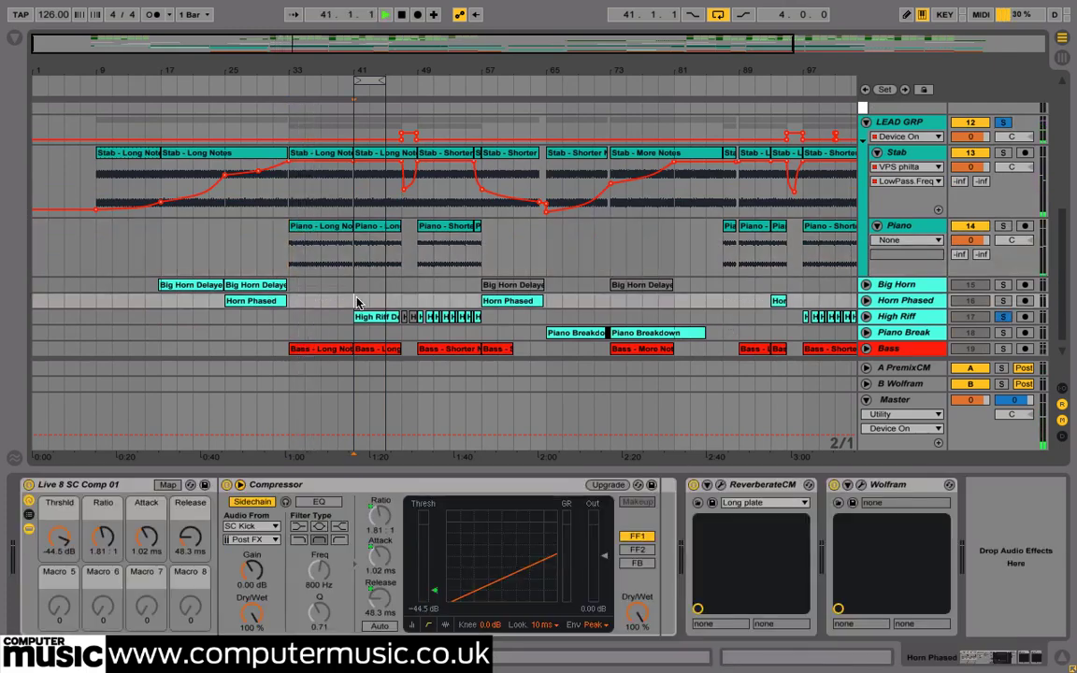
{"action": "scroll", "coordinate": [356, 301], "scroll_direction": "down", "scroll_amount": 2}
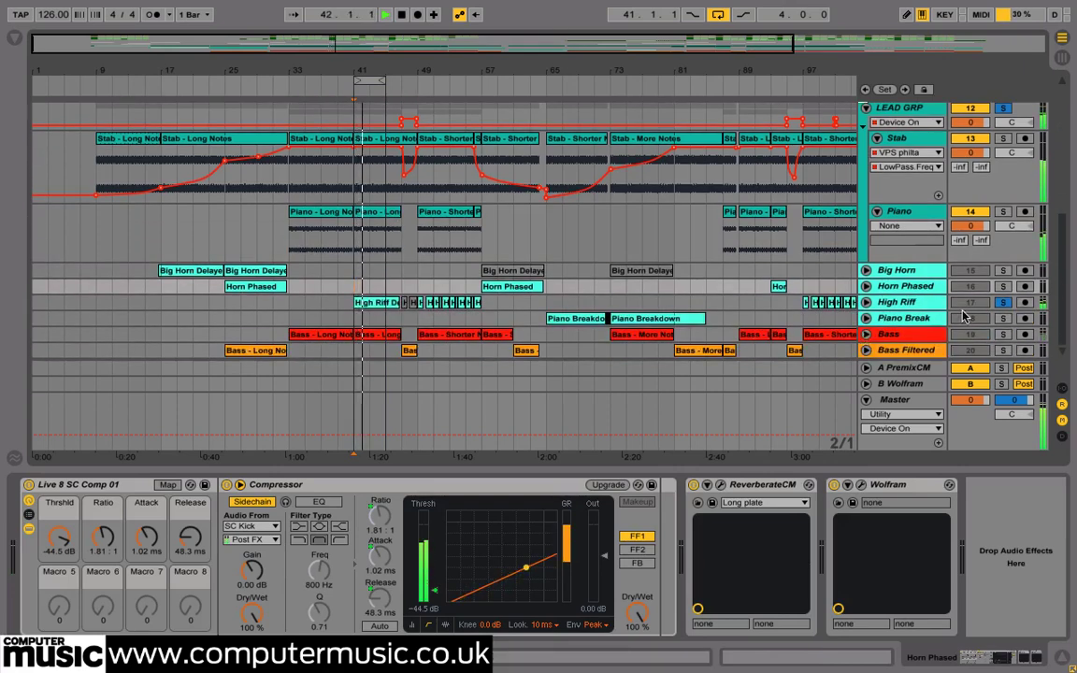
{"action": "left_click", "coordinate": [867, 302]}
{"action": "scroll", "coordinate": [879, 314], "scroll_direction": "down", "scroll_amount": 2}
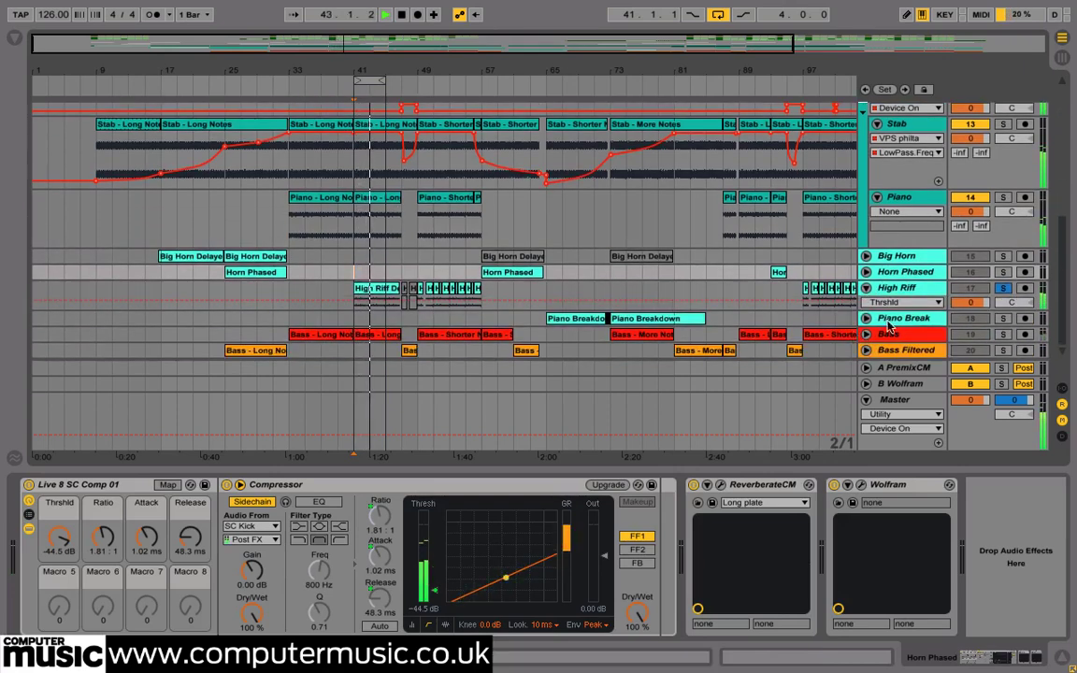
{"action": "left_click_drag", "start_coordinate": [887, 311], "coordinate": [890, 356]}
{"action": "scroll", "coordinate": [552, 281], "scroll_direction": "down", "scroll_amount": 3}
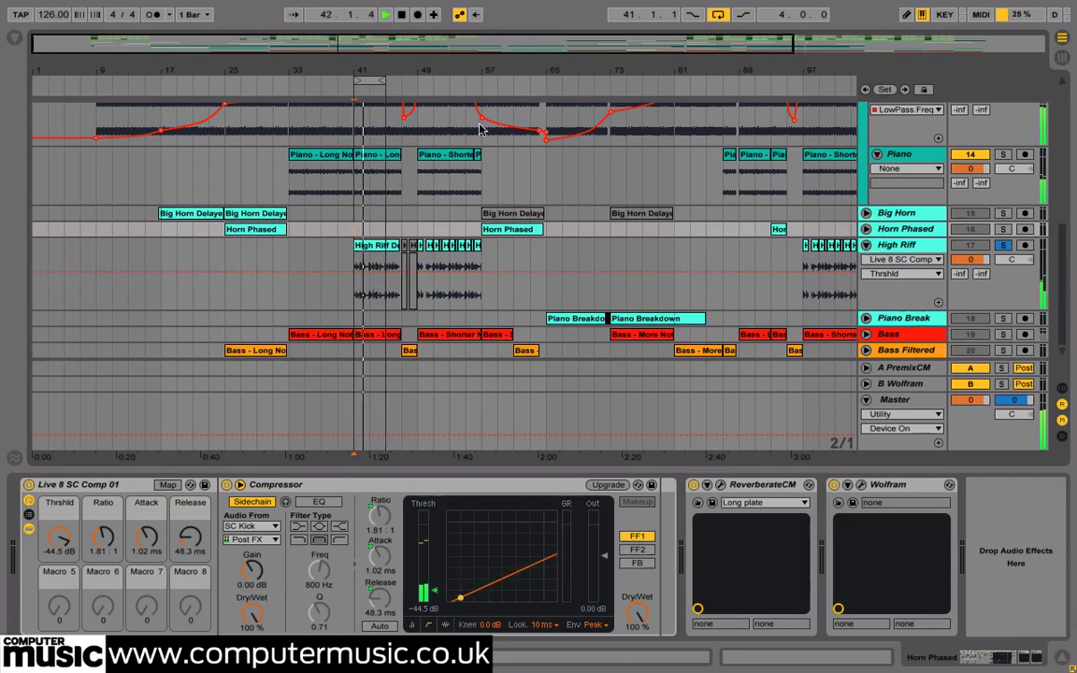
Inspect the chopped High Riff clips closely and play them with the leads from bar 49.
{"action": "left_click_drag", "start_coordinate": [416, 77], "coordinate": [458, 221]}
{"action": "scroll", "coordinate": [463, 225], "scroll_direction": "up", "scroll_amount": 4}
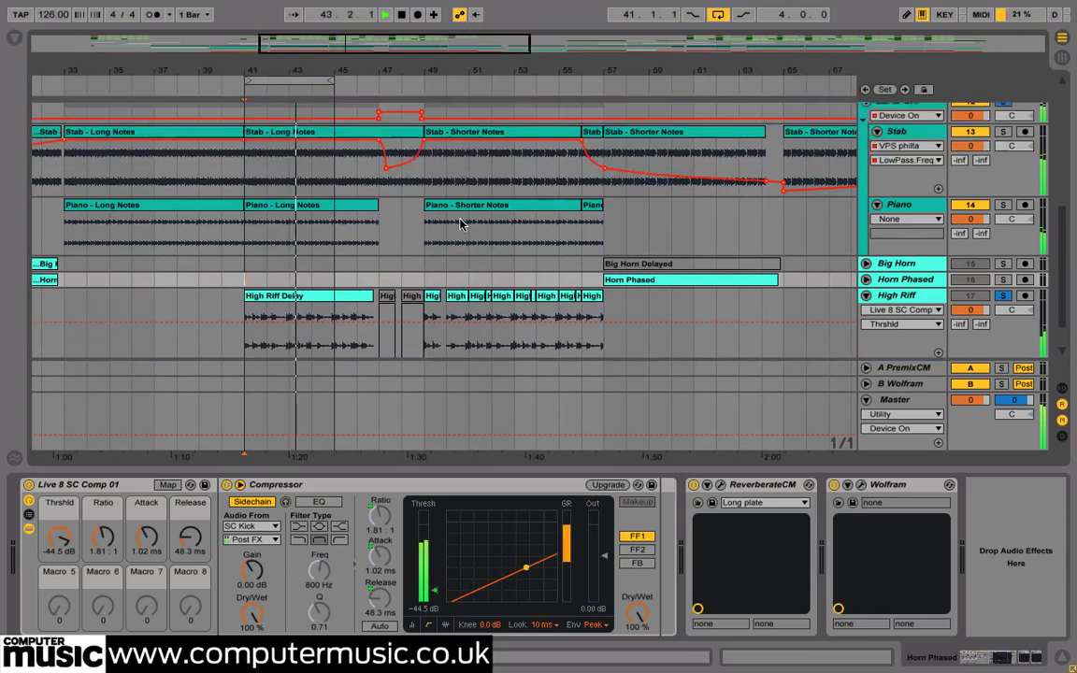
{"action": "scroll", "coordinate": [463, 224], "scroll_direction": "down", "scroll_amount": 3}
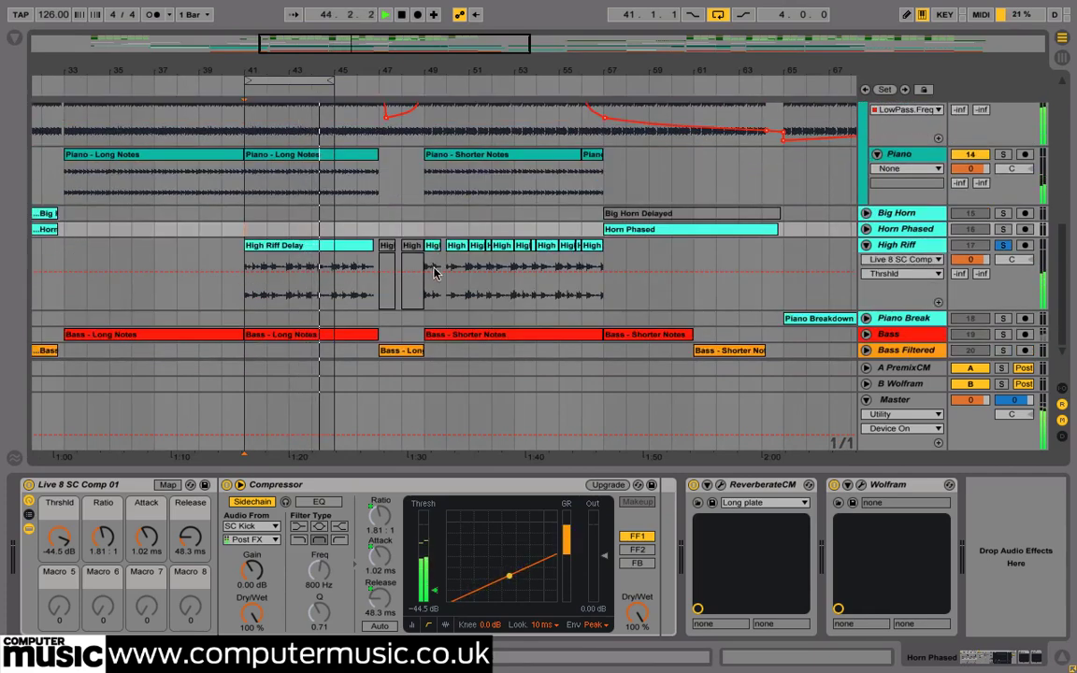
{"action": "left_click", "coordinate": [423, 292]}
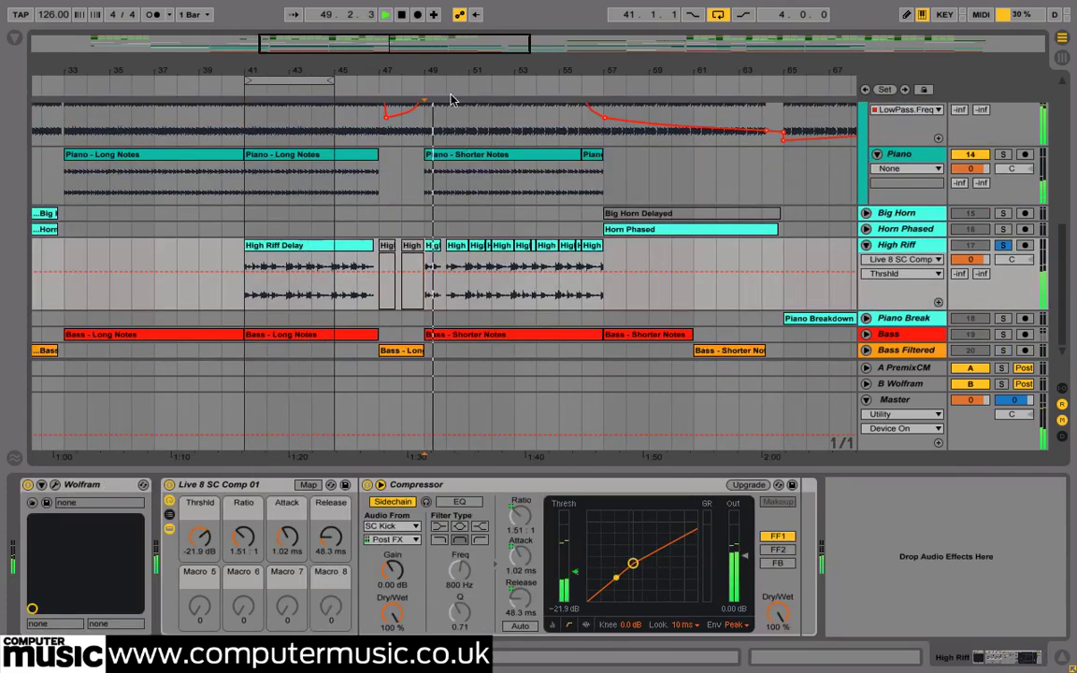
{"action": "key", "text": "minus"}
{"action": "key", "text": "minus"}
{"action": "scroll", "coordinate": [378, 244], "scroll_direction": "up", "scroll_amount": 2}
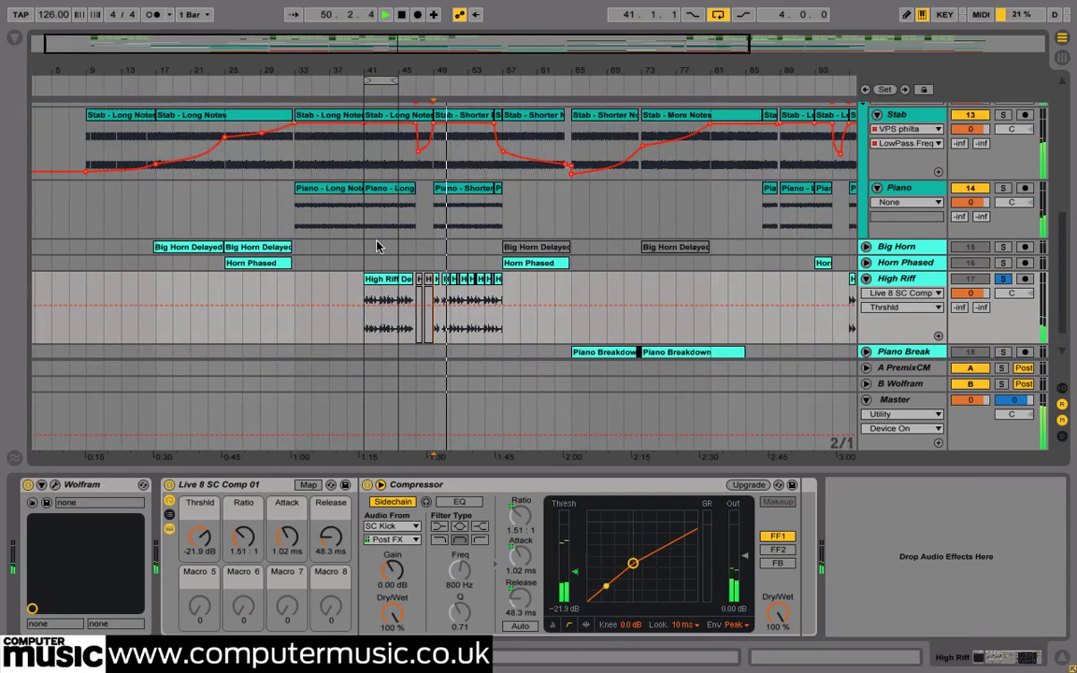
Add Horn Phased to the solo, play from bar 57 and examine its waveforms and devices, ending with playback stopped and the track folded.
{"action": "left_click", "coordinate": [504, 302]}
{"action": "key", "text": "space"}
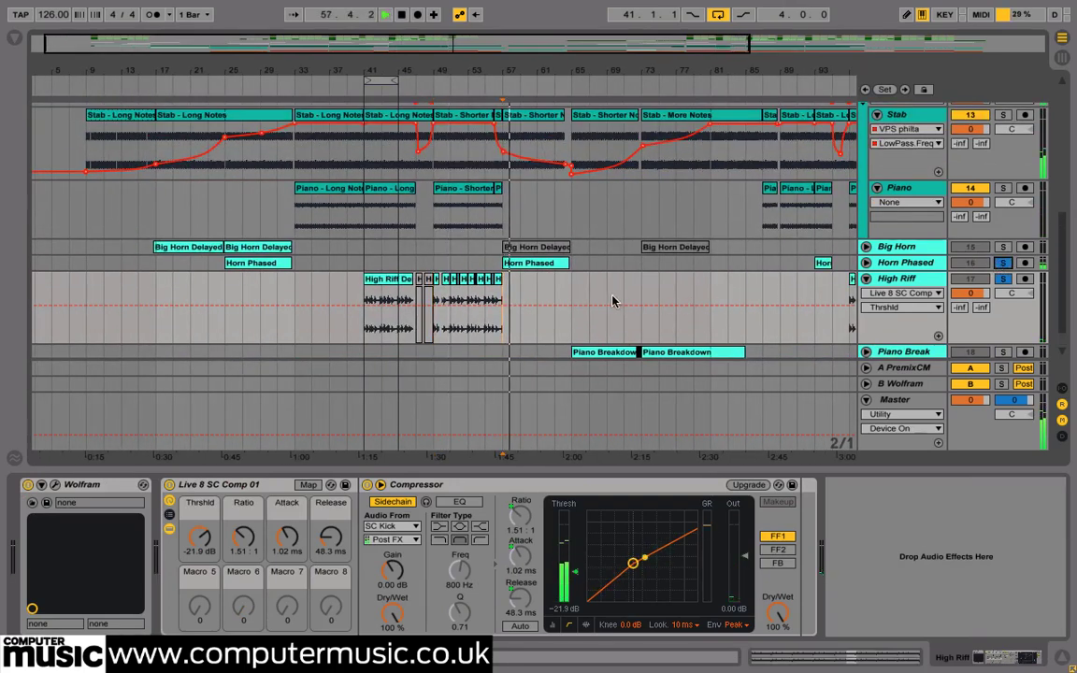
{"action": "left_click", "coordinate": [879, 262]}
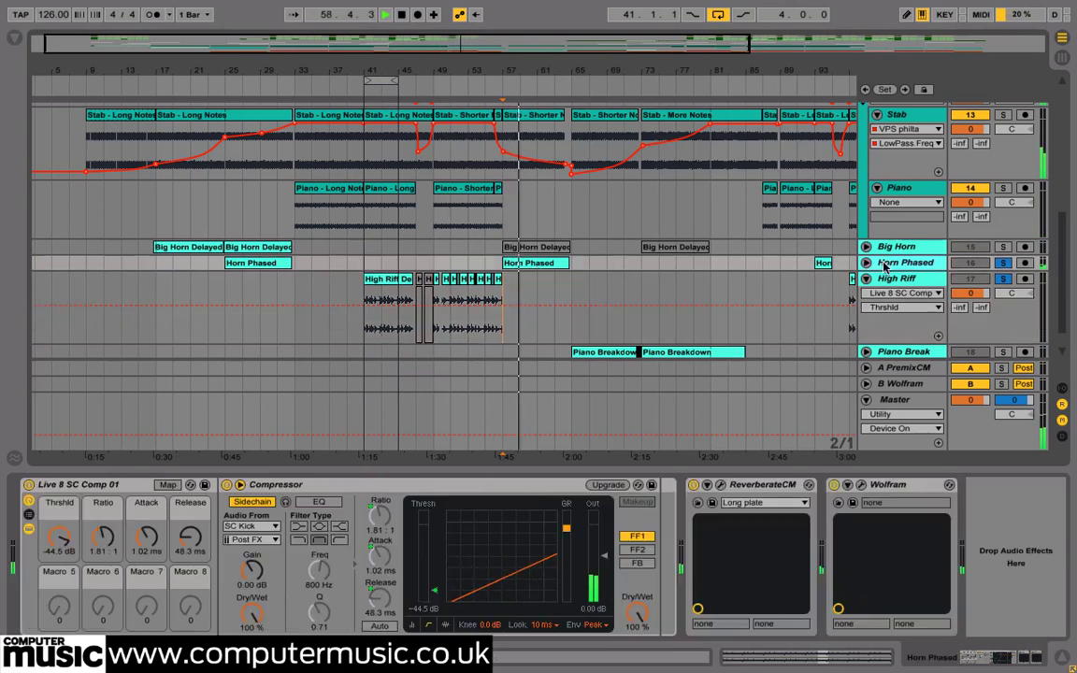
{"action": "left_click", "coordinate": [866, 263]}
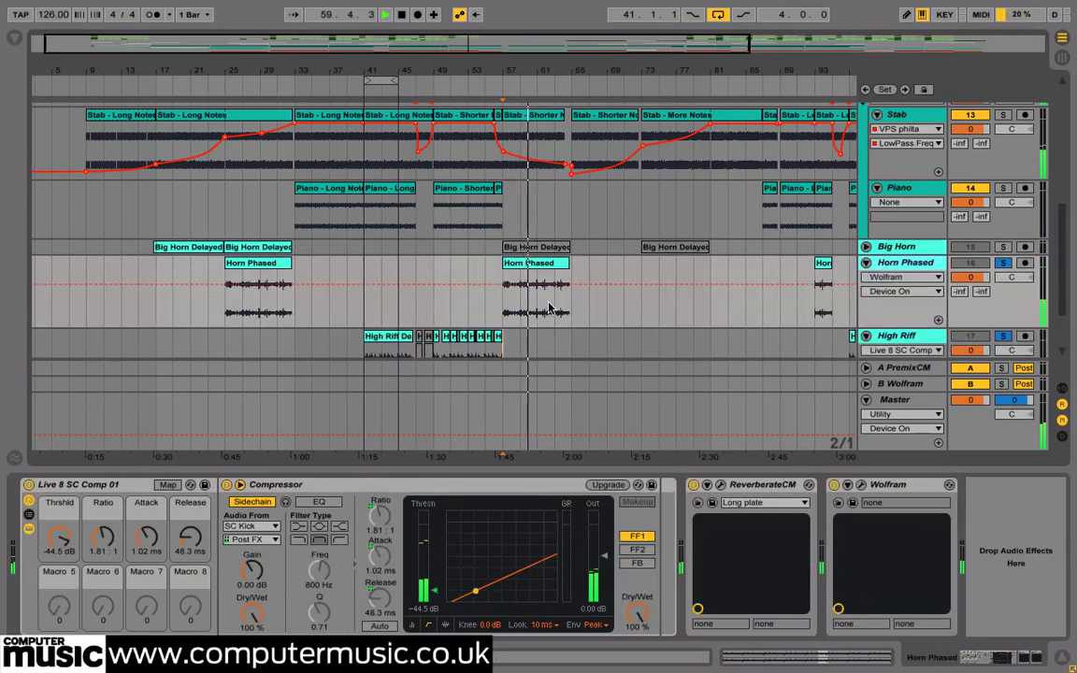
{"action": "left_click", "coordinate": [865, 264]}
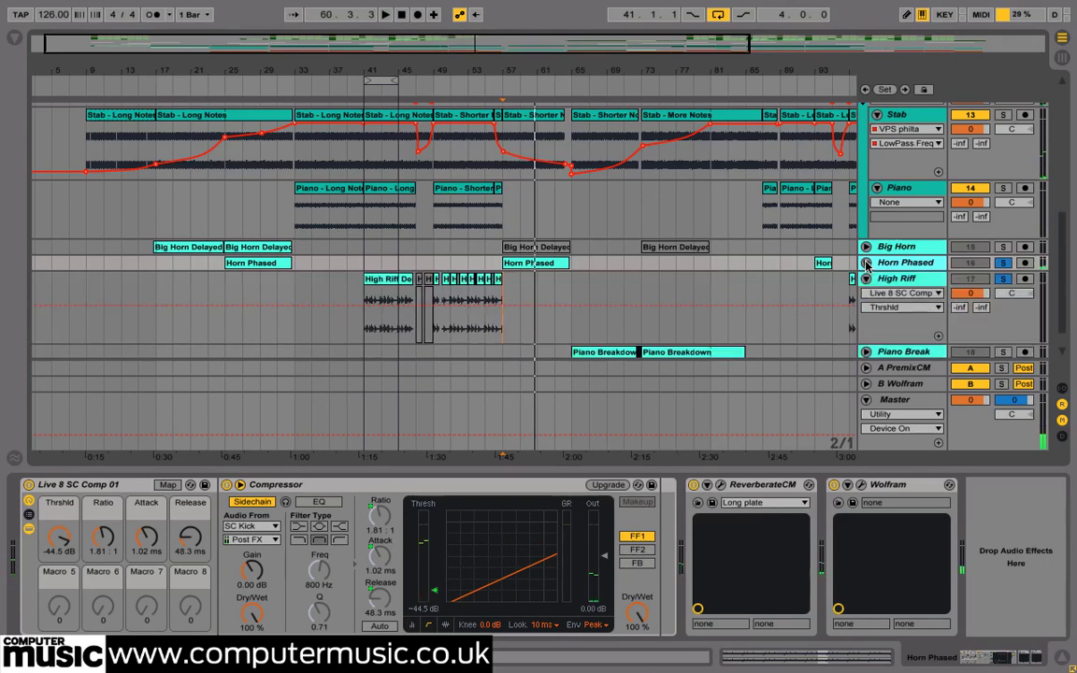
Unsolo Horn Phased and play High Riff with LEAD GRP from bar 49, ending with playback stopped and the solos cleared.
{"action": "left_click", "coordinate": [889, 280]}
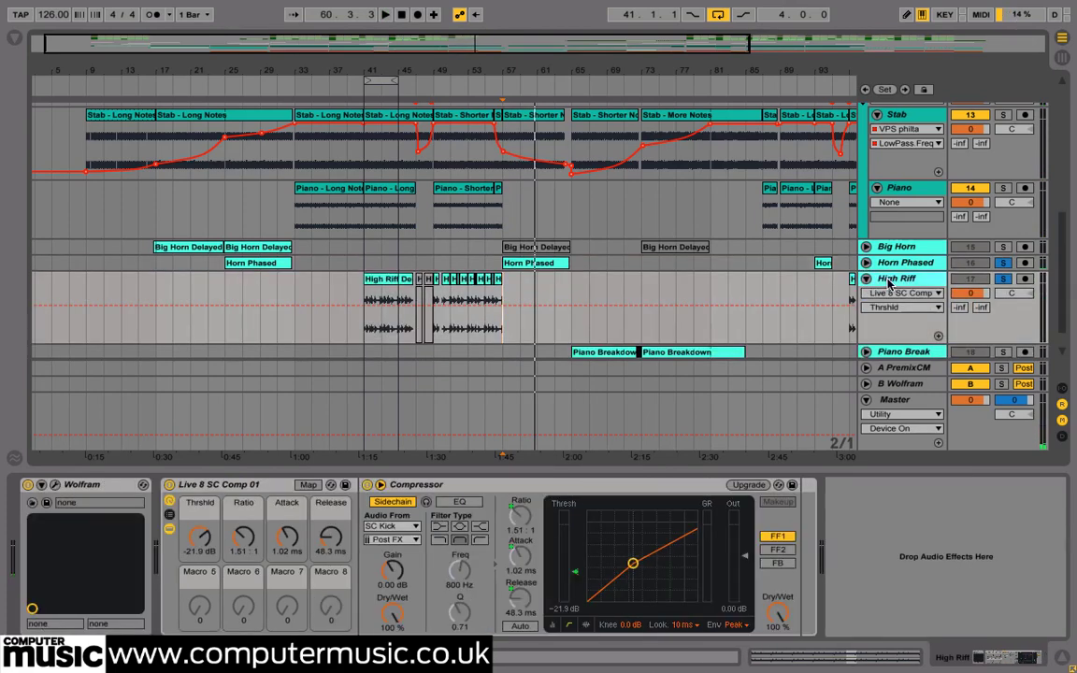
{"action": "left_click", "coordinate": [436, 332]}
{"action": "key", "text": "space"}
{"action": "left_click_drag", "start_coordinate": [452, 70], "coordinate": [451, 169]}
{"action": "left_click", "coordinate": [1003, 279]}
{"action": "left_click", "coordinate": [1002, 262]}
{"action": "scroll", "coordinate": [954, 238], "scroll_direction": "up", "scroll_amount": 1}
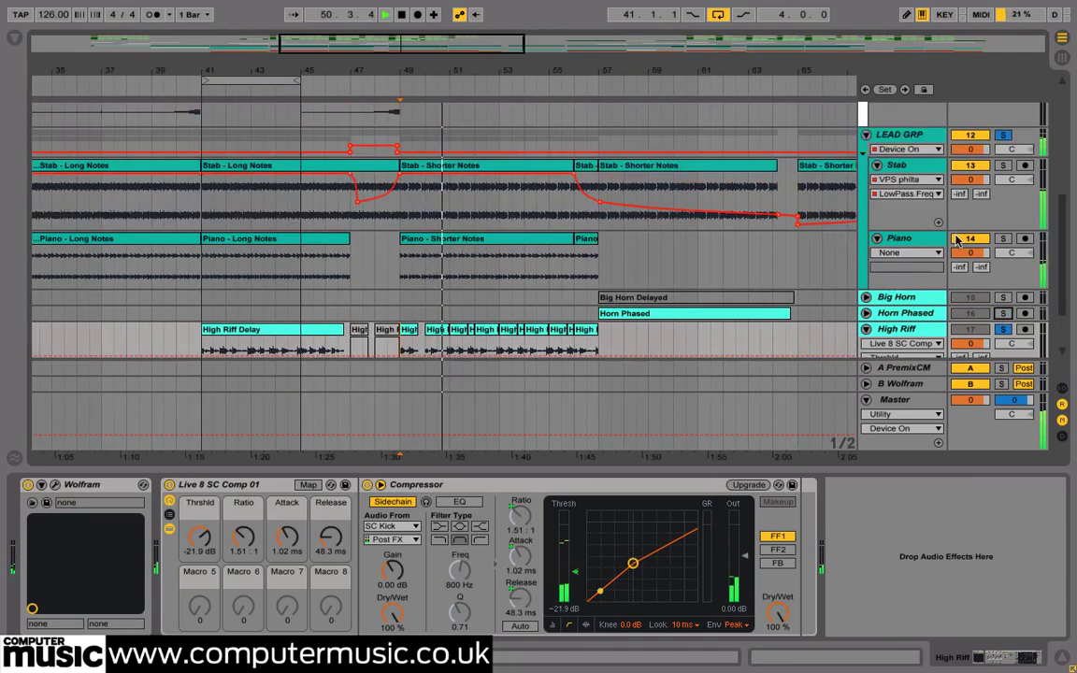
{"action": "scroll", "coordinate": [955, 238], "scroll_direction": "up", "scroll_amount": 3}
{"action": "scroll", "coordinate": [760, 321], "scroll_direction": "down", "scroll_amount": 4}
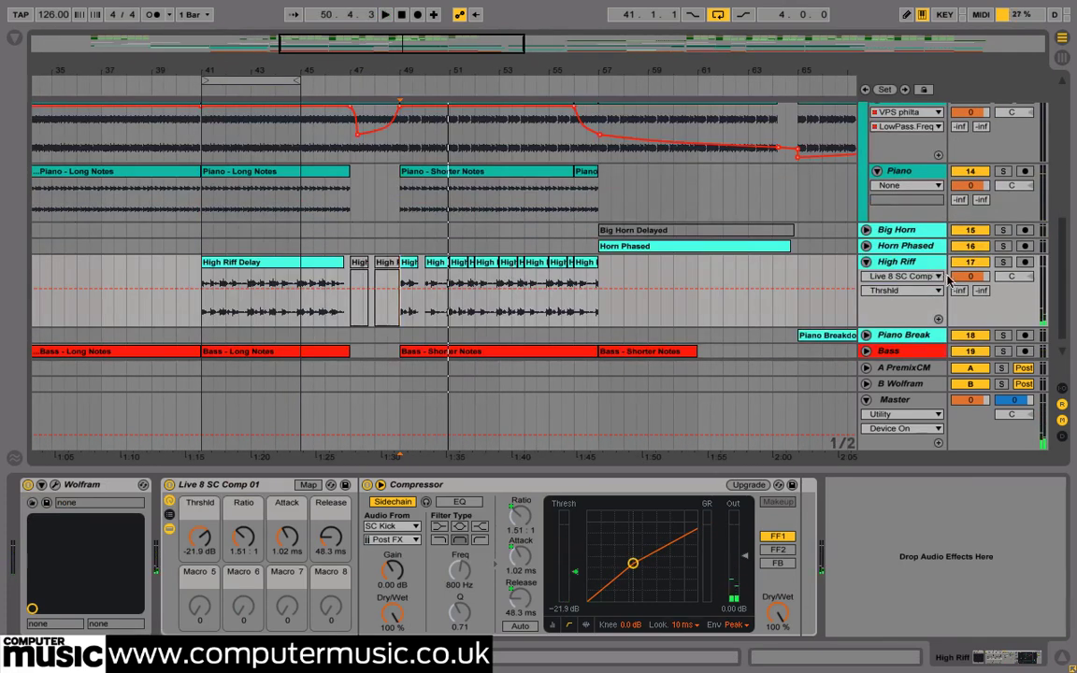
Solo High Riff and play it while highlighting its chopped clips from bar 49 to 57, ending with playback stopped and High Riff unsoloed.
{"action": "left_click", "coordinate": [1002, 263]}
{"action": "left_click", "coordinate": [409, 294]}
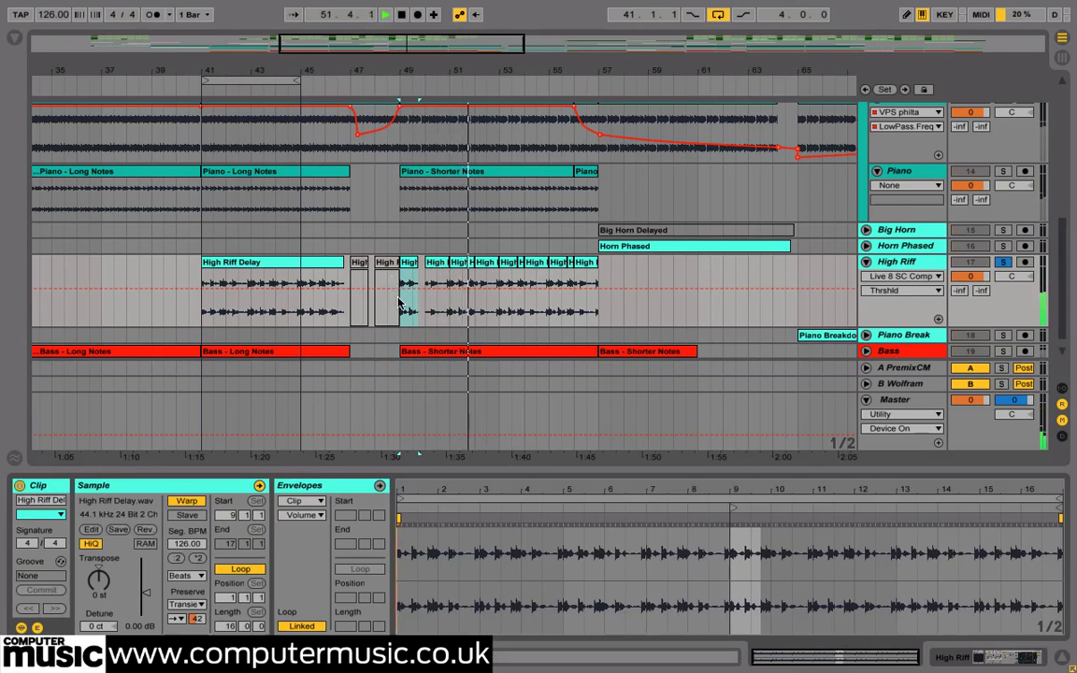
{"action": "left_click_drag", "start_coordinate": [402, 304], "coordinate": [595, 301]}
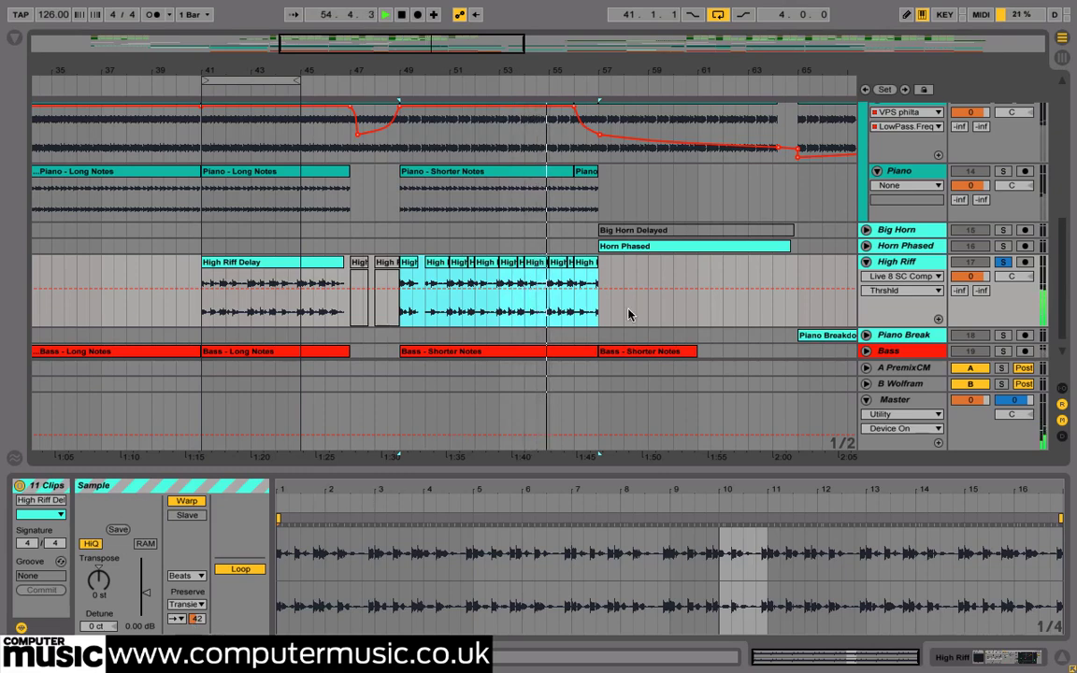
{"action": "key", "text": "space"}
{"action": "left_click", "coordinate": [1004, 263]}
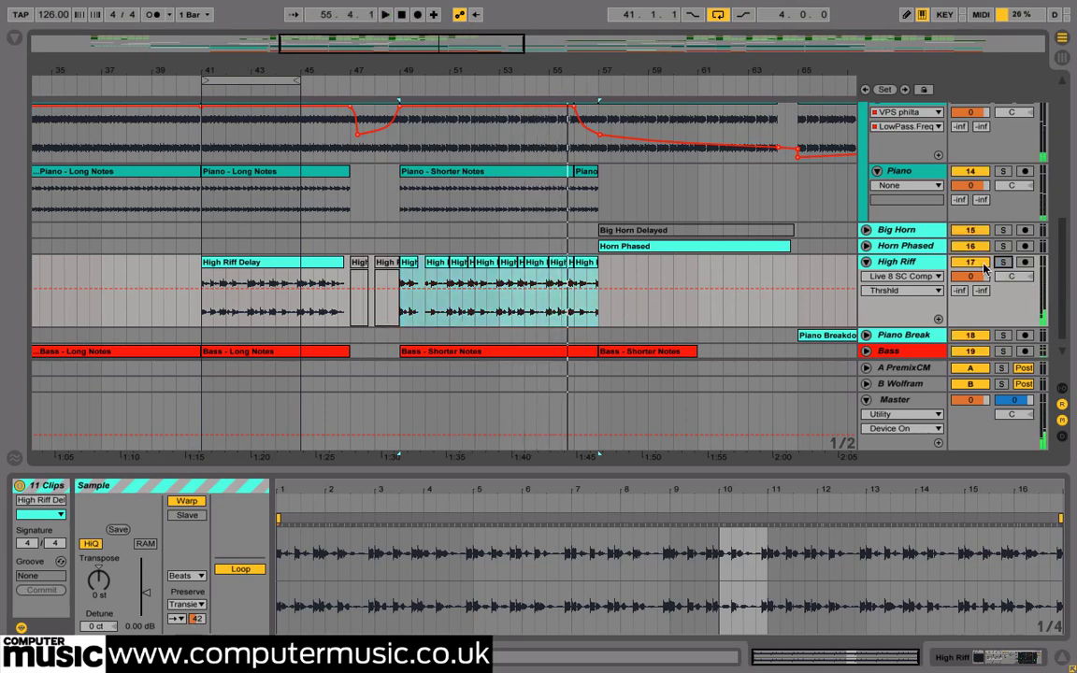
Fold the High Riff, Stab and Piano tracks along with the LEAD GRP and FX GRP groups.
{"action": "left_click", "coordinate": [867, 262]}
{"action": "scroll", "coordinate": [875, 187], "scroll_direction": "up", "scroll_amount": 3}
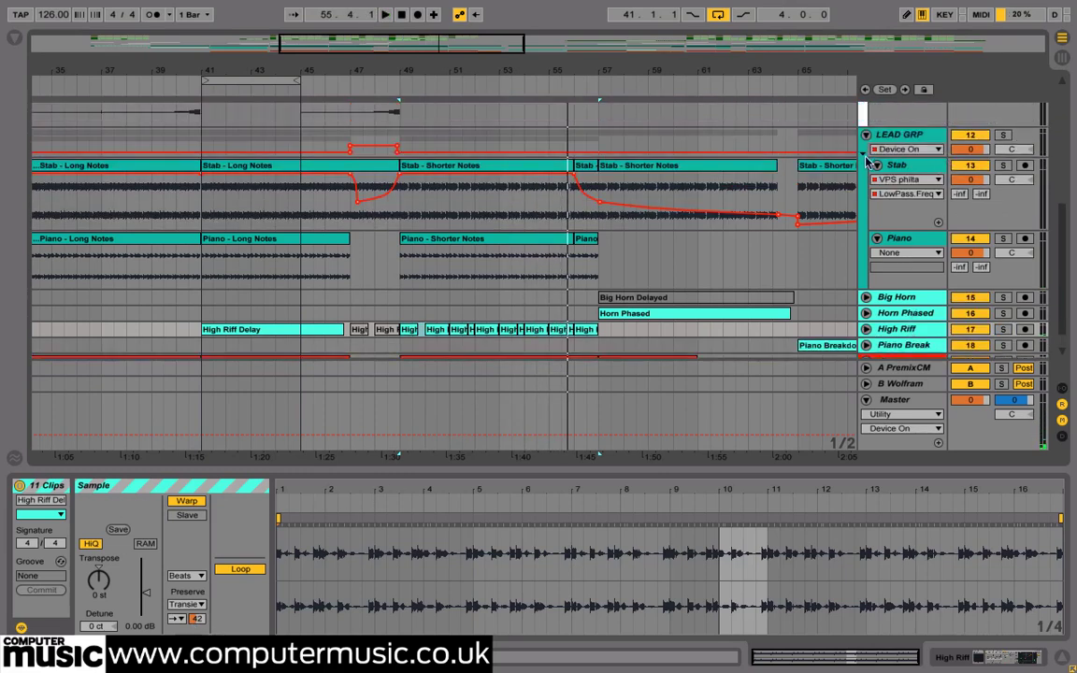
{"action": "left_click", "coordinate": [877, 165]}
{"action": "left_click", "coordinate": [878, 181]}
{"action": "left_click", "coordinate": [867, 135]}
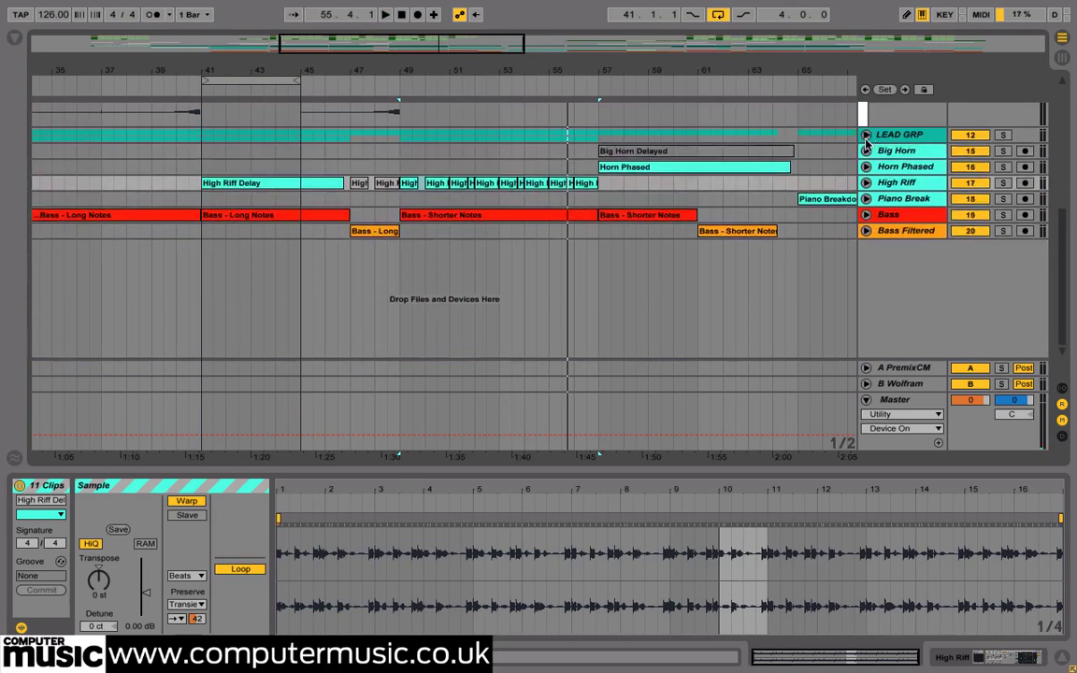
{"action": "scroll", "coordinate": [841, 164], "scroll_direction": "up", "scroll_amount": 5}
{"action": "left_click", "coordinate": [866, 253]}
Play the full arrangement from bar 33, fold the SC Kick track and hide the clip detail view.
{"action": "left_click_drag", "start_coordinate": [686, 72], "coordinate": [686, 20]}
{"action": "left_click", "coordinate": [229, 317]}
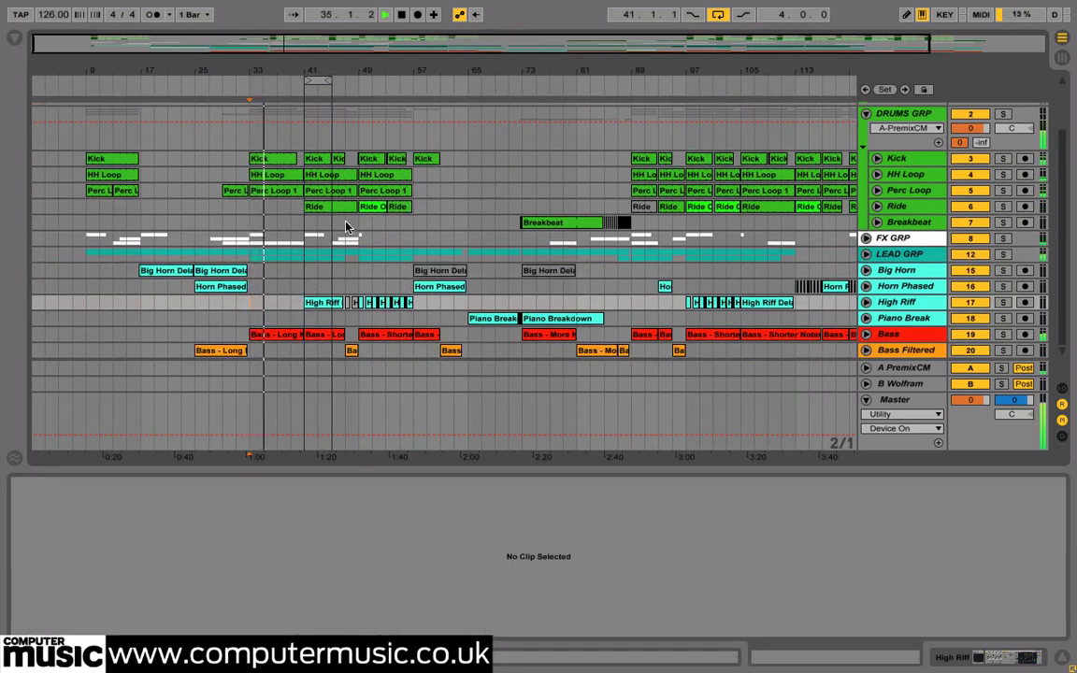
{"action": "scroll", "coordinate": [360, 236], "scroll_direction": "up", "scroll_amount": 3}
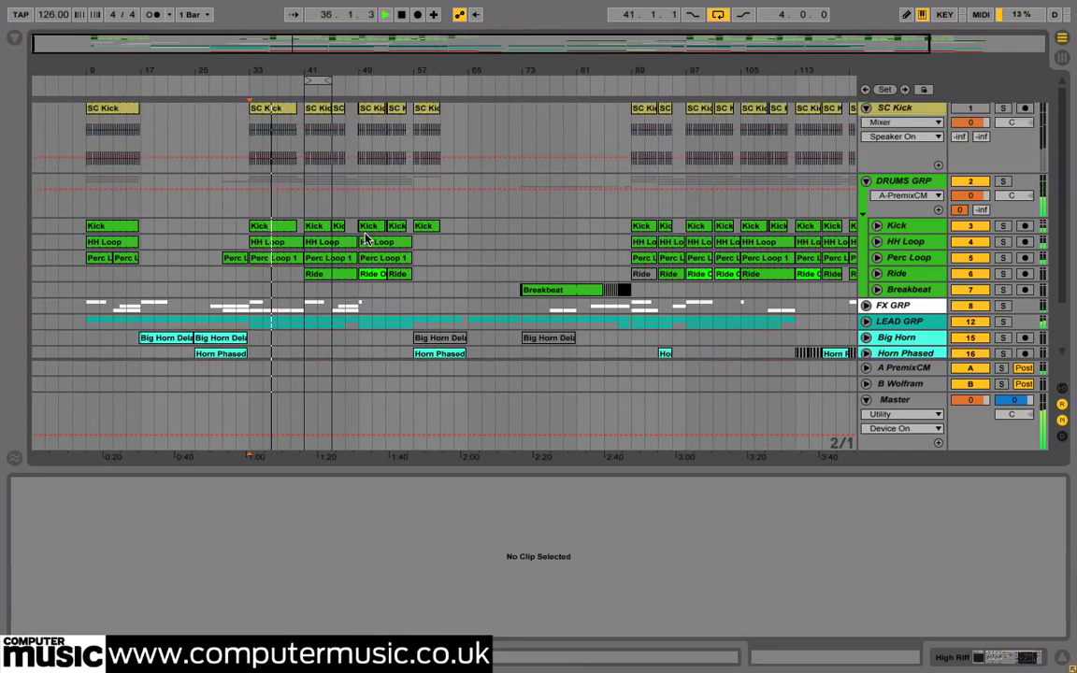
{"action": "left_click", "coordinate": [866, 108]}
{"action": "scroll", "coordinate": [422, 228], "scroll_direction": "down", "scroll_amount": 1}
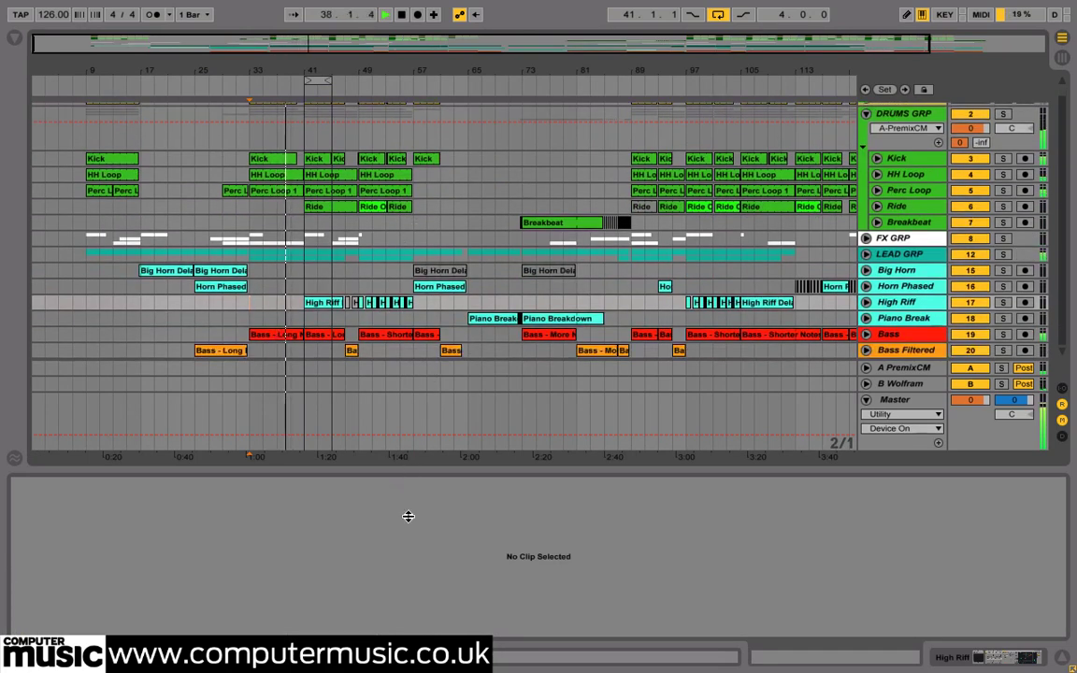
{"action": "left_click_drag", "start_coordinate": [409, 483], "coordinate": [371, 535]}
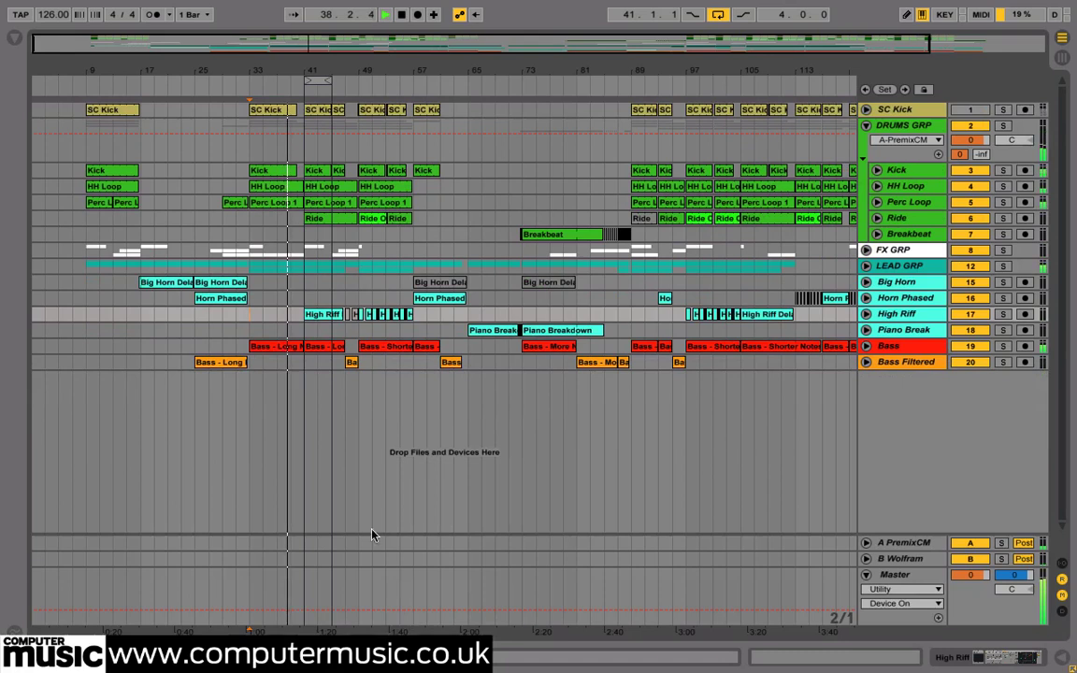
Play from bar 47 and unfold Bass, LEAD GRP and Stab to show their waveforms and automation, ending with playback stopped.
{"action": "left_click", "coordinate": [342, 334]}
{"action": "key", "text": "space"}
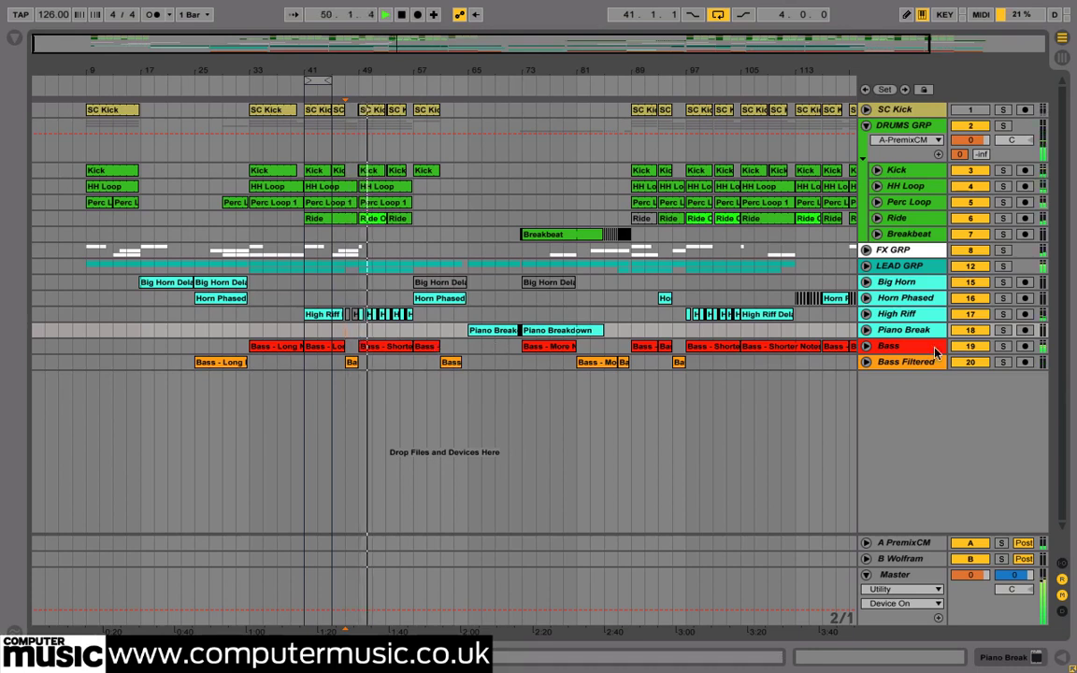
{"action": "left_click", "coordinate": [867, 346]}
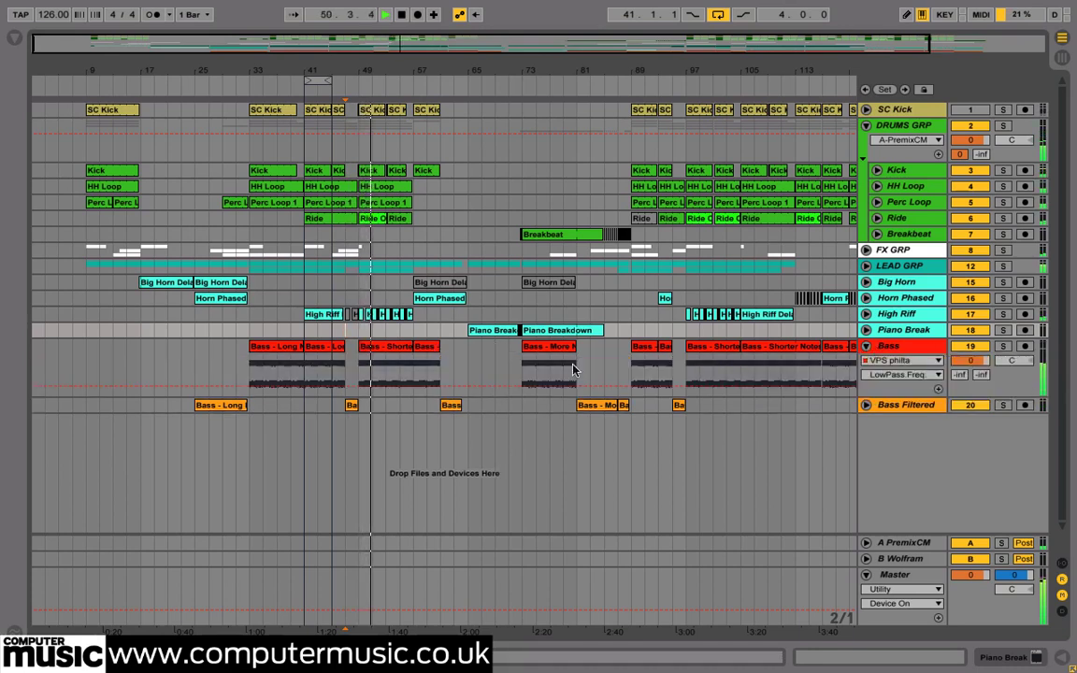
{"action": "left_click", "coordinate": [865, 267]}
{"action": "left_click_drag", "start_coordinate": [379, 77], "coordinate": [381, 98]}
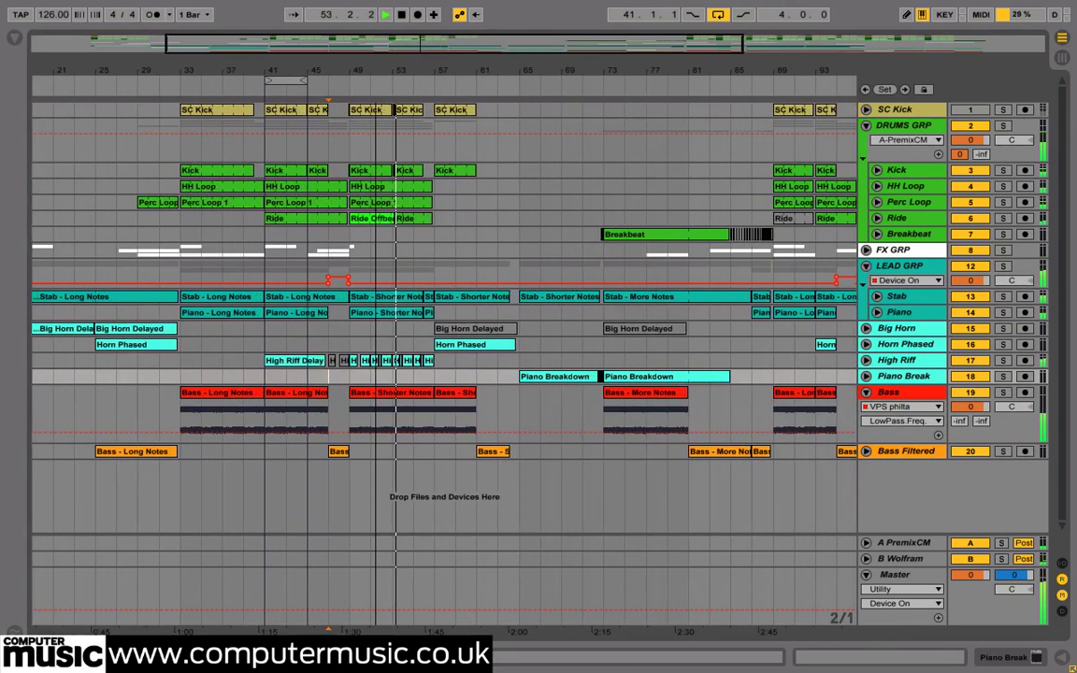
{"action": "left_click", "coordinate": [877, 296]}
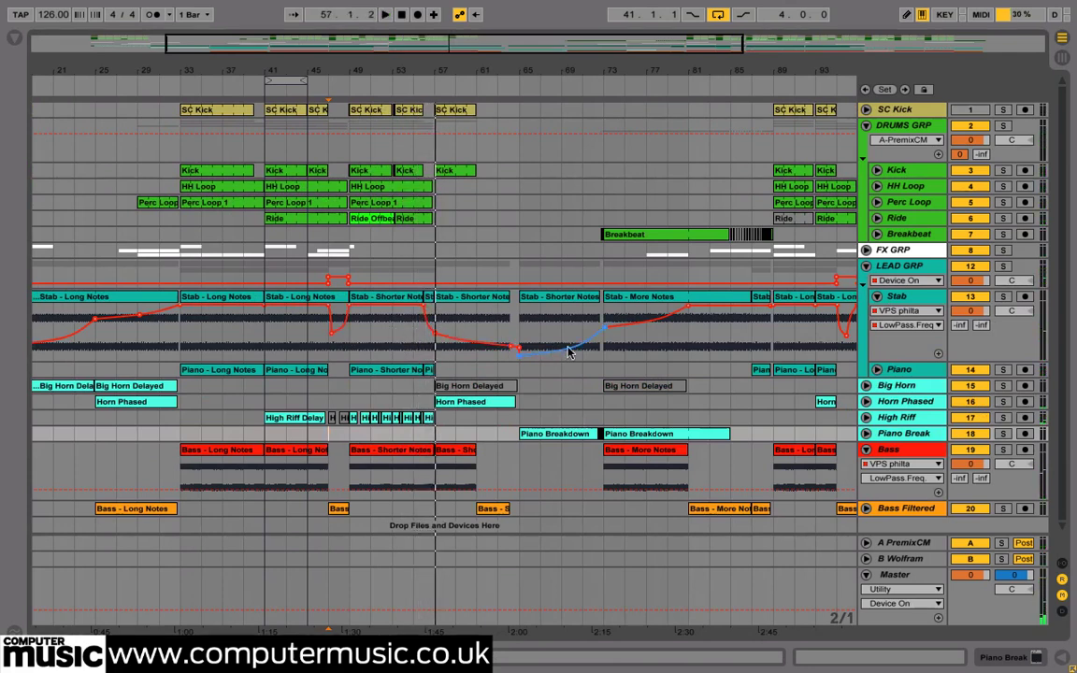
Play the breakdown from bar 73 and examine the Stab track's low-pass filter automation across the second half of the arrangement.
{"action": "left_click", "coordinate": [604, 365]}
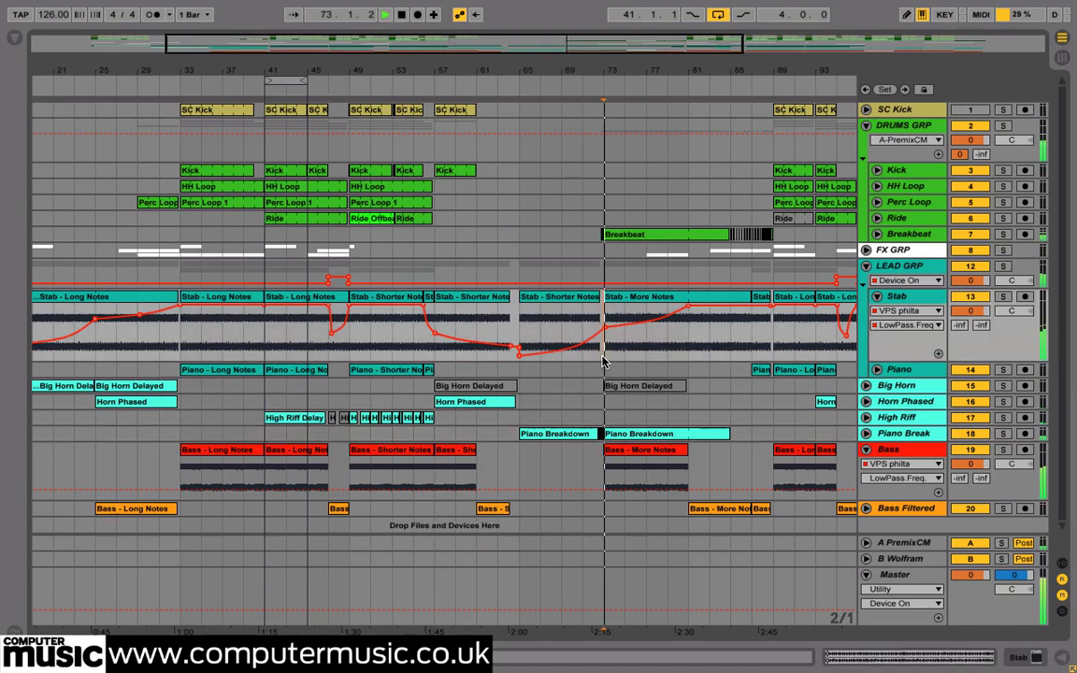
{"action": "scroll", "coordinate": [695, 85], "scroll_direction": "right", "scroll_amount": 10}
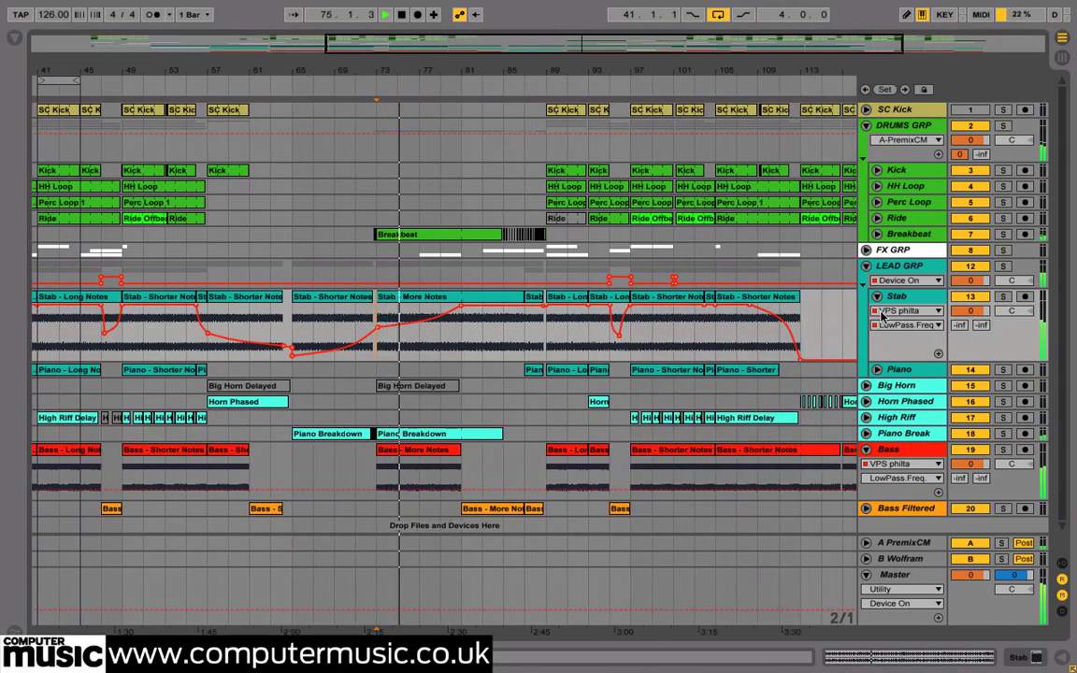
{"action": "left_click", "coordinate": [877, 297]}
{"action": "left_click", "coordinate": [877, 298]}
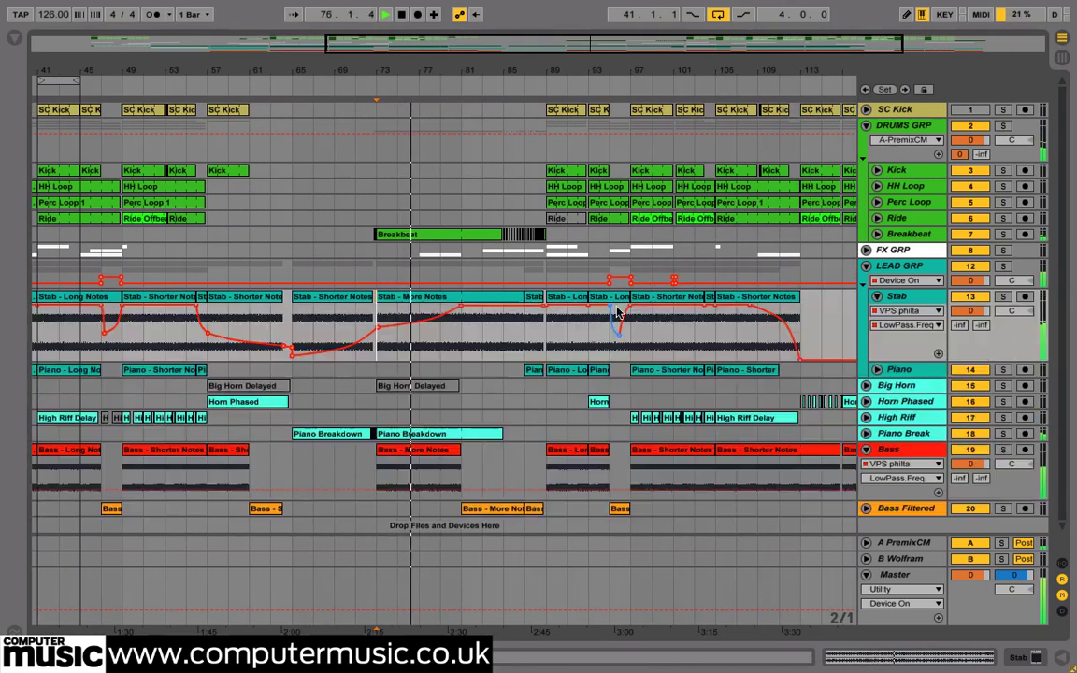
{"action": "left_click_drag", "start_coordinate": [425, 73], "coordinate": [453, 453]}
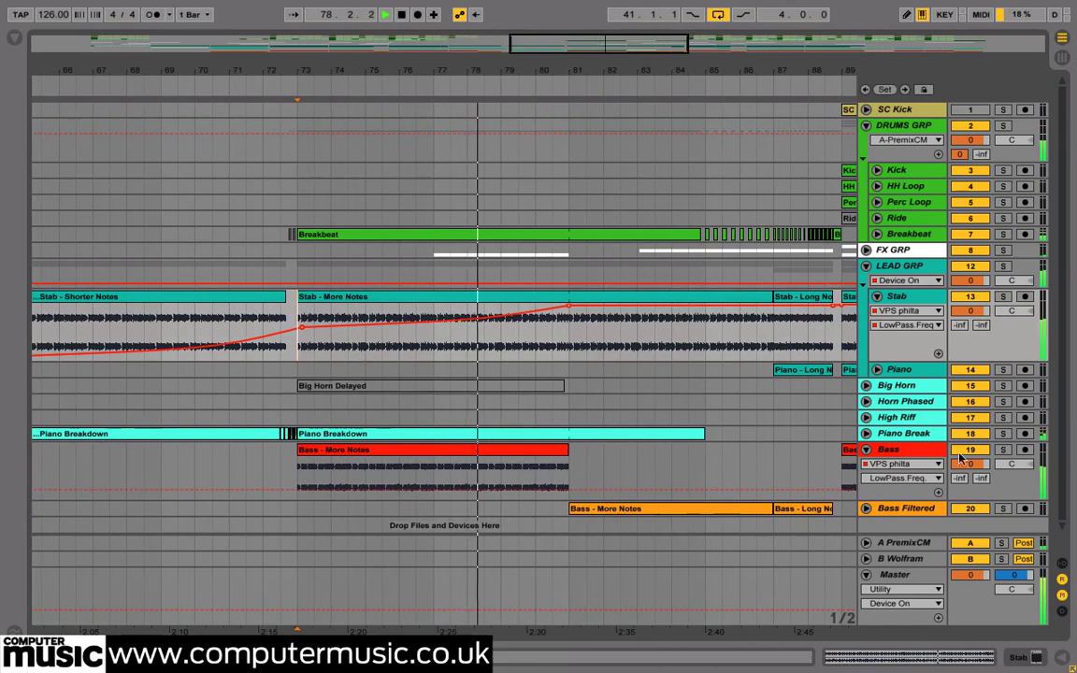
Solo and unsolo Bass and Breakbeat in turn during the breakdown, and continue playback into the section from bar 89.
{"action": "left_click", "coordinate": [1006, 452]}
{"action": "left_click", "coordinate": [1006, 452]}
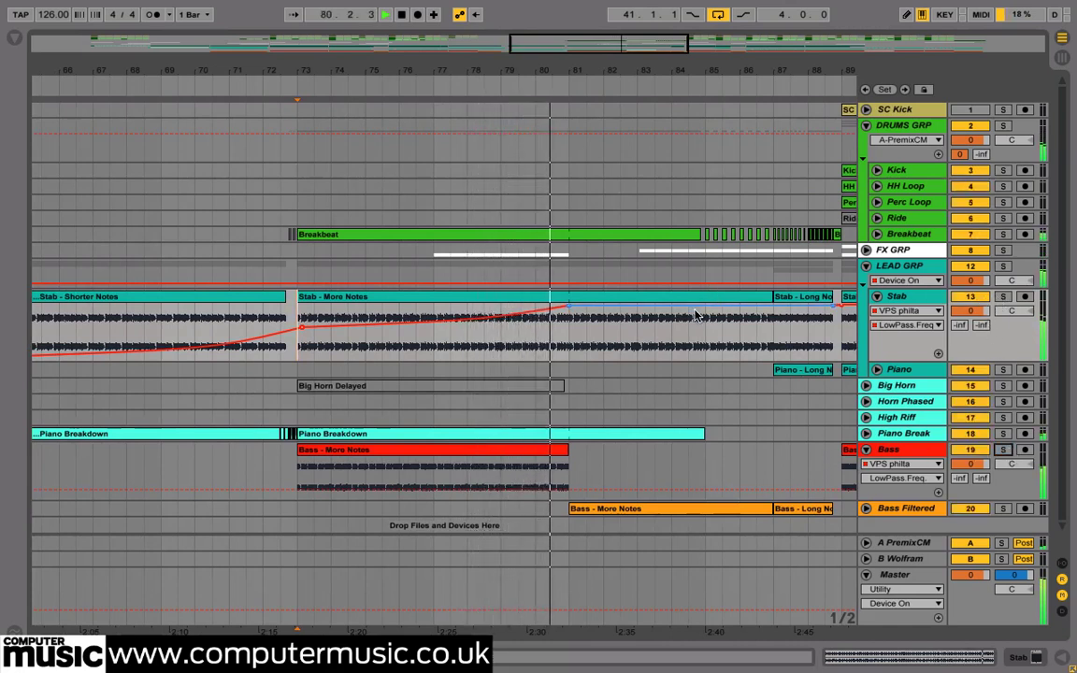
{"action": "left_click_drag", "start_coordinate": [670, 73], "coordinate": [622, 69]}
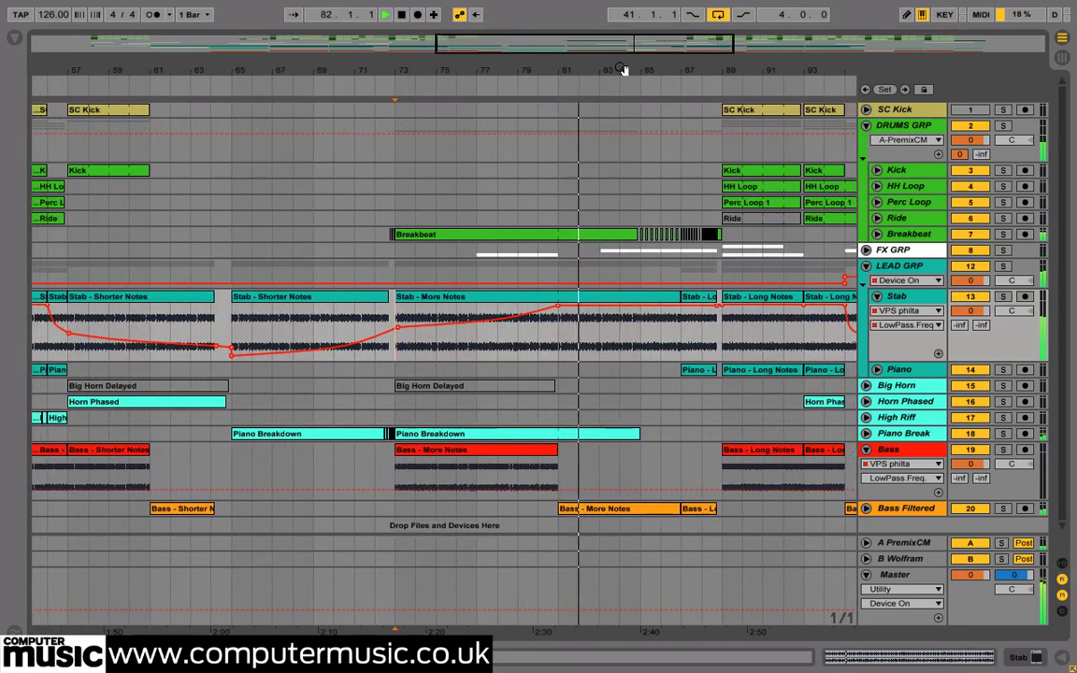
{"action": "left_click", "coordinate": [1002, 235]}
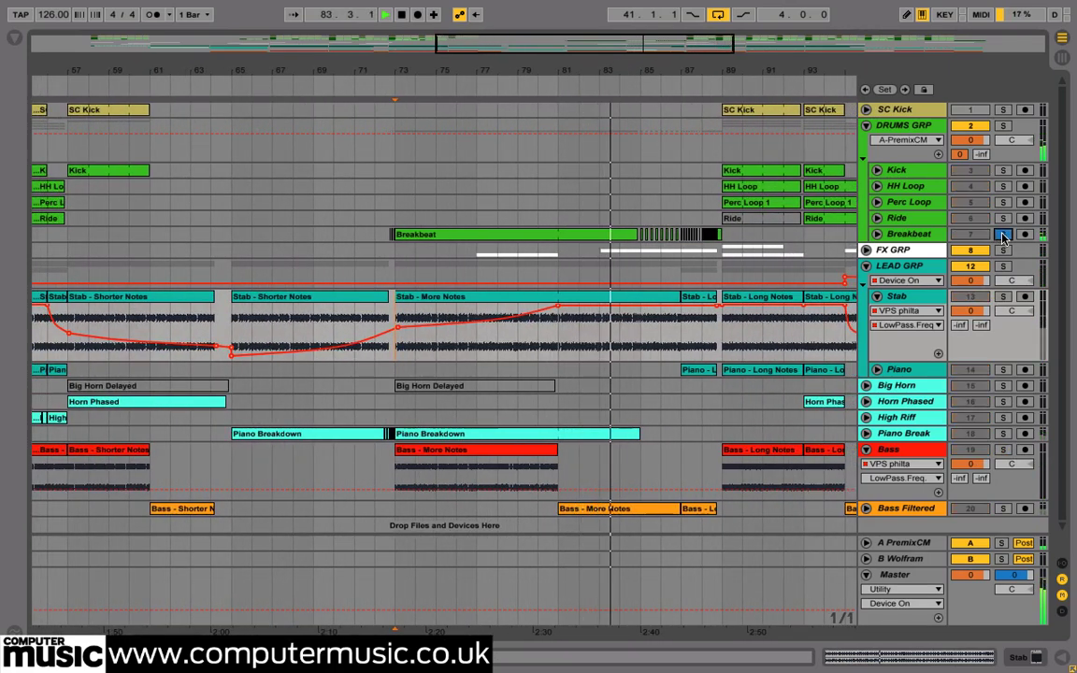
{"action": "left_click", "coordinate": [1002, 234]}
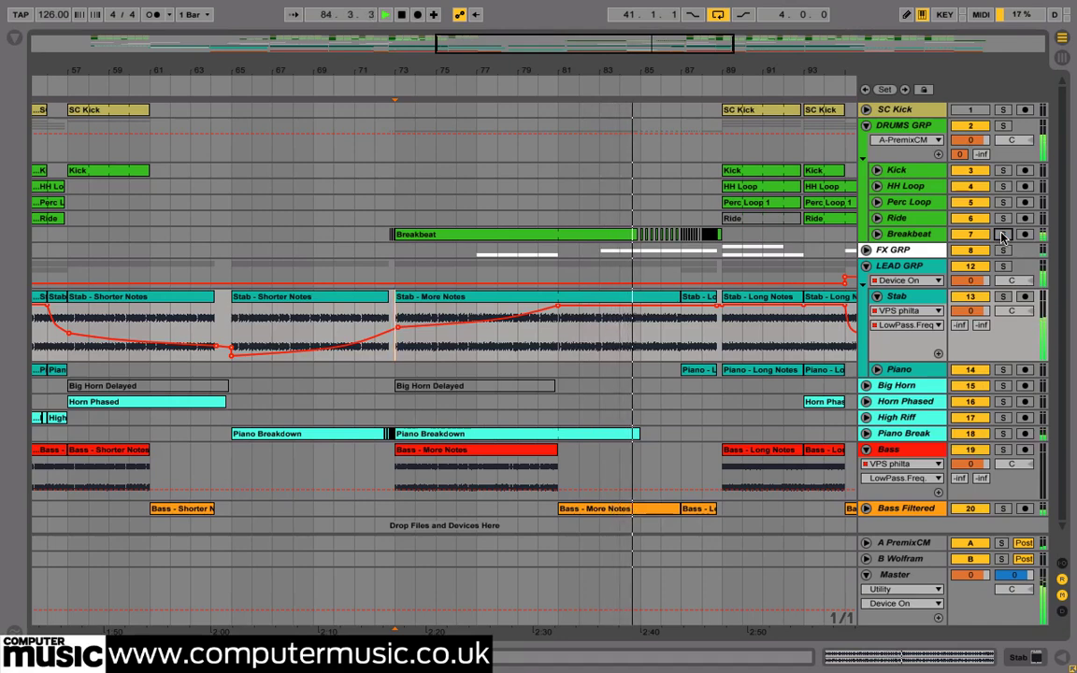
{"action": "left_click_drag", "start_coordinate": [692, 68], "coordinate": [531, 50]}
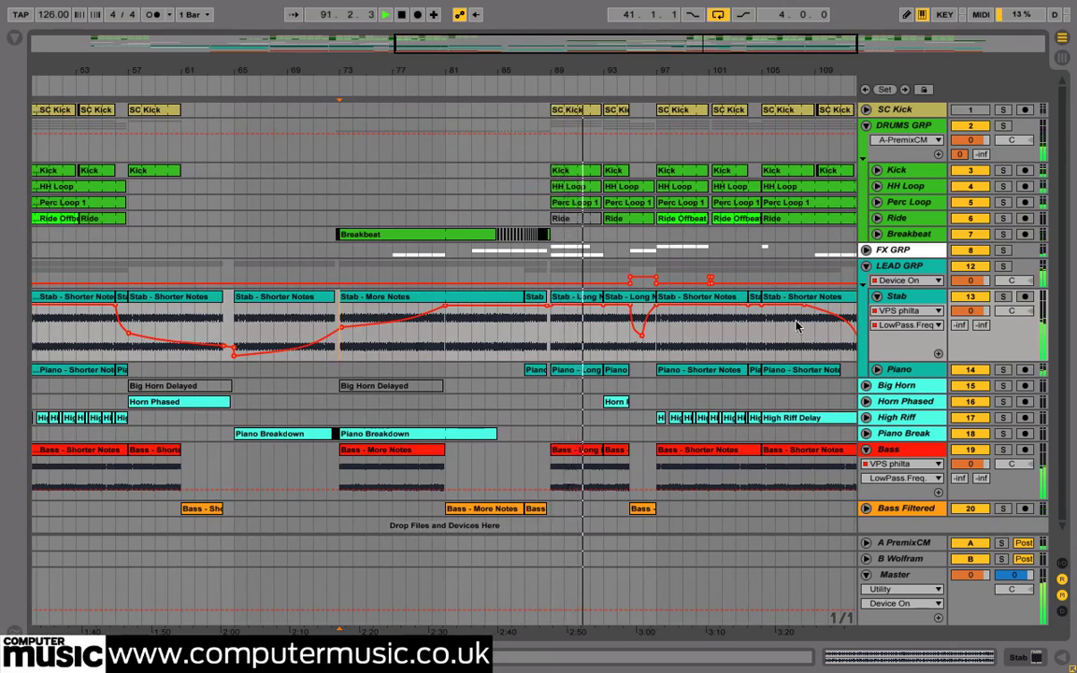
Unfold Breakbeat, play it from bar 85 and examine its chopped build-up clips closely, ending with playback stopped.
{"action": "left_click", "coordinate": [877, 234]}
{"action": "left_click", "coordinate": [498, 287]}
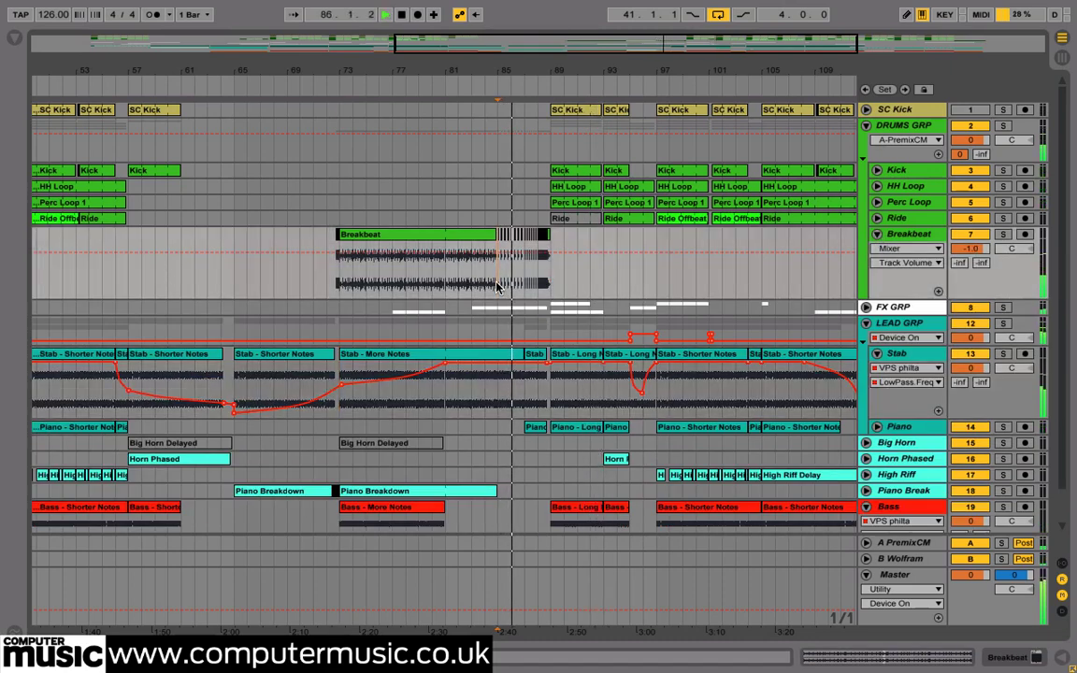
{"action": "scroll", "coordinate": [500, 299], "scroll_direction": "down", "scroll_amount": 1}
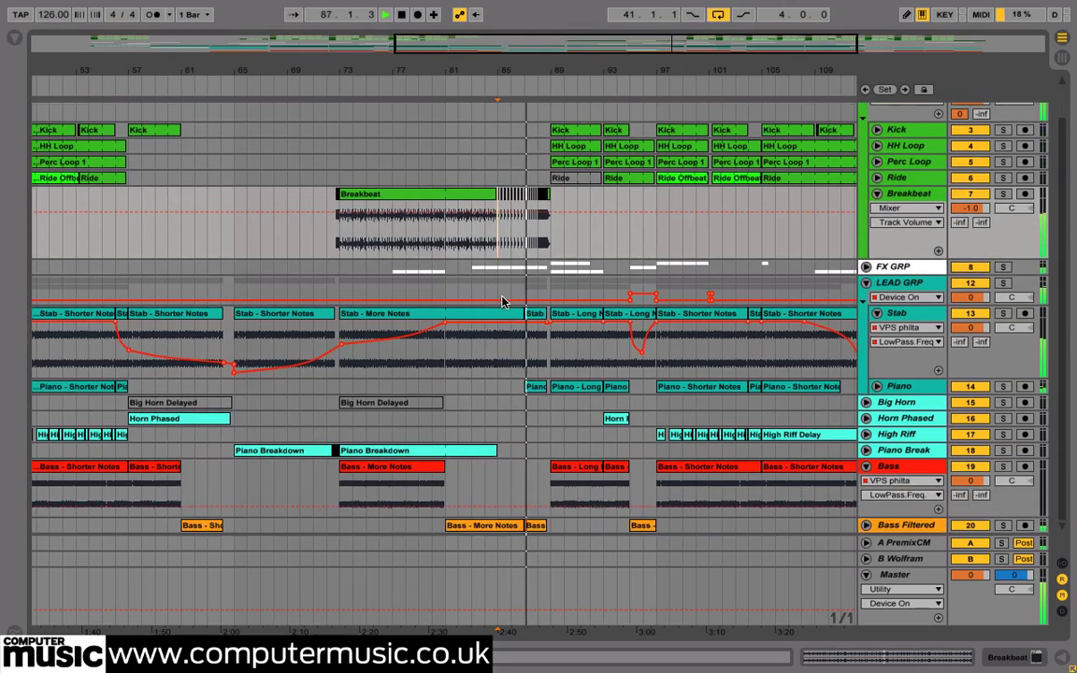
{"action": "left_click_drag", "start_coordinate": [495, 70], "coordinate": [487, 153]}
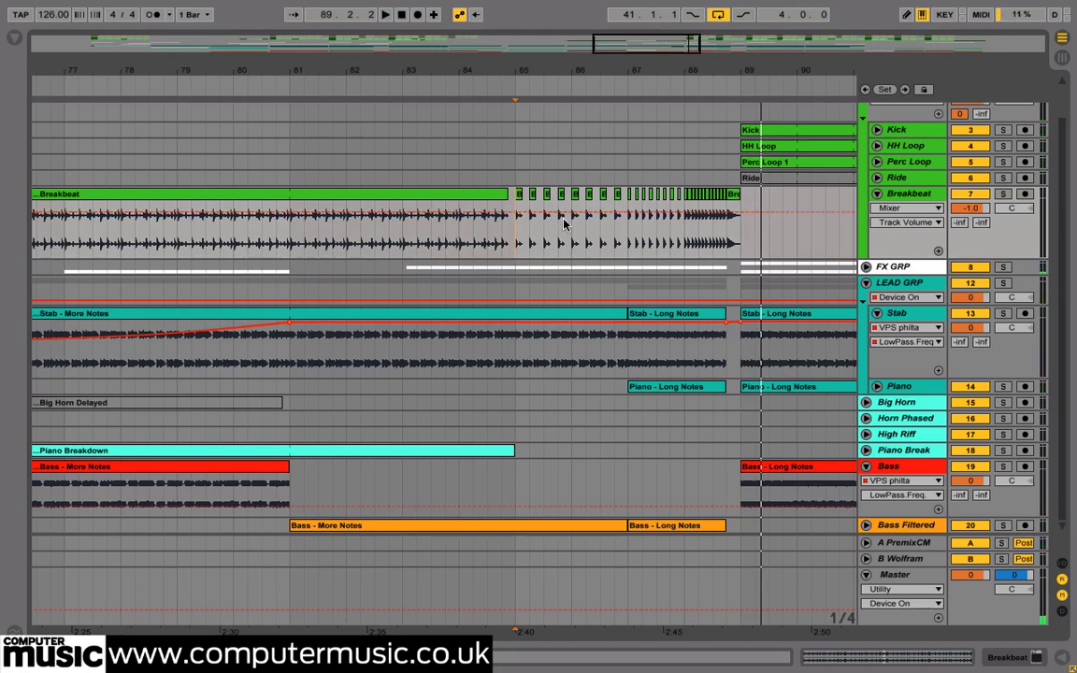
Audition the short Breakbeat slices leading into bar 73, playing from bar 72 and again from bar 70.
{"action": "left_click_drag", "start_coordinate": [571, 69], "coordinate": [626, 30]}
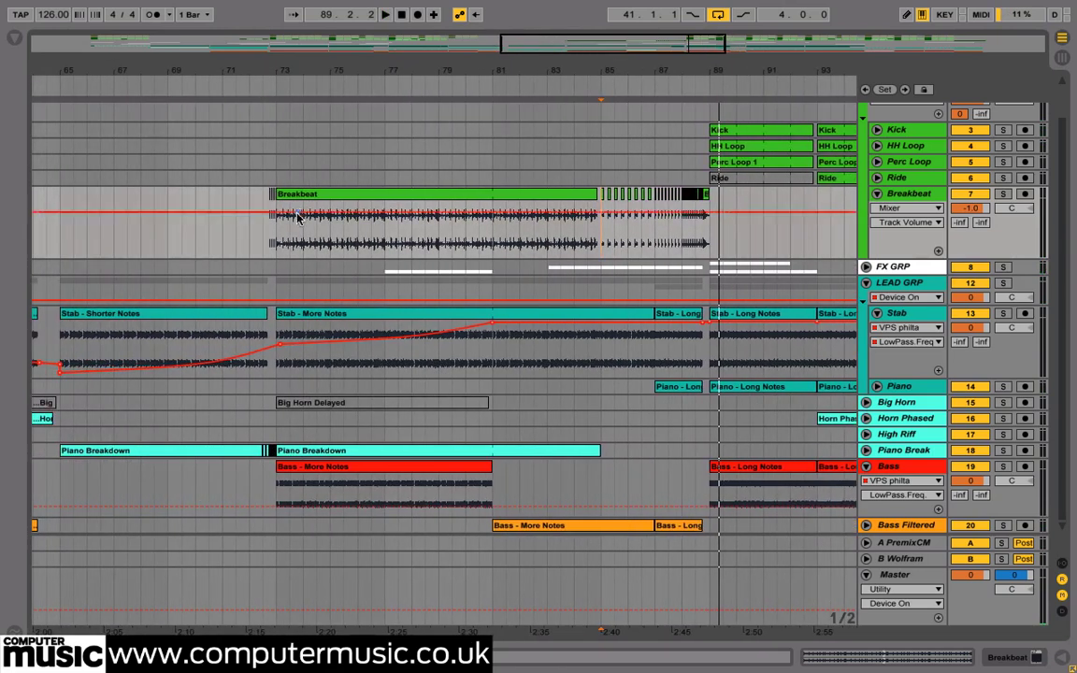
{"action": "left_click", "coordinate": [250, 239]}
{"action": "key", "text": "space"}
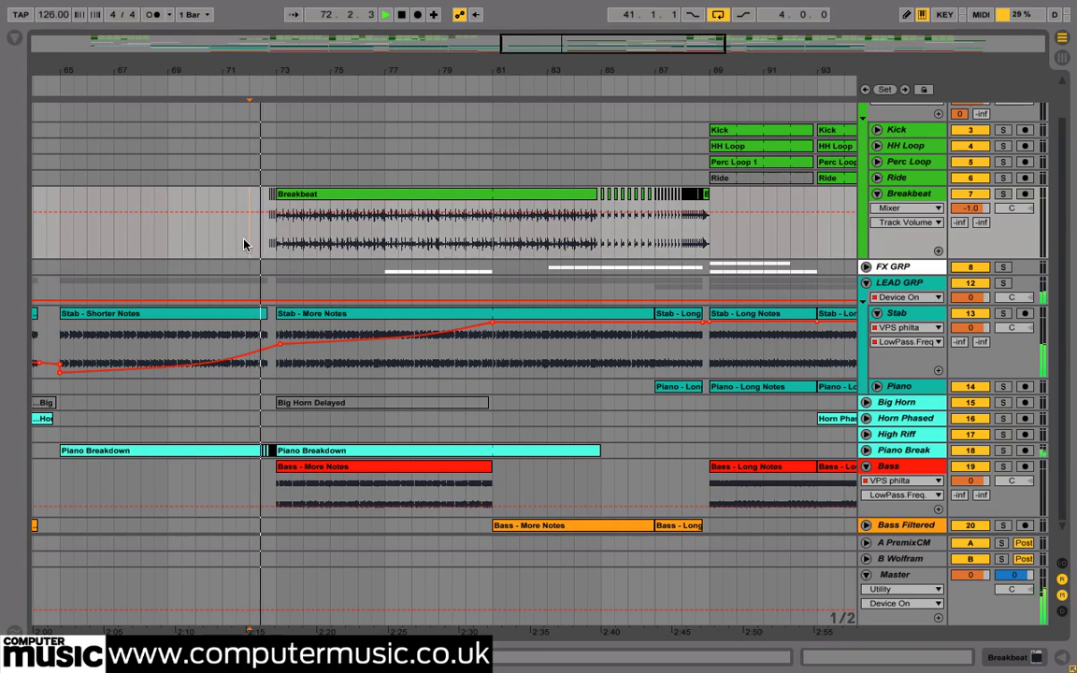
{"action": "left_click_drag", "start_coordinate": [240, 70], "coordinate": [281, 140]}
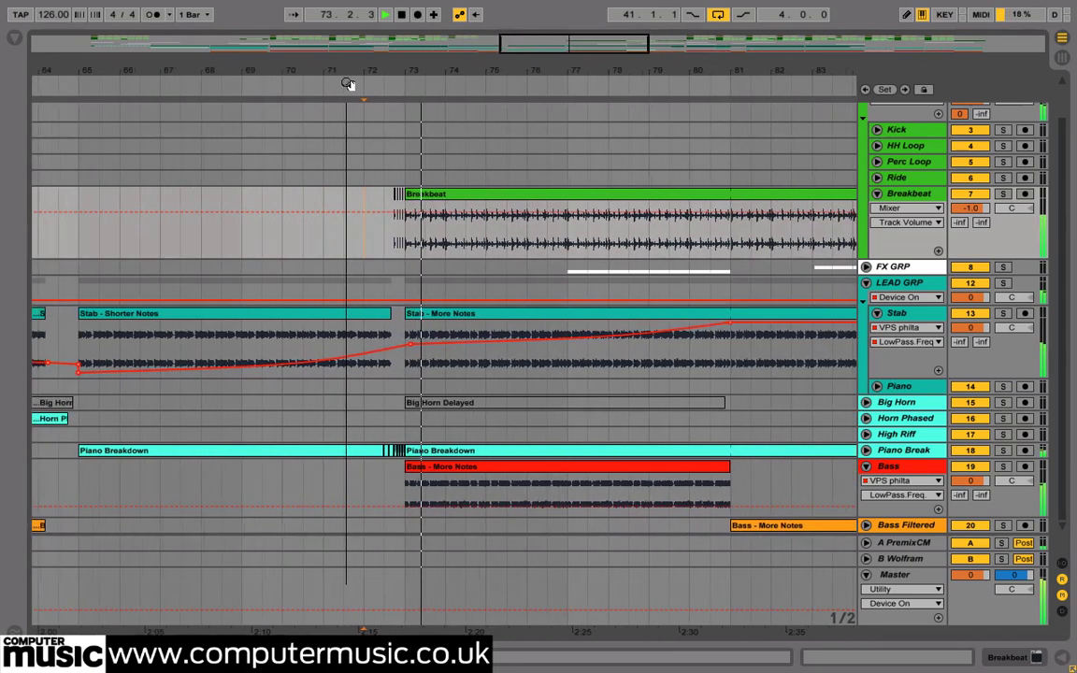
{"action": "left_click", "coordinate": [287, 251]}
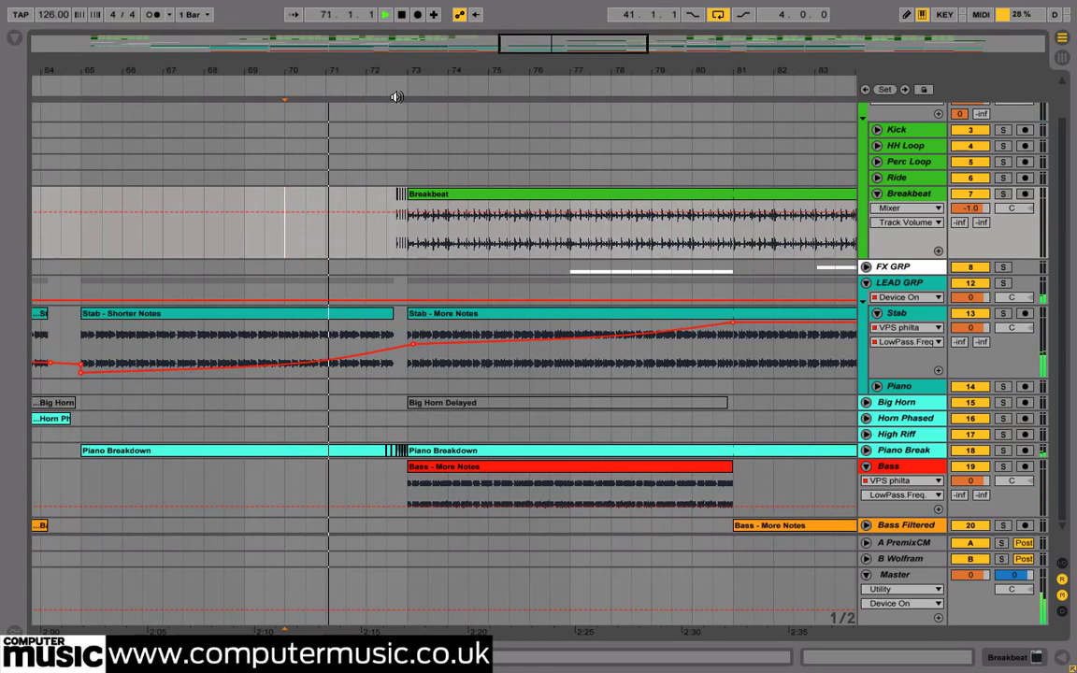
Unfold Piano Break and open the first of the chopped Piano Breakdown clips just before bar 73.
{"action": "left_click", "coordinate": [866, 451]}
{"action": "left_click_drag", "start_coordinate": [403, 70], "coordinate": [403, 374]}
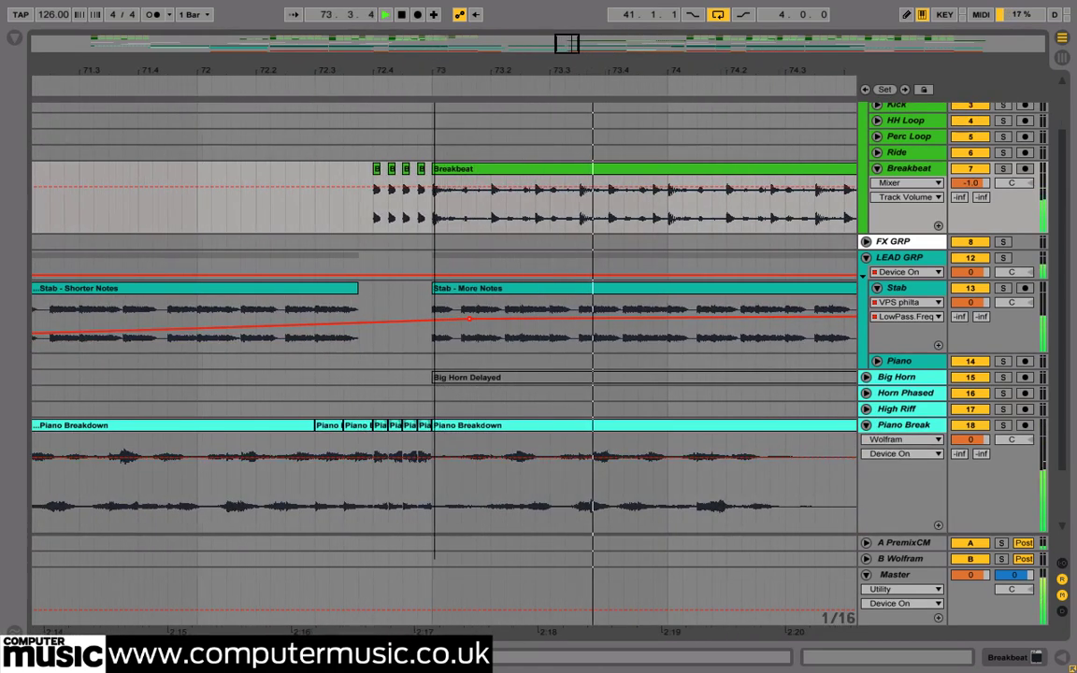
{"action": "key", "text": "minus"}
{"action": "double_click", "coordinate": [445, 425]}
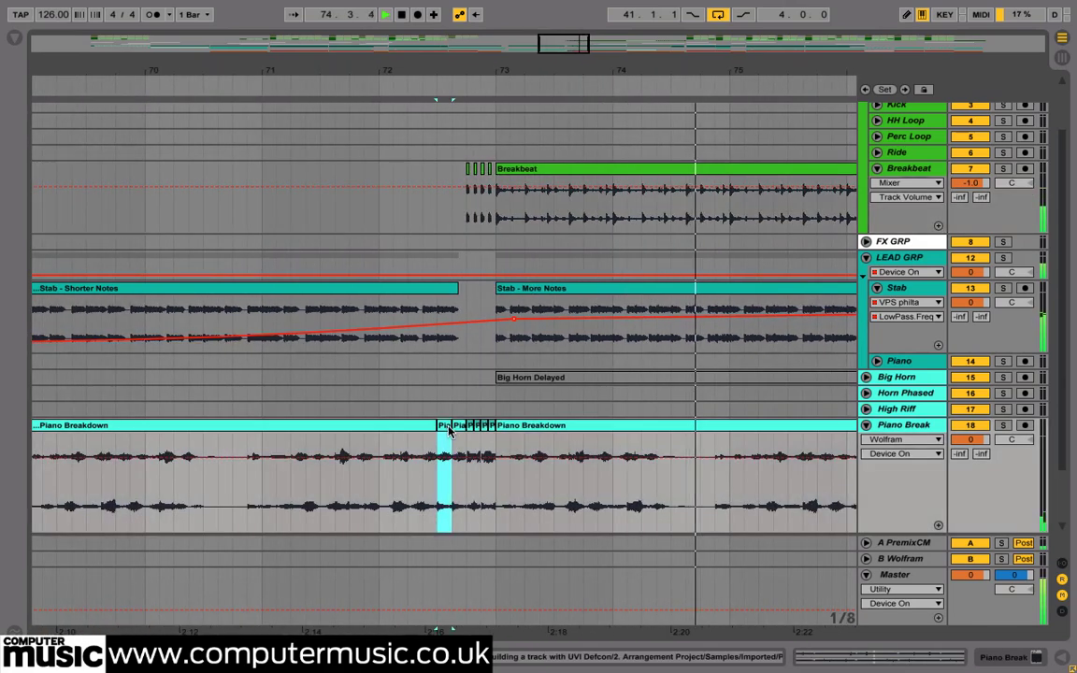
Play from bar 70 and inspect the sample settings of the successive Piano Breakdown slices leading up to bar 73.
{"action": "left_click", "coordinate": [365, 318]}
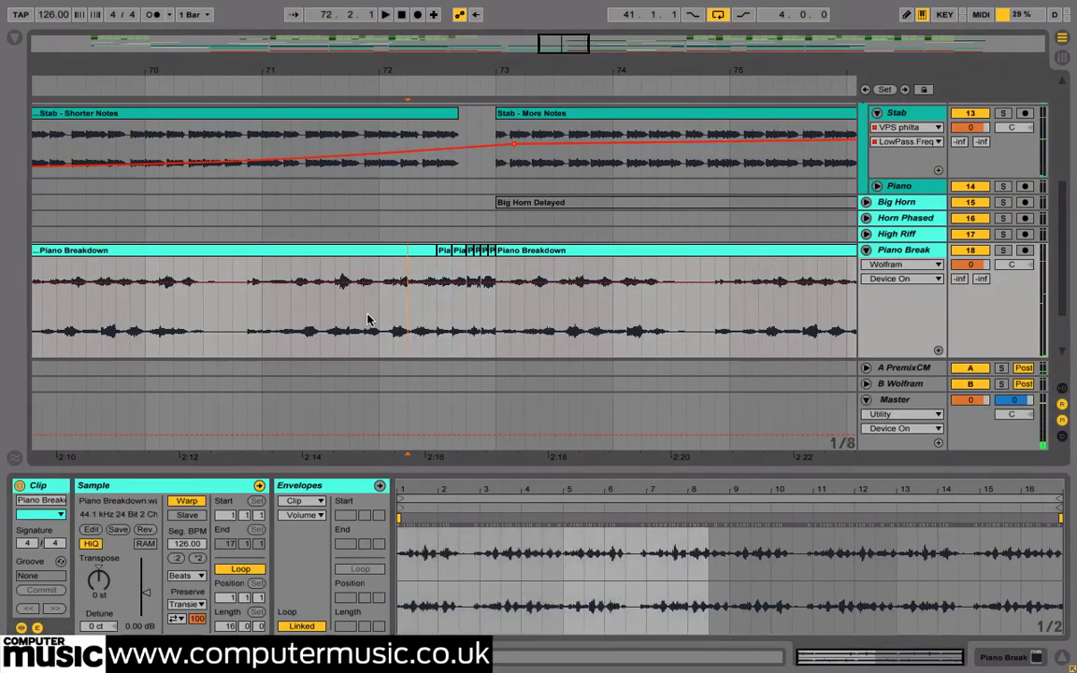
{"action": "key", "text": "space"}
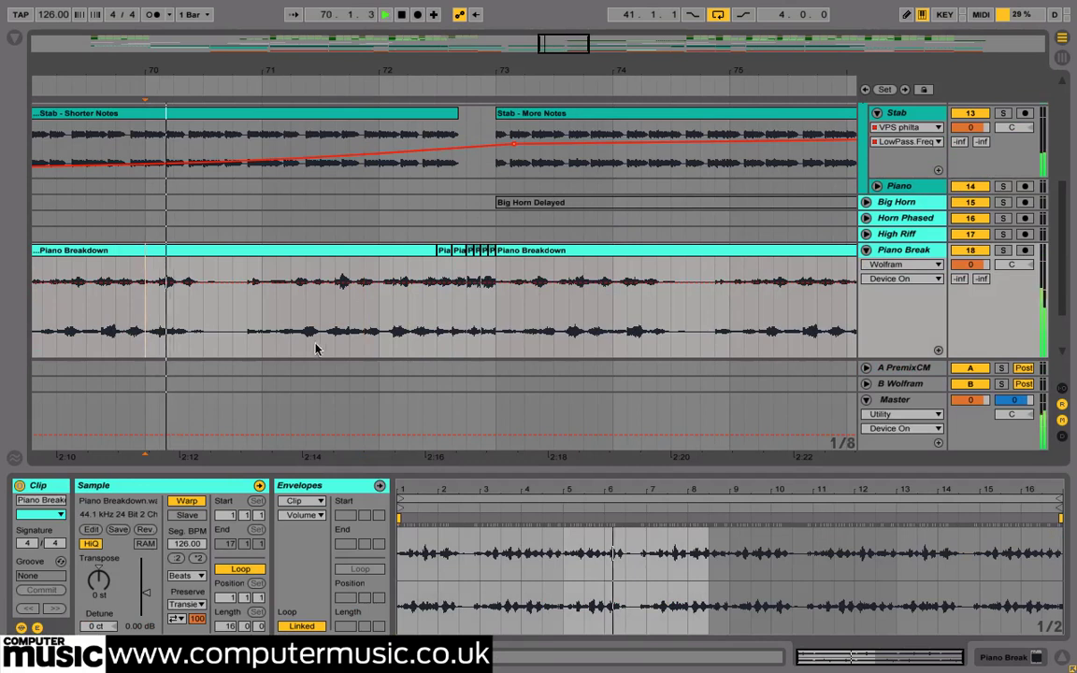
{"action": "left_click", "coordinate": [447, 252]}
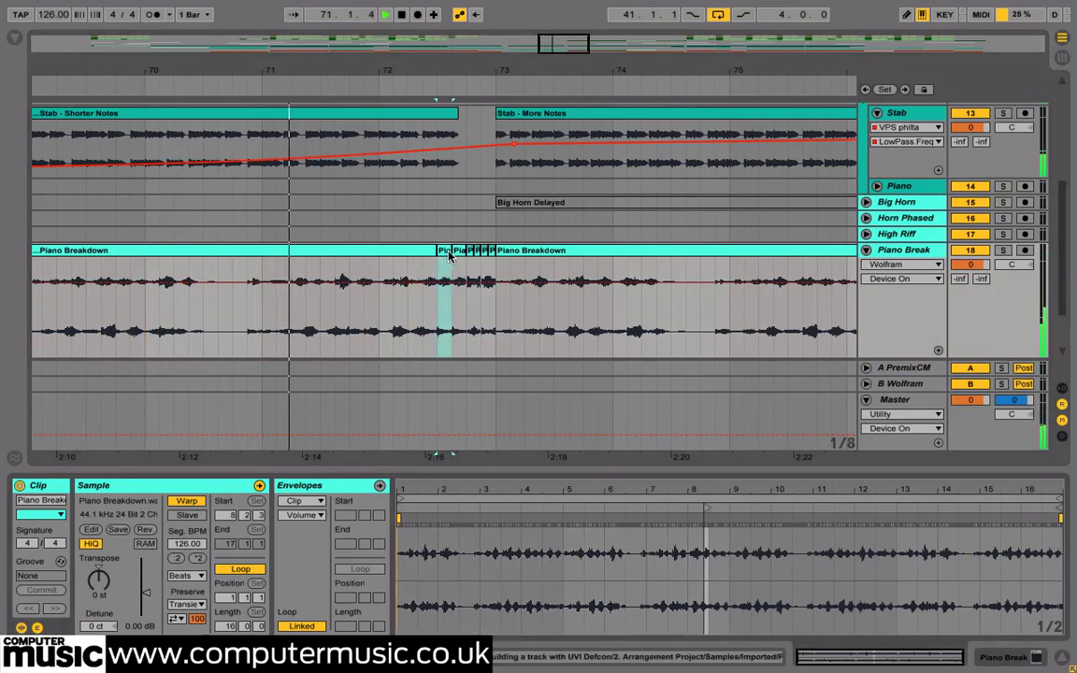
{"action": "left_click", "coordinate": [459, 255]}
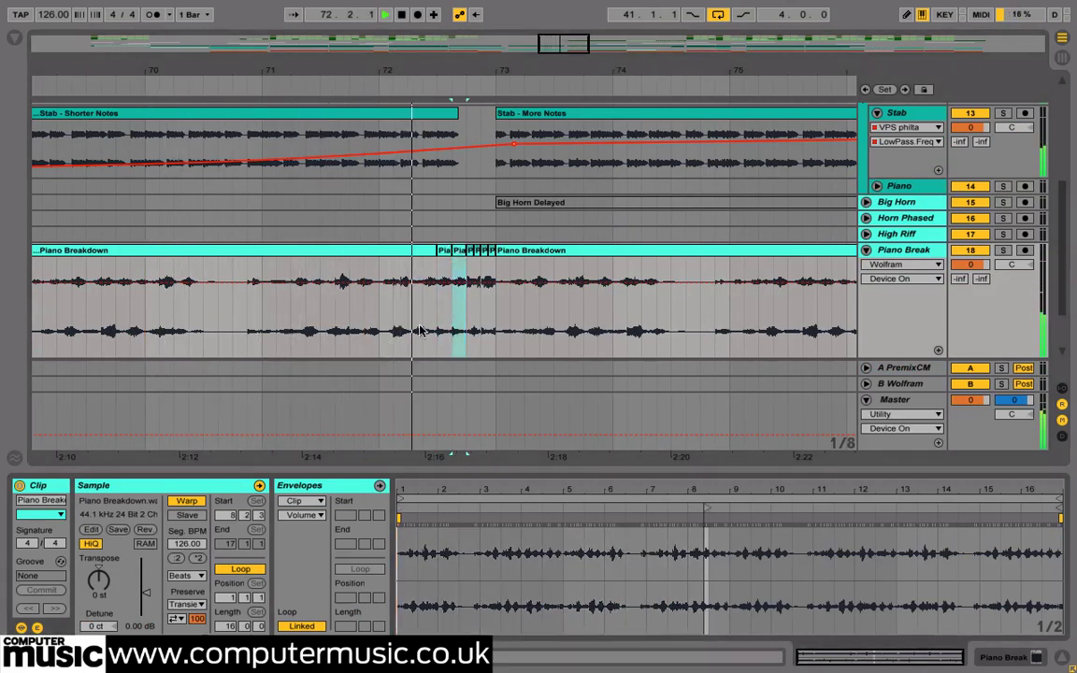
{"action": "left_click", "coordinate": [475, 264]}
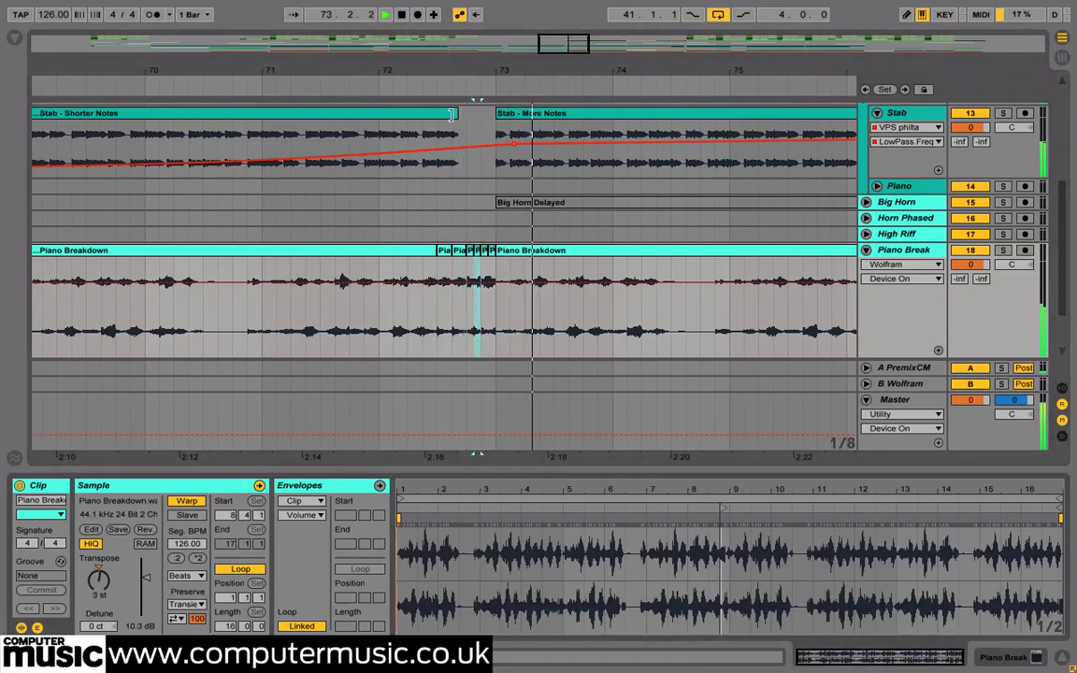
{"action": "left_click_drag", "start_coordinate": [458, 63], "coordinate": [489, 159]}
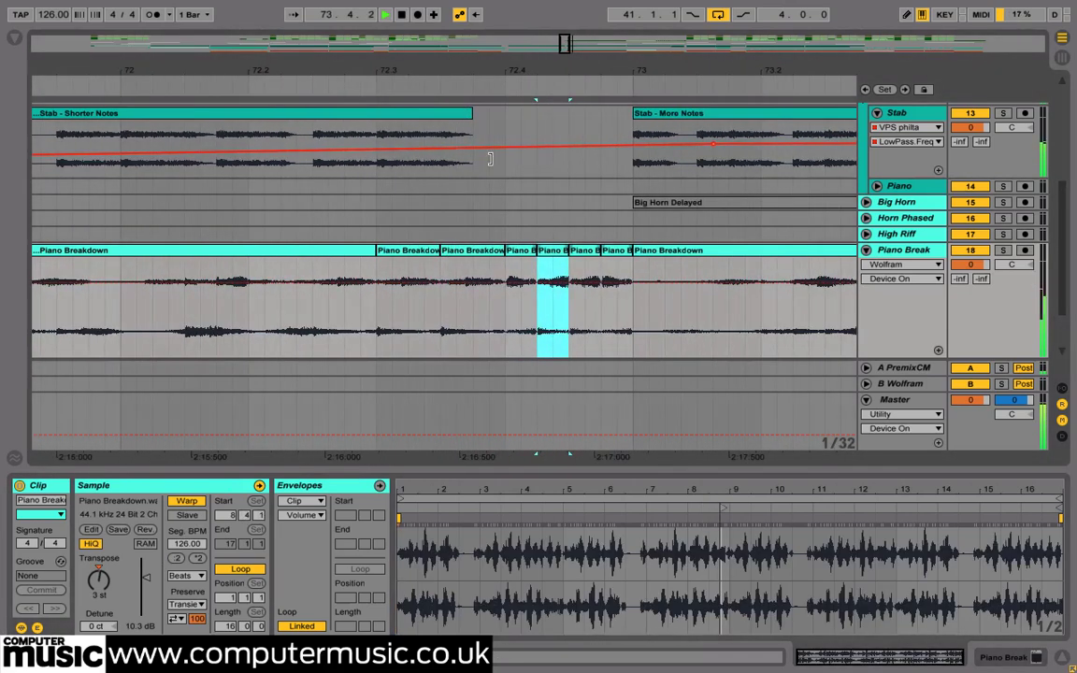
{"action": "left_click", "coordinate": [589, 253]}
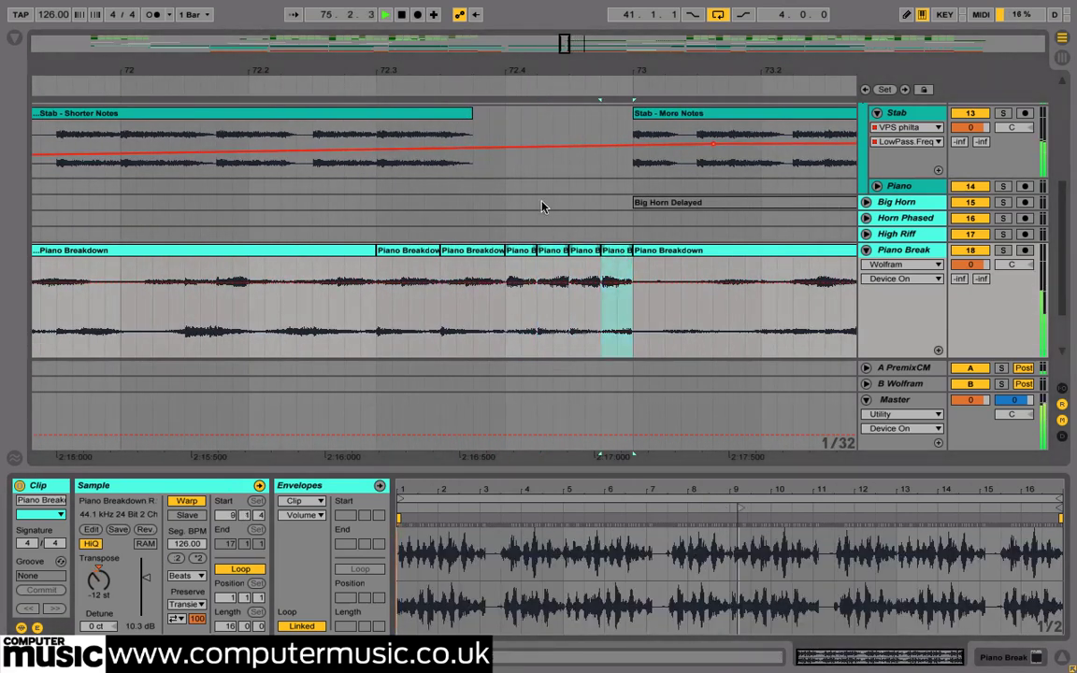
Play the Breakbeat slices from 72.4 into bar 73, first in the full mix and again with Breakbeat soloed.
{"action": "scroll", "coordinate": [492, 177], "scroll_direction": "up", "scroll_amount": 5}
{"action": "left_click", "coordinate": [509, 274]}
{"action": "key", "text": "space"}
{"action": "scroll", "coordinate": [563, 142], "scroll_direction": "down", "scroll_amount": 2}
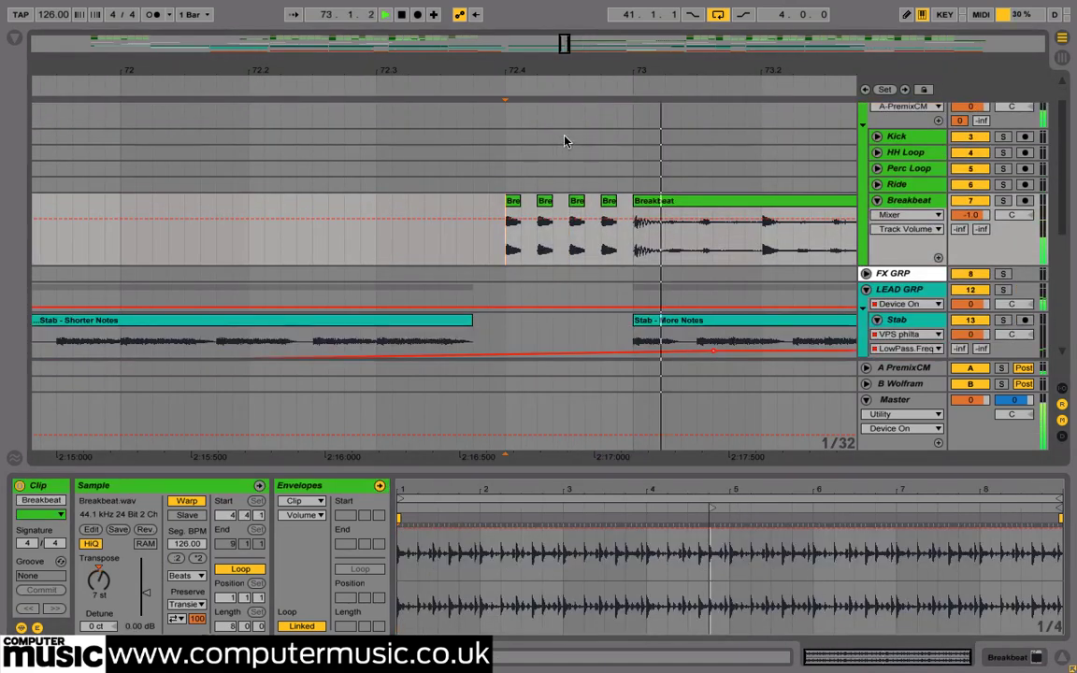
{"action": "key", "text": "space"}
{"action": "left_click", "coordinate": [1003, 200]}
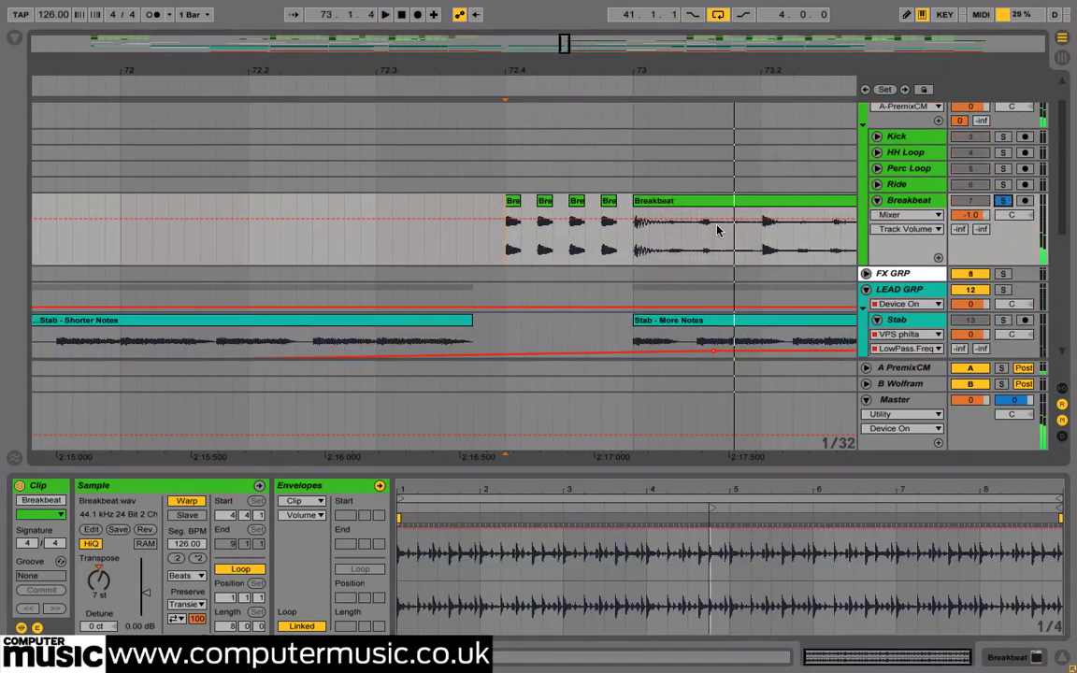
{"action": "key", "text": "space"}
{"action": "key", "text": "space"}
Inspect the transpose setting of the successive short Breakbeat slices between 72.4 and bar 73.
{"action": "left_click", "coordinate": [514, 202]}
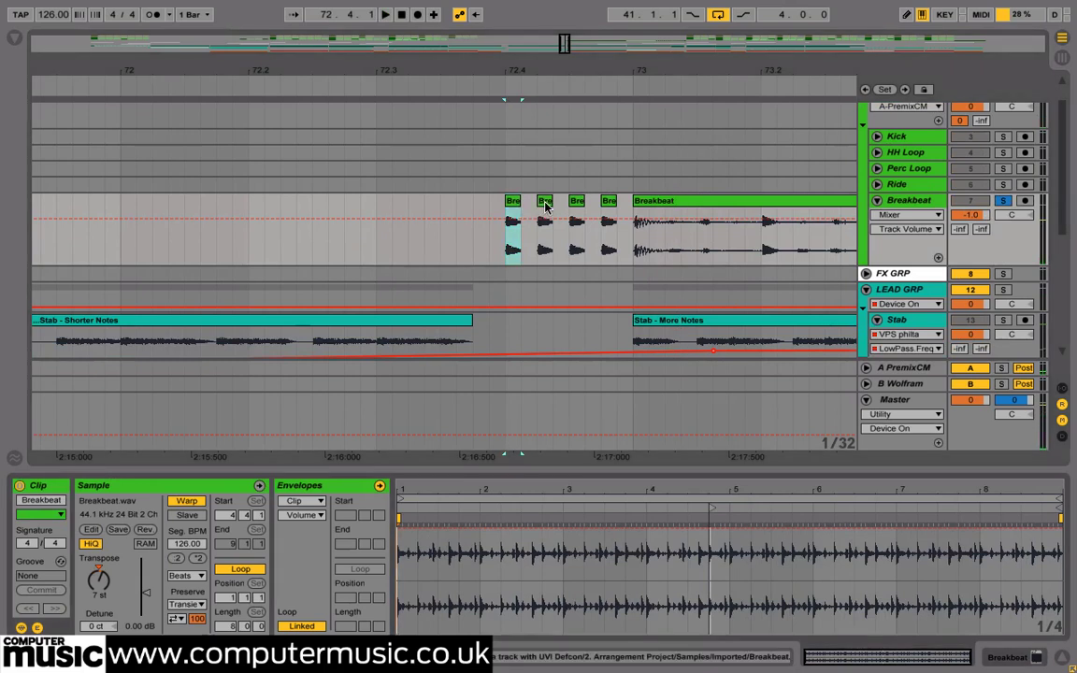
{"action": "left_click", "coordinate": [576, 202]}
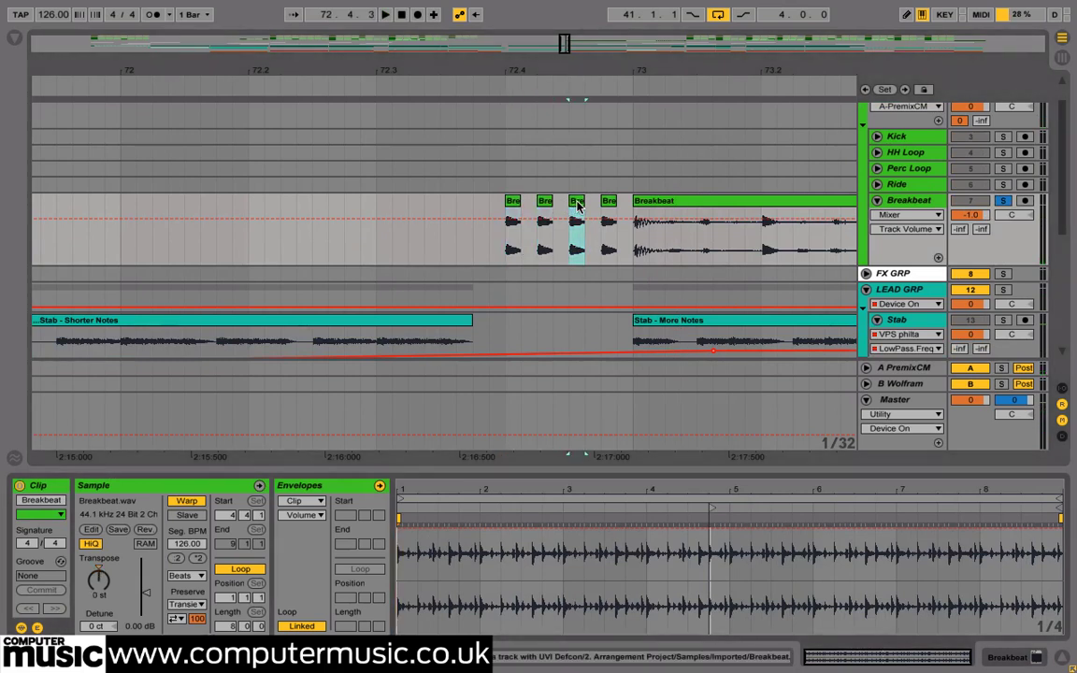
{"action": "left_click", "coordinate": [610, 204]}
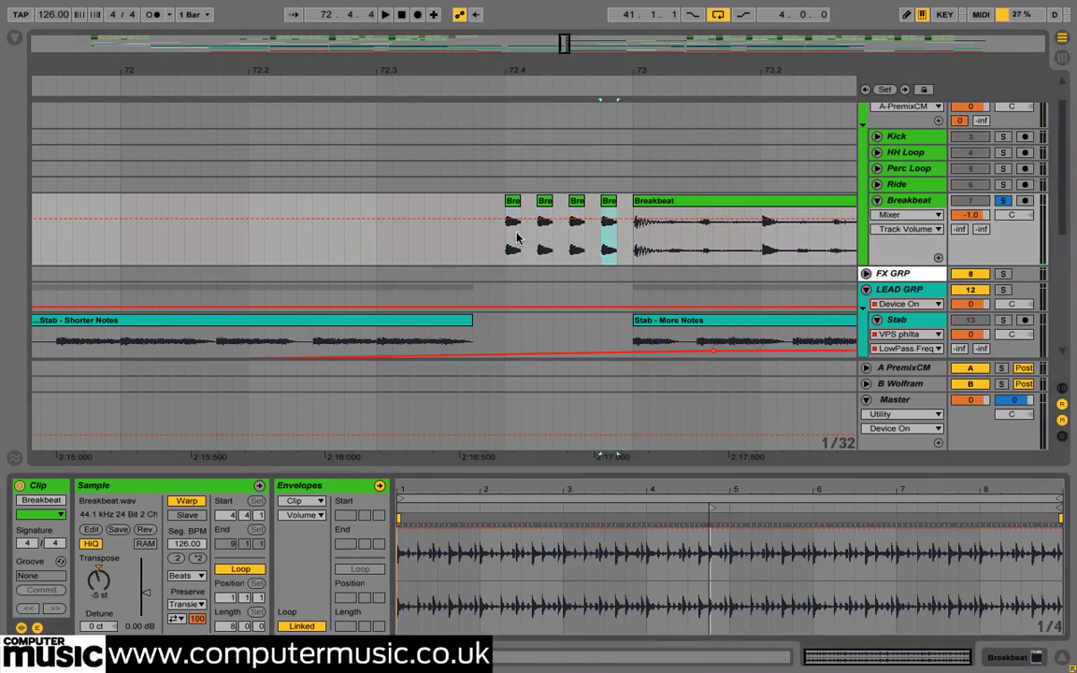
Play the chopped Breakbeat and Piano Breakdown edits together from 72.4 in the full mix.
{"action": "key", "text": "space"}
{"action": "scroll", "coordinate": [526, 232], "scroll_direction": "down", "scroll_amount": 10}
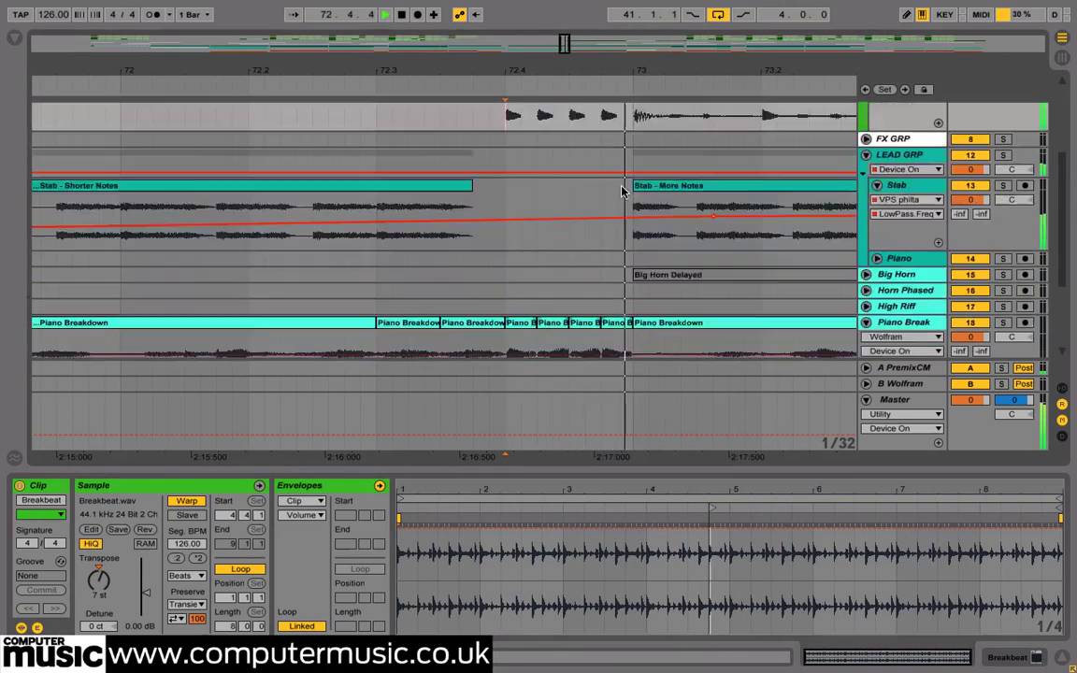
{"action": "left_click_drag", "start_coordinate": [549, 75], "coordinate": [550, 20]}
{"action": "scroll", "coordinate": [617, 219], "scroll_direction": "up", "scroll_amount": 3}
{"action": "scroll", "coordinate": [617, 220], "scroll_direction": "up", "scroll_amount": 2}
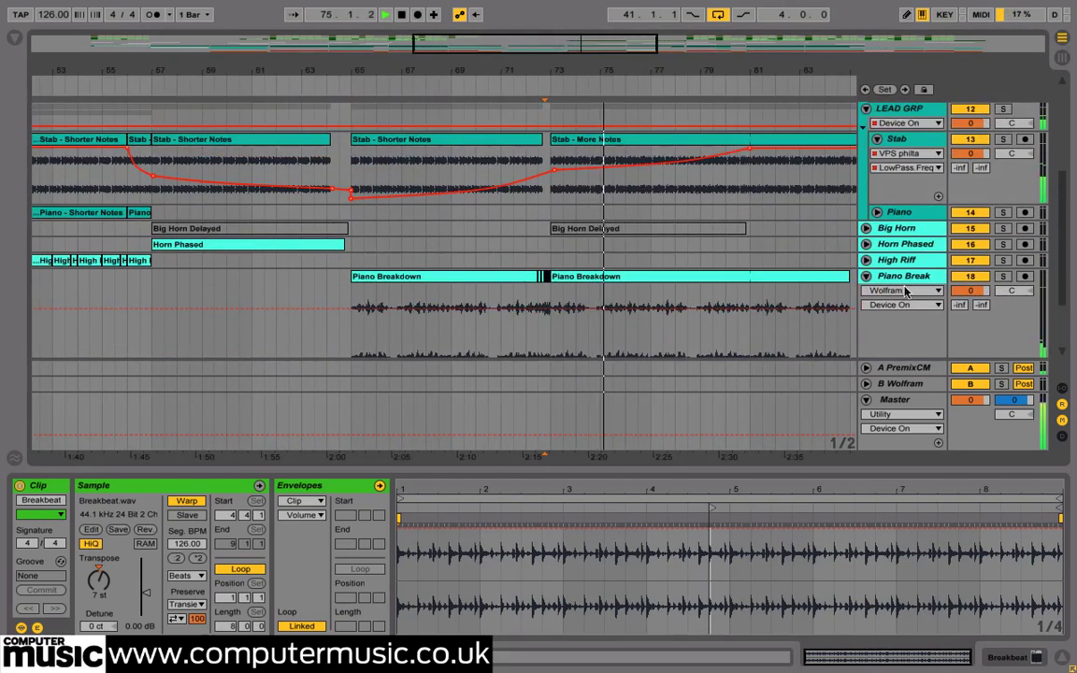
Fold the Piano Break and Stab tracks.
{"action": "left_click", "coordinate": [866, 293]}
{"action": "scroll", "coordinate": [693, 233], "scroll_direction": "up", "scroll_amount": 2}
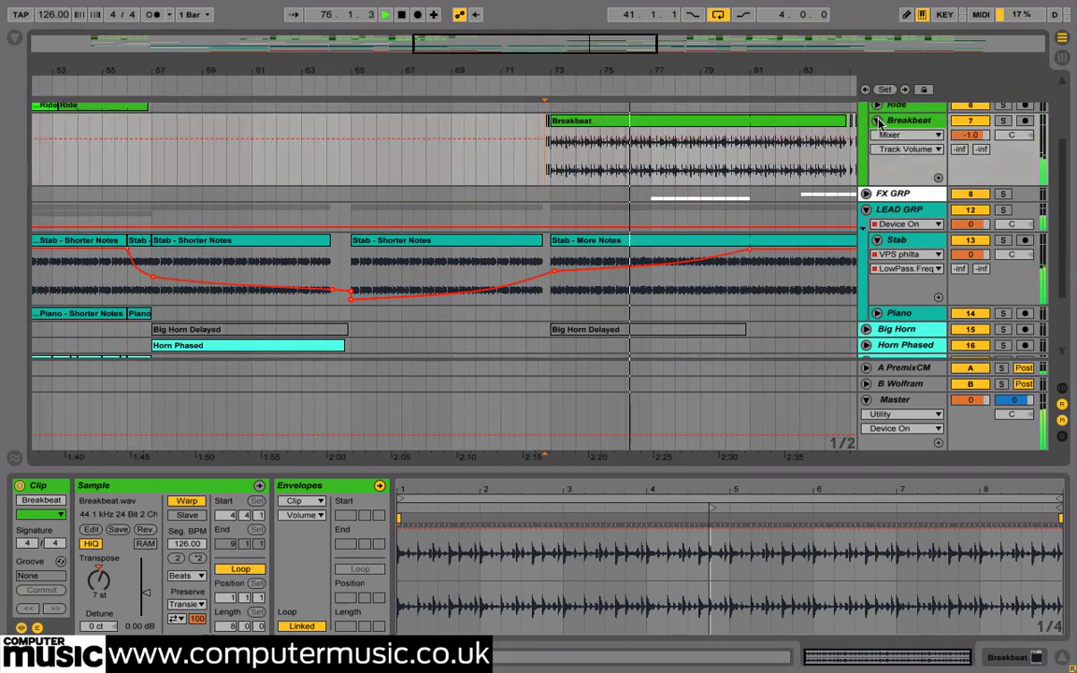
{"action": "left_click", "coordinate": [877, 240]}
Open the Breakbeat clip at bar 125, play it and display its transposition envelope across the whole sample.
{"action": "left_click_drag", "start_coordinate": [702, 76], "coordinate": [205, 28]}
{"action": "left_click", "coordinate": [738, 121]}
{"action": "key", "text": "space"}
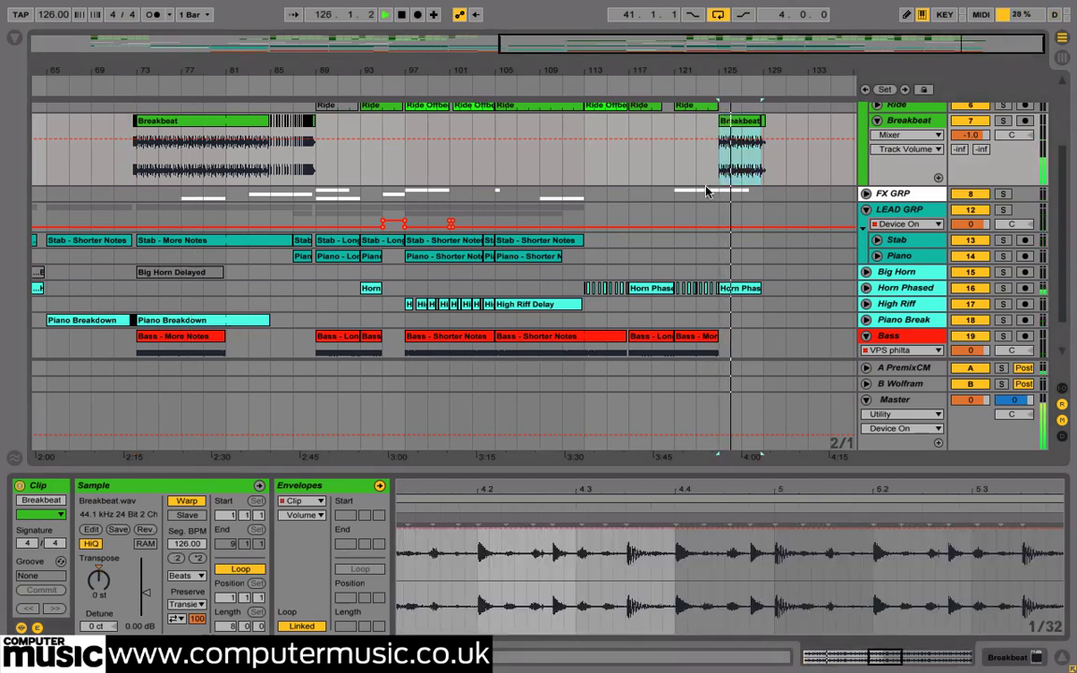
{"action": "left_click", "coordinate": [301, 516]}
{"action": "left_click", "coordinate": [304, 541]}
{"action": "left_click_drag", "start_coordinate": [547, 492], "coordinate": [690, 492]}
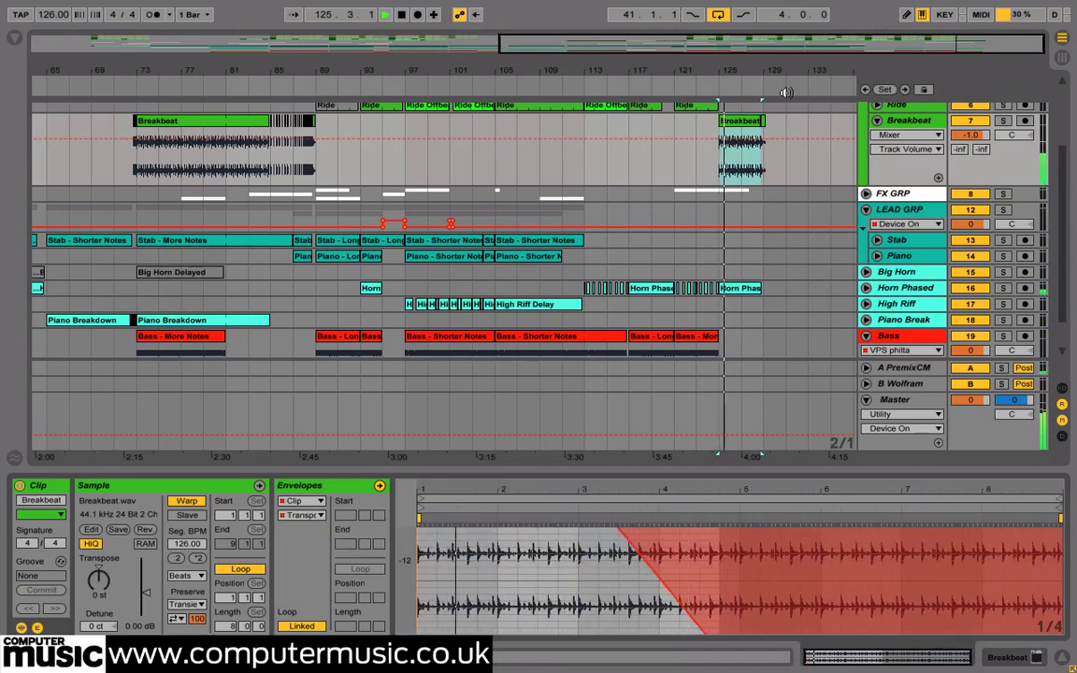
Examine the Breakbeat clip's transposition envelope at its lower range during playback, ending with playback stopped at 128.4.
{"action": "left_click_drag", "start_coordinate": [753, 73], "coordinate": [564, 278]}
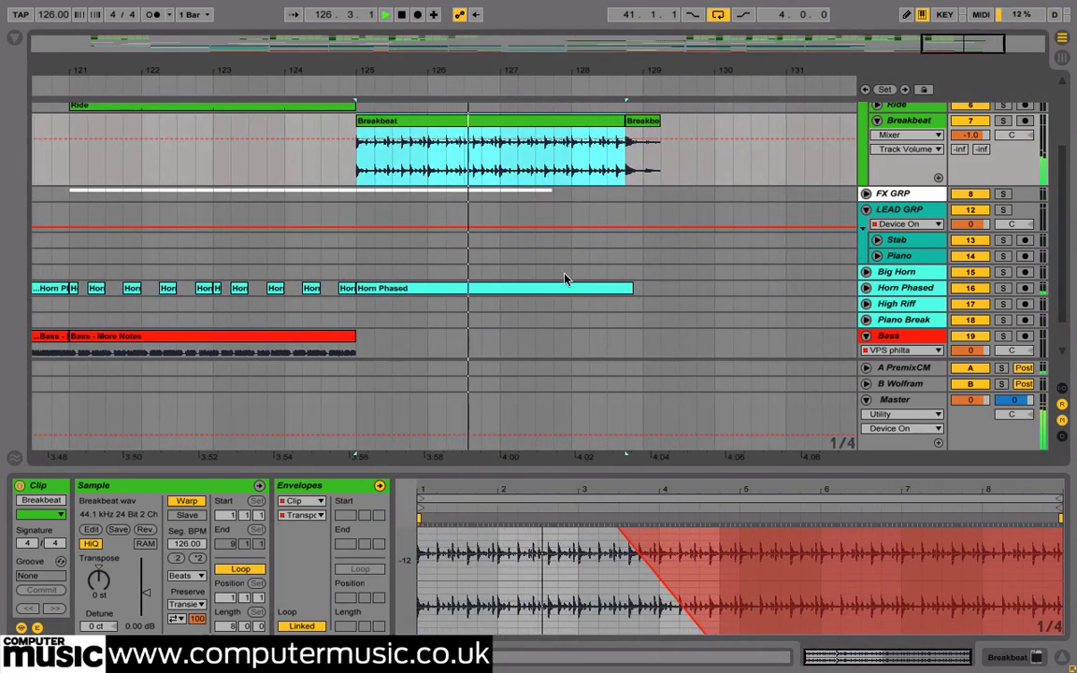
{"action": "left_click_drag", "start_coordinate": [675, 582], "coordinate": [736, 592]}
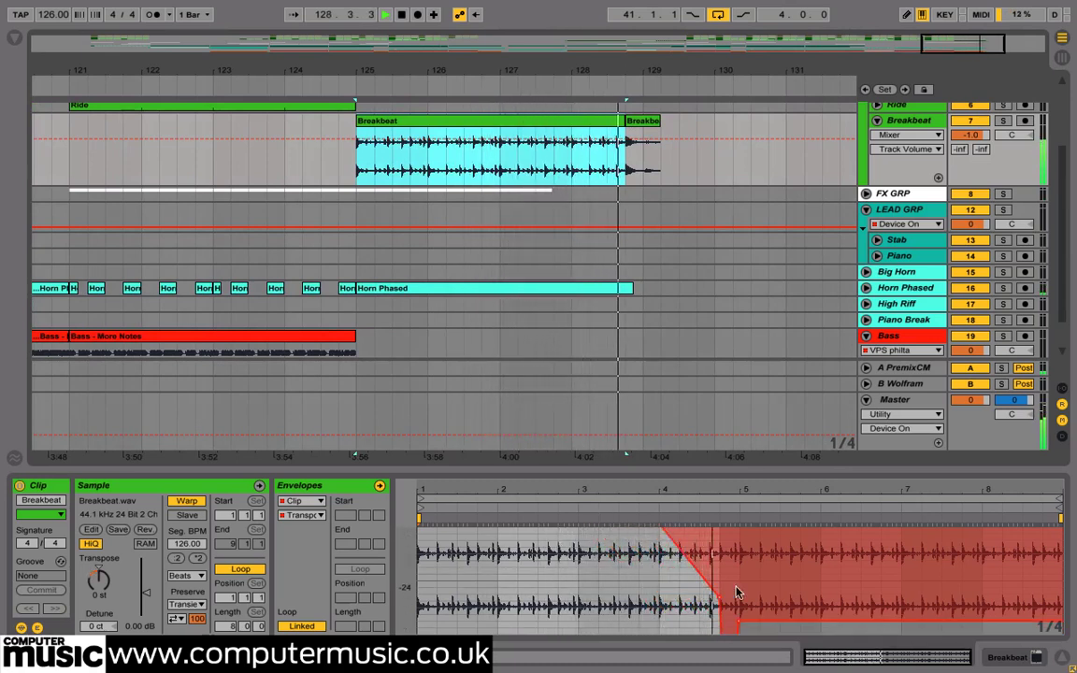
{"action": "left_click", "coordinate": [626, 150]}
{"action": "key", "text": "space"}
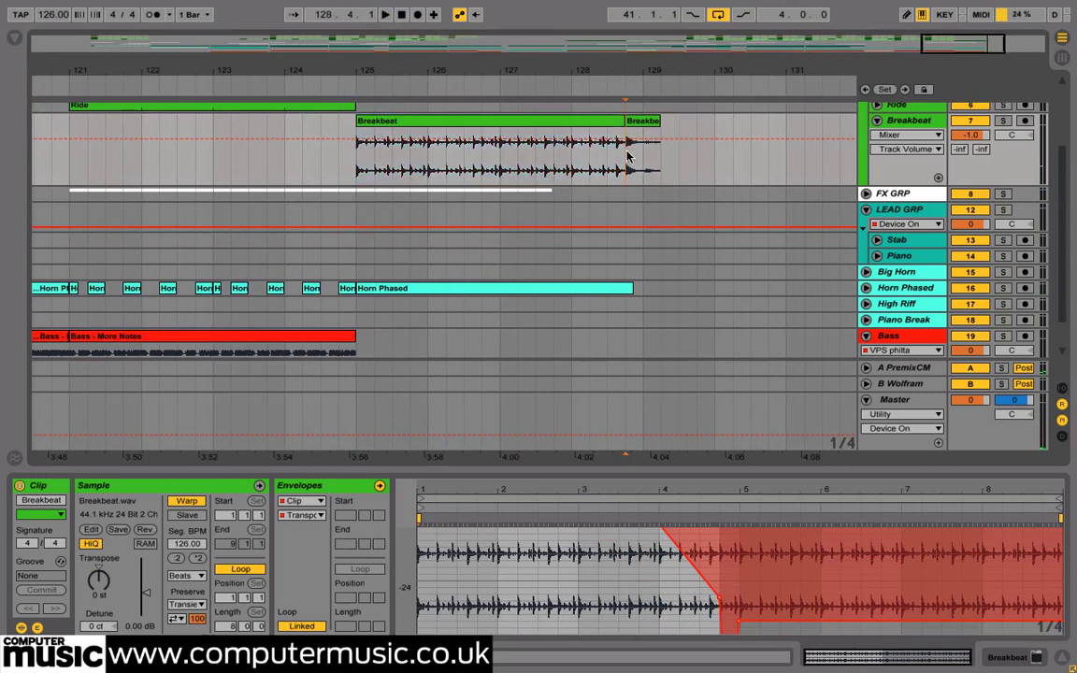
Solo Breakbeat, play from 128.4 and open the short closing Breakbeat clip around bar 129.
{"action": "left_click", "coordinate": [1003, 120]}
{"action": "key", "text": "space"}
{"action": "left_click", "coordinate": [643, 122]}
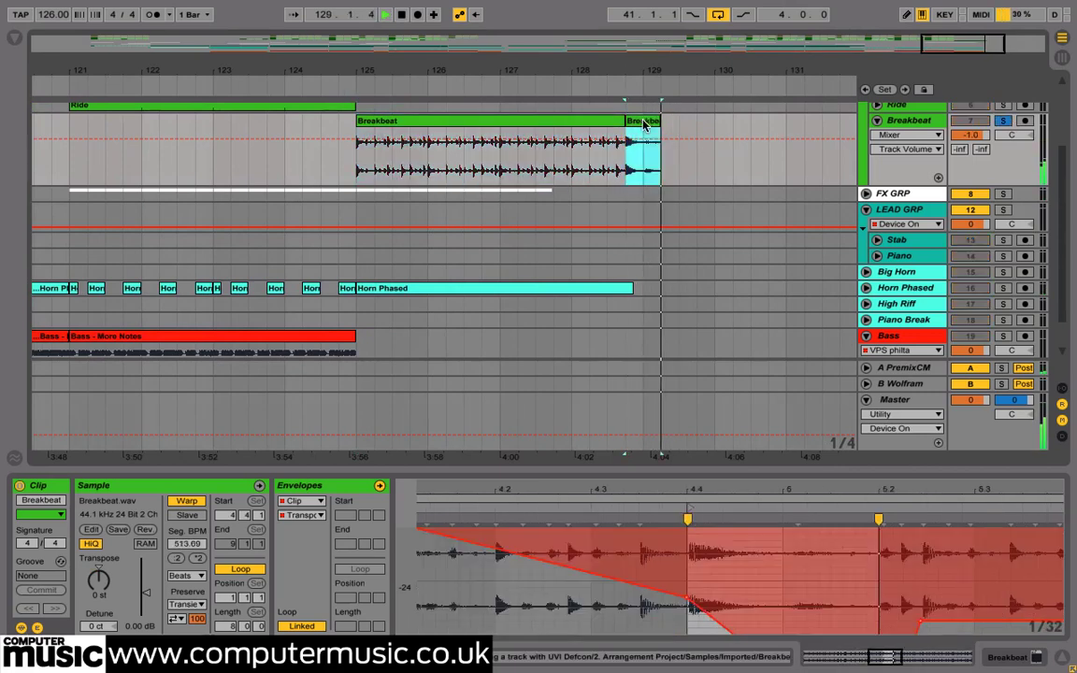
{"action": "key", "text": "space"}
{"action": "key", "text": "space"}
{"action": "key", "text": "space"}
Examine the closing Breakbeat clip's transposition envelope closely down its lower range, ending with playback stopped.
{"action": "left_click_drag", "start_coordinate": [879, 496], "coordinate": [716, 489]}
{"action": "scroll", "coordinate": [712, 592], "scroll_direction": "down", "scroll_amount": 2}
{"action": "scroll", "coordinate": [708, 592], "scroll_direction": "up", "scroll_amount": 1}
{"action": "scroll", "coordinate": [708, 591], "scroll_direction": "down", "scroll_amount": 1}
{"action": "key", "text": "space"}
{"action": "scroll", "coordinate": [651, 611], "scroll_direction": "down", "scroll_amount": 1}
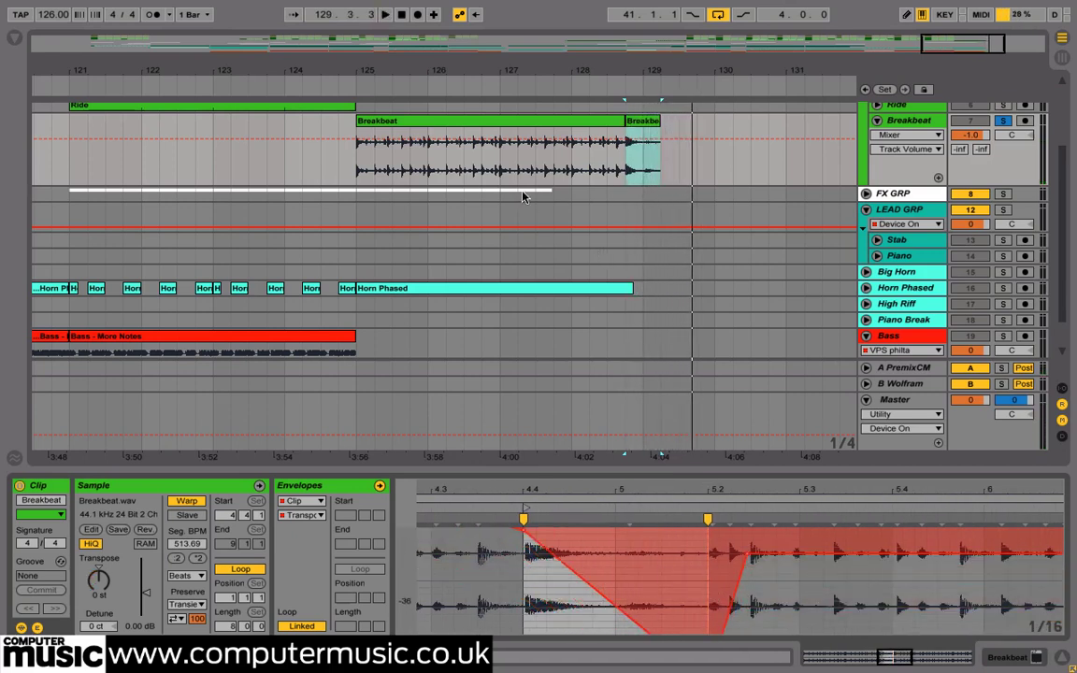
Audition the soloed Breakbeat ending from bar 128, ending with playback stopped and the track's solo off.
{"action": "left_click", "coordinate": [569, 173]}
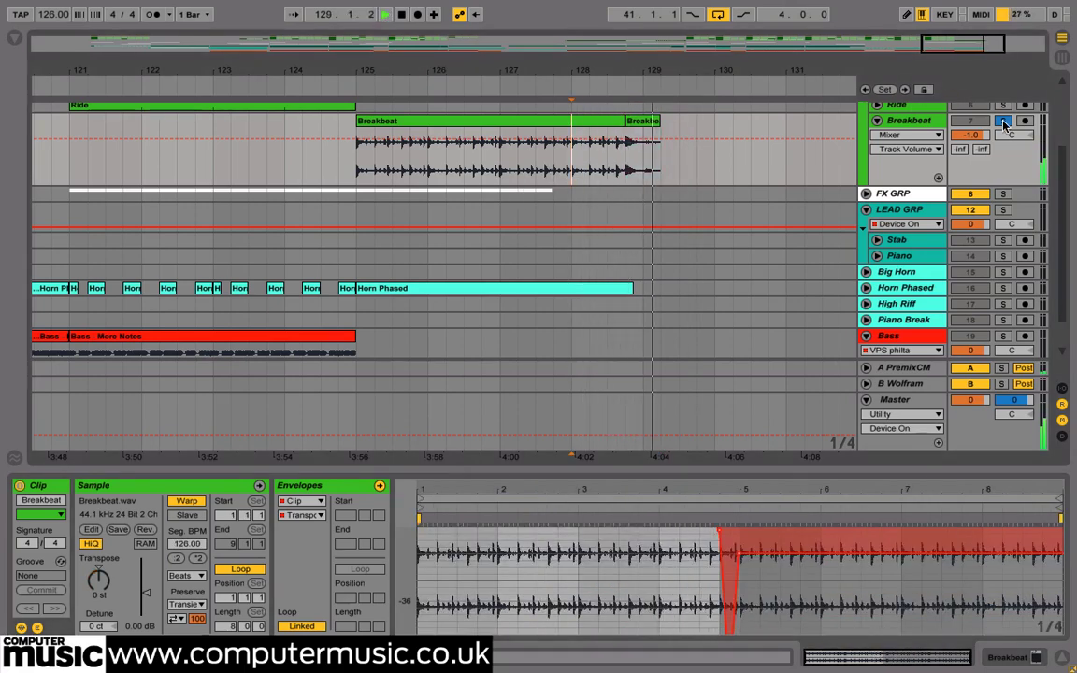
{"action": "key", "text": "space"}
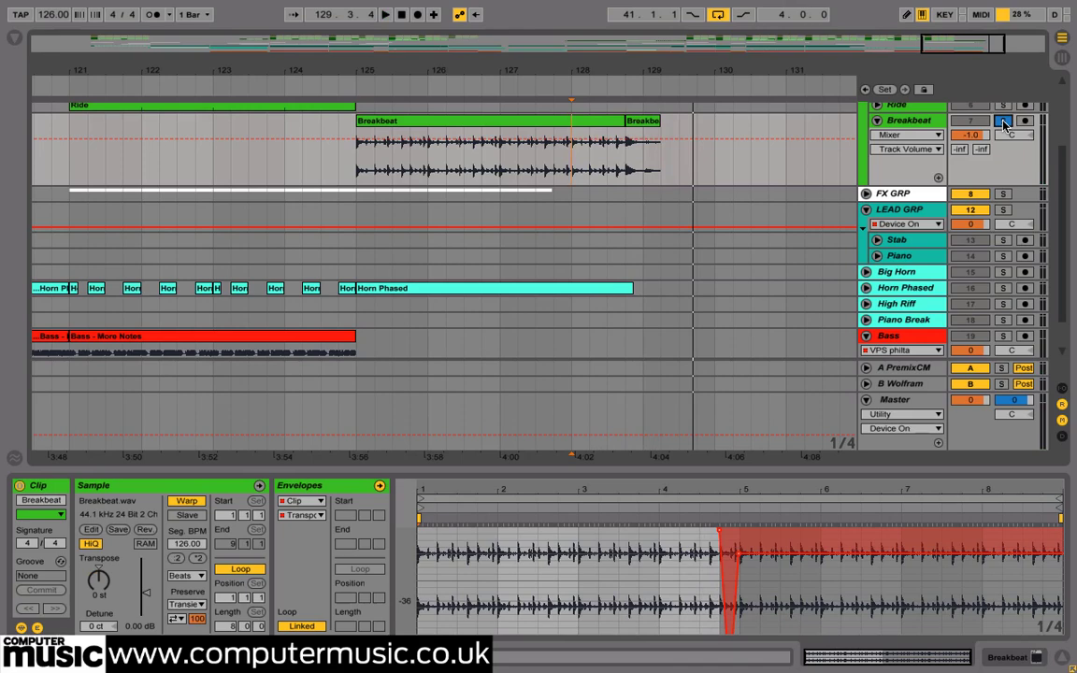
{"action": "left_click", "coordinate": [1003, 122]}
Return to the Breakbeat build-up before bar 89 and play it from bar 85 in the full mix.
{"action": "left_click_drag", "start_coordinate": [373, 62], "coordinate": [373, 19]}
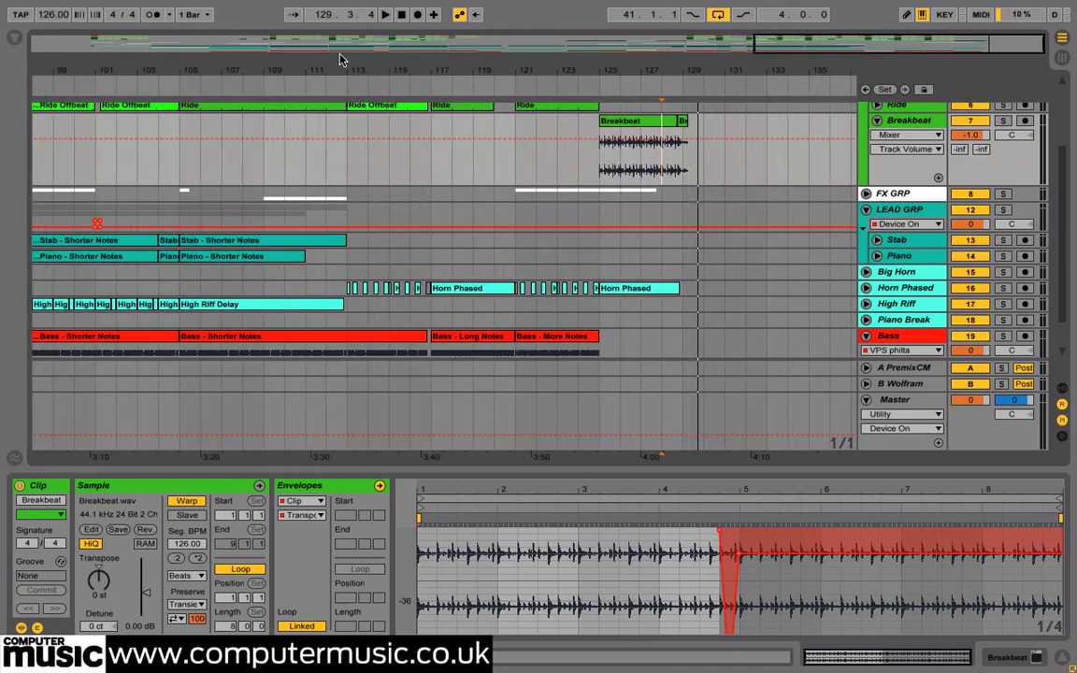
{"action": "scroll", "coordinate": [388, 108], "scroll_direction": "left", "scroll_amount": 5}
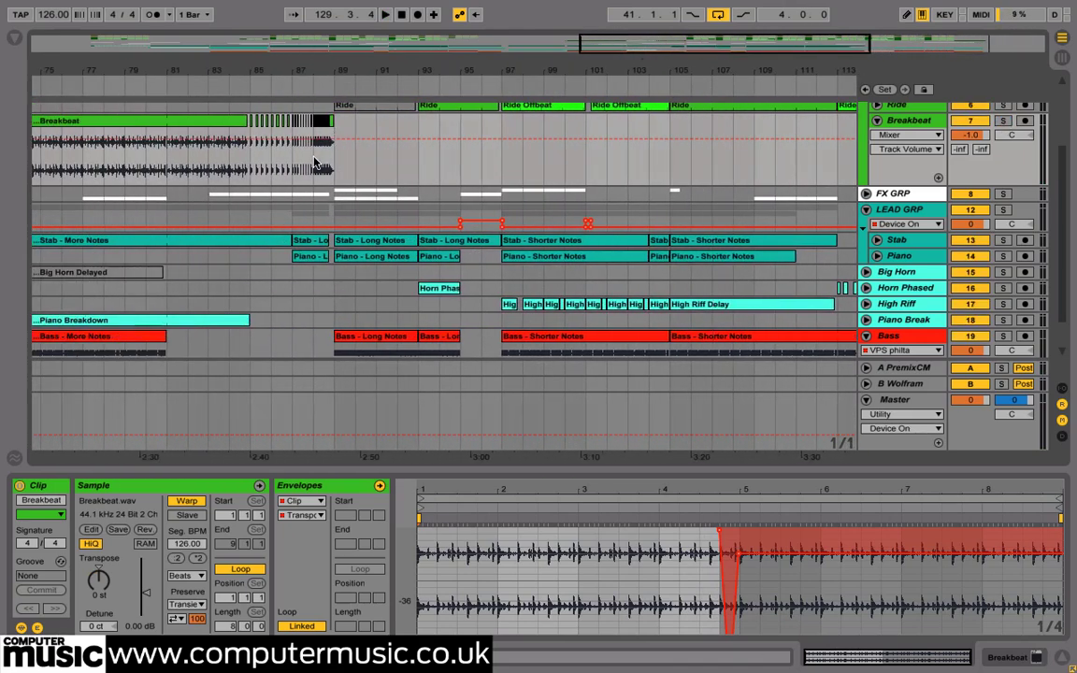
{"action": "scroll", "coordinate": [281, 66], "scroll_direction": "left", "scroll_amount": 5}
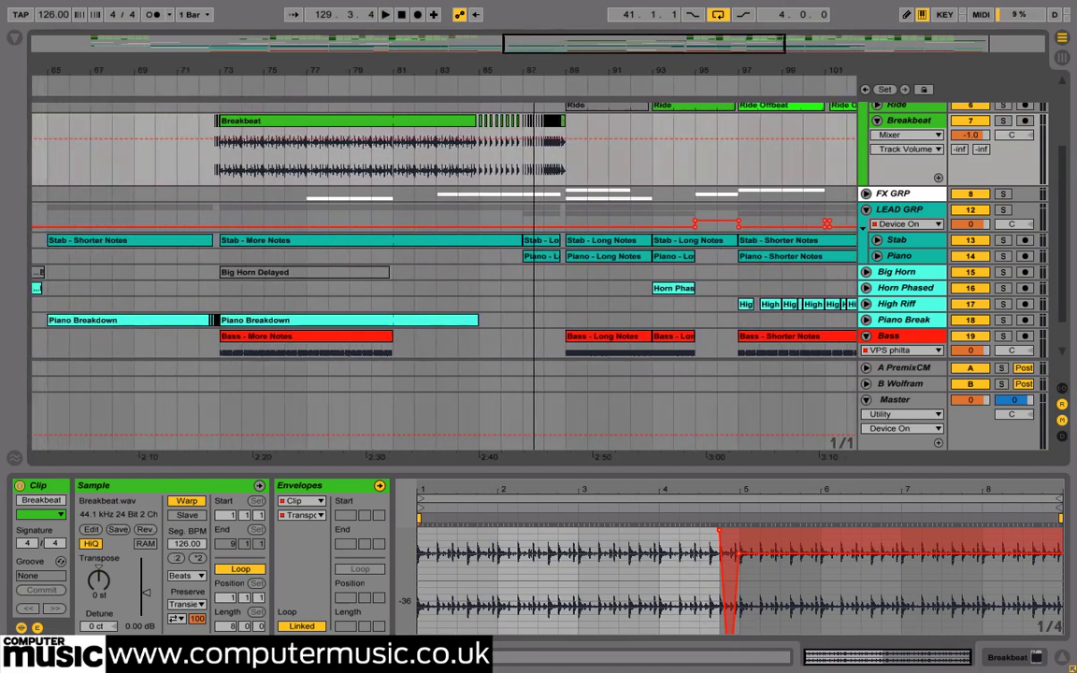
{"action": "left_click", "coordinate": [485, 165]}
{"action": "key", "text": "space"}
Open the last Breakbeat clip just before bar 89 and examine its transposition envelope.
{"action": "left_click_drag", "start_coordinate": [566, 71], "coordinate": [566, 131]}
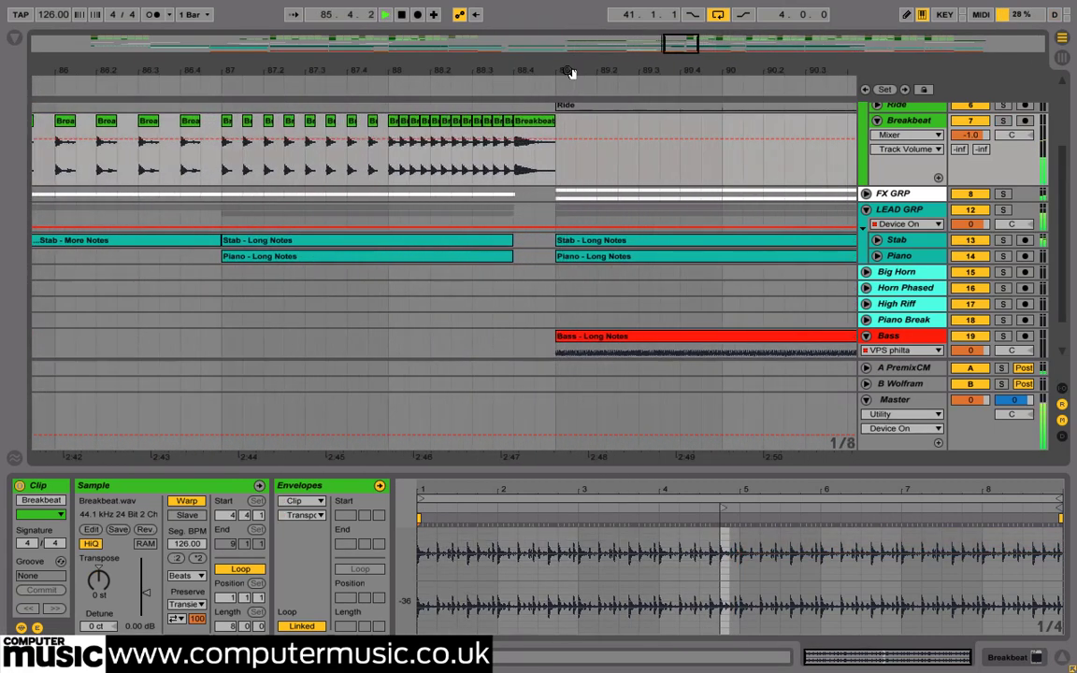
{"action": "left_click_drag", "start_coordinate": [526, 73], "coordinate": [523, 140]}
{"action": "scroll", "coordinate": [549, 194], "scroll_direction": "up", "scroll_amount": 3}
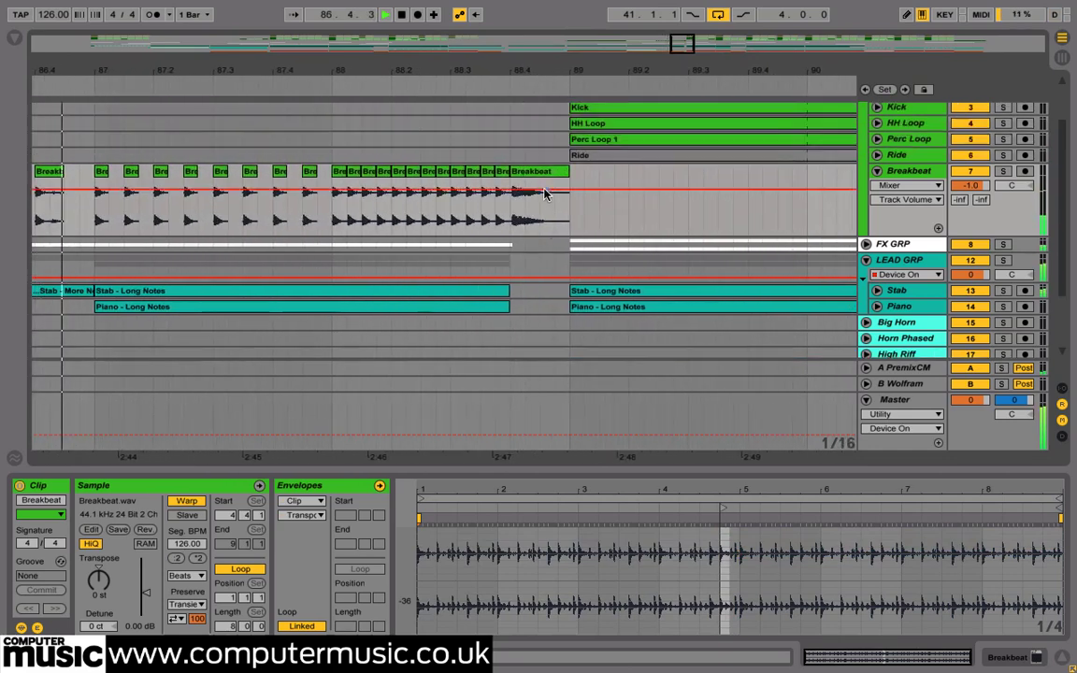
{"action": "left_click", "coordinate": [547, 193]}
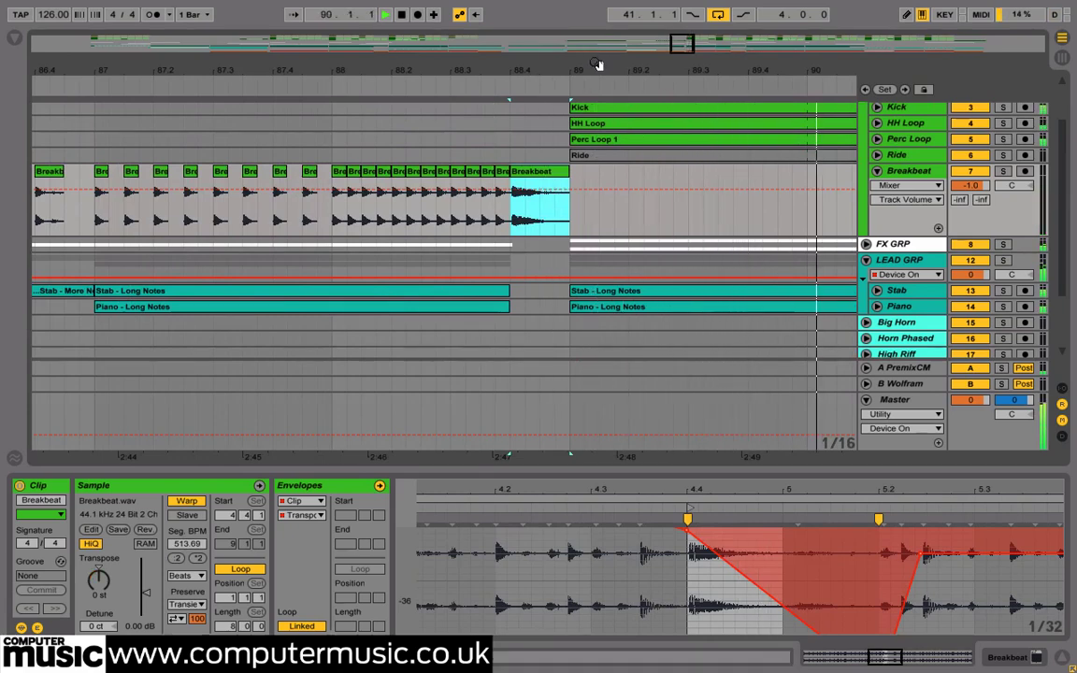
Fold the Breakbeat track and the bass tracks, leaving the upper group tracks in view.
{"action": "left_click_drag", "start_coordinate": [597, 69], "coordinate": [477, 81]}
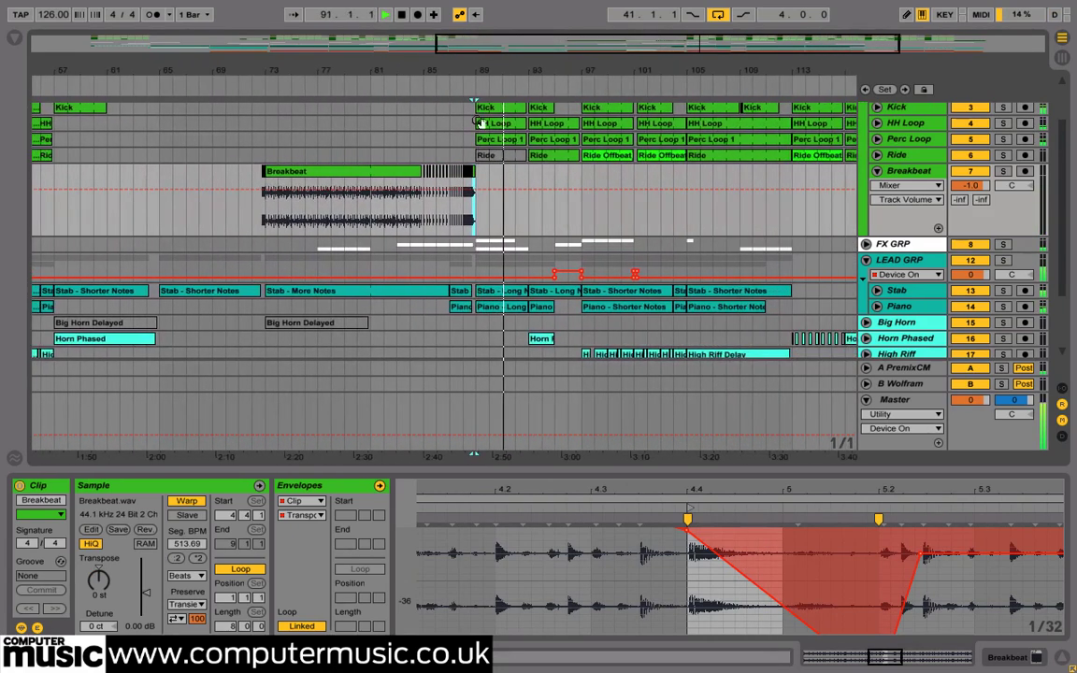
{"action": "left_click", "coordinate": [878, 173]}
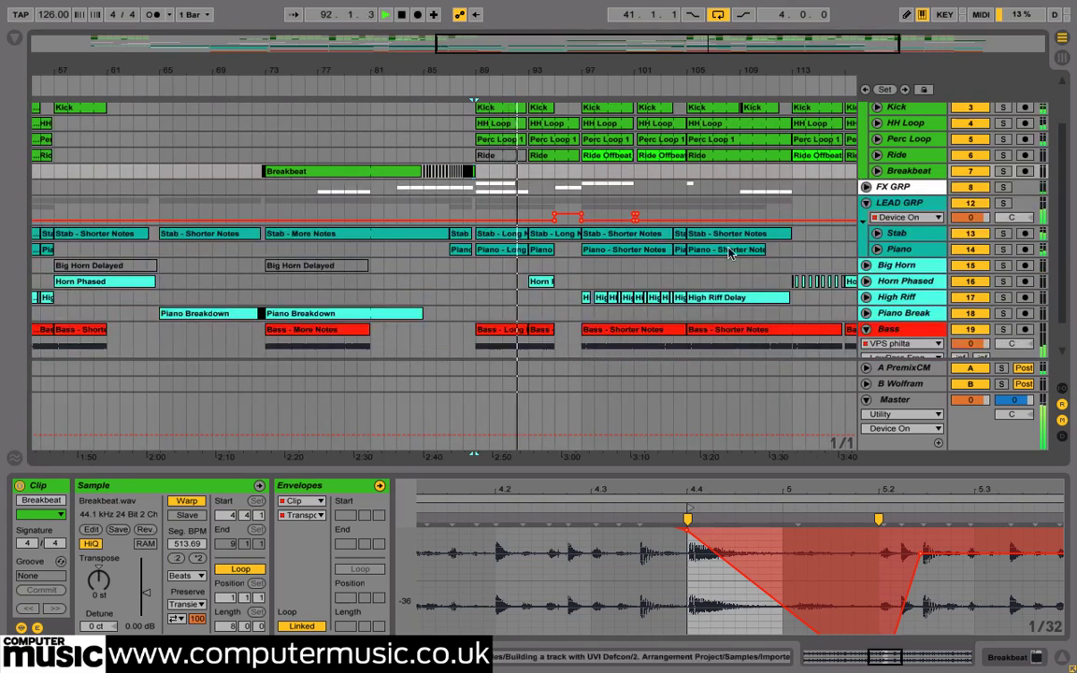
{"action": "left_click", "coordinate": [869, 297]}
{"action": "left_click", "coordinate": [868, 296]}
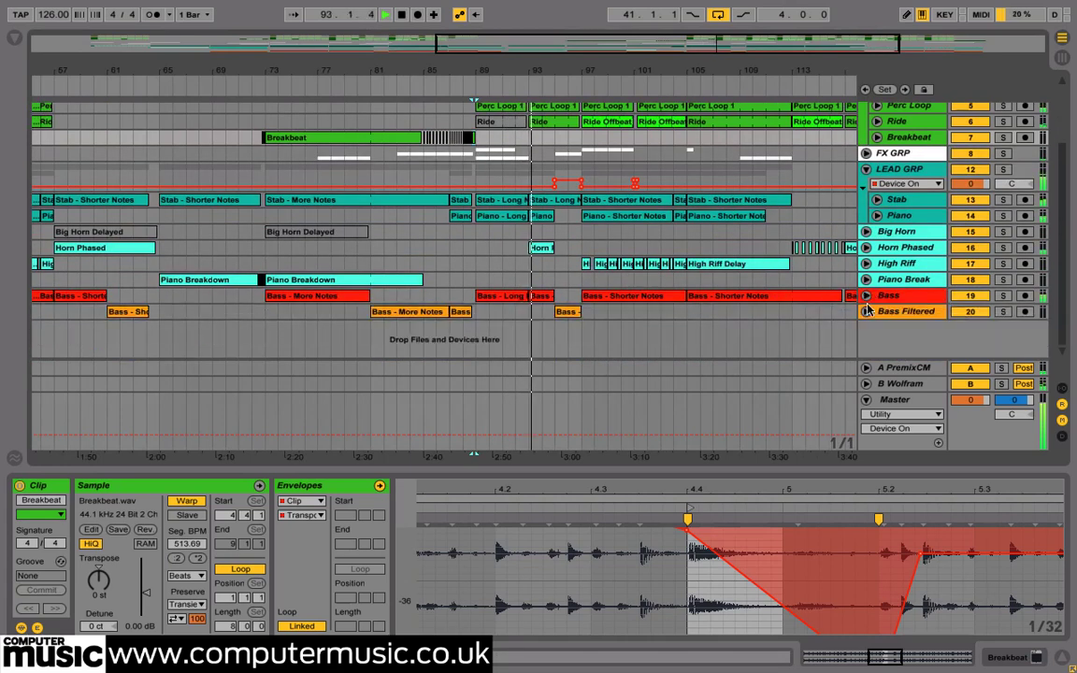
{"action": "scroll", "coordinate": [673, 241], "scroll_direction": "up", "scroll_amount": 5}
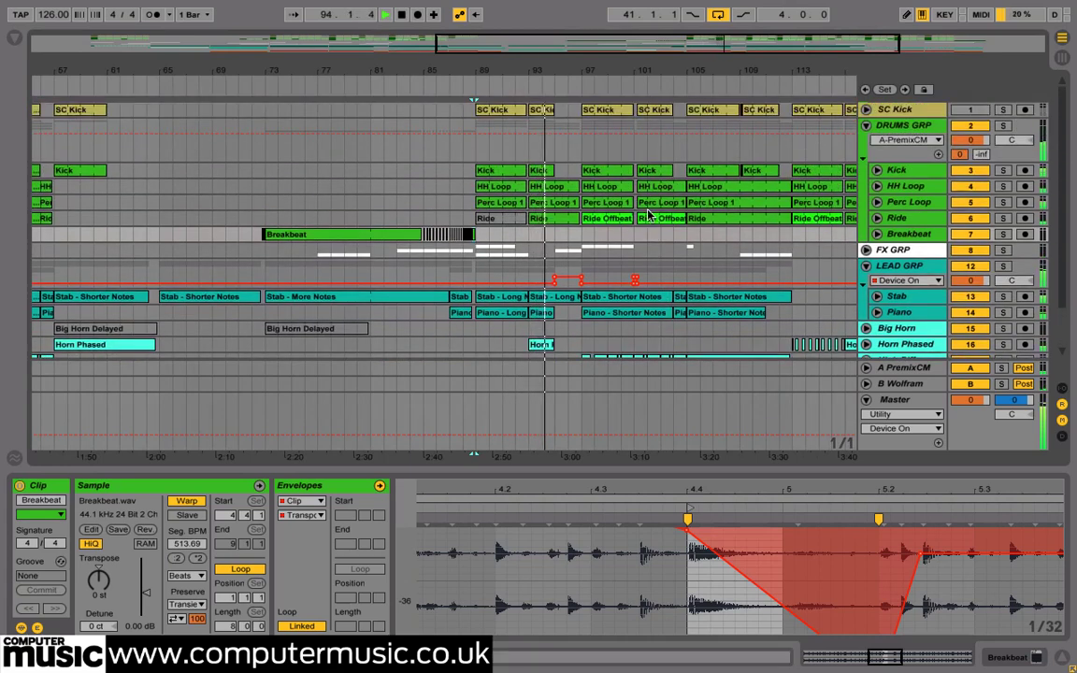
Solo LEAD GRP and show its device chain.
{"action": "left_click", "coordinate": [923, 267]}
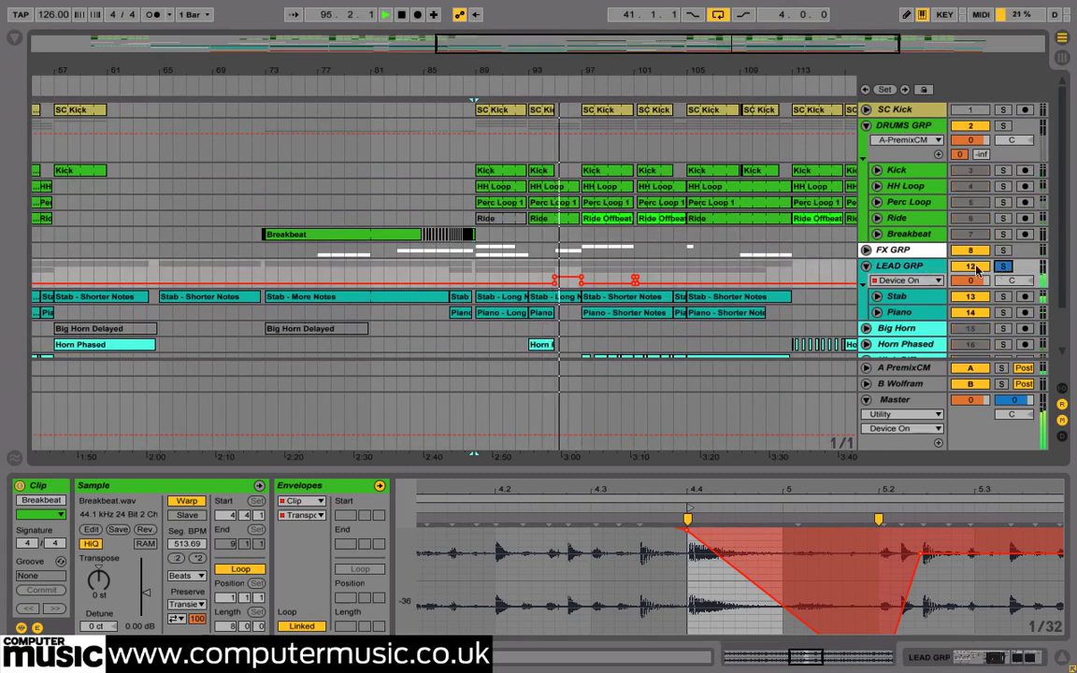
{"action": "left_click", "coordinate": [1003, 267]}
{"action": "double_click", "coordinate": [917, 268]}
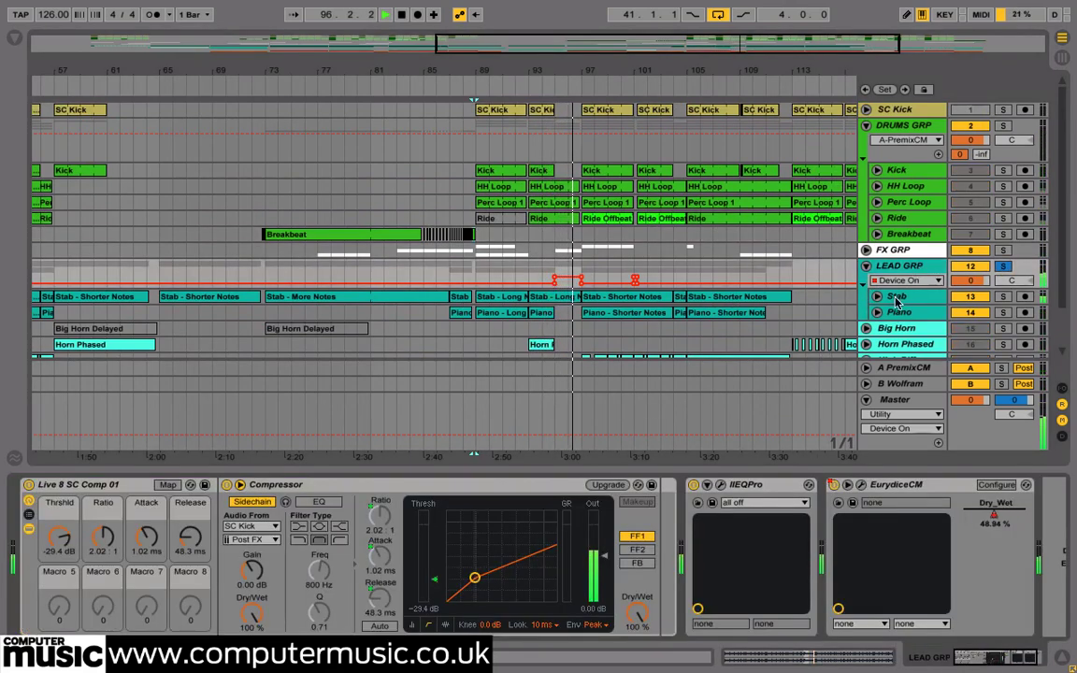
Enlarge the LEAD GRP track and display its EurydiceCM Dry Wet automation while playing from bar 94.
{"action": "left_click_drag", "start_coordinate": [895, 290], "coordinate": [894, 318]}
{"action": "scroll", "coordinate": [579, 233], "scroll_direction": "down", "scroll_amount": 3}
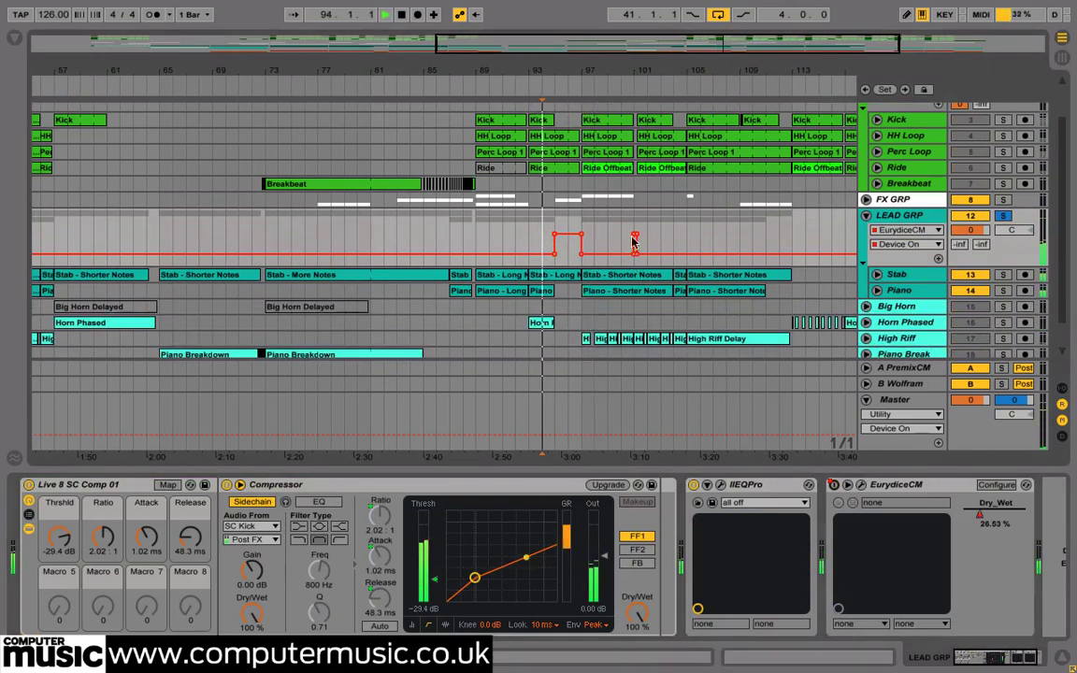
{"action": "left_click", "coordinate": [900, 244]}
{"action": "left_click", "coordinate": [895, 270]}
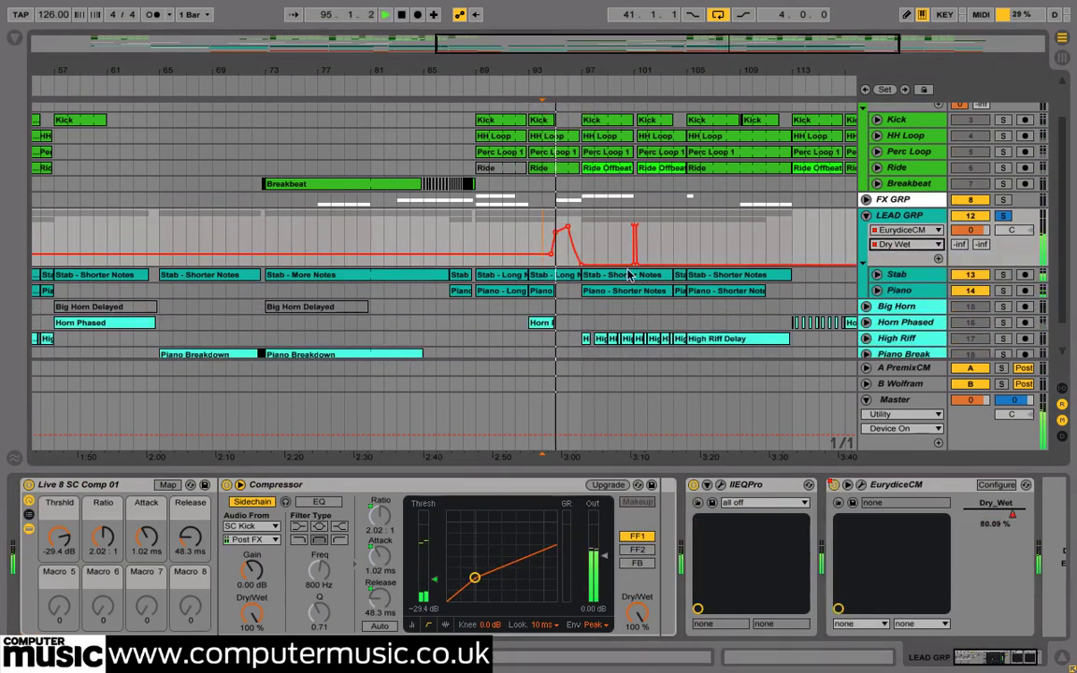
View LEAD GRP's EurydiceCM plugin settings, close its window and audition the brief Dry Wet spike near bar 101.
{"action": "left_click_drag", "start_coordinate": [598, 71], "coordinate": [598, 187]}
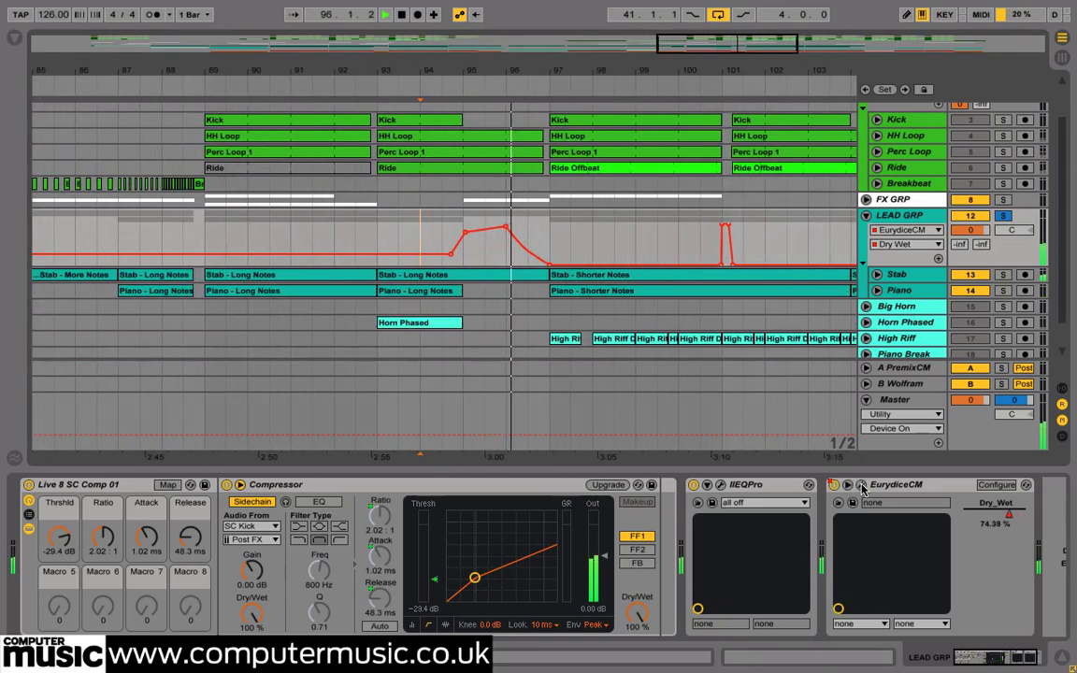
{"action": "left_click", "coordinate": [861, 485]}
{"action": "left_click_drag", "start_coordinate": [530, 79], "coordinate": [485, 20]}
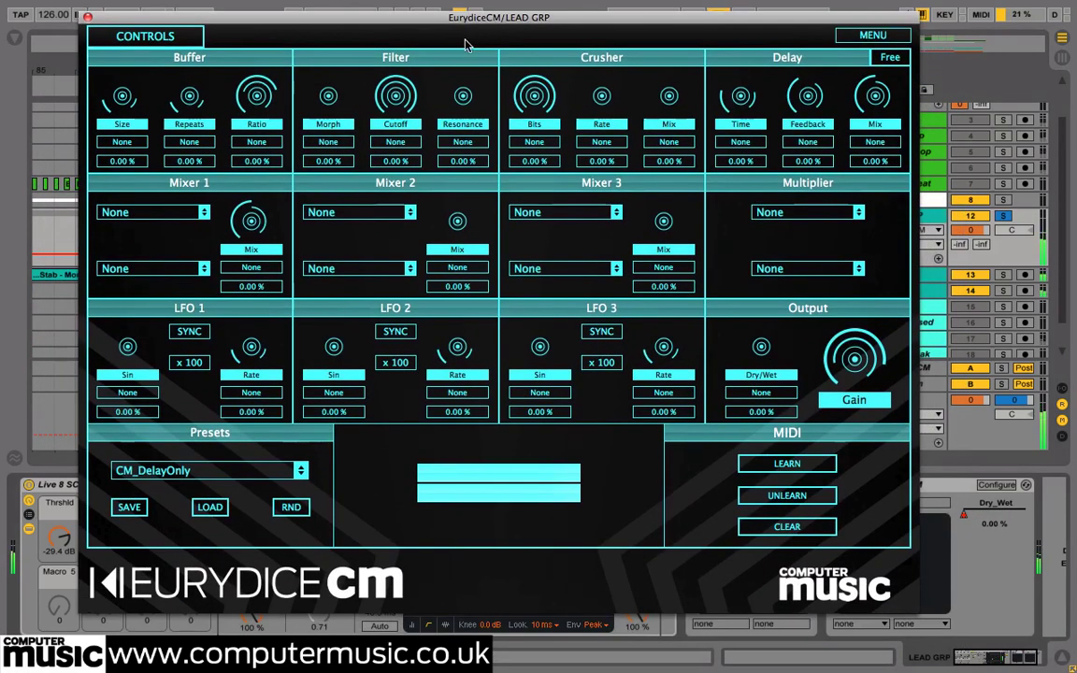
{"action": "left_click", "coordinate": [87, 18]}
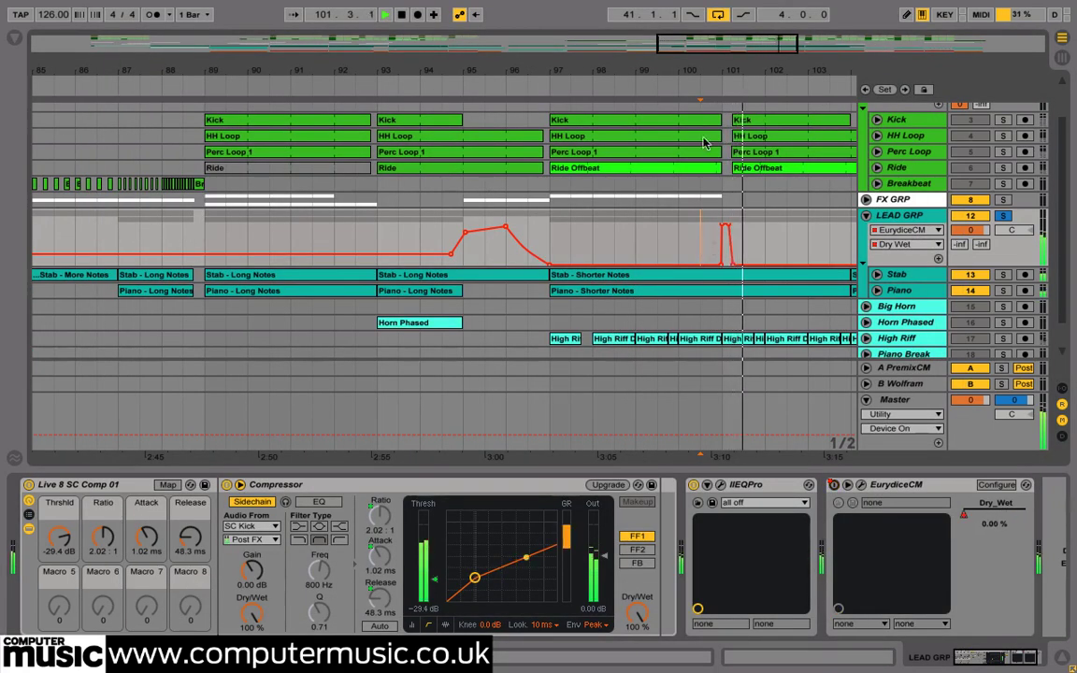
{"action": "left_click_drag", "start_coordinate": [690, 75], "coordinate": [690, 21]}
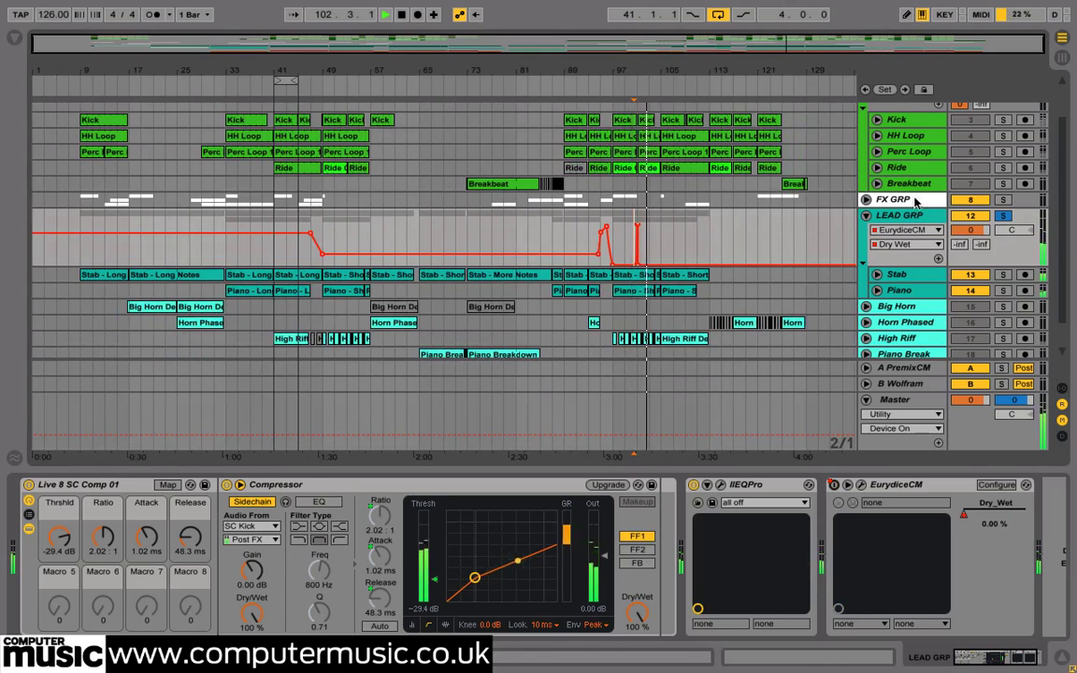
Unsolo LEAD GRP and fold the group's automation lane and child tracks away.
{"action": "left_click", "coordinate": [1000, 216]}
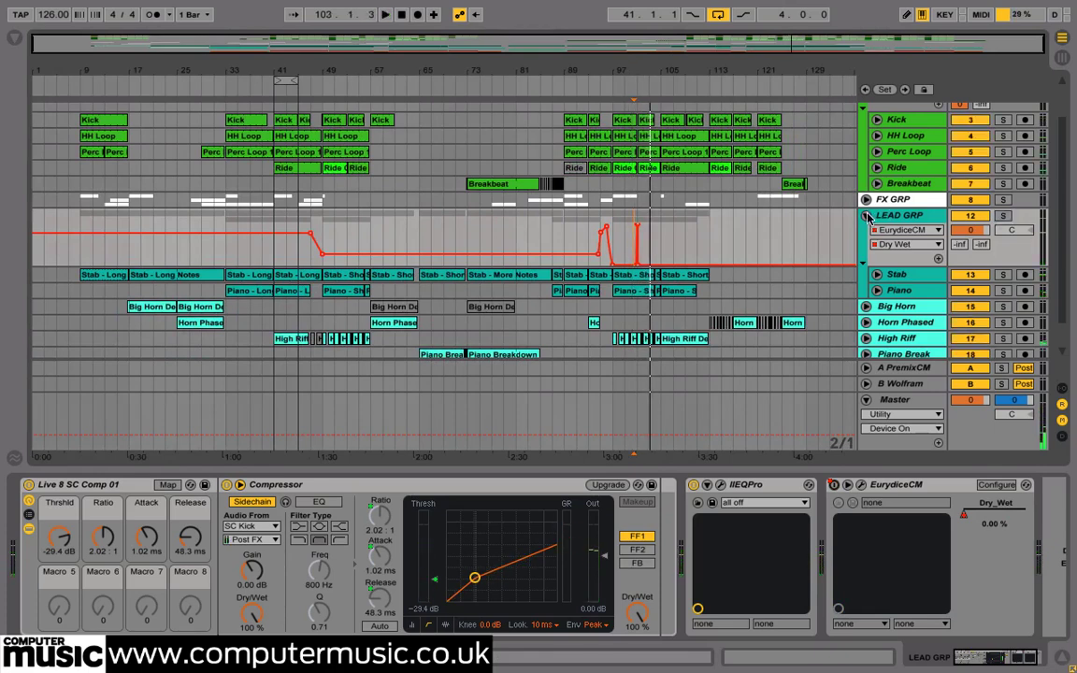
{"action": "left_click", "coordinate": [867, 215]}
Display the Master track's VPS philta HighPass Freq. automation in an enlarged lane.
{"action": "left_click", "coordinate": [898, 402]}
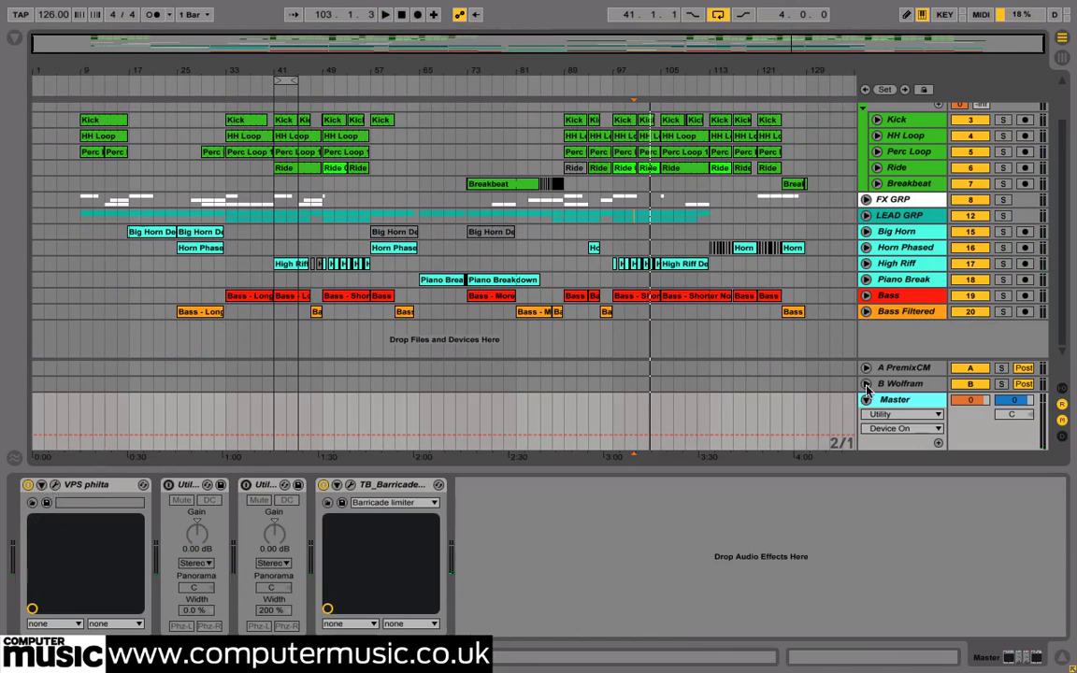
{"action": "left_click", "coordinate": [887, 414]}
{"action": "left_click", "coordinate": [889, 438]}
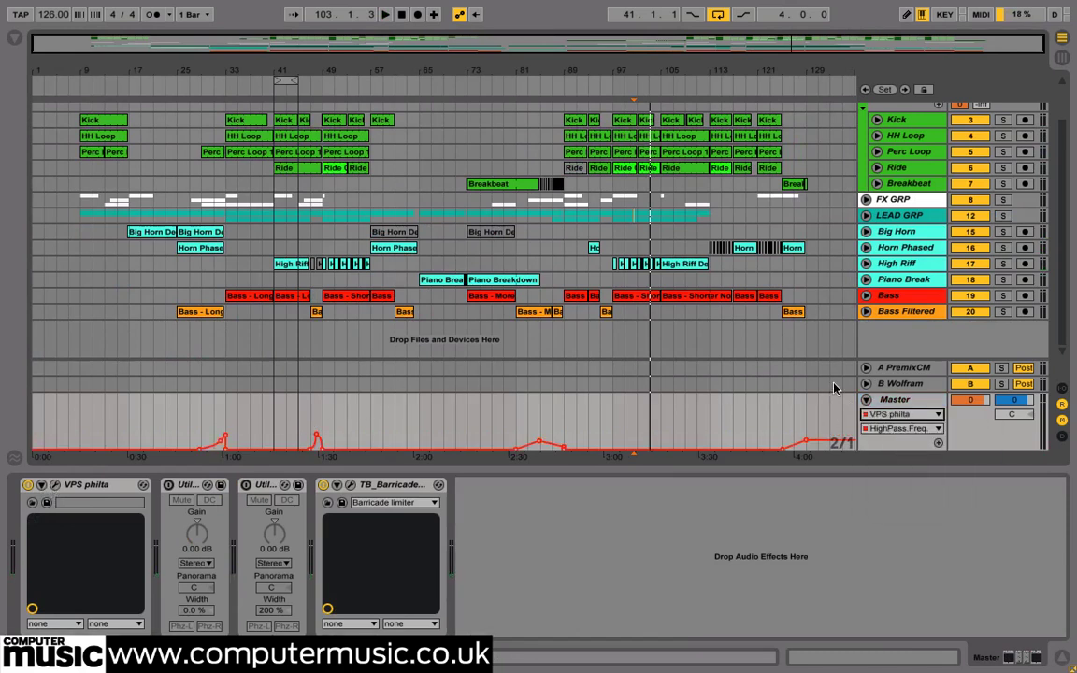
{"action": "left_click_drag", "start_coordinate": [891, 393], "coordinate": [883, 283]}
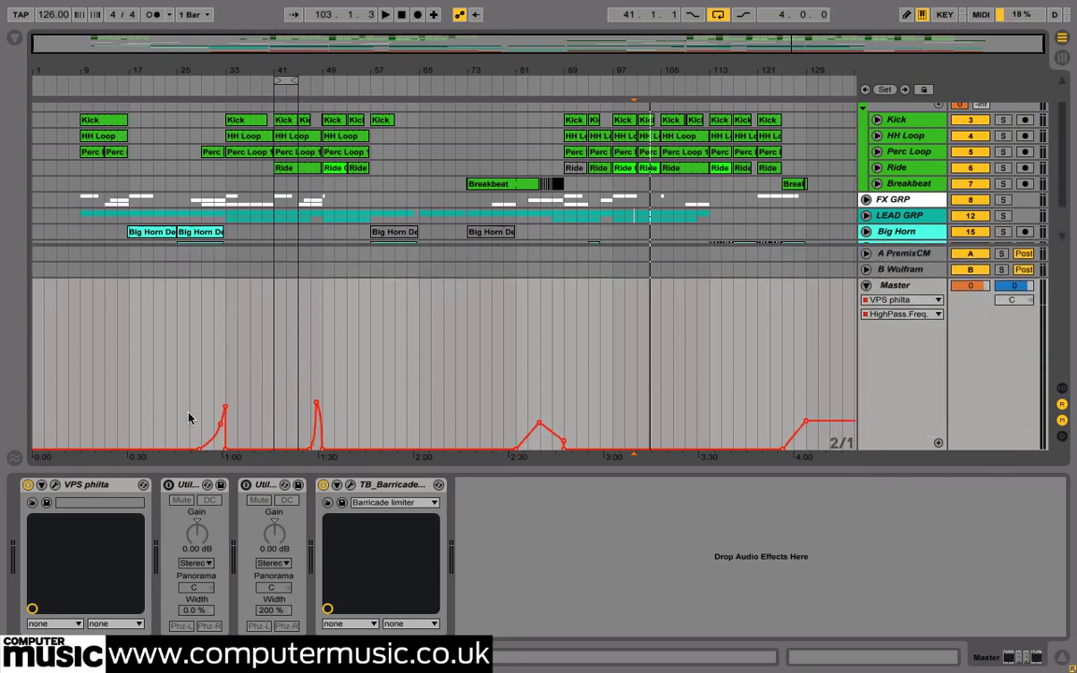
Show the Master's VPS philta plugin clear of the first automation curves and audition the high-pass rise from bar 29 into bar 33.
{"action": "left_click", "coordinate": [55, 485]}
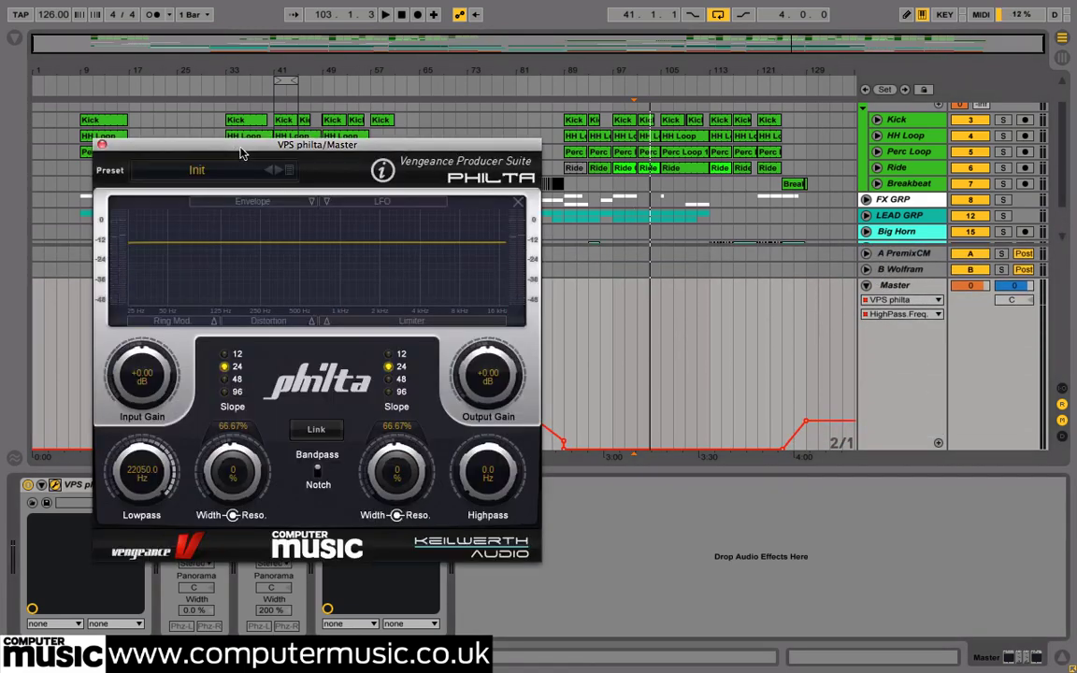
{"action": "left_click_drag", "start_coordinate": [235, 152], "coordinate": [580, 149]}
{"action": "left_click", "coordinate": [199, 353]}
{"action": "key", "text": "space"}
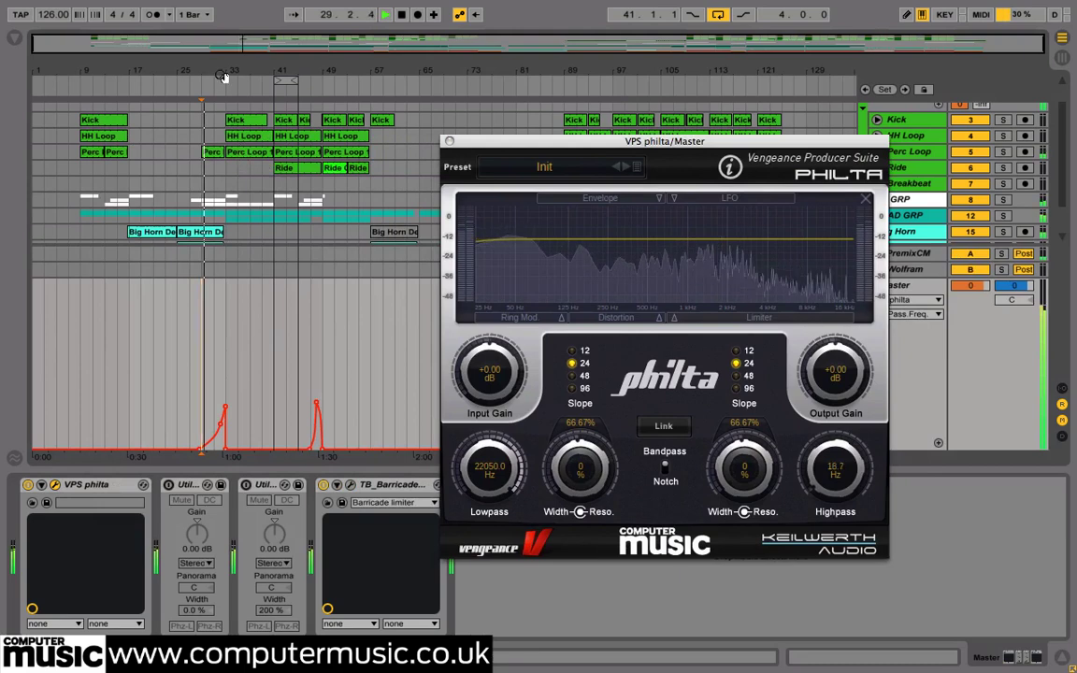
{"action": "left_click_drag", "start_coordinate": [222, 77], "coordinate": [225, 140]}
{"action": "left_click_drag", "start_coordinate": [505, 258], "coordinate": [624, 260]}
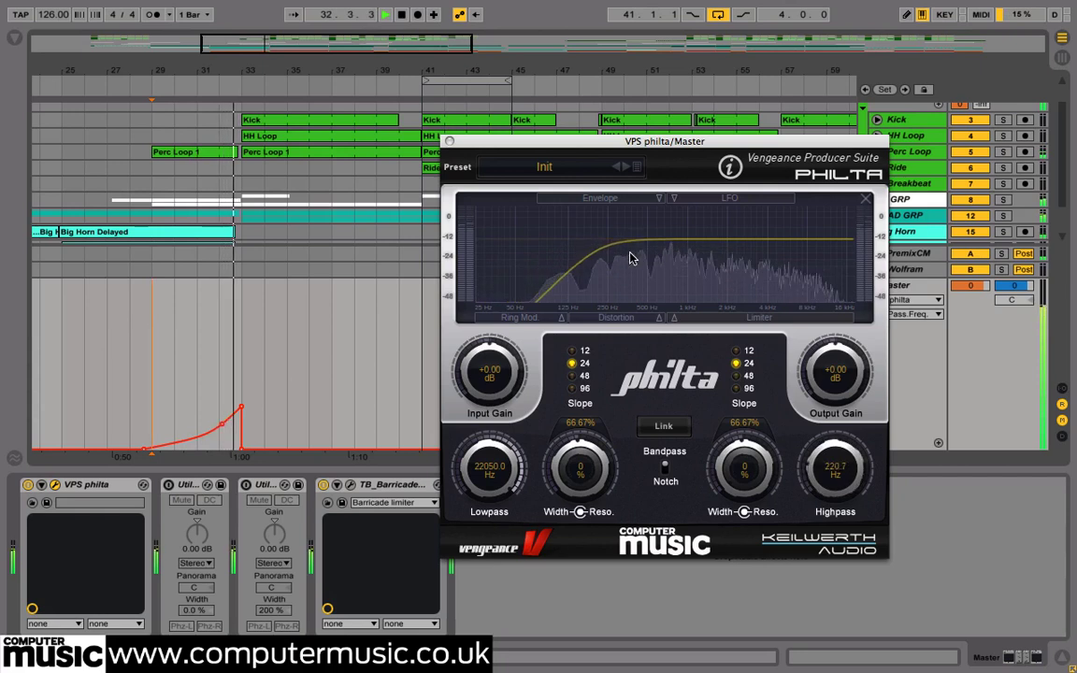
{"action": "double_click", "coordinate": [631, 258]}
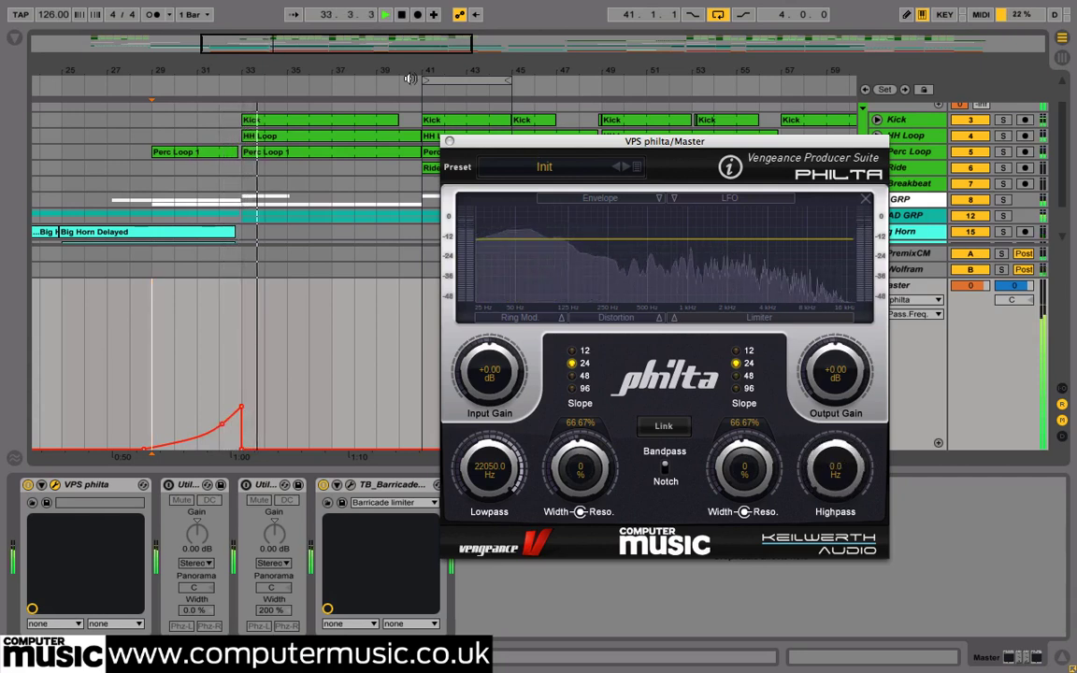
Audition the Master high-pass sweeps from bar 47 and, in the breakdown, from bar 80.
{"action": "key", "text": "space"}
{"action": "left_click_drag", "start_coordinate": [416, 72], "coordinate": [34, 72]}
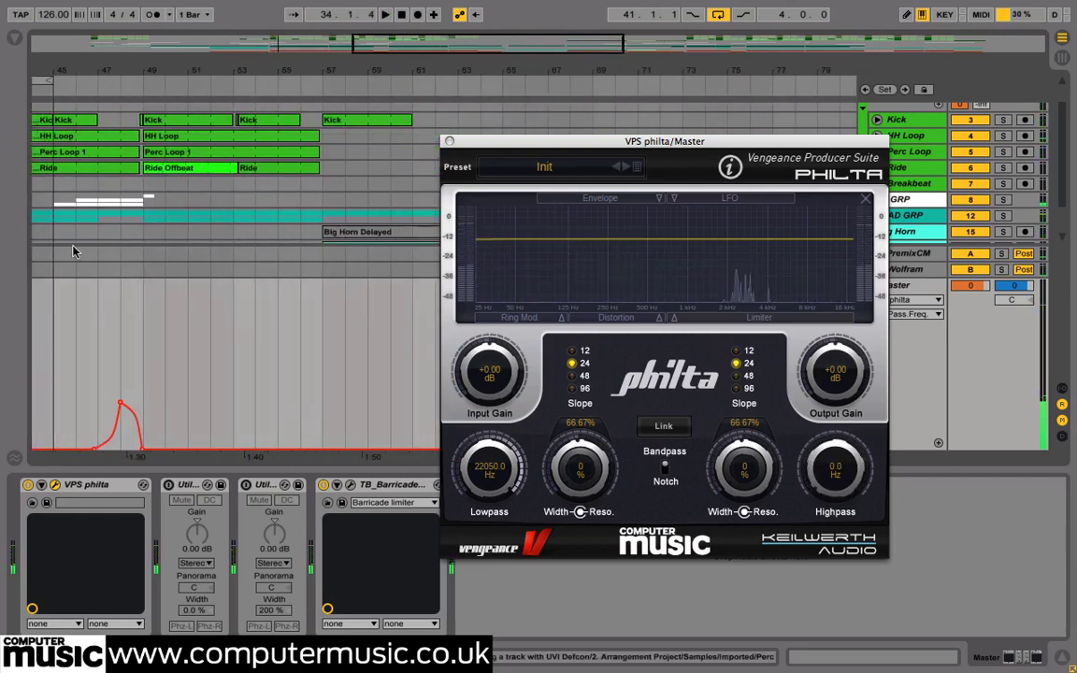
{"action": "key", "text": "space"}
{"action": "left_click_drag", "start_coordinate": [118, 75], "coordinate": [179, 75]}
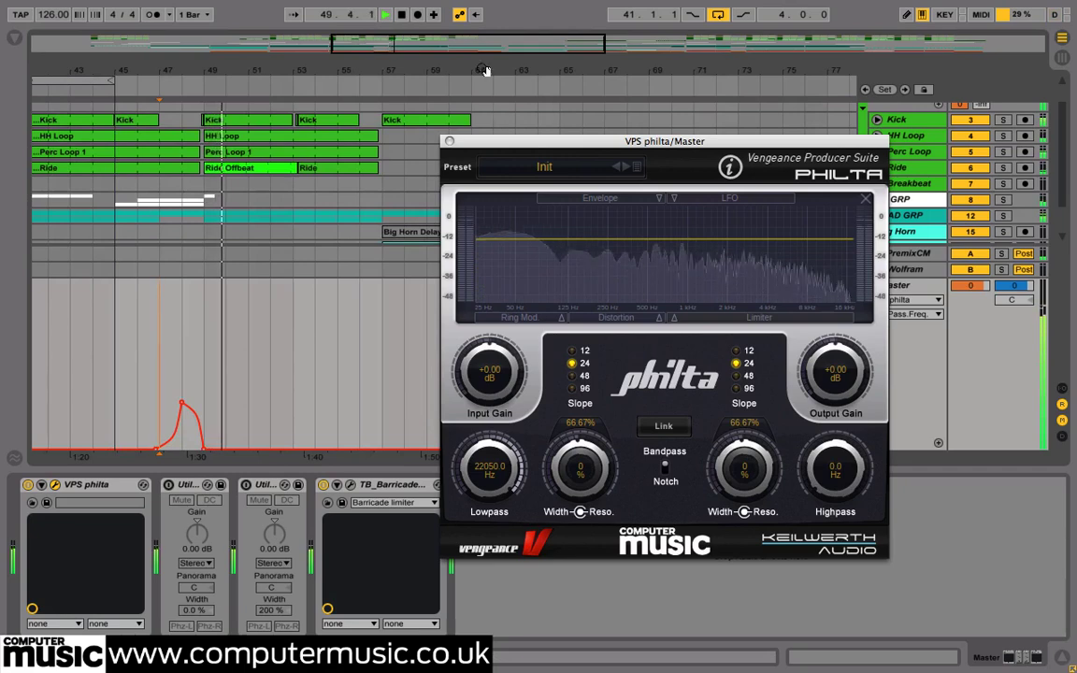
{"action": "scroll", "coordinate": [173, 193], "scroll_direction": "right", "scroll_amount": 10}
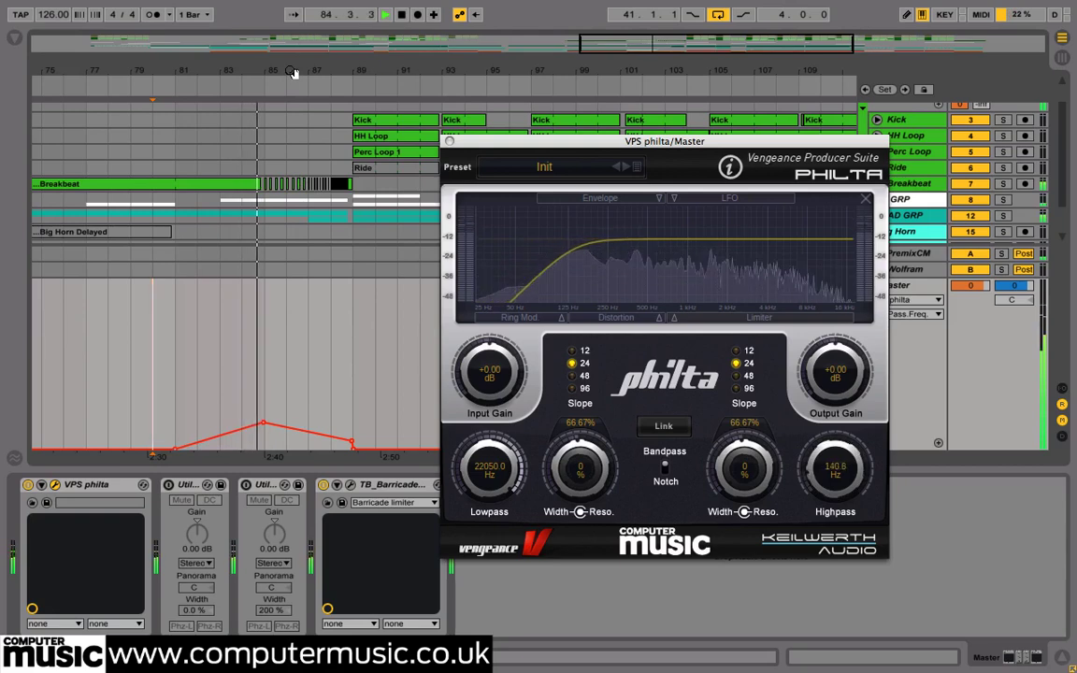
Close the VPS philta window and fold the Master track with the whole arrangement in view.
{"action": "left_click_drag", "start_coordinate": [295, 74], "coordinate": [548, 34]}
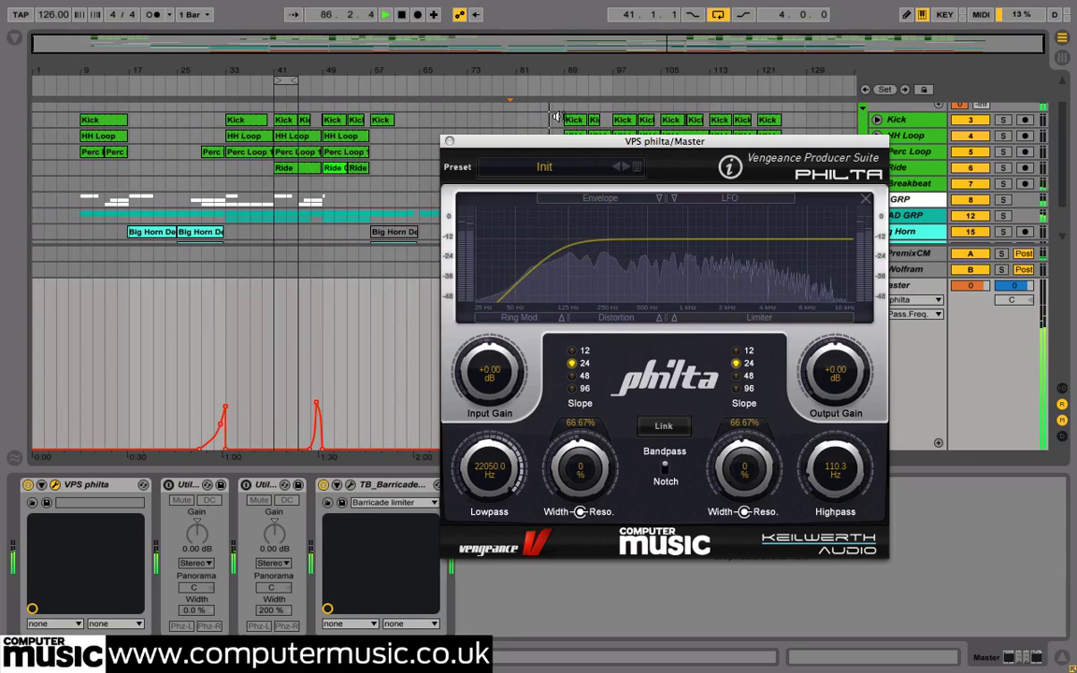
{"action": "left_click", "coordinate": [450, 142]}
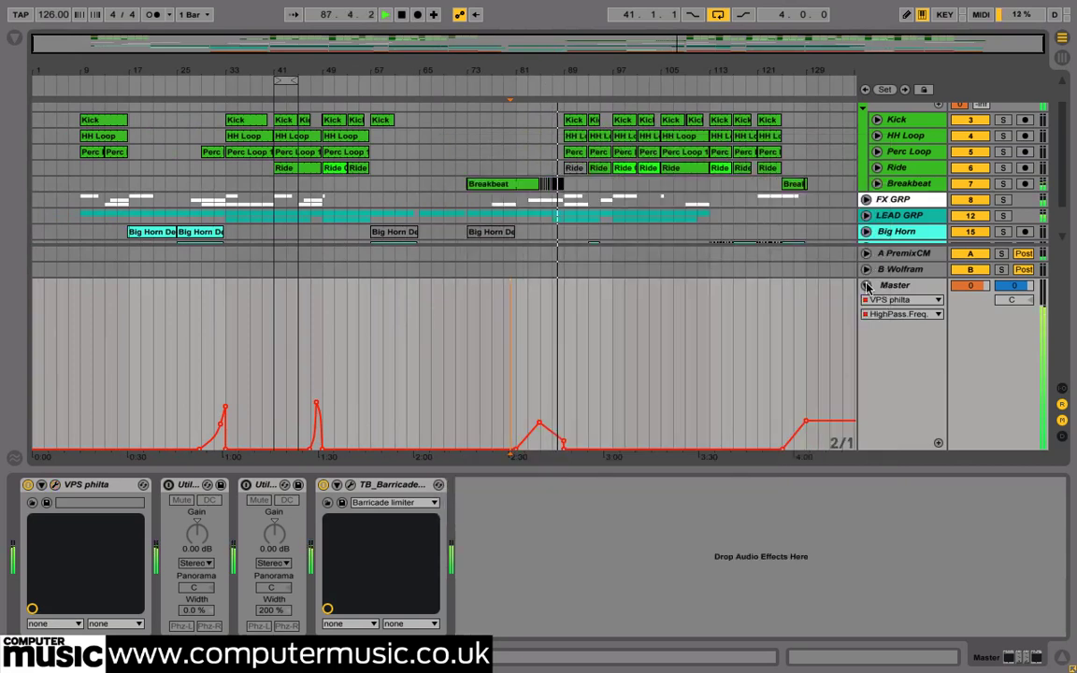
{"action": "left_click", "coordinate": [865, 286]}
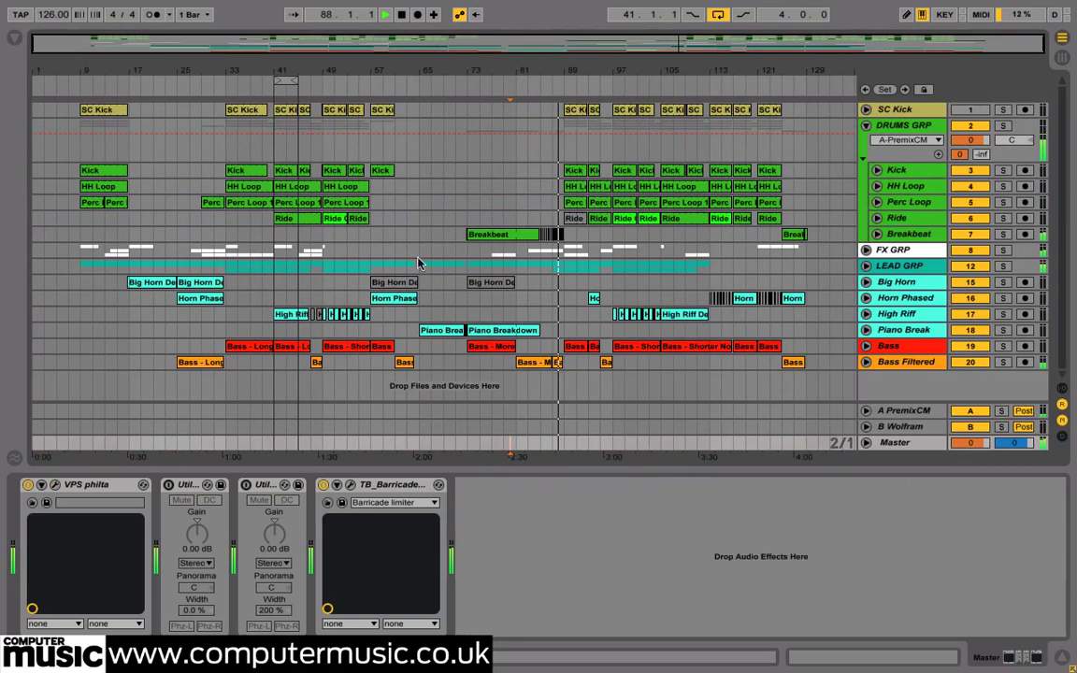
Play the arrangement from bar 37 to audition the kick's gap before bar 41.
{"action": "key", "text": "space"}
{"action": "left_click", "coordinate": [255, 150]}
{"action": "key", "text": "space"}
{"action": "left_click_drag", "start_coordinate": [259, 67], "coordinate": [286, 71]}
{"action": "left_click_drag", "start_coordinate": [246, 75], "coordinate": [385, 75]}
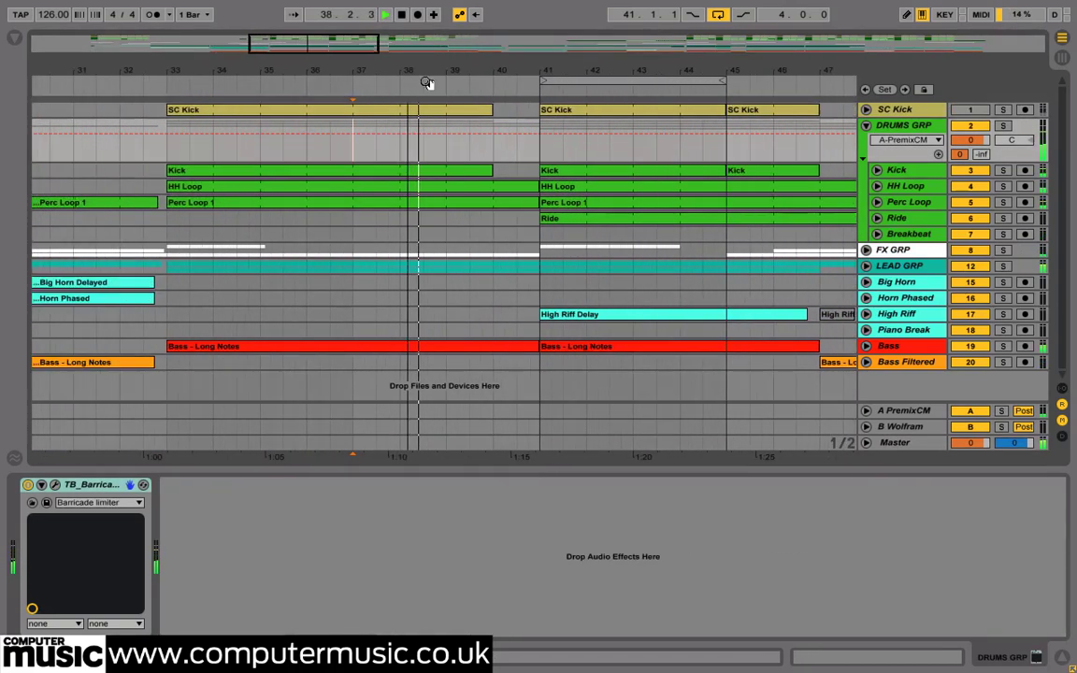
Unfold the Kick track and audition its dropout and pickup into bar 49, playing from bar 46.
{"action": "left_click", "coordinate": [876, 170]}
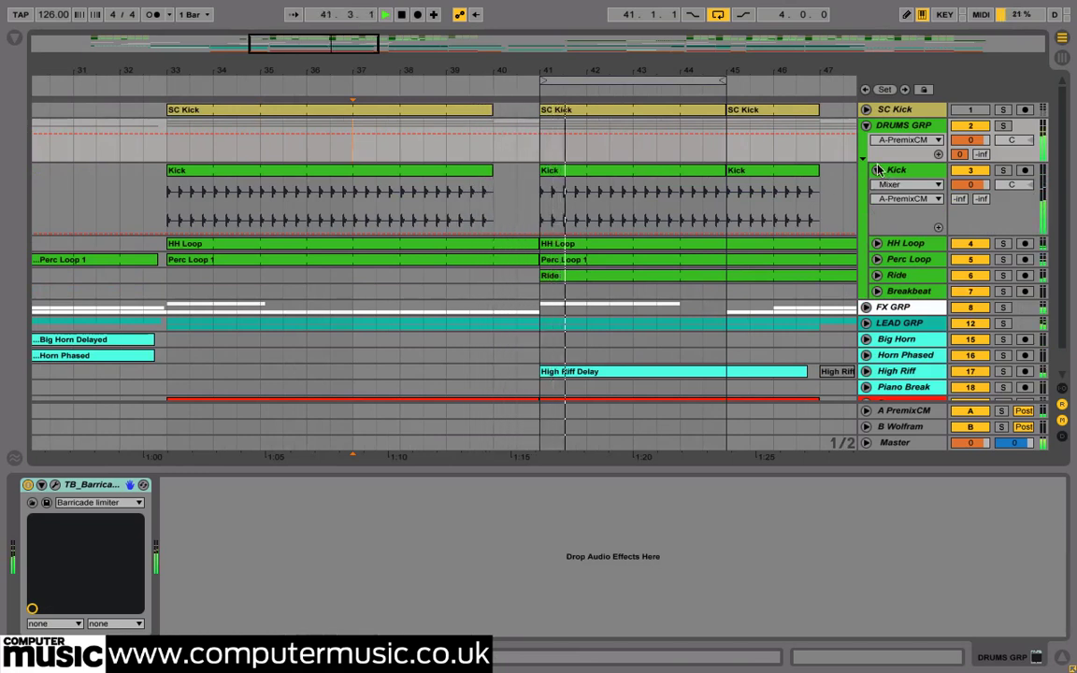
{"action": "left_click_drag", "start_coordinate": [731, 73], "coordinate": [523, 73]}
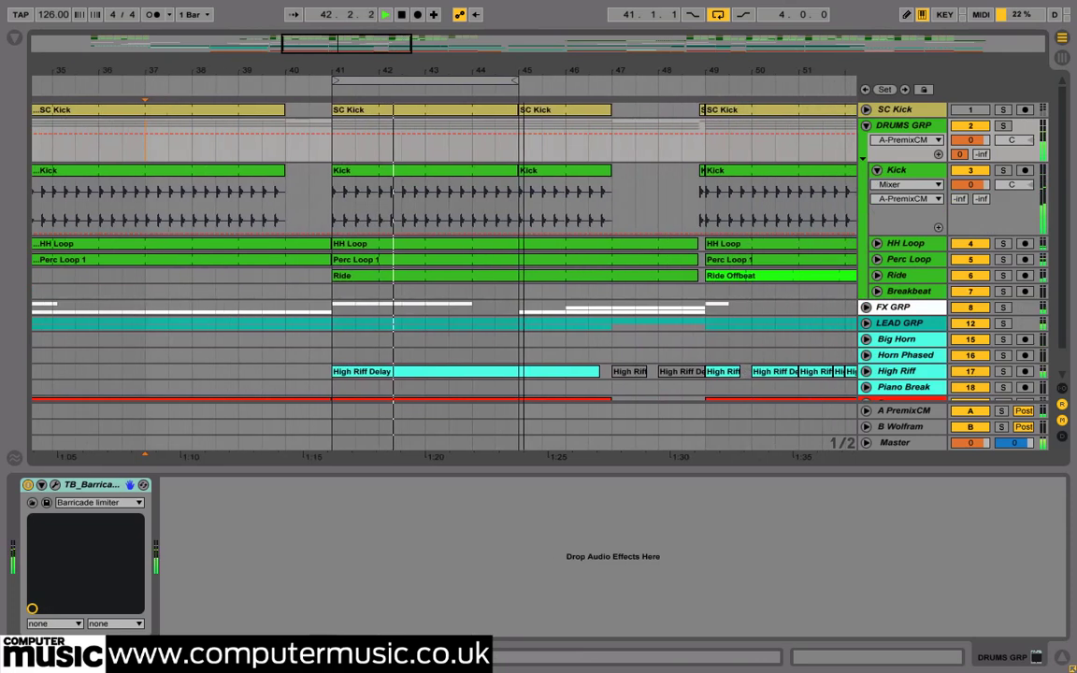
{"action": "left_click", "coordinate": [567, 211]}
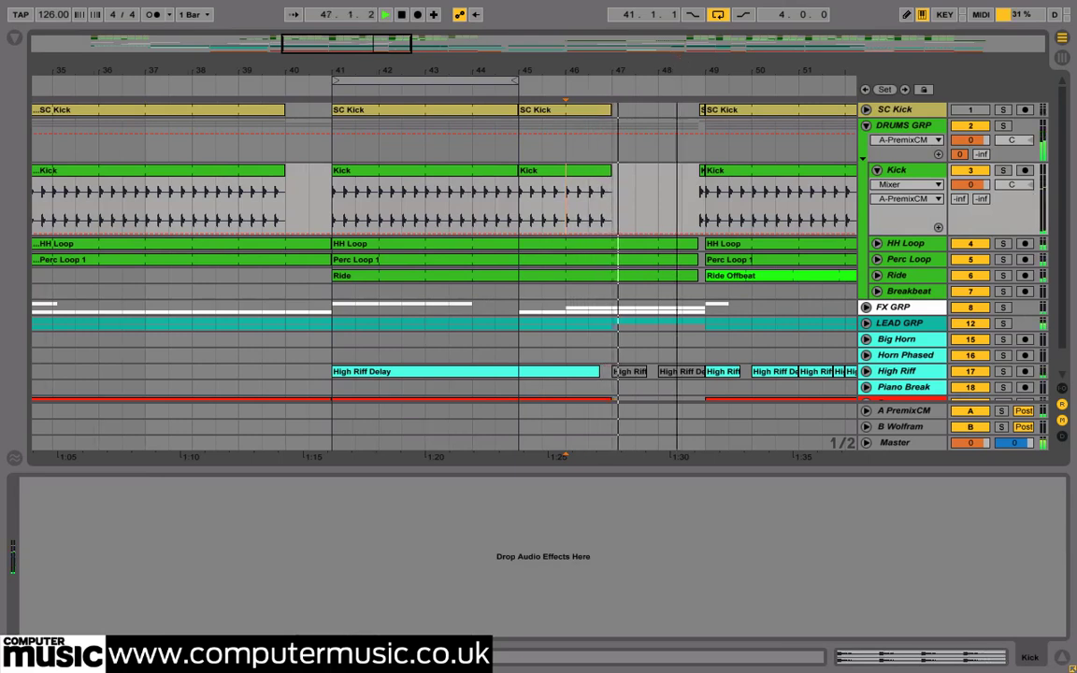
{"action": "left_click_drag", "start_coordinate": [680, 59], "coordinate": [447, 92]}
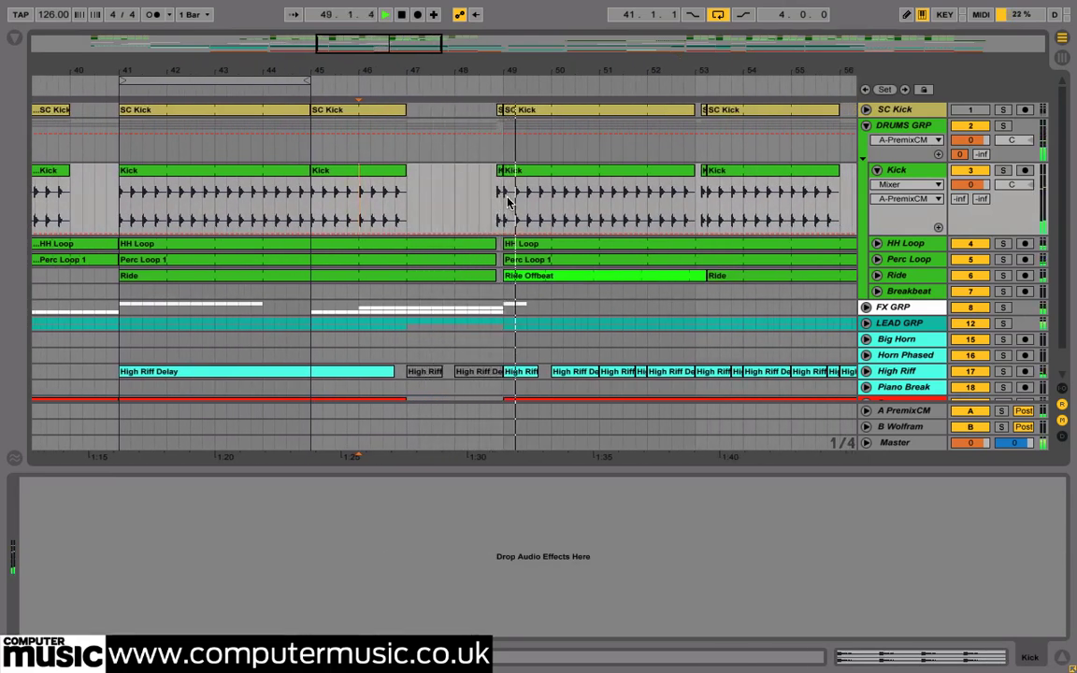
{"action": "left_click_drag", "start_coordinate": [608, 70], "coordinate": [387, 71]}
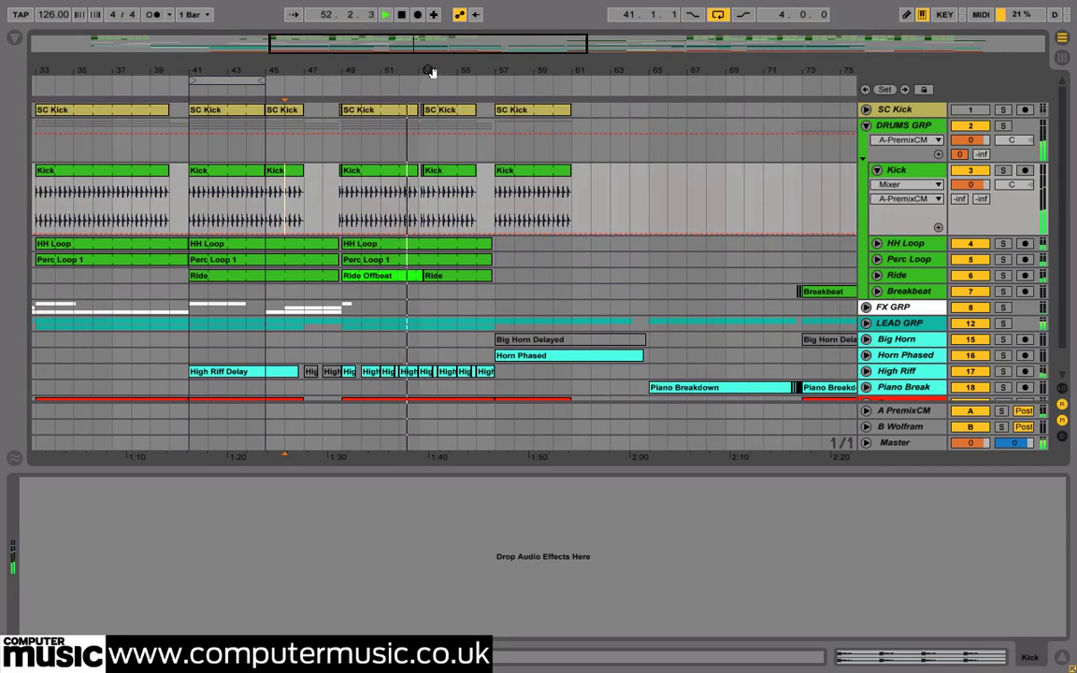
Fold the Kick track and reduce the height of DRUMS GRP in the full arrangement view.
{"action": "left_click_drag", "start_coordinate": [431, 73], "coordinate": [441, 14]}
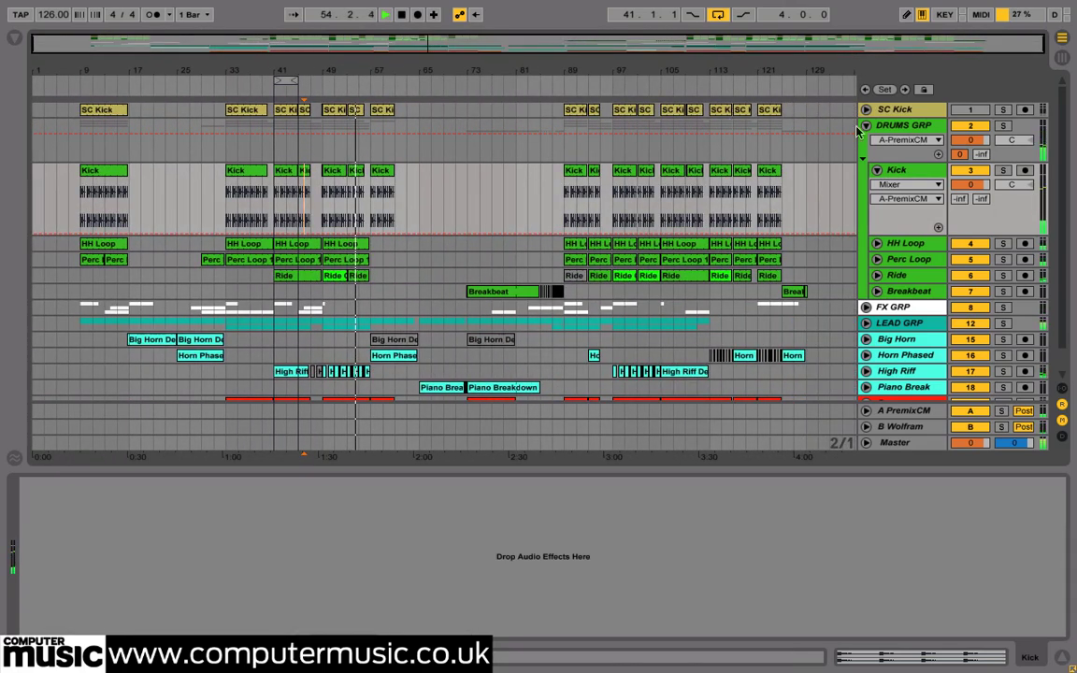
{"action": "left_click", "coordinate": [879, 170]}
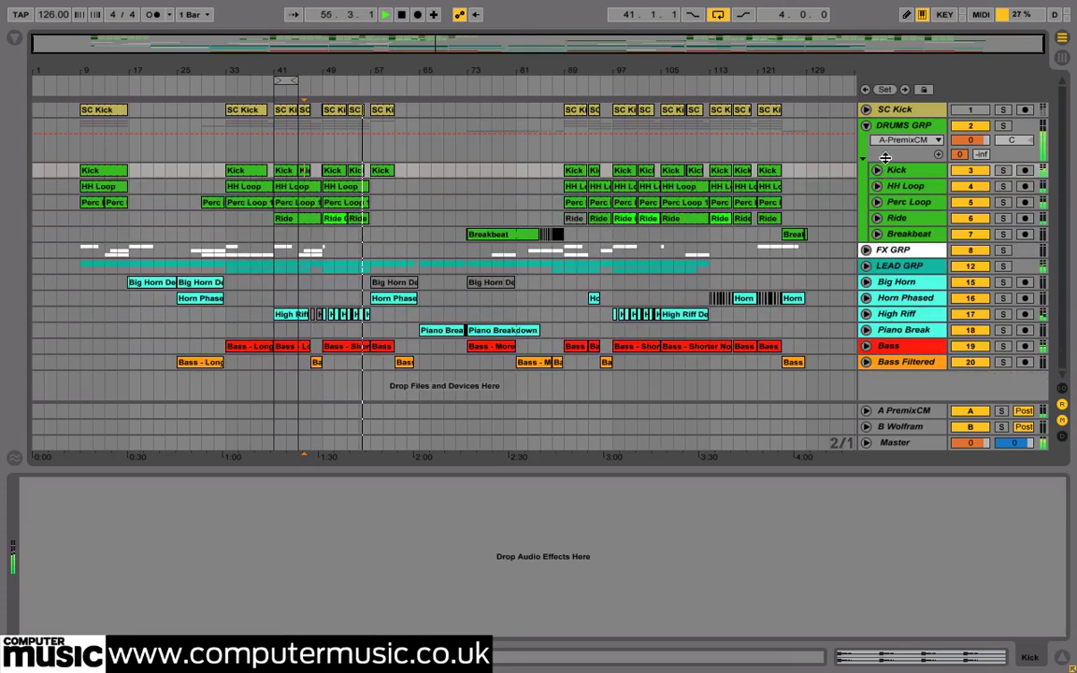
{"action": "left_click_drag", "start_coordinate": [885, 159], "coordinate": [885, 145]}
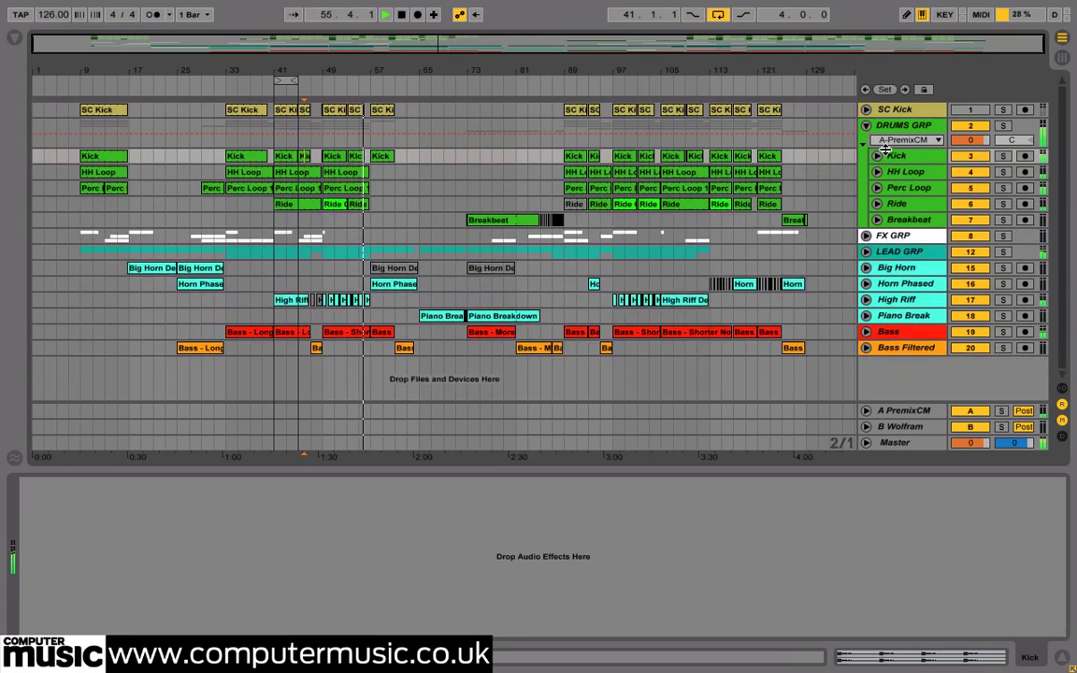
Unfold LEAD GRP to reveal Stab and Piano, and reduce the group's lane height.
{"action": "left_click", "coordinate": [866, 251]}
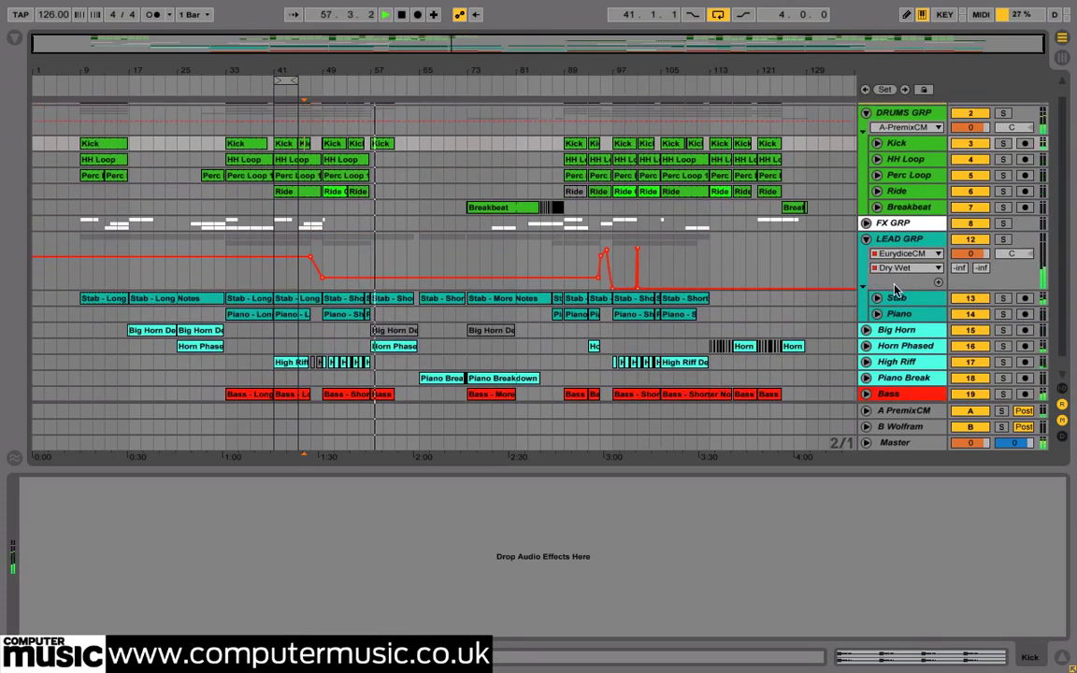
{"action": "left_click_drag", "start_coordinate": [894, 283], "coordinate": [894, 254]}
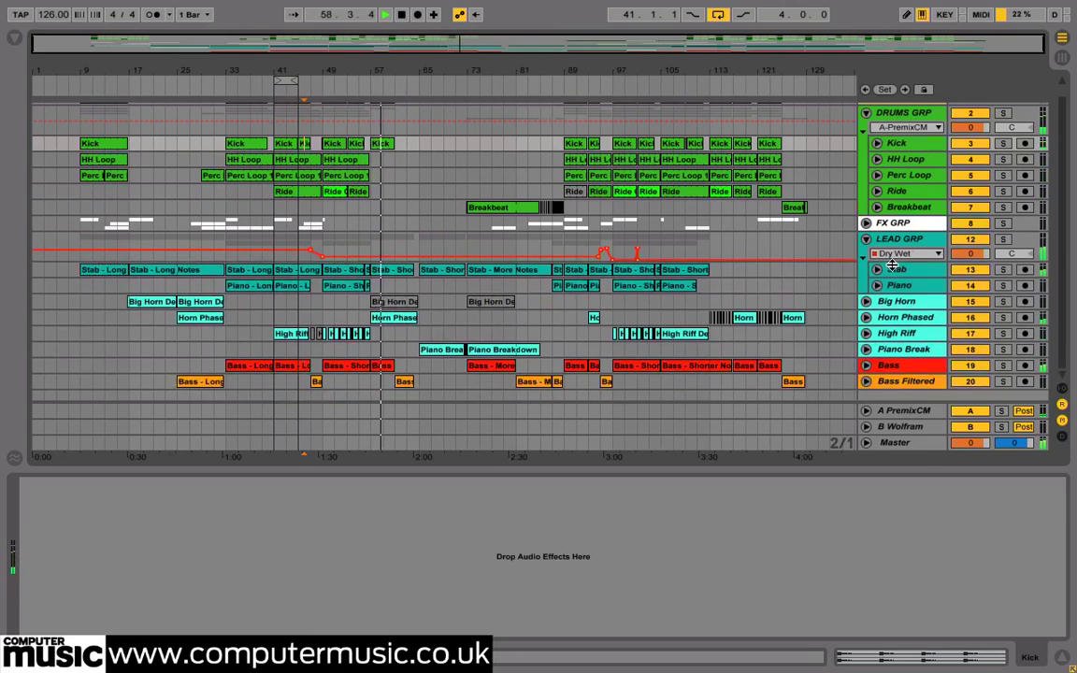
{"action": "left_click_drag", "start_coordinate": [277, 62], "coordinate": [340, 73]}
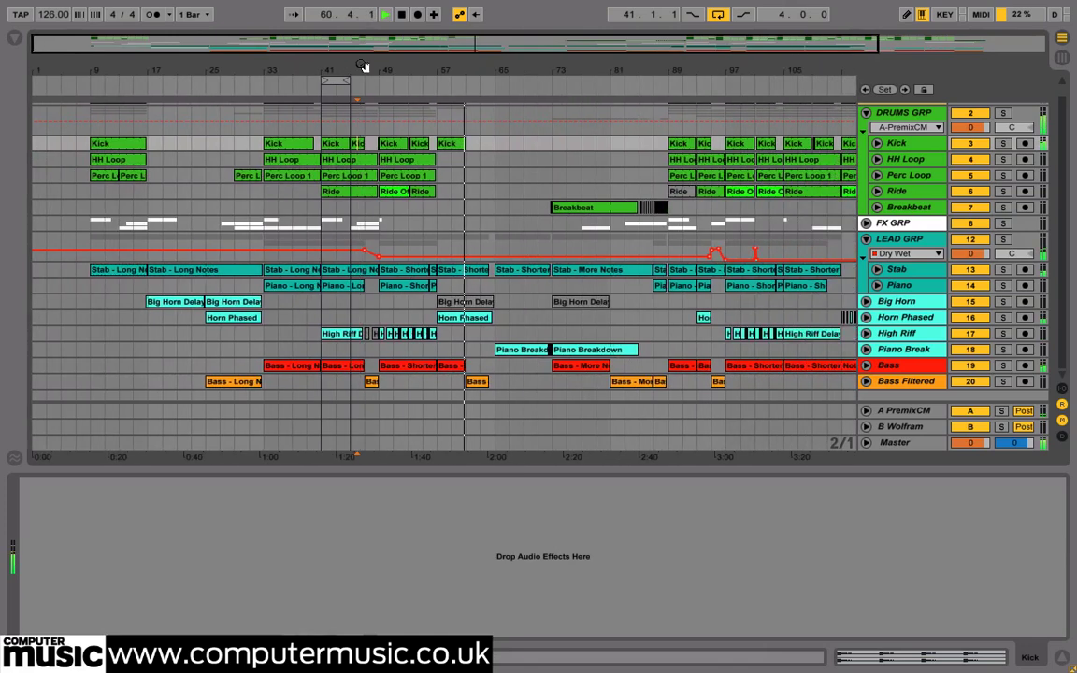
Examine the device chains of the Stab, Piano, Big Horn, Horn Phased, High Riff, Piano Break, Bass and Bass Filtered tracks.
{"action": "left_click", "coordinate": [917, 273]}
{"action": "left_click", "coordinate": [893, 286]}
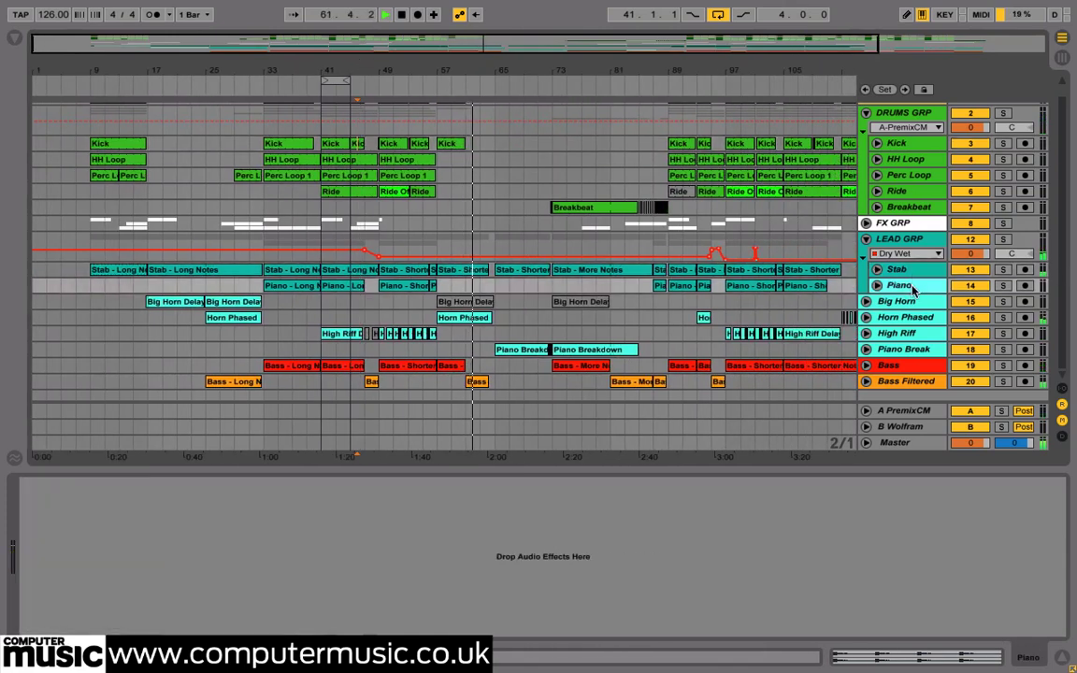
{"action": "left_click", "coordinate": [898, 303]}
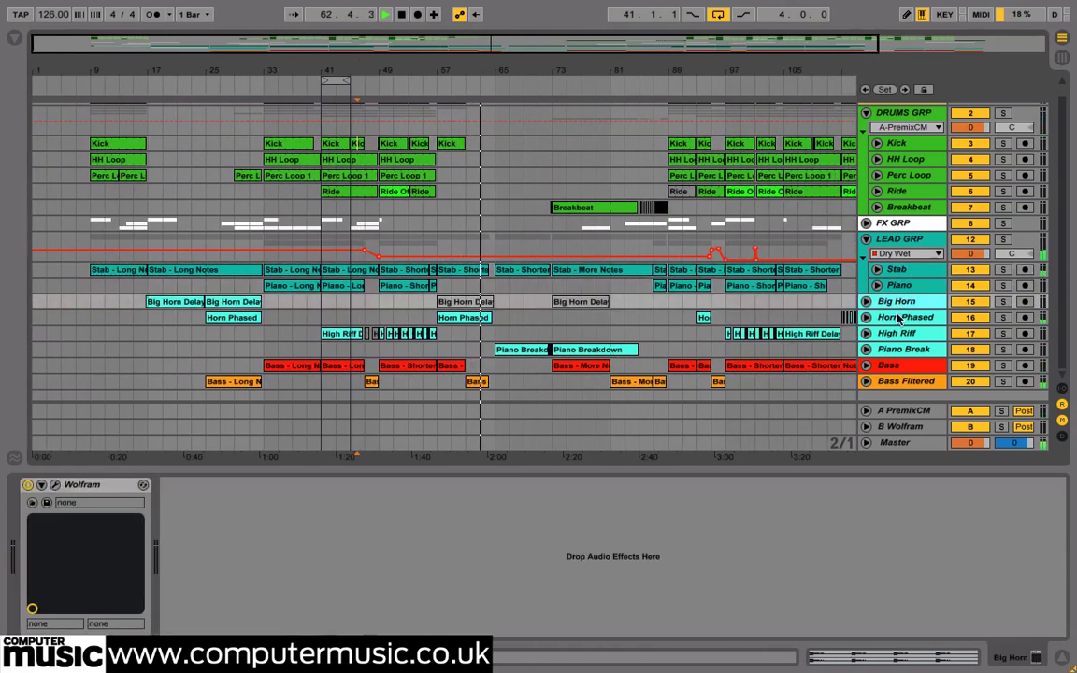
{"action": "left_click", "coordinate": [902, 317]}
{"action": "left_click", "coordinate": [903, 333]}
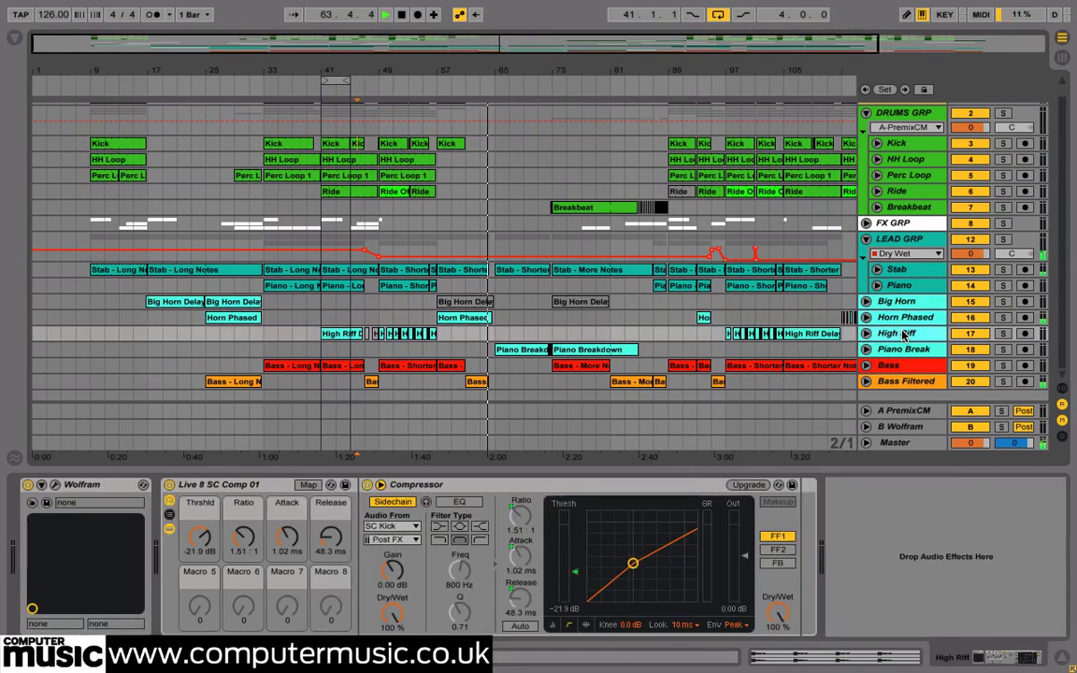
{"action": "left_click", "coordinate": [903, 351]}
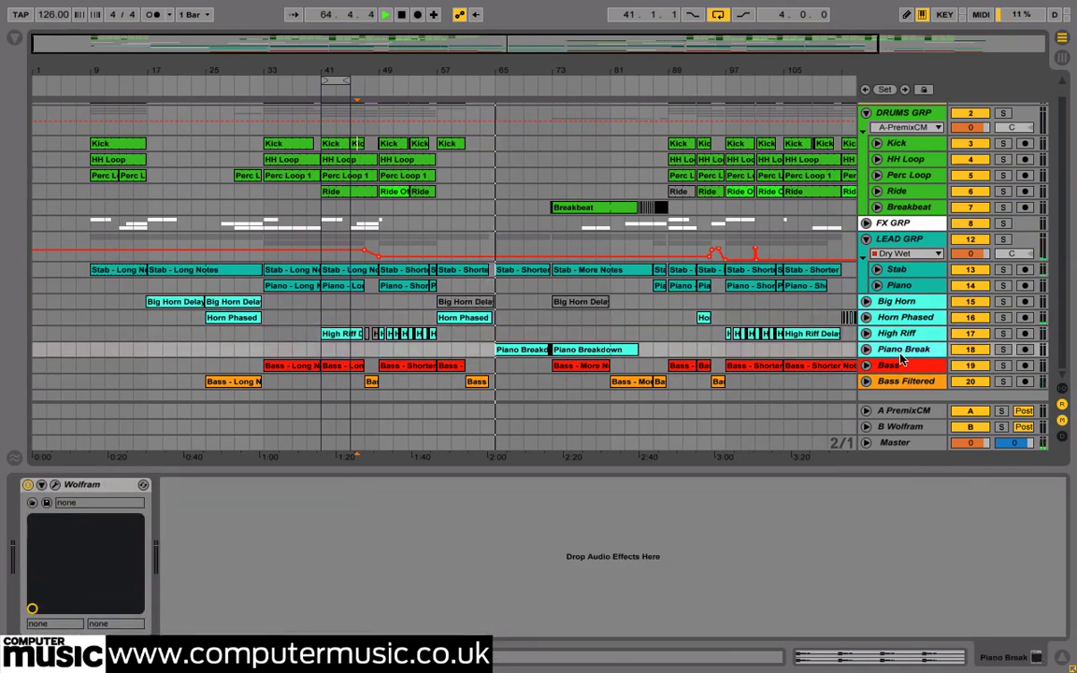
{"action": "left_click", "coordinate": [900, 365]}
{"action": "left_click", "coordinate": [903, 380]}
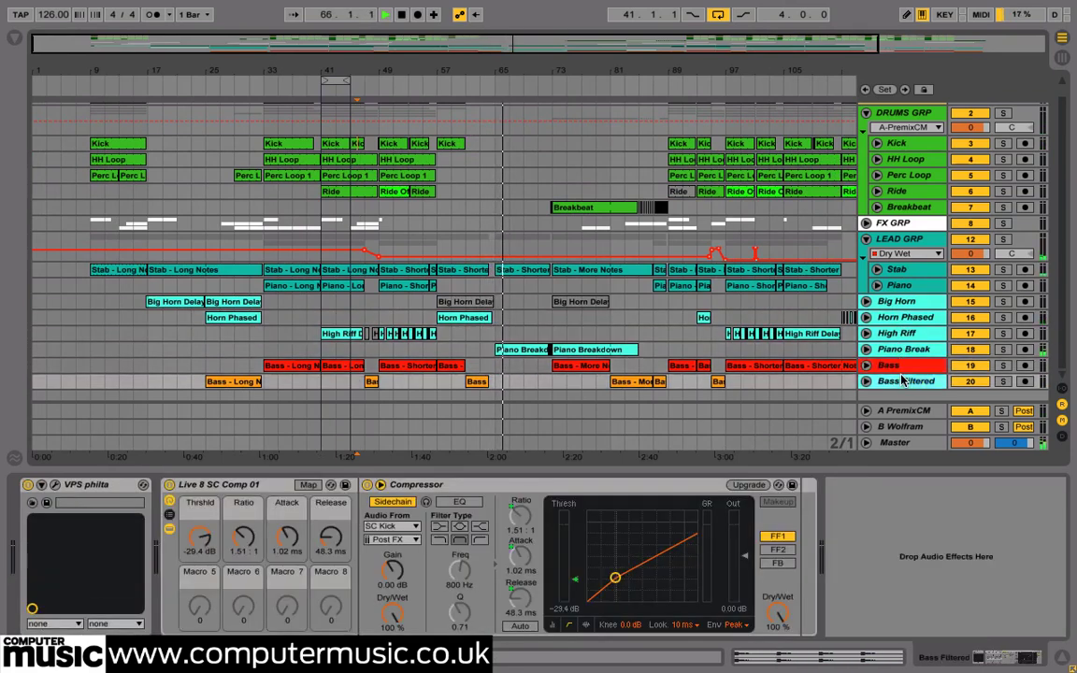
Examine the device chains of the Ride, Perc Loop, HH Loop and Kick tracks and of DRUMS GRP.
{"action": "scroll", "coordinate": [896, 348], "scroll_direction": "up", "scroll_amount": 1}
{"action": "left_click", "coordinate": [894, 205]}
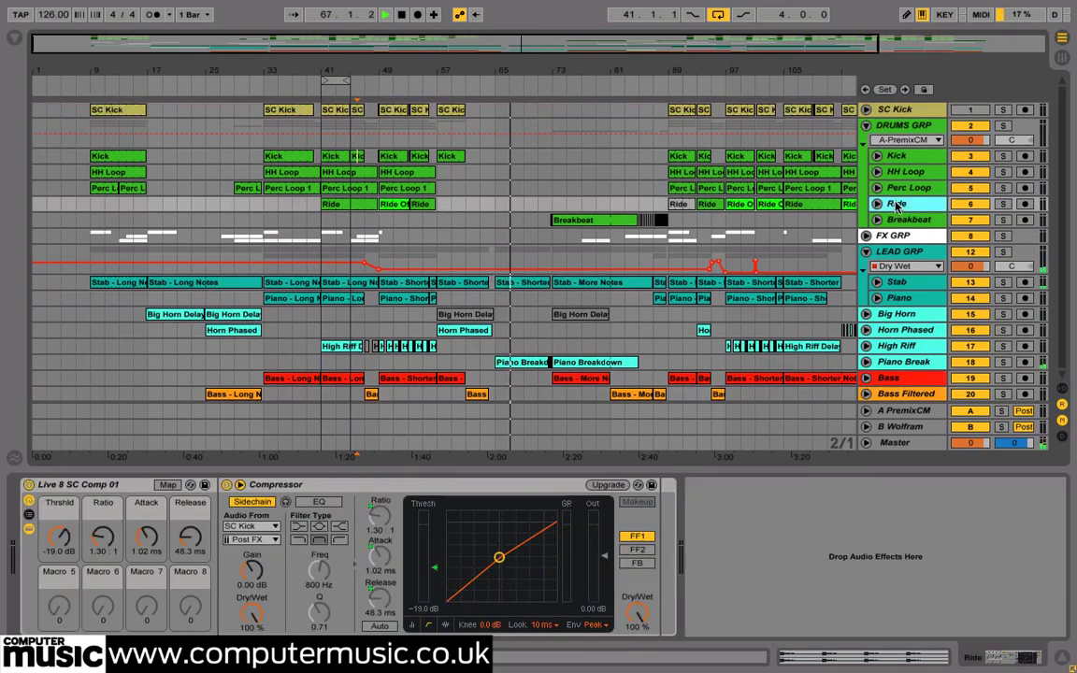
{"action": "left_click", "coordinate": [899, 191]}
{"action": "left_click", "coordinate": [904, 173]}
{"action": "left_click", "coordinate": [906, 160]}
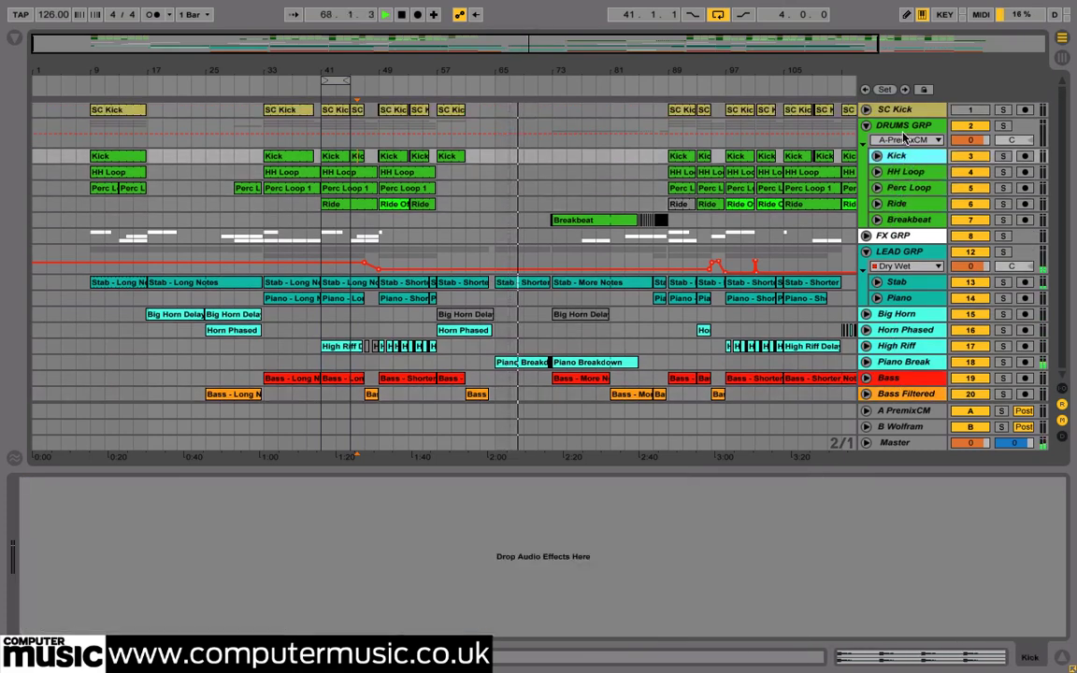
{"action": "left_click", "coordinate": [905, 128]}
Show the Horn Phased track's device chain with the arrangement's later sections in view.
{"action": "left_click_drag", "start_coordinate": [565, 69], "coordinate": [436, 65]}
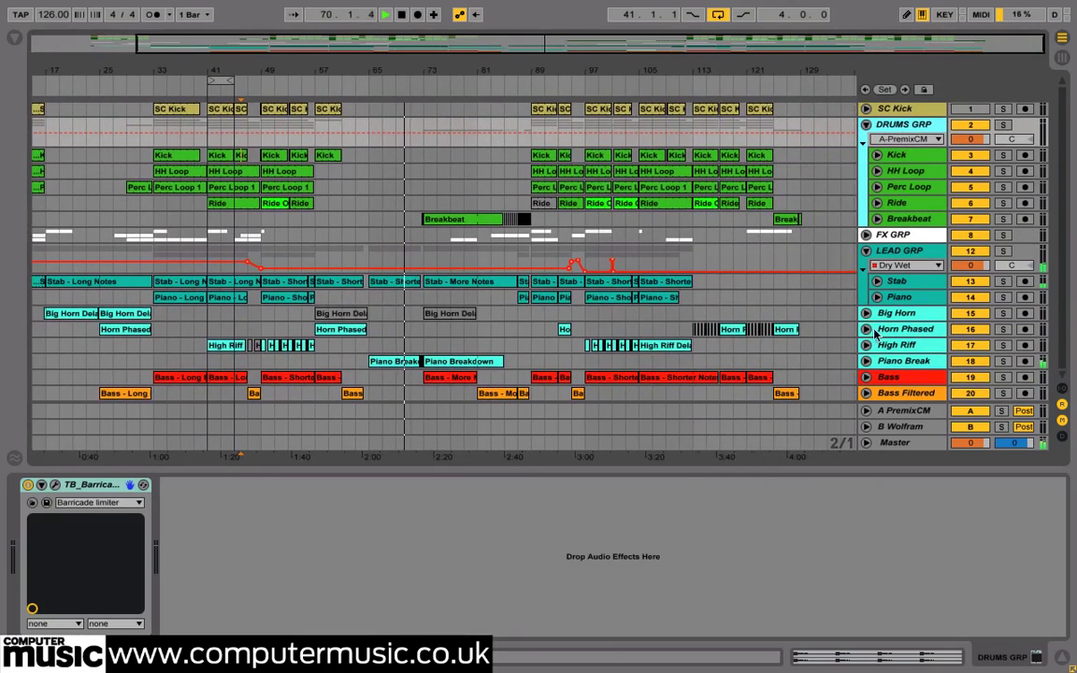
{"action": "left_click", "coordinate": [902, 333]}
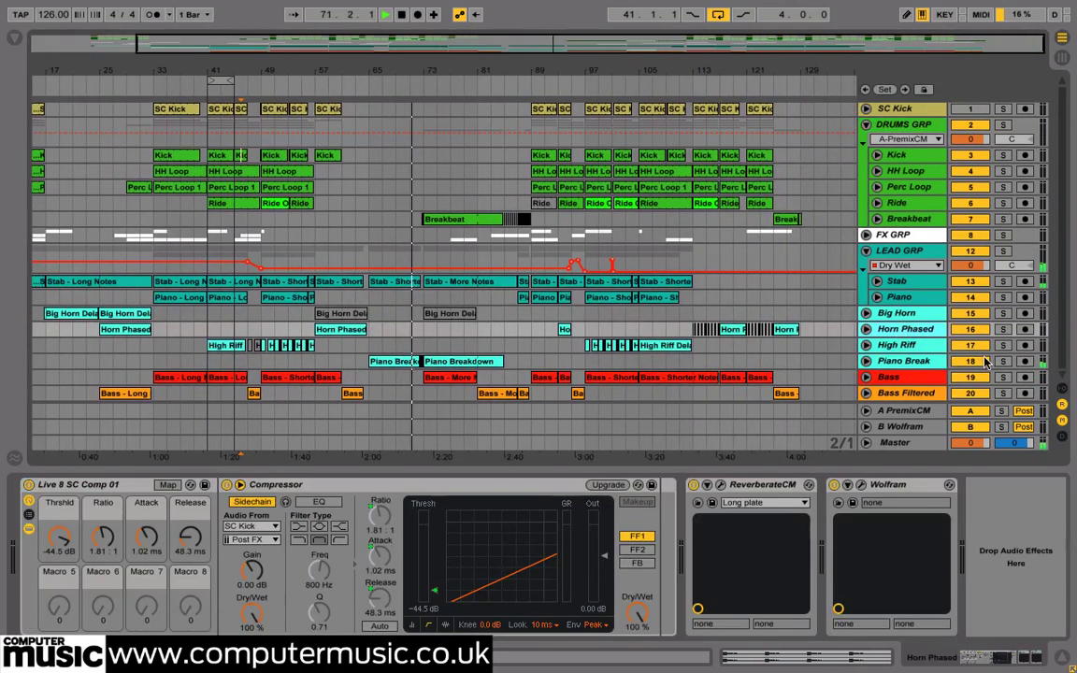
Audition the Piano Break track in solo and examine its Wolfram effect settings, then close the plugin and unsolo the track.
{"action": "left_click", "coordinate": [905, 363]}
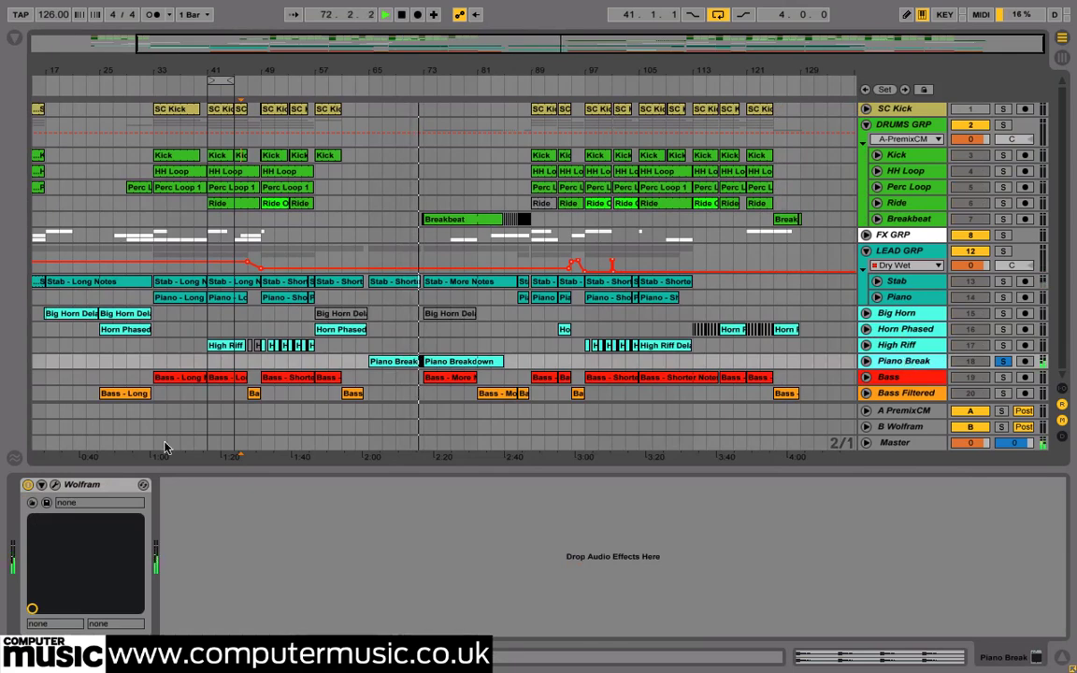
{"action": "left_click", "coordinate": [55, 485]}
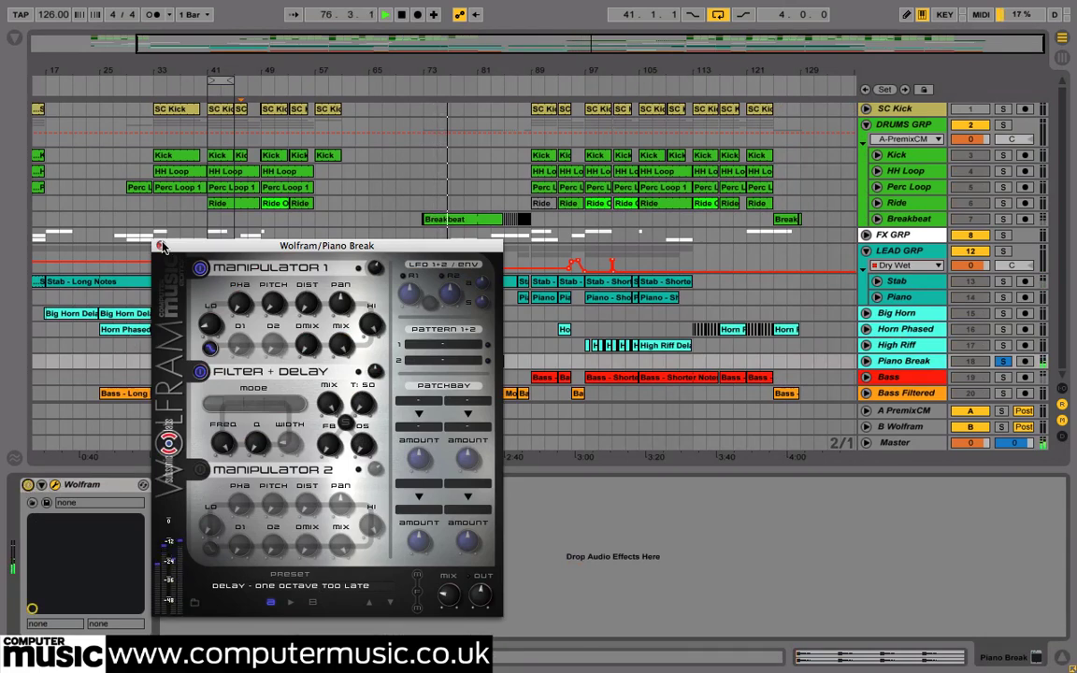
{"action": "left_click", "coordinate": [160, 245]}
{"action": "left_click", "coordinate": [1004, 361]}
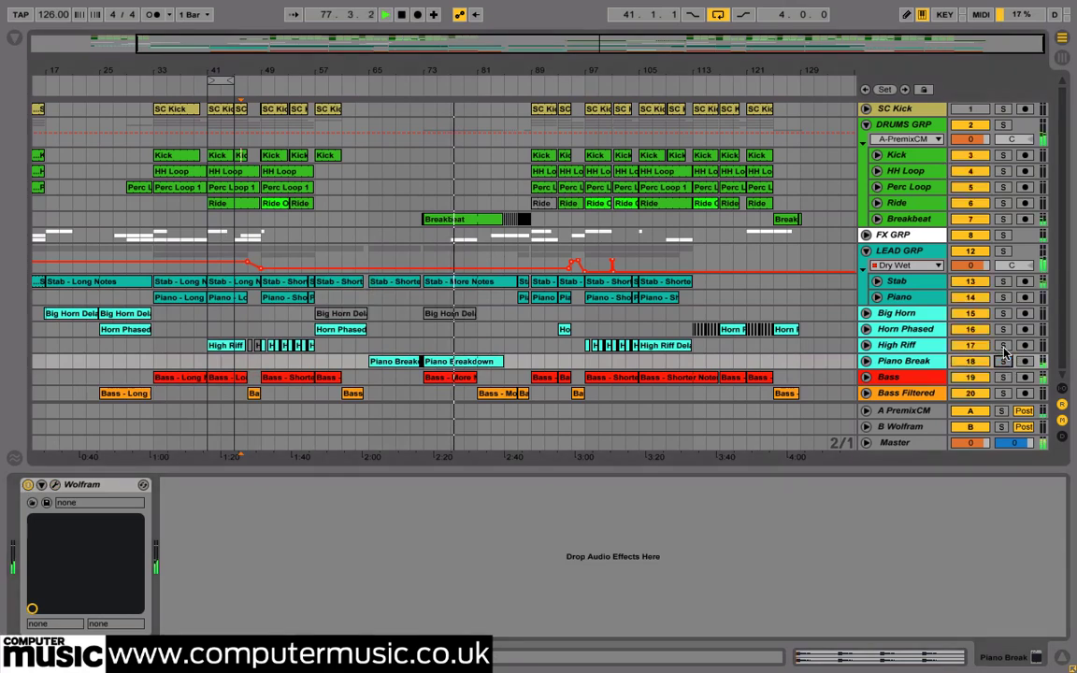
Solo High Riff from bar 105 and compare it with its Wolfram effect on and bypassed, then close the plugin and unsolo.
{"action": "left_click", "coordinate": [1004, 346]}
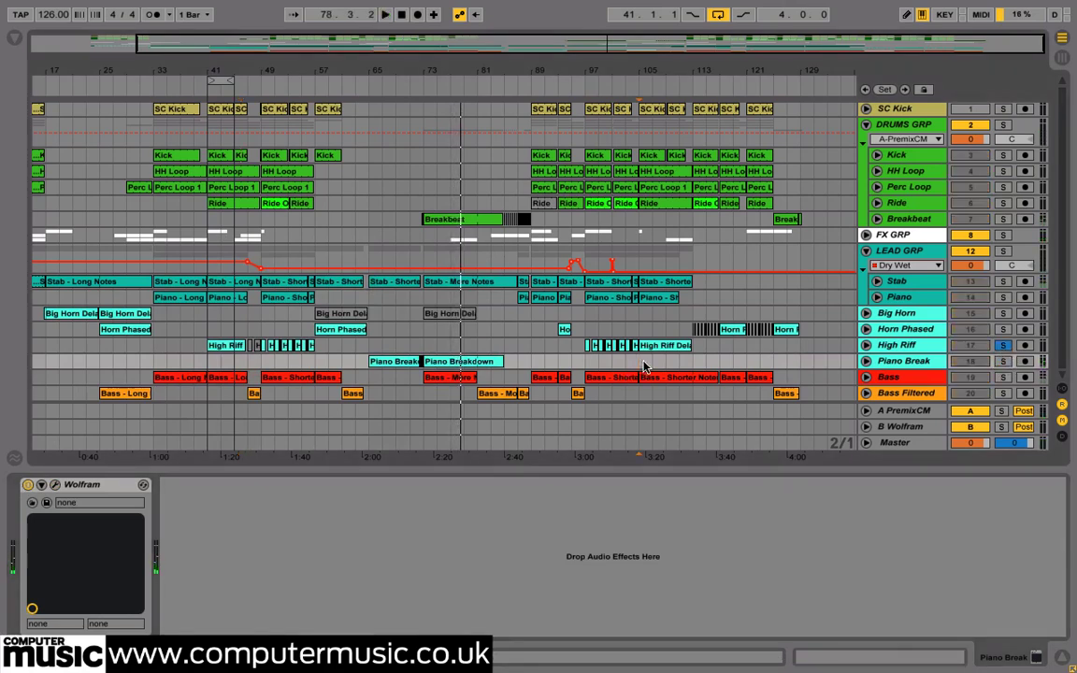
{"action": "left_click", "coordinate": [899, 345]}
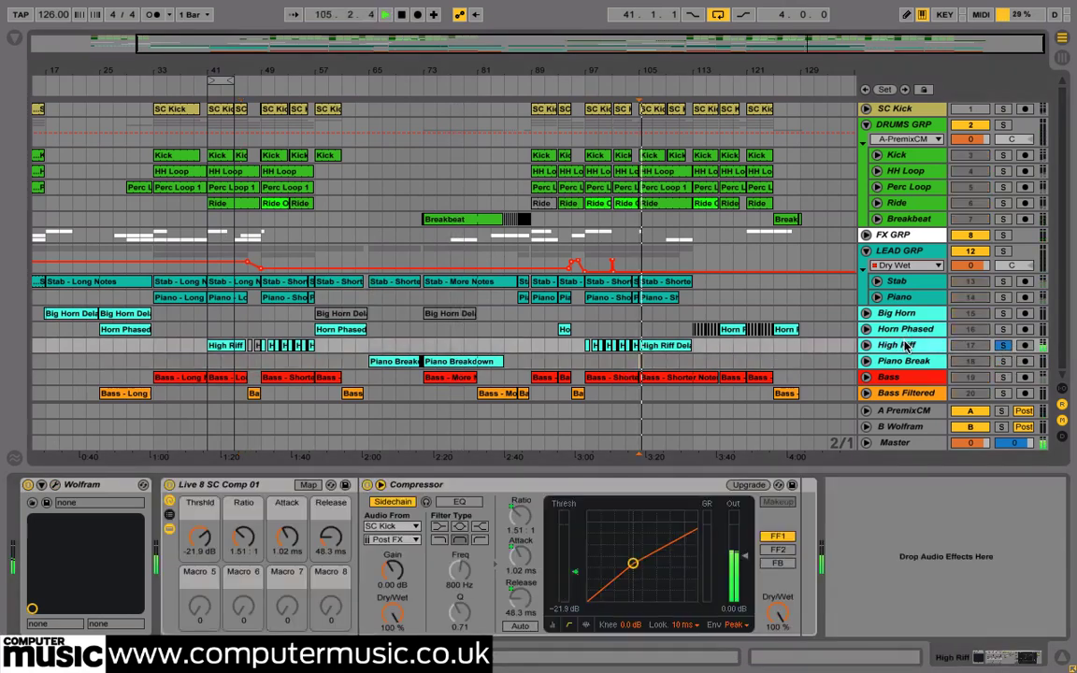
{"action": "left_click", "coordinate": [55, 485]}
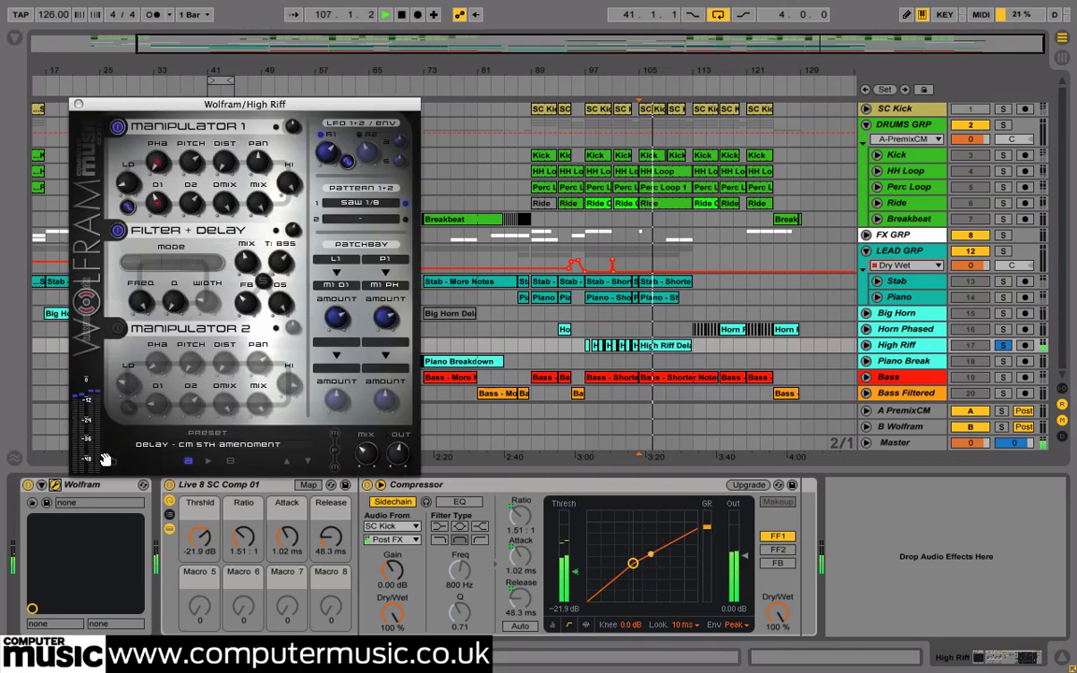
{"action": "left_click", "coordinate": [28, 485]}
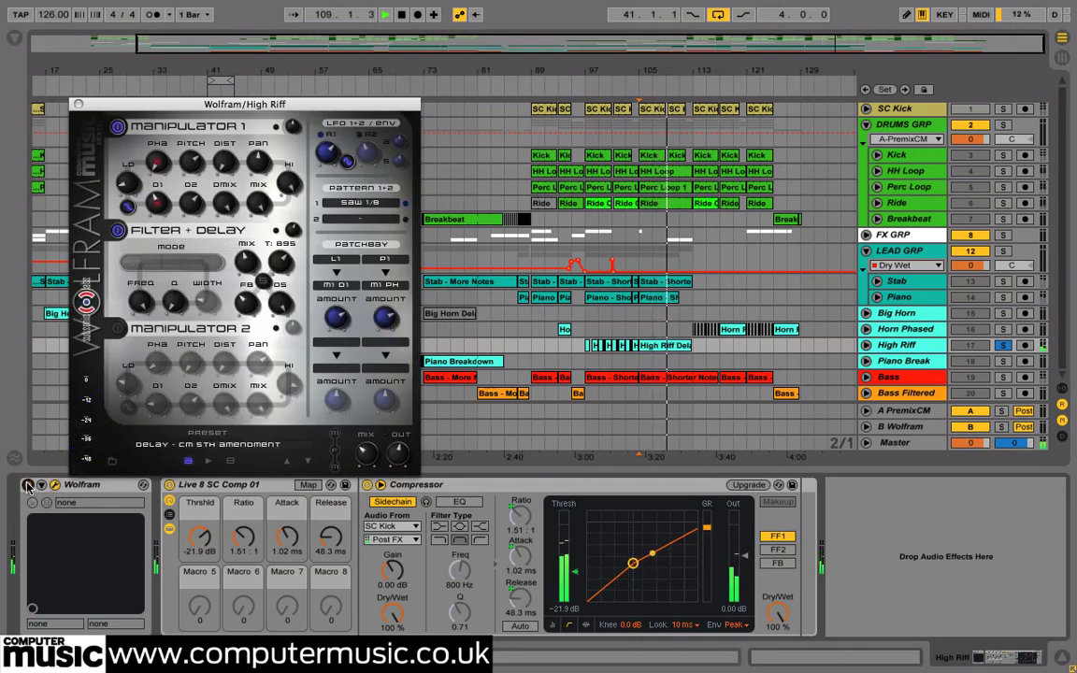
{"action": "left_click", "coordinate": [79, 104]}
{"action": "left_click", "coordinate": [1002, 345]}
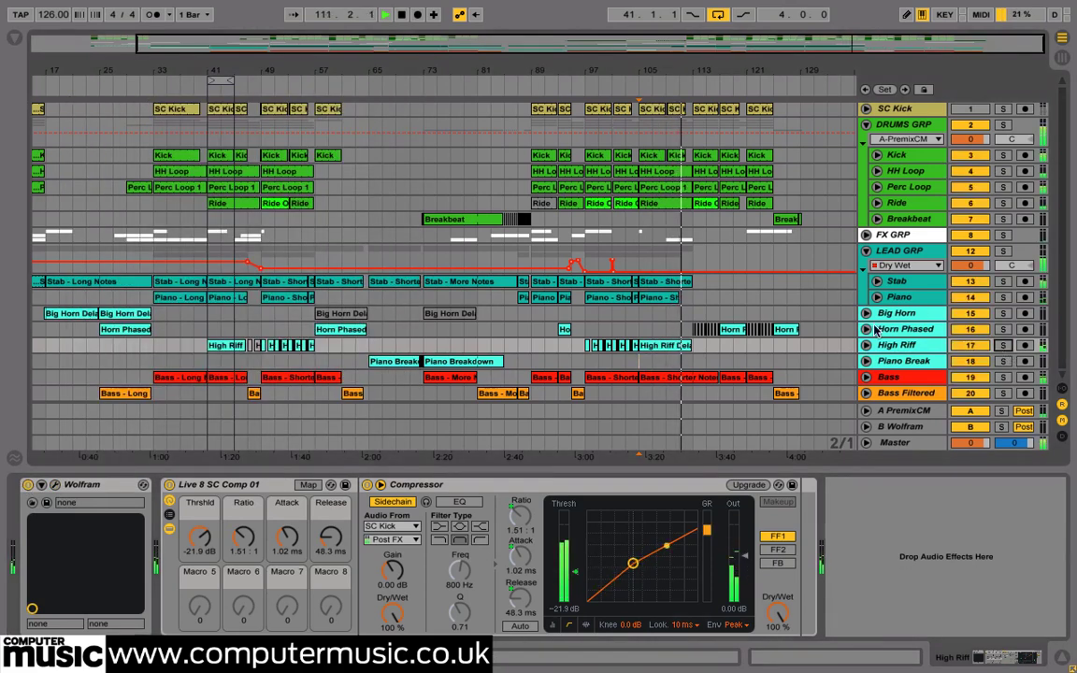
Show the Master track's device chain and examine the TB_Barricade limiter's settings and metering, closing its window when done.
{"action": "key", "text": "minus"}
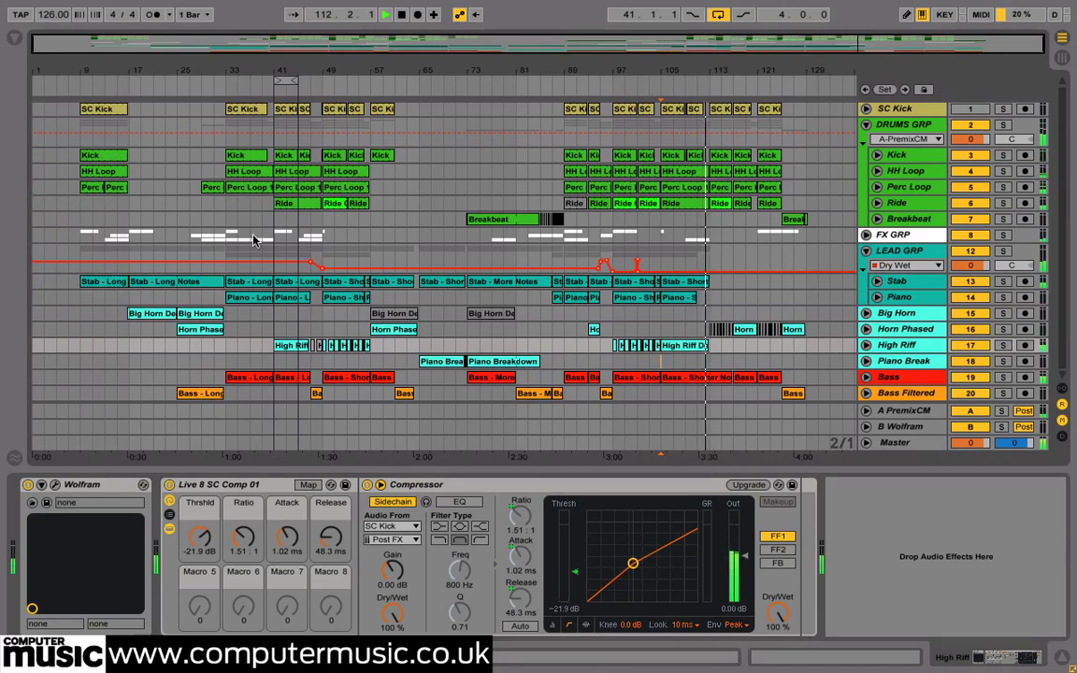
{"action": "left_click", "coordinate": [903, 442]}
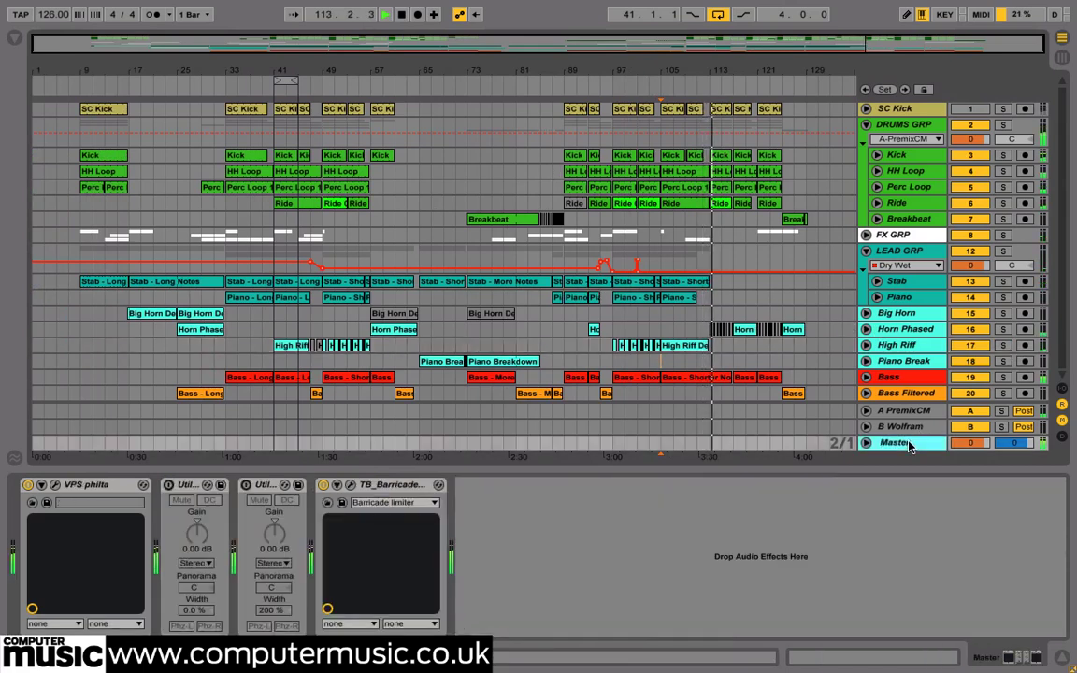
{"action": "left_click", "coordinate": [350, 485]}
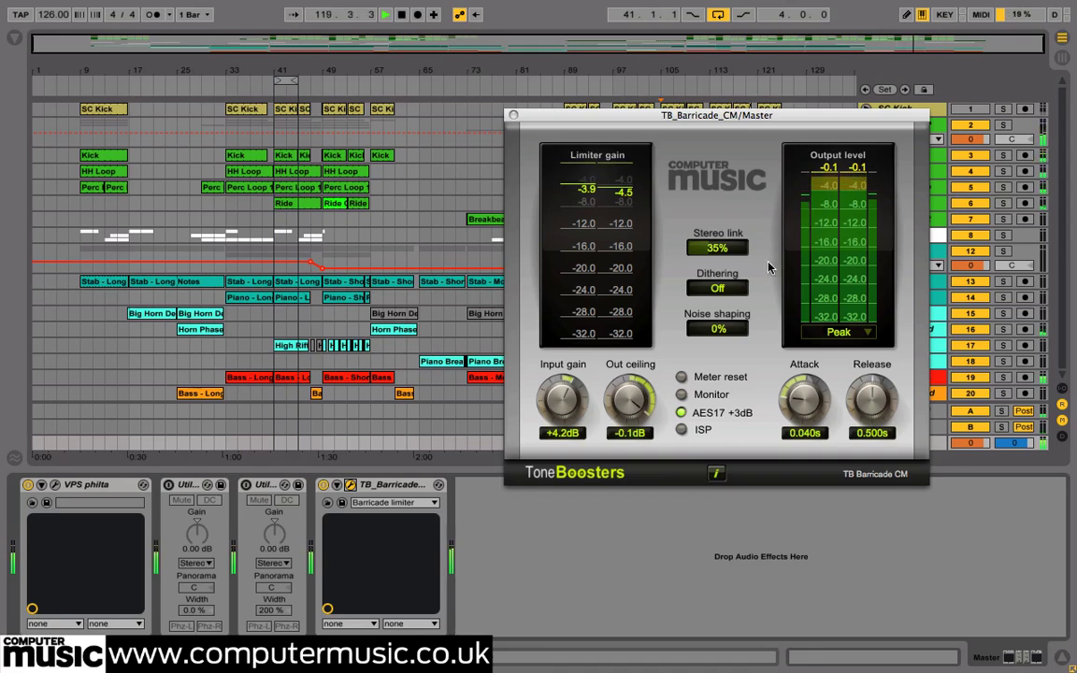
{"action": "left_click_drag", "start_coordinate": [656, 119], "coordinate": [568, 112]}
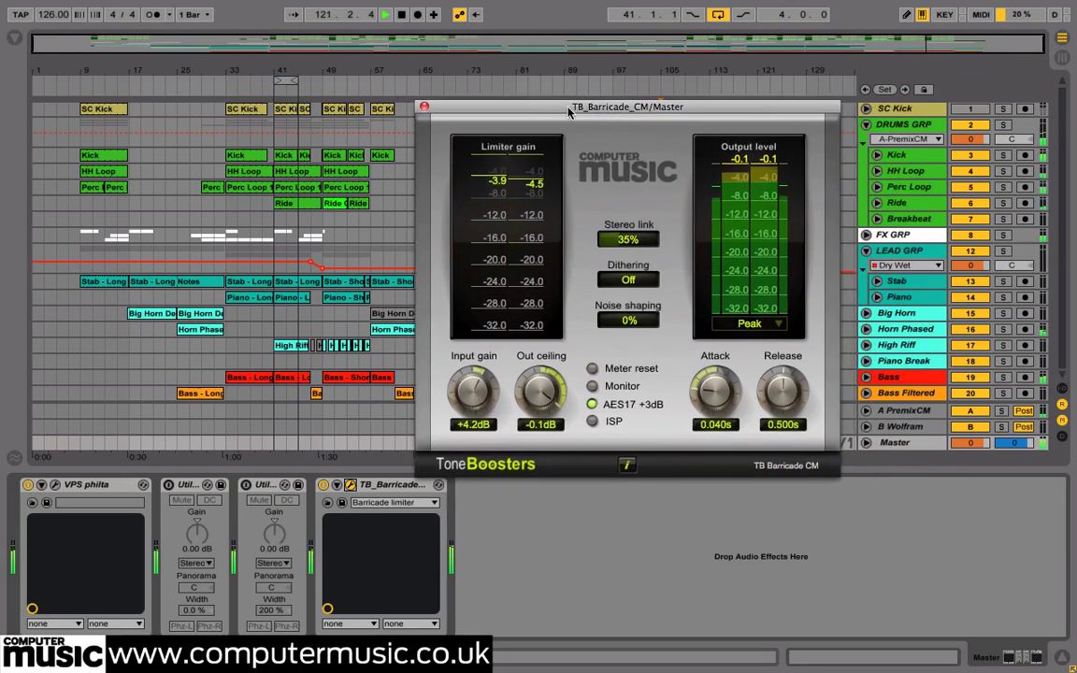
{"action": "left_click", "coordinate": [424, 108]}
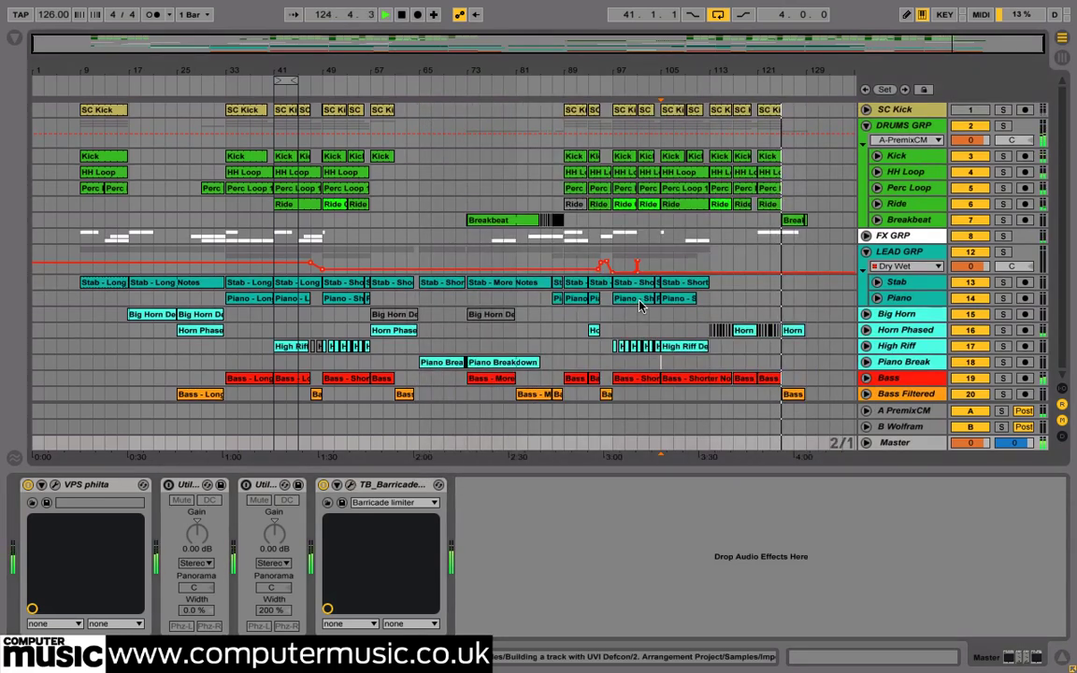